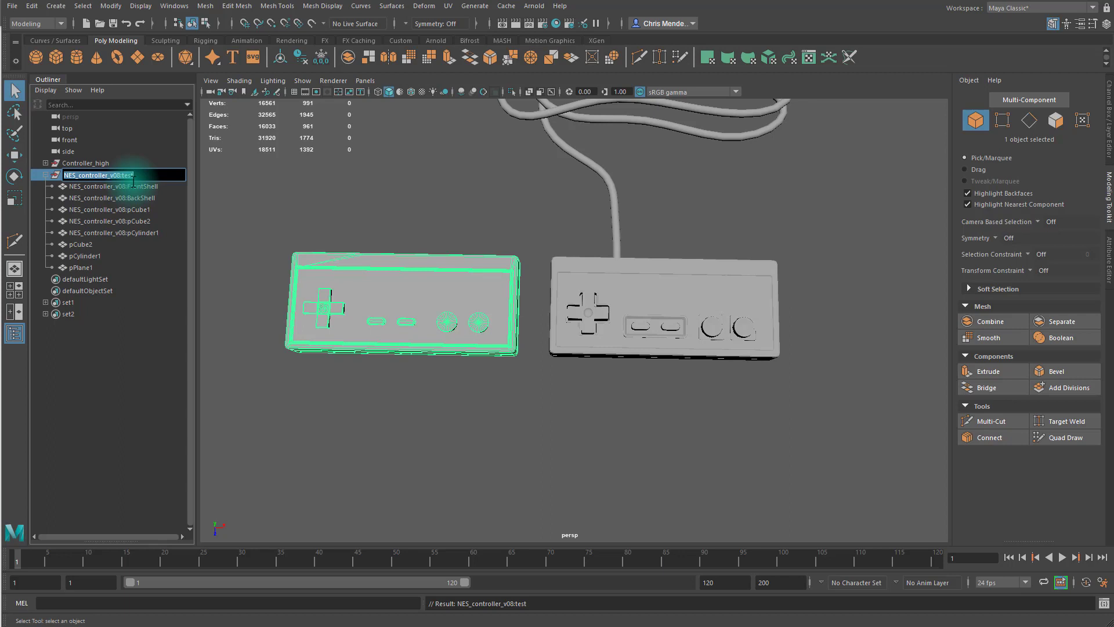
# - Rename the low-poly group Controller_low and delete the NES_controller_v08 namespace, merging its contents with the root
pyautogui.write('Controller_low')
pyautogui.press('Return')
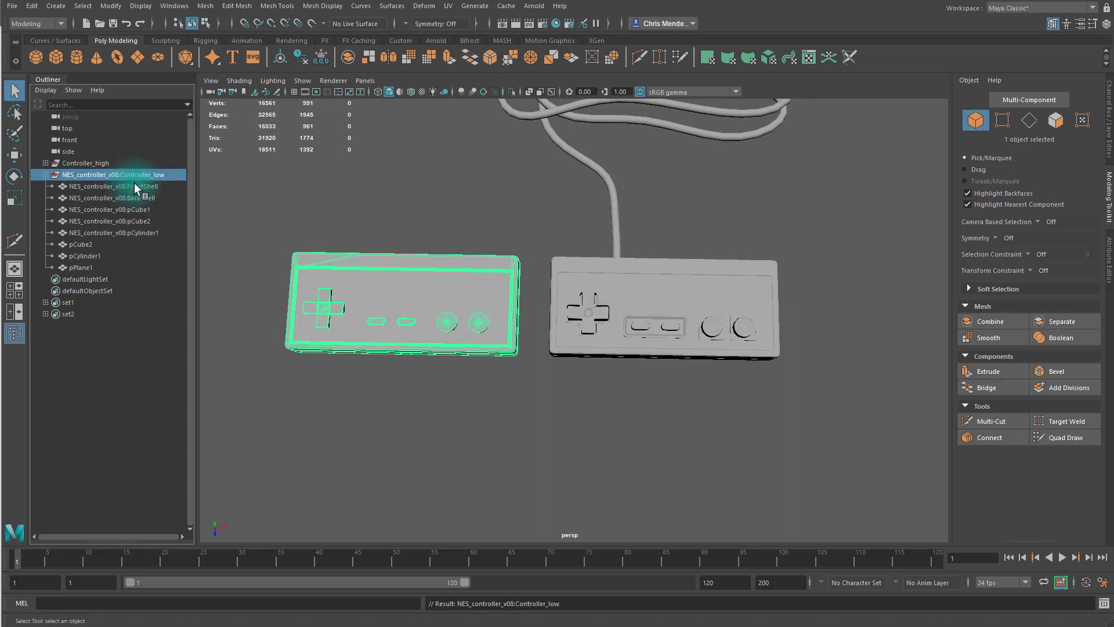
pyautogui.click(183, 7)
pyautogui.moveTo(209, 48)
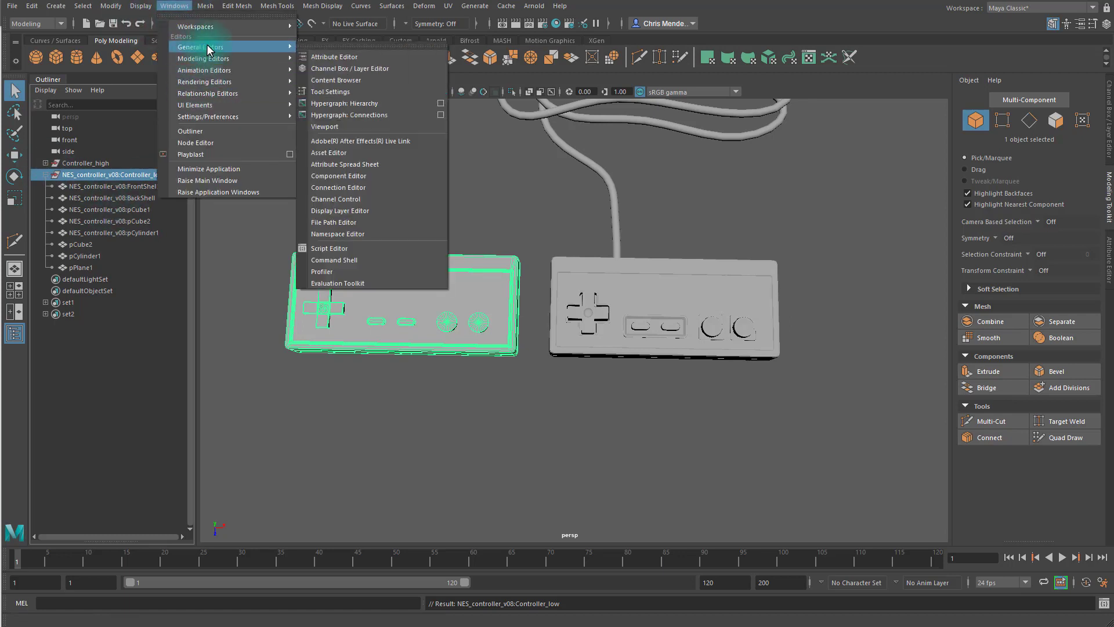
pyautogui.click(339, 234)
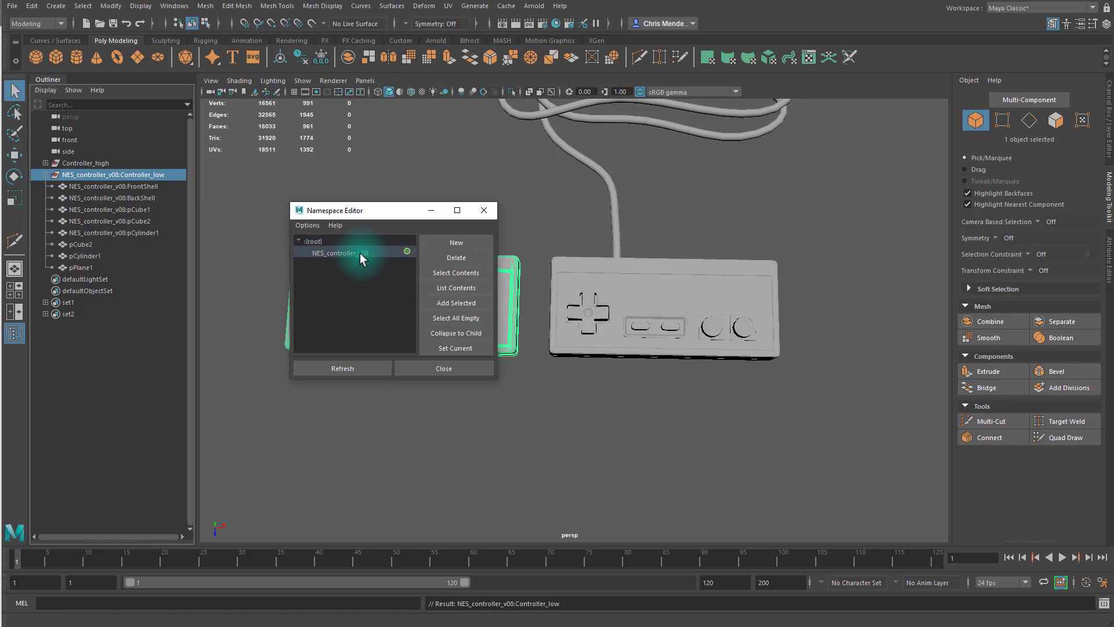
pyautogui.click(448, 256)
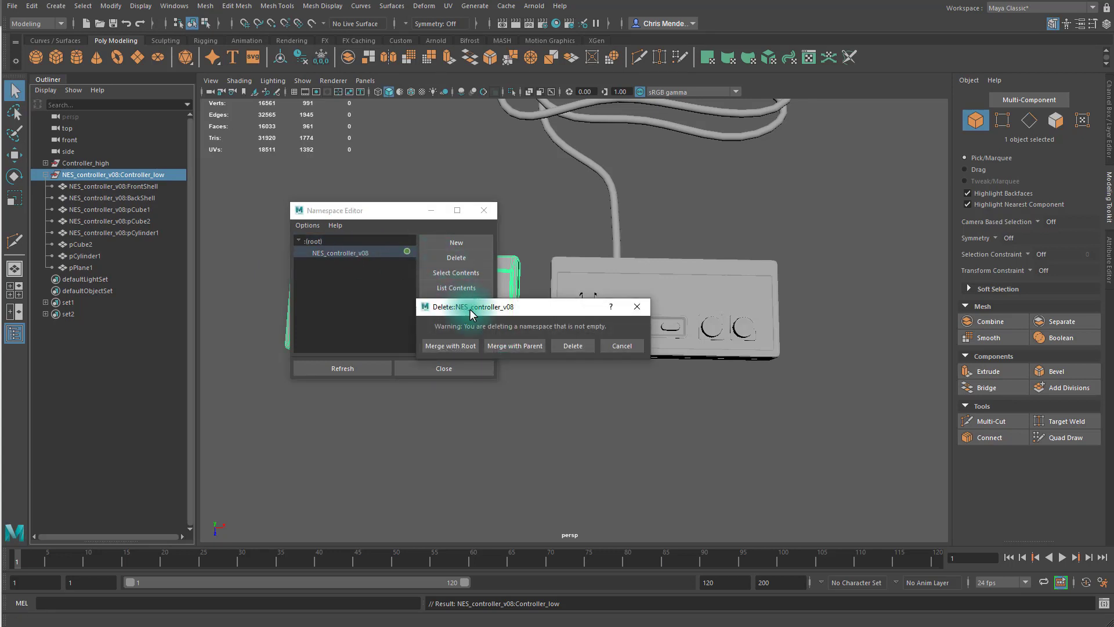
pyautogui.click(458, 346)
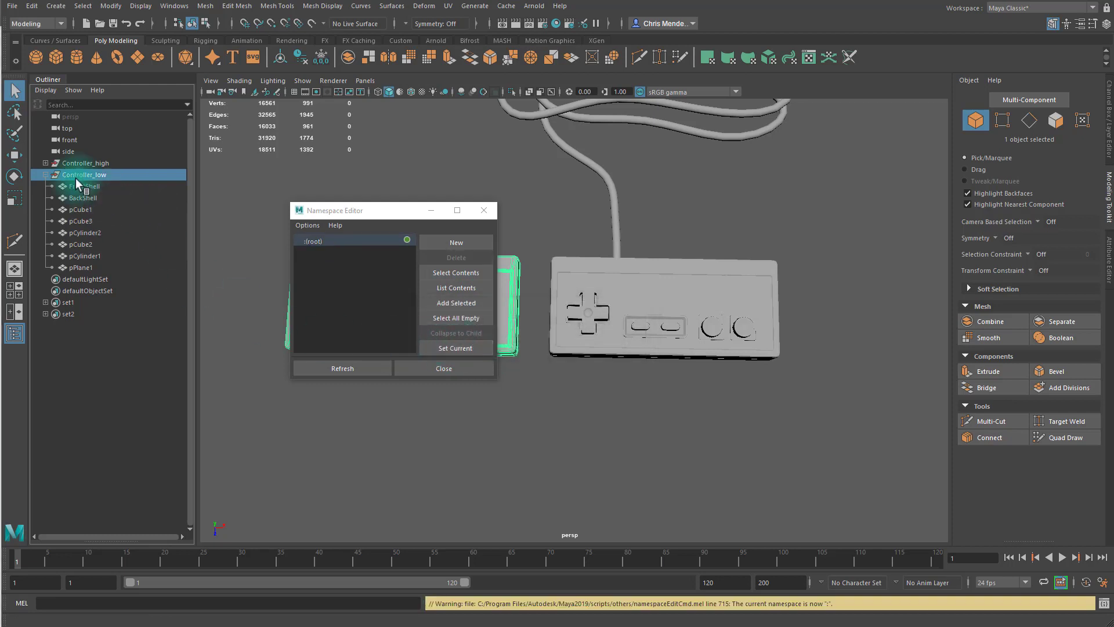
pyautogui.click(442, 371)
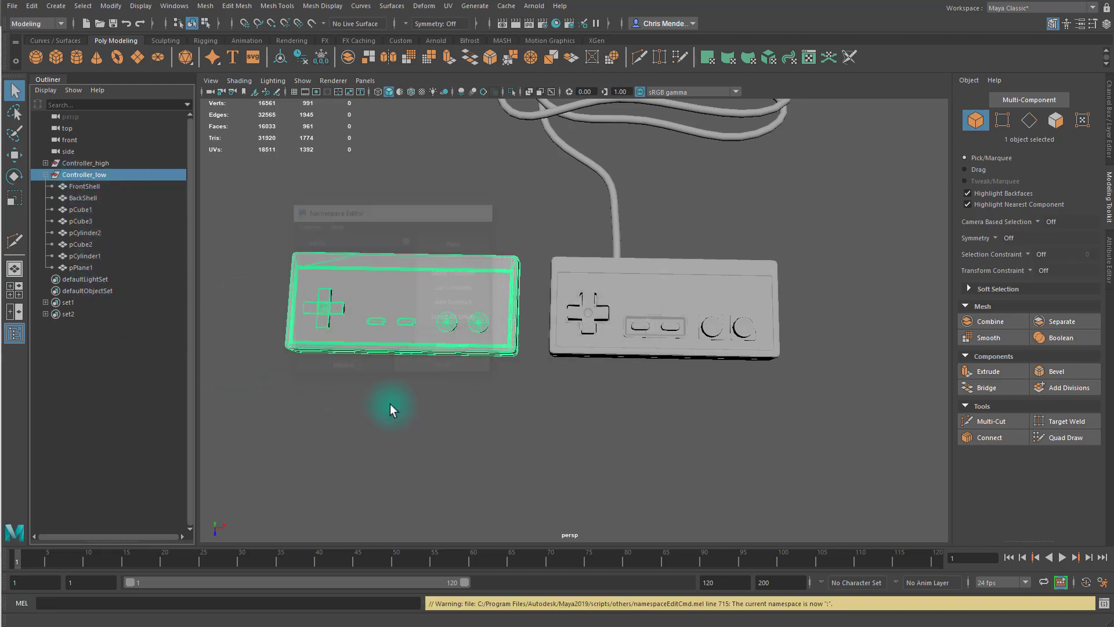
# - Set the Controller_low group's Translate X to 0 so it overlaps the high-poly controller
pyautogui.click(337, 295)
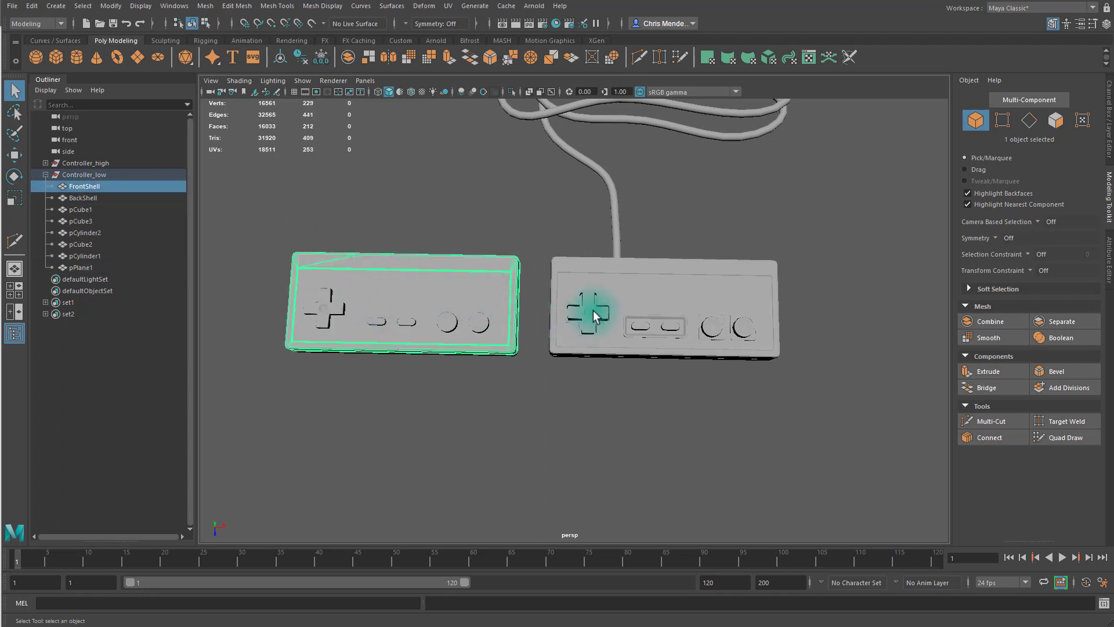
pyautogui.click(622, 304)
pyautogui.click(326, 257)
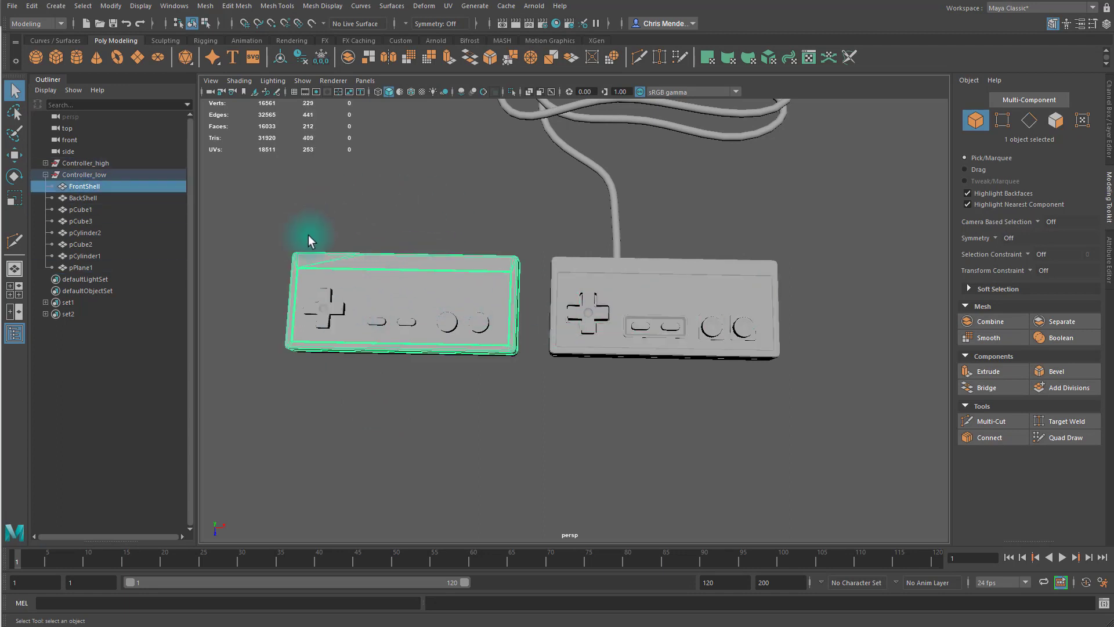
pyautogui.click(81, 175)
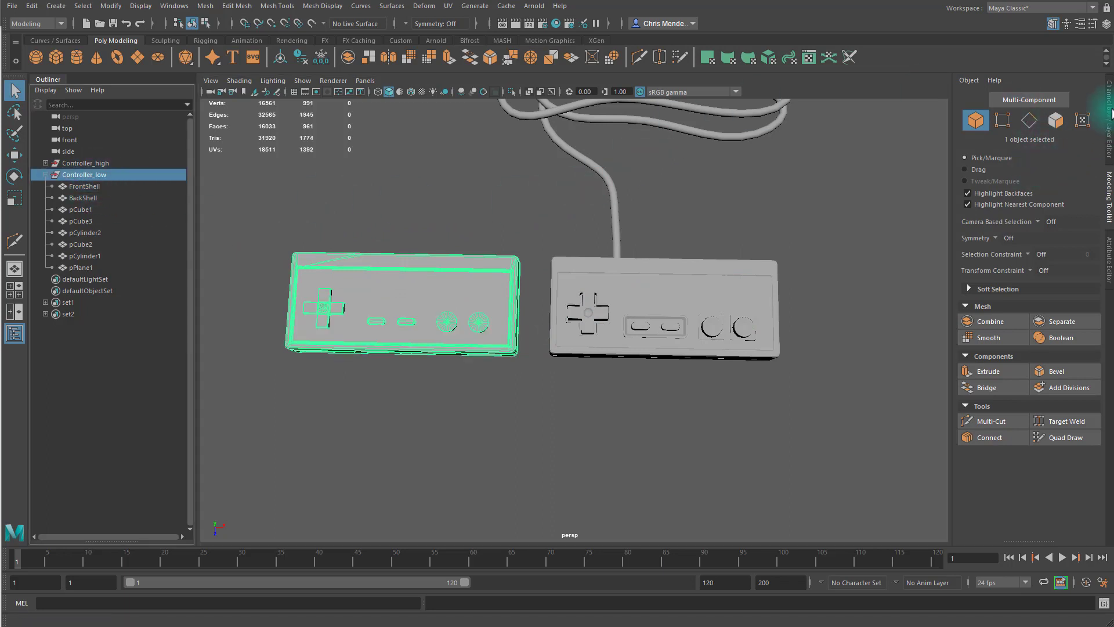
pyautogui.click(1109, 119)
pyautogui.click(1081, 112)
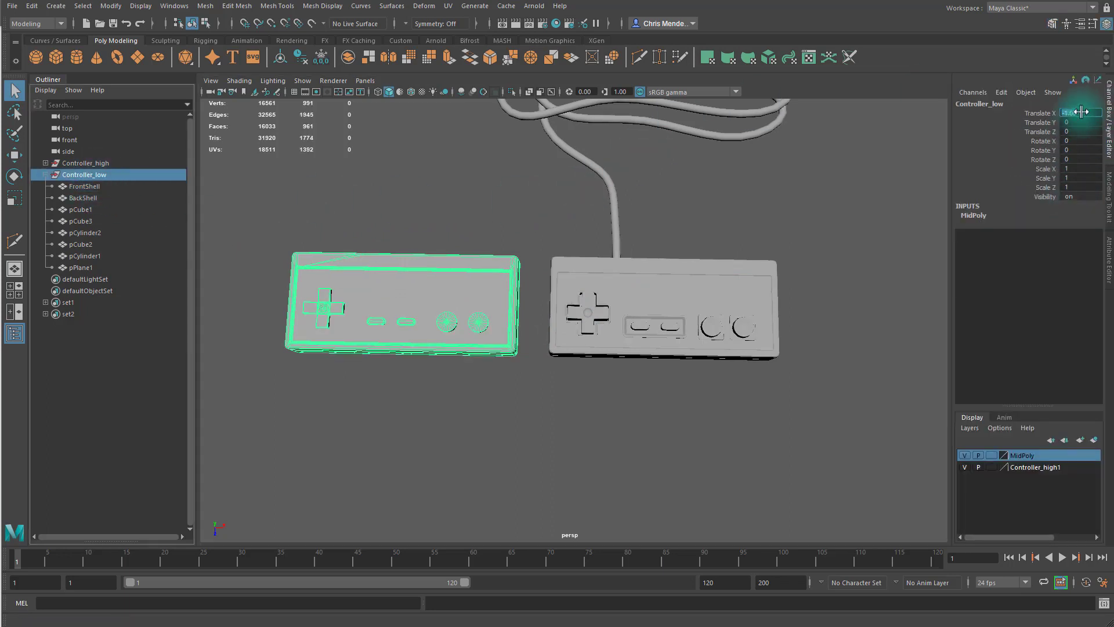
pyautogui.write('0')
pyautogui.press('Return')
pyautogui.keyDown('alt'); pyautogui.moveTo(879, 277); pyautogui.dragTo(736, 296, button='middle'); pyautogui.keyUp('alt')
pyautogui.keyDown('alt'); pyautogui.moveTo(736, 296); pyautogui.dragTo(843, 328, button='right'); pyautogui.keyUp('alt')
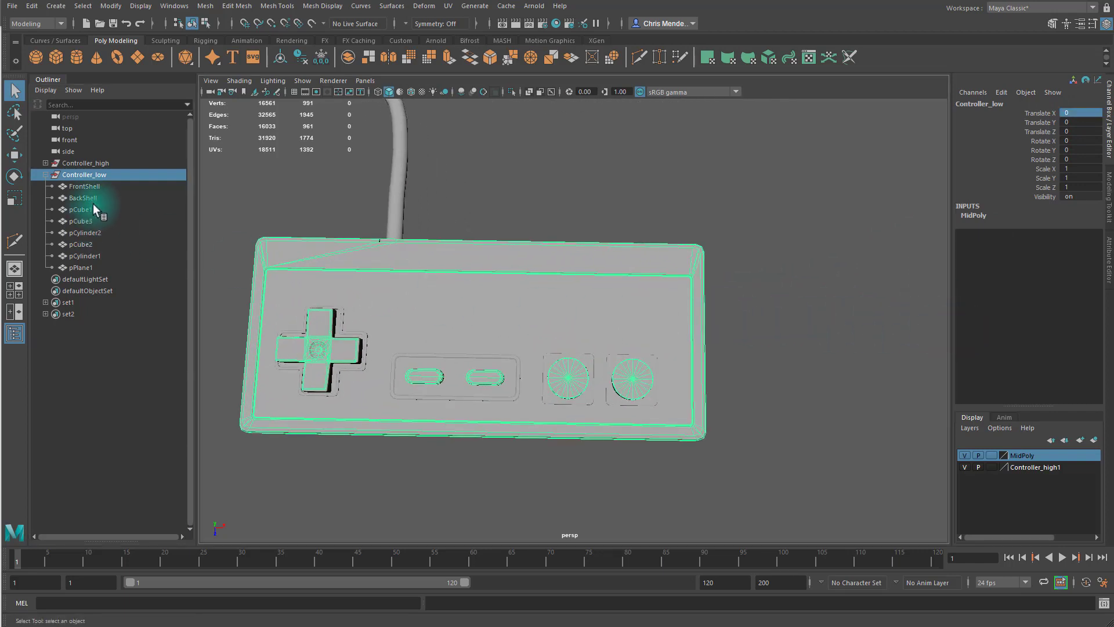
pyautogui.click(79, 266)
pyautogui.hotkey('ctrl', '1')
pyautogui.hotkey('ctrl', '1')
pyautogui.hotkey('ctrl', '1')
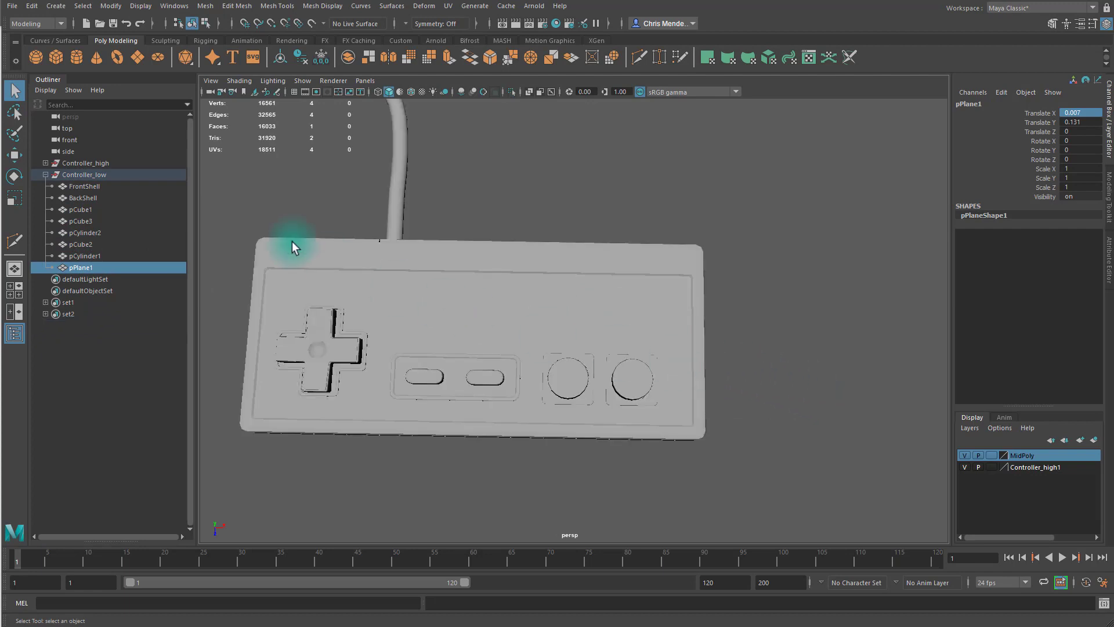
# - Duplicate the high-poly cord and move the copy into the Controller_low group
pyautogui.click(395, 187)
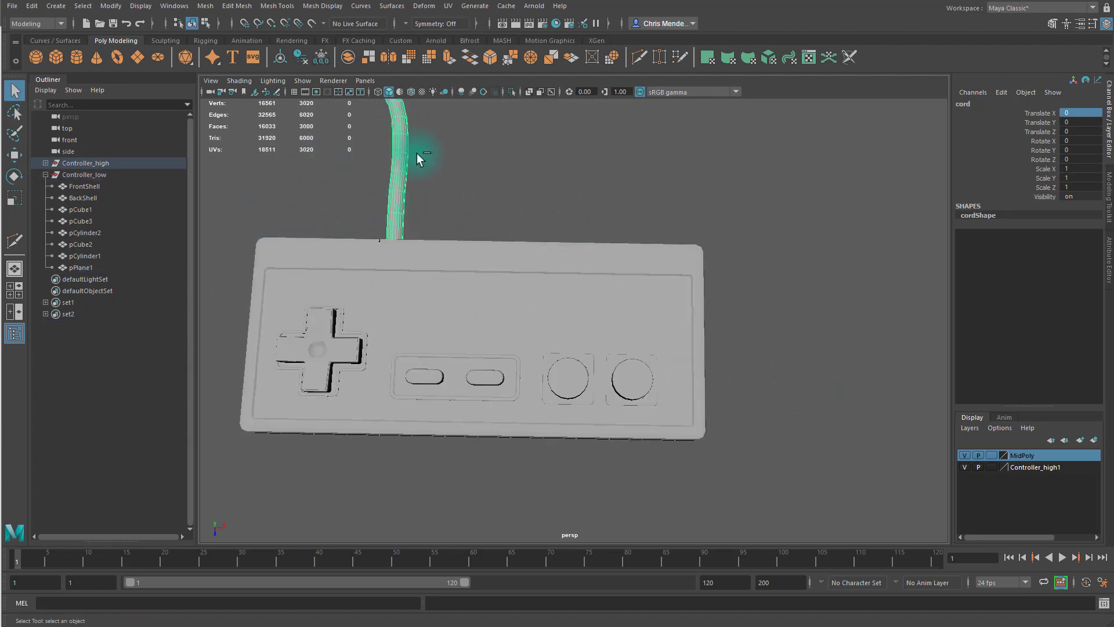
pyautogui.click(44, 164)
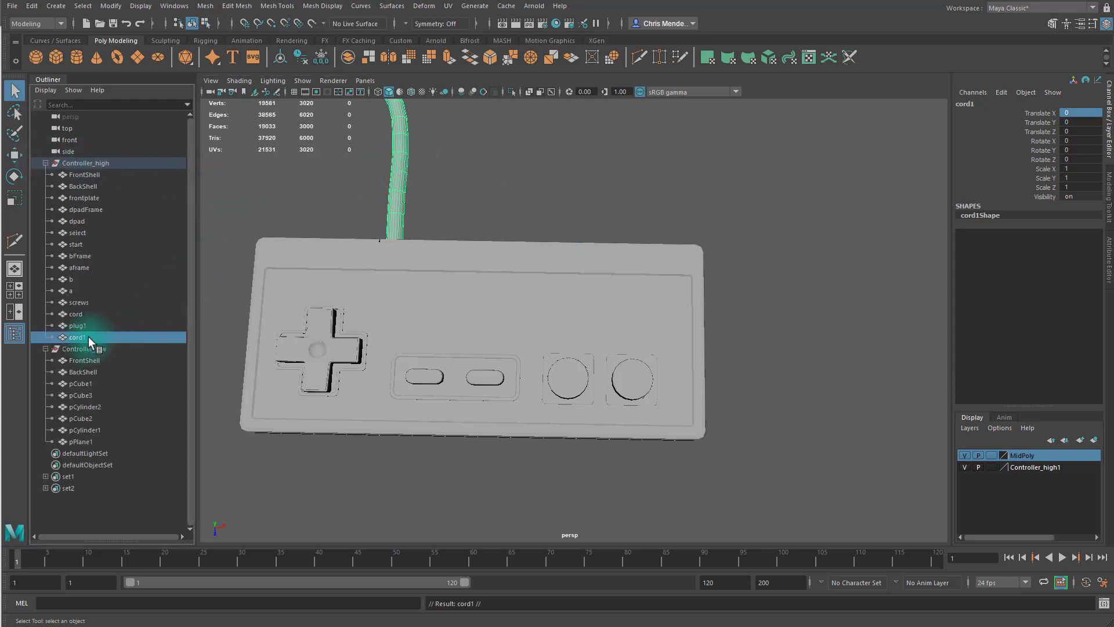
pyautogui.moveTo(68, 338); pyautogui.dragTo(74, 354, button='middle')
# - Isolate the cord copy and switch it to edge selection with one open end in close view
pyautogui.hotkey('ctrl', '1')
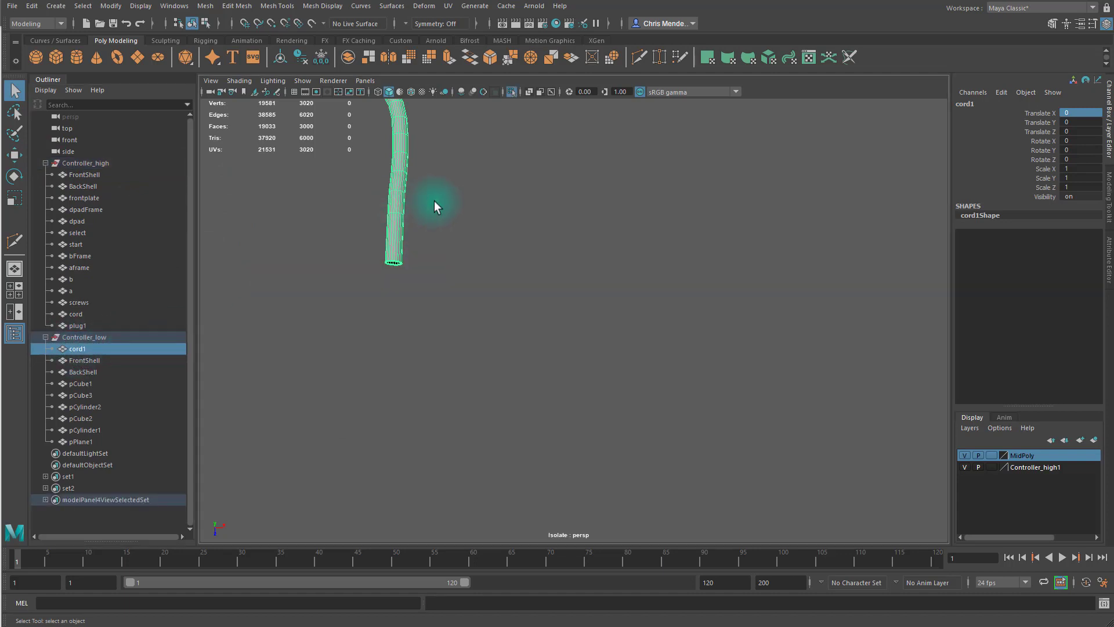
pyautogui.press('f')
pyautogui.keyDown('alt'); pyautogui.moveTo(625, 263); pyautogui.dragTo(311, 145); pyautogui.keyUp('alt')
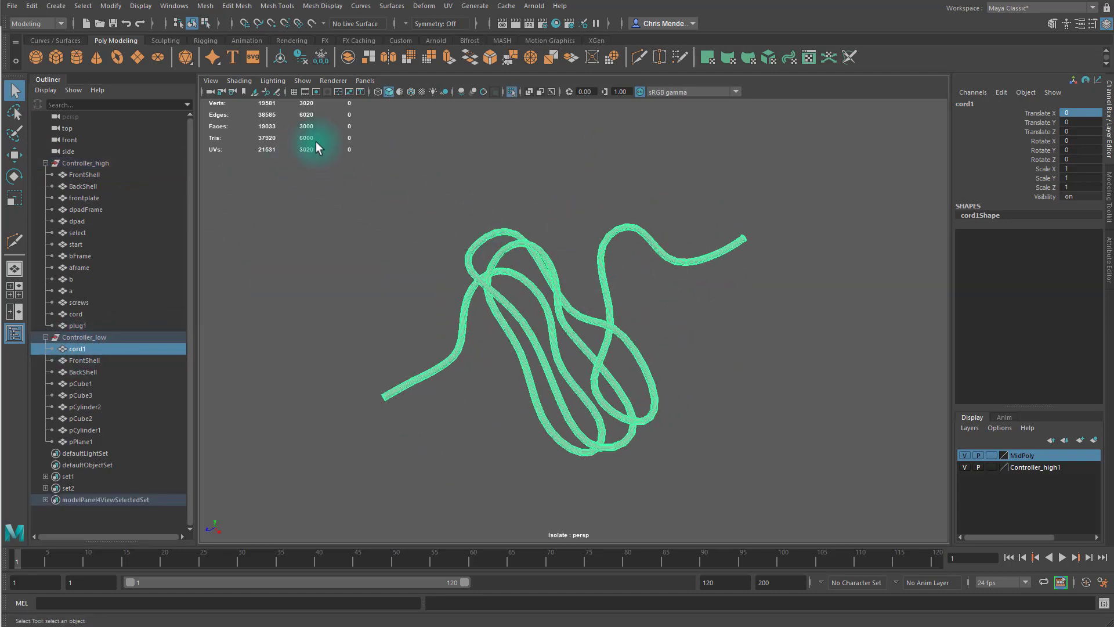
pyautogui.keyDown('alt'); pyautogui.moveTo(383, 344); pyautogui.dragTo(679, 368, button='right'); pyautogui.keyUp('alt')
pyautogui.keyDown('alt'); pyautogui.moveTo(679, 368); pyautogui.dragTo(592, 336); pyautogui.keyUp('alt')
pyautogui.keyDown('alt'); pyautogui.moveTo(476, 279); pyautogui.dragTo(348, 333); pyautogui.keyUp('alt')
pyautogui.moveTo(348, 332); pyautogui.dragTo(346, 308, button='right')
pyautogui.keyDown('alt'); pyautogui.moveTo(345, 308); pyautogui.dragTo(423, 309, button='middle'); pyautogui.keyUp('alt')
pyautogui.keyDown('alt'); pyautogui.moveTo(423, 309); pyautogui.dragTo(423, 343); pyautogui.keyUp('alt')
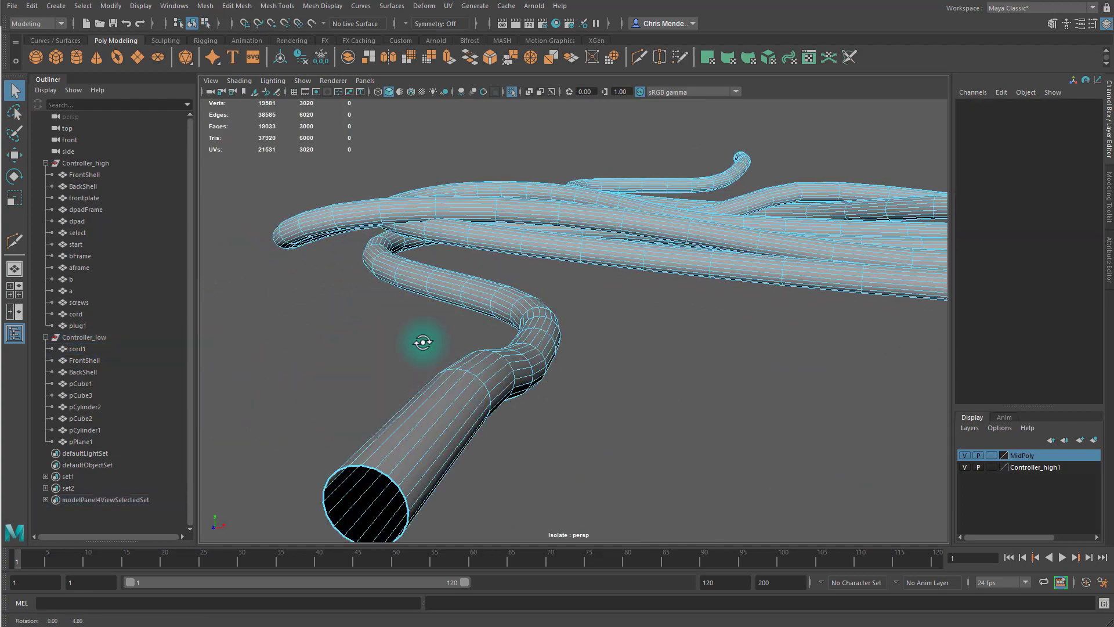
# - Delete every other lengthwise edge loop around the cord copy, reducing it to ten sides
pyautogui.doubleClick(425, 417)
pyautogui.keyDown('shift'); pyautogui.doubleClick(447, 433); pyautogui.keyUp('shift')
pyautogui.keyDown('alt'); pyautogui.moveTo(502, 448); pyautogui.dragTo(505, 433); pyautogui.keyUp('alt')
pyautogui.keyDown('shift'); pyautogui.doubleClick(427, 232); pyautogui.keyUp('shift')
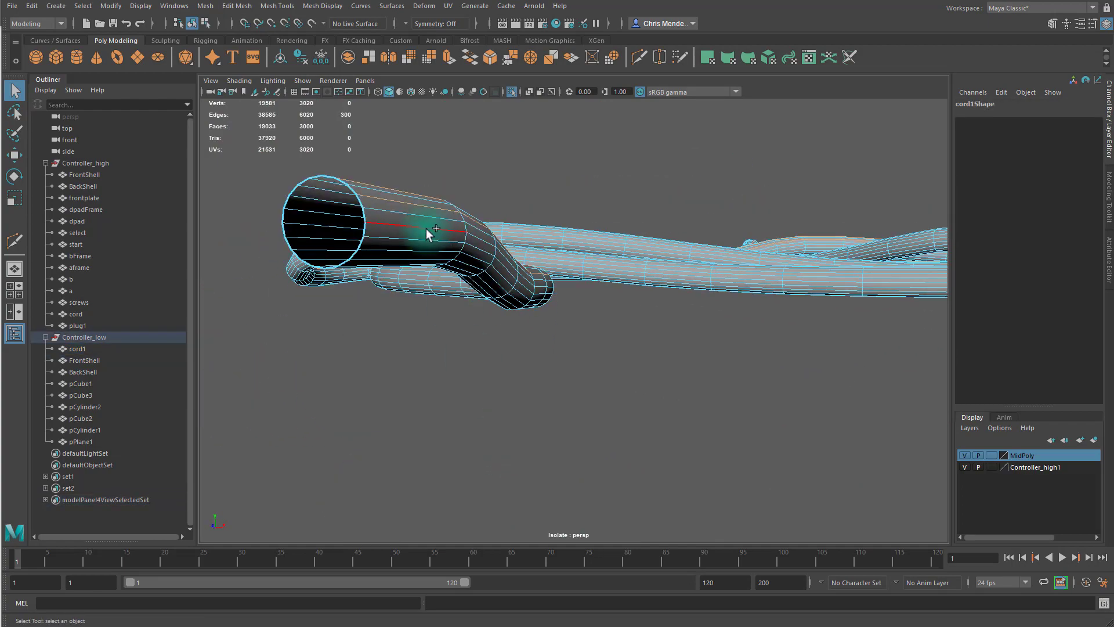
pyautogui.keyDown('shift'); pyautogui.doubleClick(409, 252); pyautogui.keyUp('shift')
pyautogui.keyDown('alt'); pyautogui.moveTo(449, 310); pyautogui.dragTo(564, 329); pyautogui.keyUp('alt')
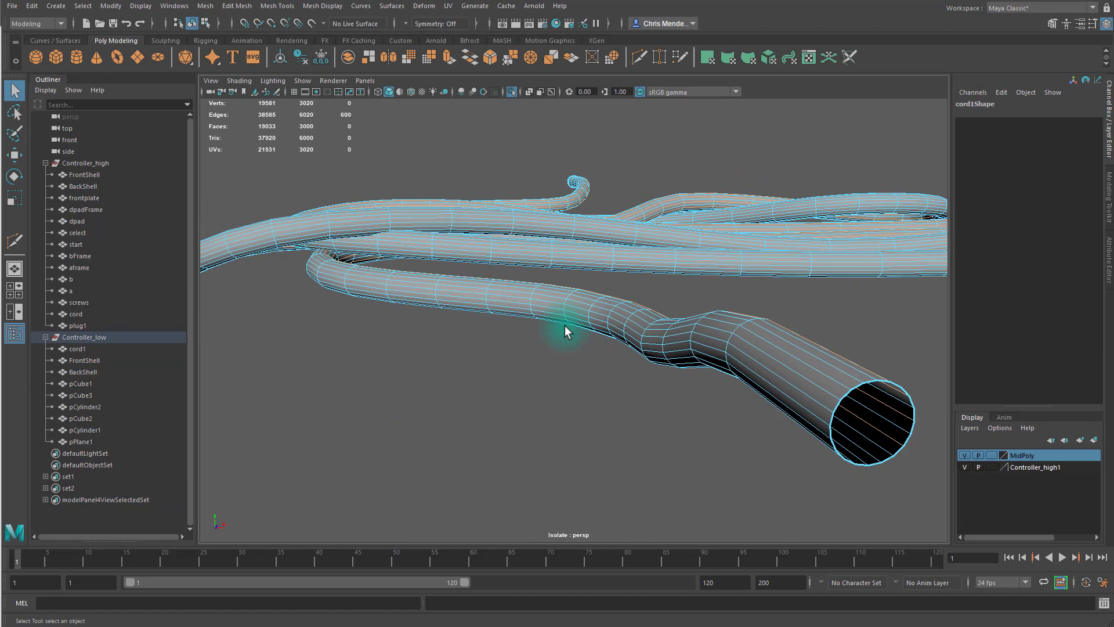
pyautogui.keyDown('shift'); pyautogui.doubleClick(843, 374); pyautogui.keyUp('shift')
pyautogui.keyDown('alt'); pyautogui.moveTo(847, 399); pyautogui.dragTo(737, 387); pyautogui.keyUp('alt')
pyautogui.scroll(2, 737, 388)
pyautogui.keyDown('shift'); pyautogui.doubleClick(699, 391); pyautogui.keyUp('shift')
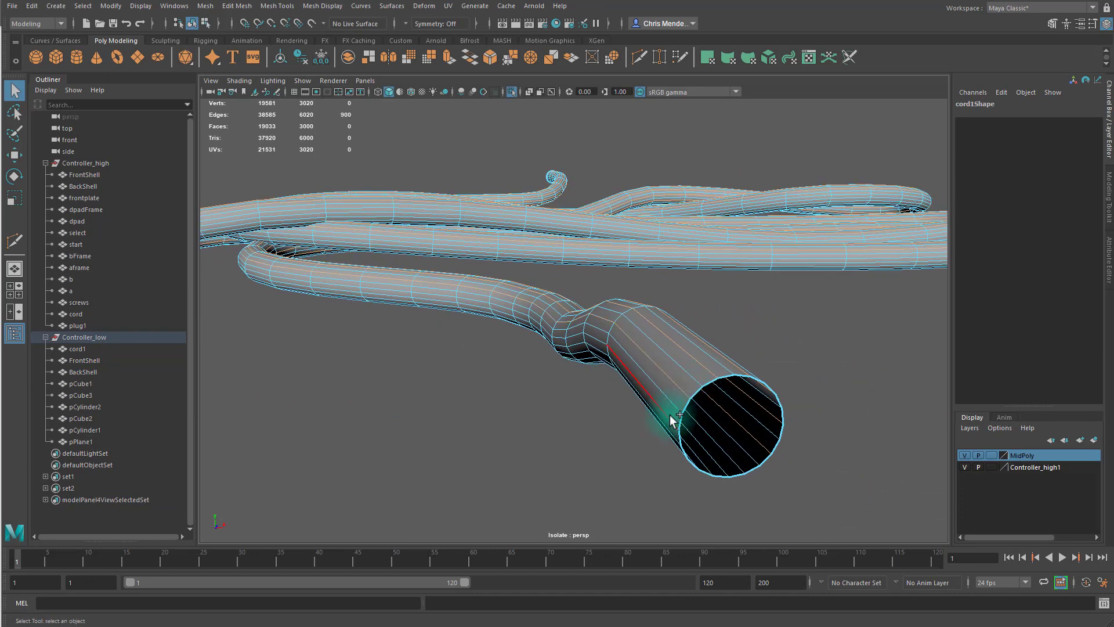
pyautogui.keyDown('shift'); pyautogui.doubleClick(669, 423); pyautogui.keyUp('shift')
pyautogui.keyDown('alt'); pyautogui.moveTo(716, 455); pyautogui.dragTo(719, 407); pyautogui.keyUp('alt')
pyautogui.keyDown('shift'); pyautogui.doubleClick(675, 217); pyautogui.keyUp('shift')
pyautogui.keyDown('shift'); pyautogui.doubleClick(702, 241); pyautogui.keyUp('shift')
pyautogui.keyDown('alt'); pyautogui.moveTo(710, 246); pyautogui.dragTo(740, 294); pyautogui.keyUp('alt')
pyautogui.keyDown('shift'); pyautogui.doubleClick(507, 399); pyautogui.keyUp('shift')
pyautogui.keyDown('alt'); pyautogui.moveTo(543, 411); pyautogui.dragTo(582, 350); pyautogui.keyUp('alt')
pyautogui.press('Delete')
# - Remove alternate lengthwise edge loops again, including their vertices, to reduce the cord copy to five sides
pyautogui.press('F9')
pyautogui.moveTo(662, 342); pyautogui.dragTo(806, 468)
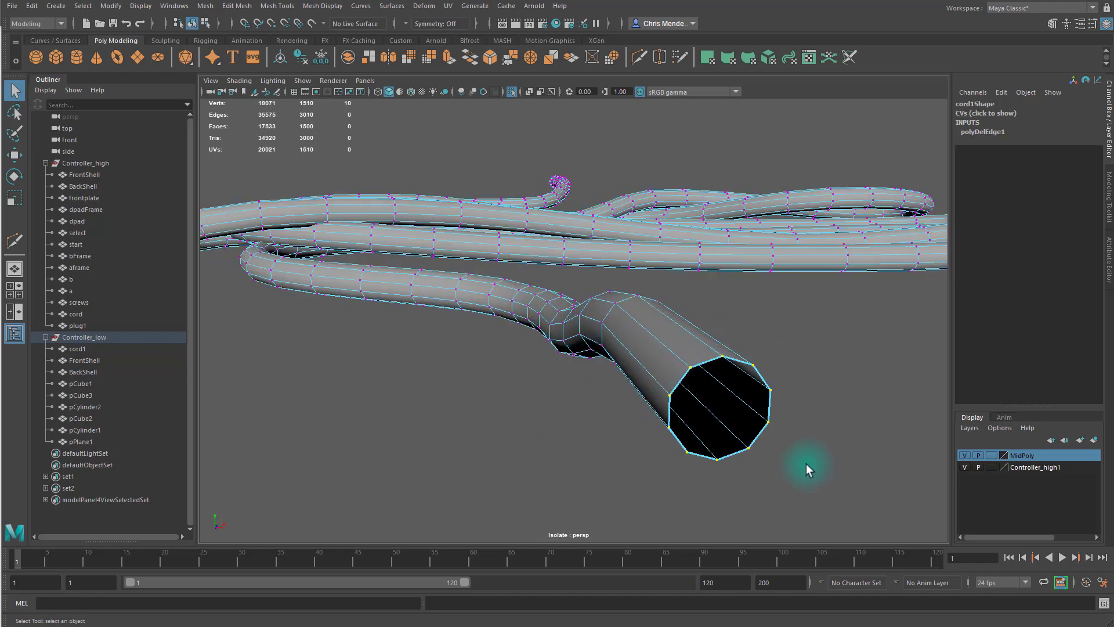
pyautogui.press('f')
pyautogui.keyDown('alt'); pyautogui.moveTo(649, 428); pyautogui.dragTo(664, 383); pyautogui.keyUp('alt')
pyautogui.scroll(-8, 664, 383)
pyautogui.scroll(3, 664, 383)
pyautogui.press('F10')
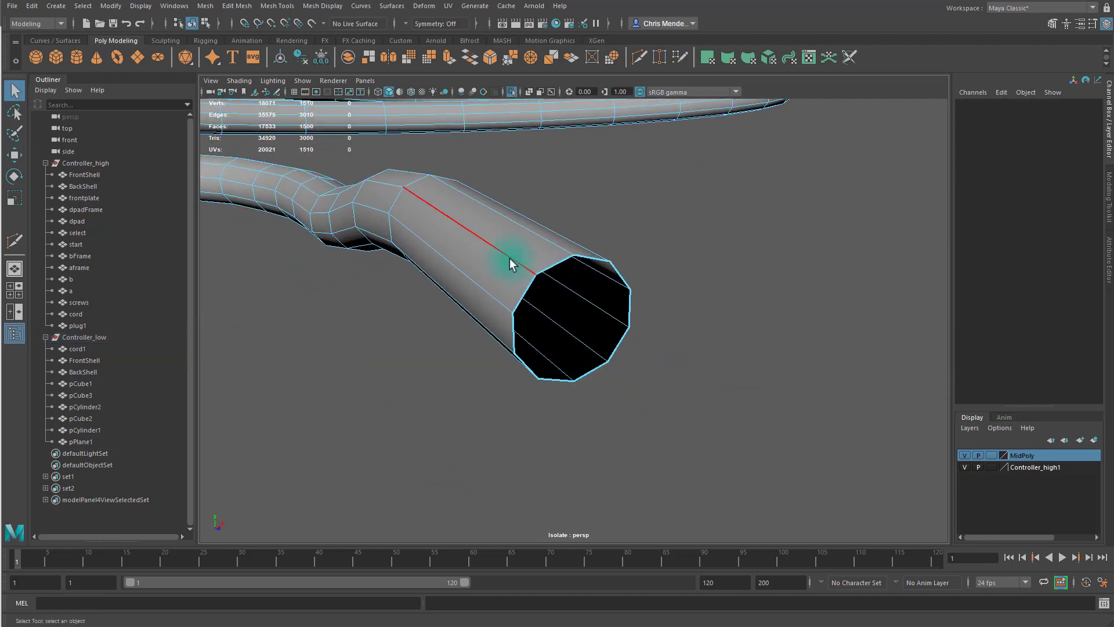
pyautogui.doubleClick(510, 259)
pyautogui.keyDown('shift'); pyautogui.doubleClick(580, 247); pyautogui.keyUp('shift')
pyautogui.keyDown('alt'); pyautogui.moveTo(672, 330); pyautogui.dragTo(632, 401); pyautogui.keyUp('alt')
pyautogui.keyDown('shift'); pyautogui.doubleClick(607, 350); pyautogui.keyUp('shift')
pyautogui.keyDown('shift'); pyautogui.doubleClick(545, 318); pyautogui.keyUp('shift')
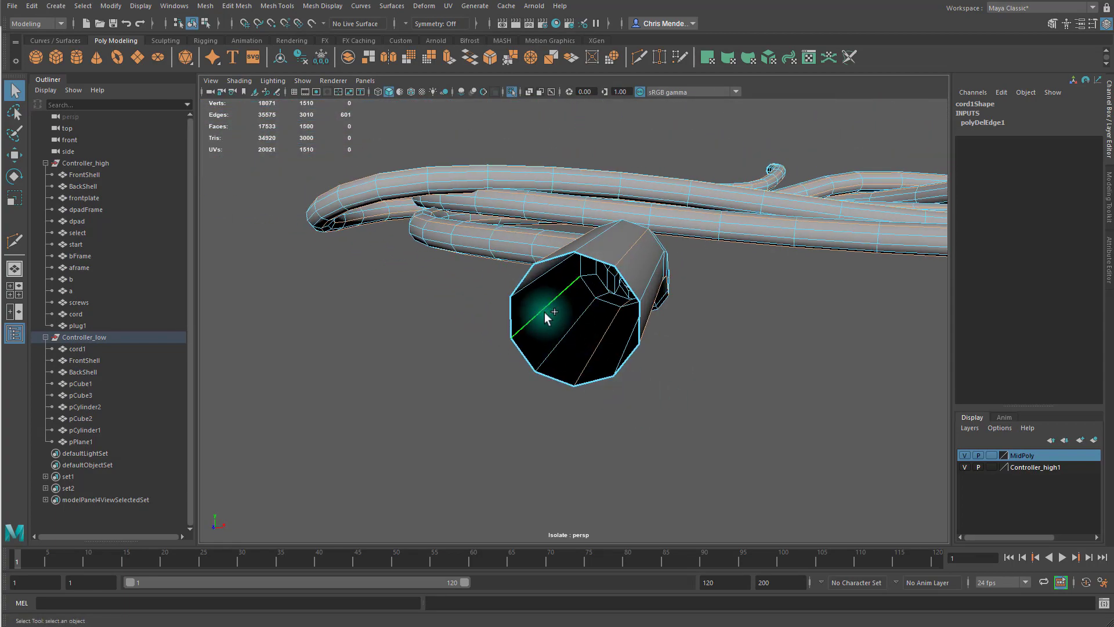
pyautogui.keyDown('alt'); pyautogui.moveTo(545, 318); pyautogui.dragTo(598, 360); pyautogui.keyUp('alt')
pyautogui.hotkey('ctrl', 'Delete')
# - Return the cord copy to object mode and soften its edges
pyautogui.keyDown('alt'); pyautogui.moveTo(609, 279); pyautogui.dragTo(525, 284); pyautogui.keyUp('alt')
pyautogui.moveTo(542, 282); pyautogui.dragTo(592, 244, button='right')
pyautogui.keyDown('alt'); pyautogui.moveTo(813, 273); pyautogui.dragTo(621, 210, button='right'); pyautogui.keyUp('alt')
pyautogui.keyDown('alt'); pyautogui.moveTo(621, 210); pyautogui.dragTo(488, 211, button='middle'); pyautogui.keyUp('alt')
pyautogui.click(333, 6)
pyautogui.click(350, 109)
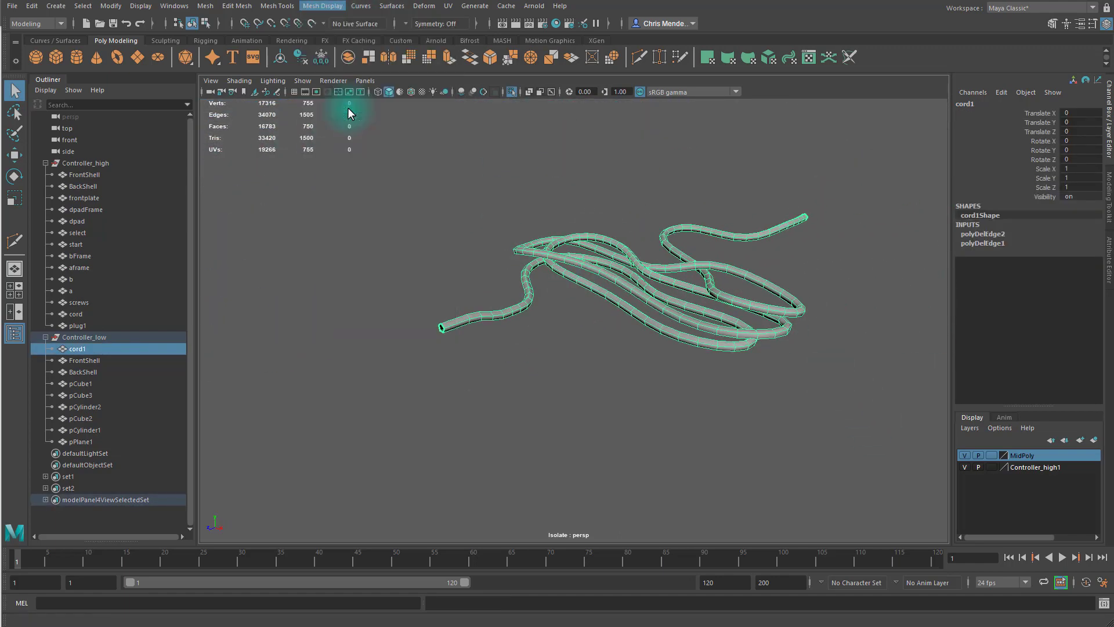
pyautogui.click(523, 209)
# - Examine the reduced cord in isolation and together with the whole controller
pyautogui.keyDown('alt'); pyautogui.moveTo(557, 291); pyautogui.dragTo(611, 332); pyautogui.keyUp('alt')
pyautogui.keyDown('alt'); pyautogui.moveTo(611, 332); pyautogui.dragTo(563, 289, button='middle'); pyautogui.keyUp('alt')
pyautogui.hotkey('ctrl', '1')
pyautogui.click(77, 348)
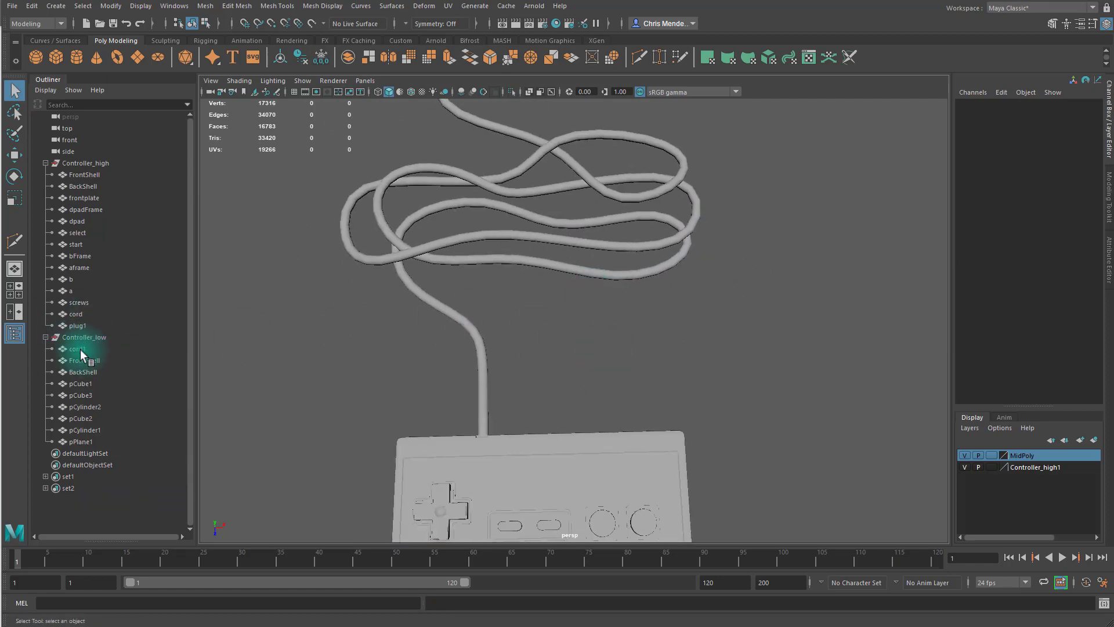
pyautogui.hotkey('ctrl', '1')
pyautogui.keyDown('alt'); pyautogui.moveTo(721, 311); pyautogui.dragTo(749, 343); pyautogui.keyUp('alt')
pyautogui.hotkey('ctrl', '1')
pyautogui.keyDown('alt'); pyautogui.moveTo(748, 342); pyautogui.dragTo(782, 349, button='middle'); pyautogui.keyUp('alt')
pyautogui.scroll(-5, 782, 349)
pyautogui.click(87, 337)
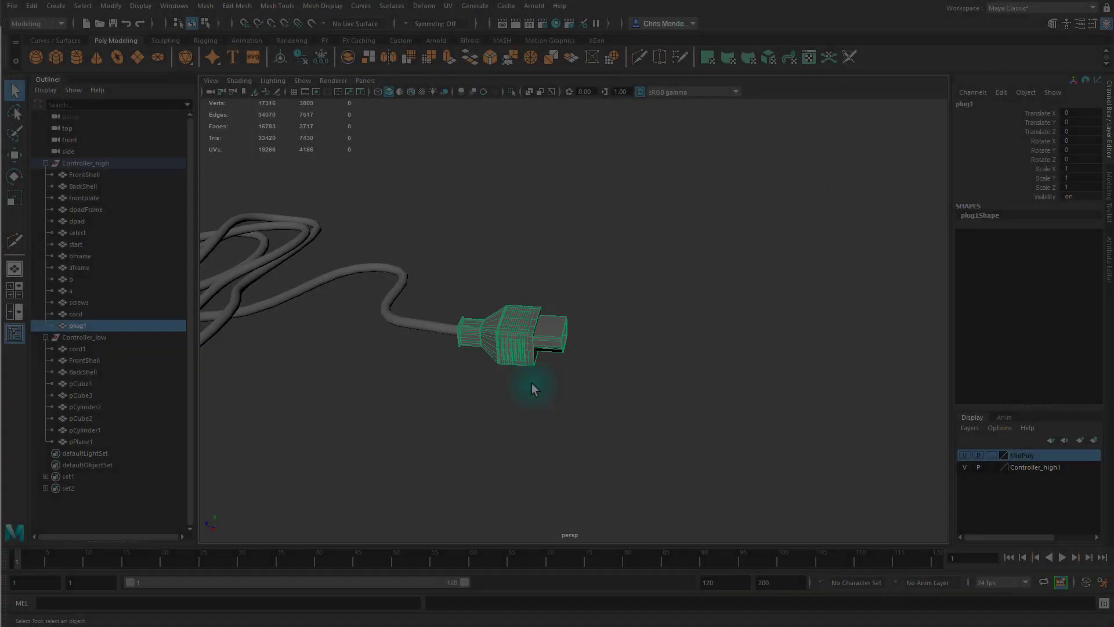
# - Duplicate the high-poly plug and move the copy into the Controller_low group
pyautogui.scroll(5, 532, 383)
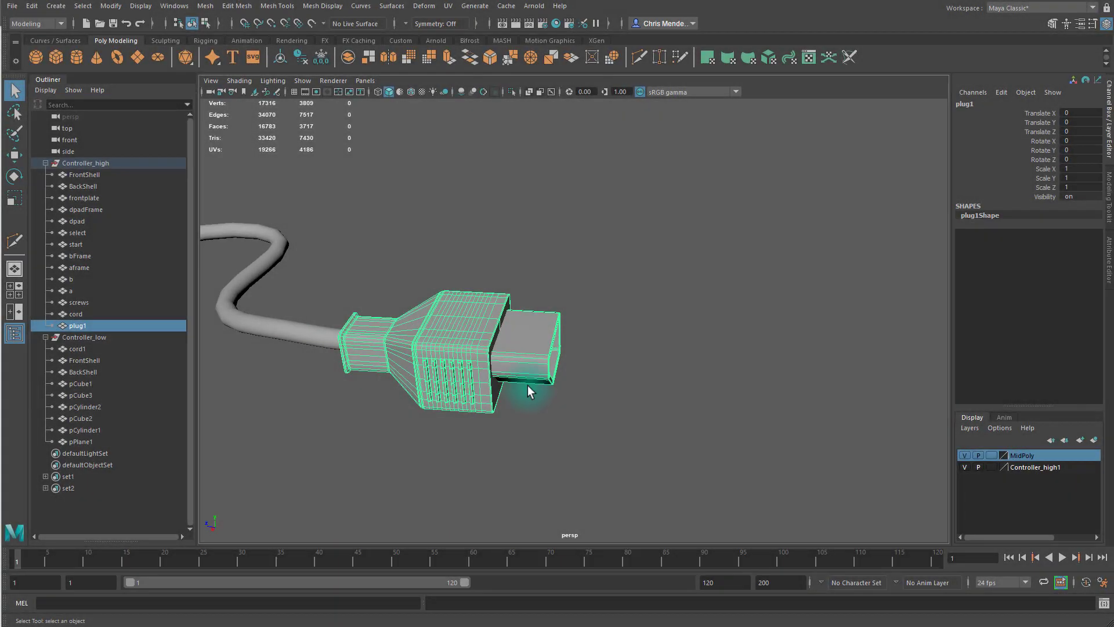
pyautogui.keyDown('alt'); pyautogui.moveTo(528, 385); pyautogui.dragTo(558, 354, button='middle'); pyautogui.keyUp('alt')
pyautogui.click(432, 423)
pyautogui.click(79, 337)
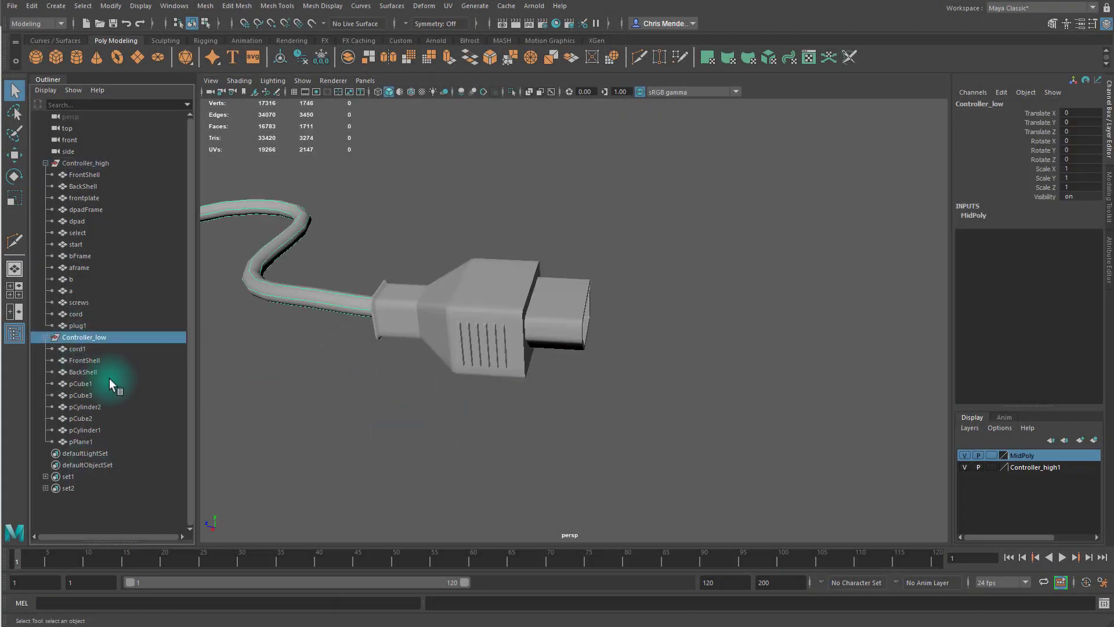
pyautogui.click(542, 316)
pyautogui.hotkey('ctrl', 'd')
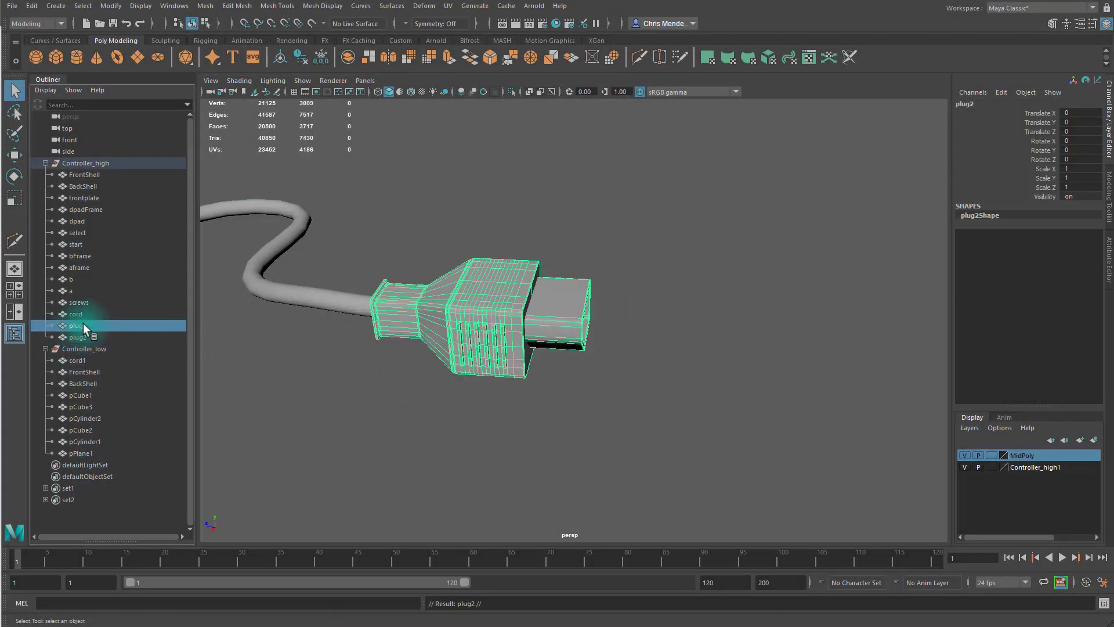
pyautogui.moveTo(82, 327); pyautogui.dragTo(81, 340, button='middle')
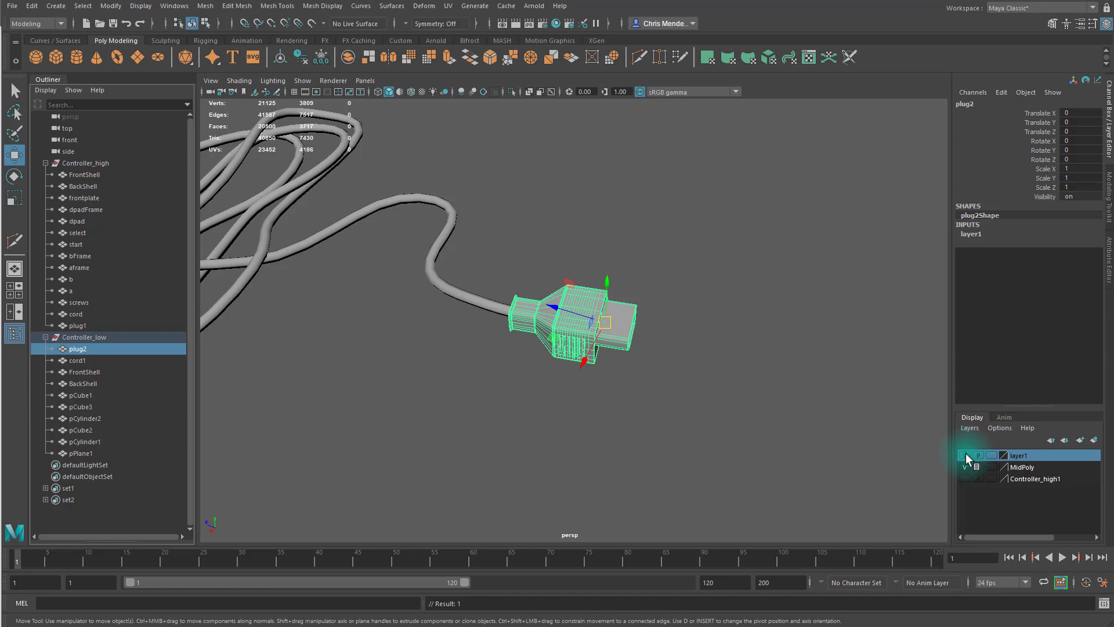
# - Separate the plug copy on layer1 into its individual mesh pieces and select the protruding connector piece
pyautogui.click(965, 455)
pyautogui.click(965, 455)
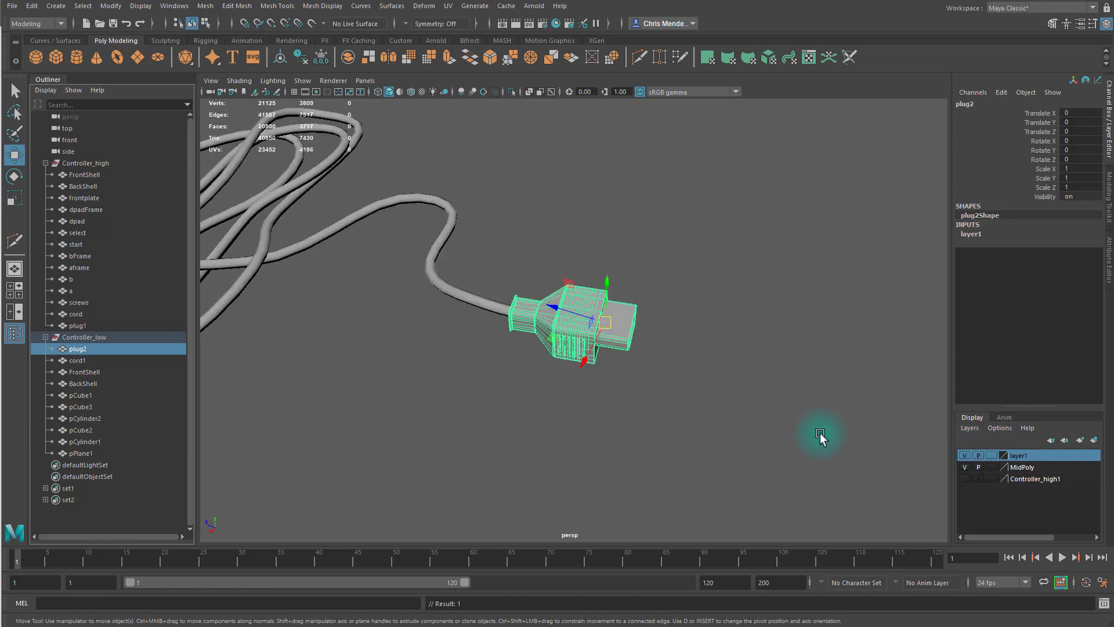
pyautogui.click(820, 437)
pyautogui.click(618, 352)
pyautogui.scroll(5, 599, 366)
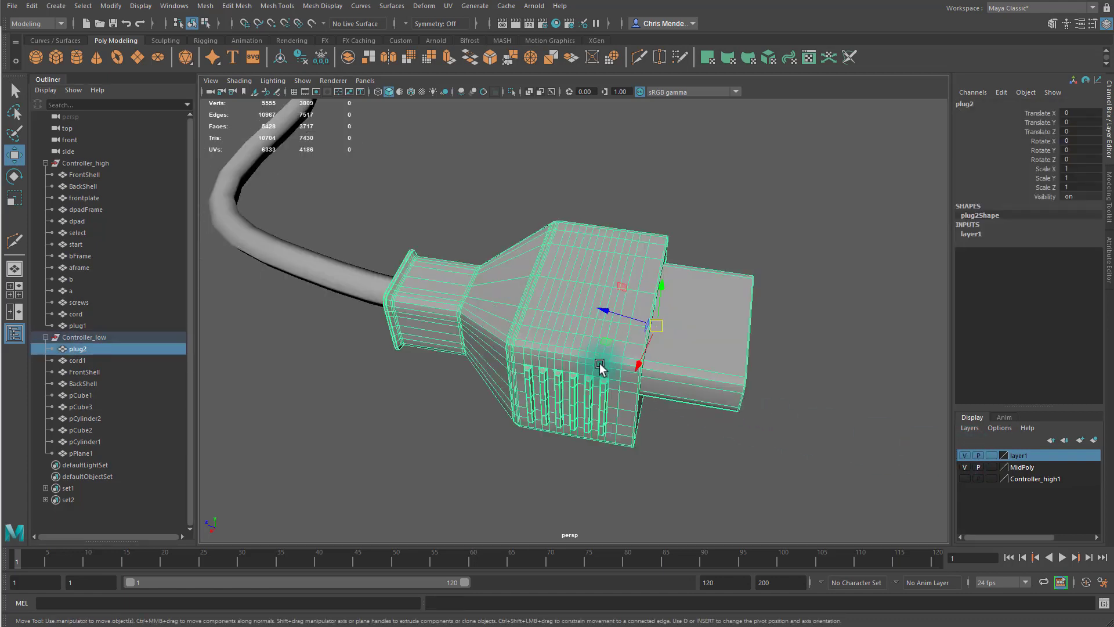
pyautogui.keyDown('alt'); pyautogui.moveTo(600, 365); pyautogui.dragTo(520, 311); pyautogui.keyUp('alt')
pyautogui.click(205, 6)
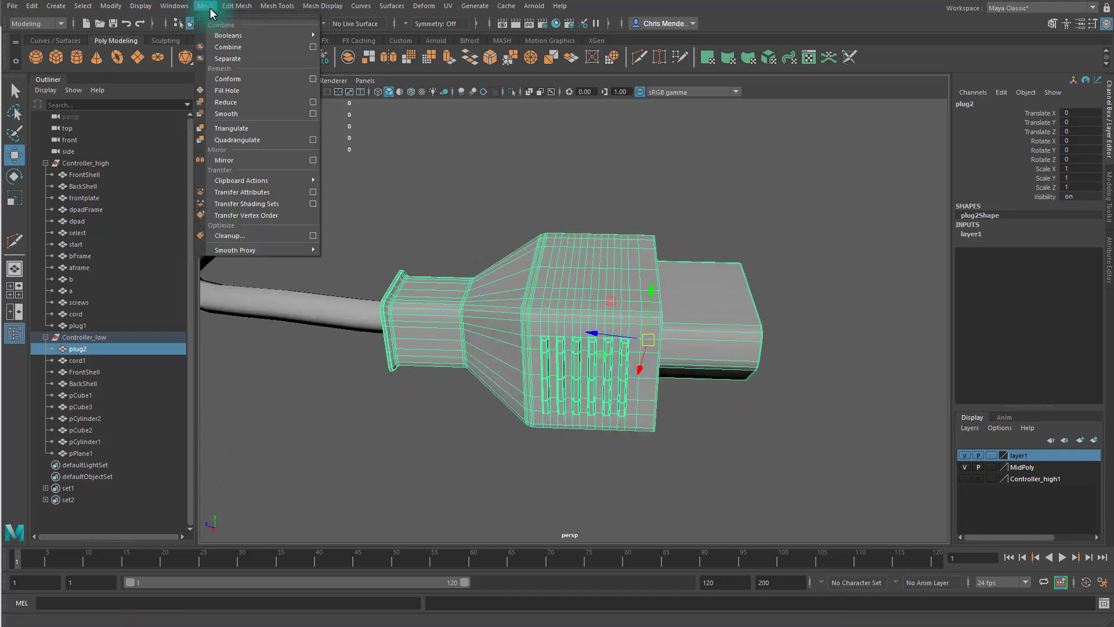
pyautogui.click(212, 59)
pyautogui.click(714, 238)
pyautogui.click(661, 383)
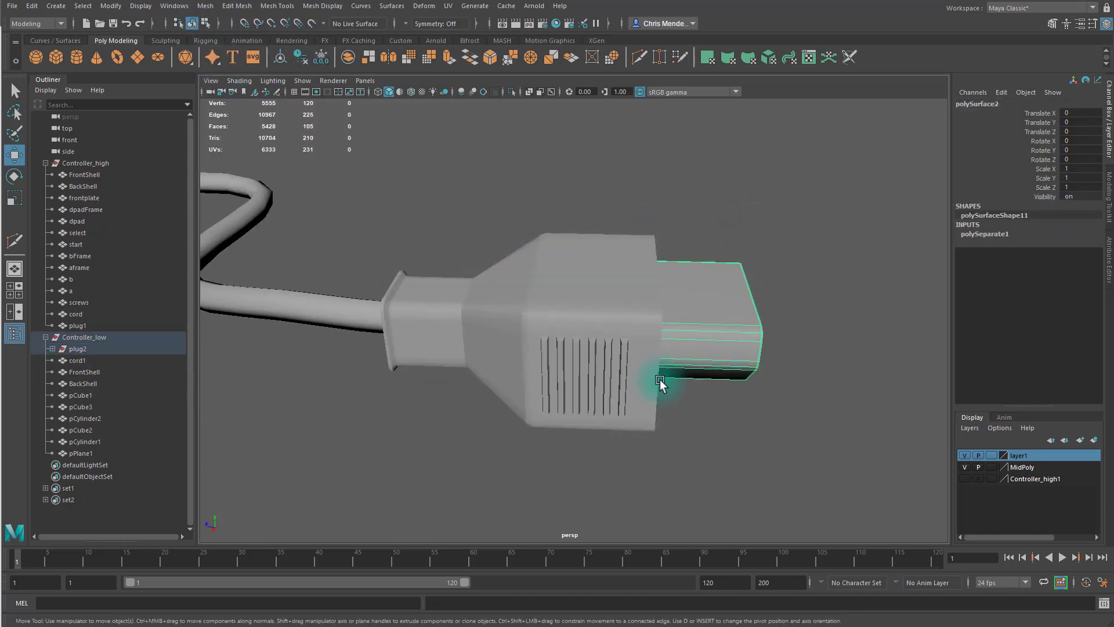
pyautogui.keyDown('alt'); pyautogui.moveTo(661, 383); pyautogui.dragTo(579, 346); pyautogui.keyUp('alt')
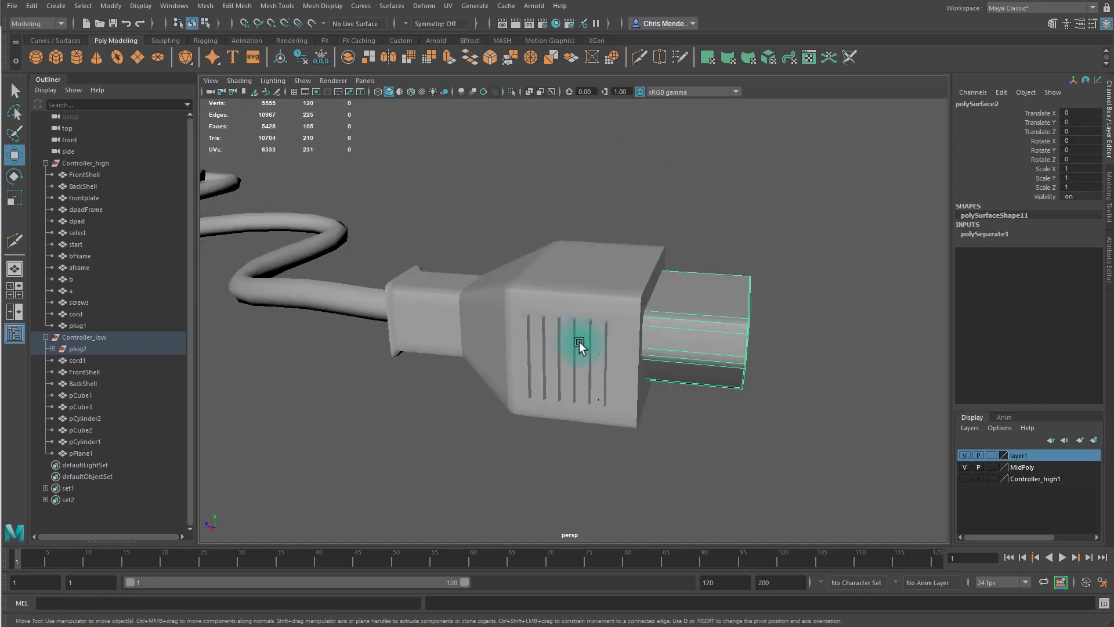
# - Isolate the plug copy's main body and select the floor faces of the groove nearest the tapered end
pyautogui.click(592, 398)
pyautogui.hotkey('ctrl', '1')
pyautogui.keyDown('alt'); pyautogui.moveTo(600, 390); pyautogui.dragTo(559, 264); pyautogui.keyUp('alt')
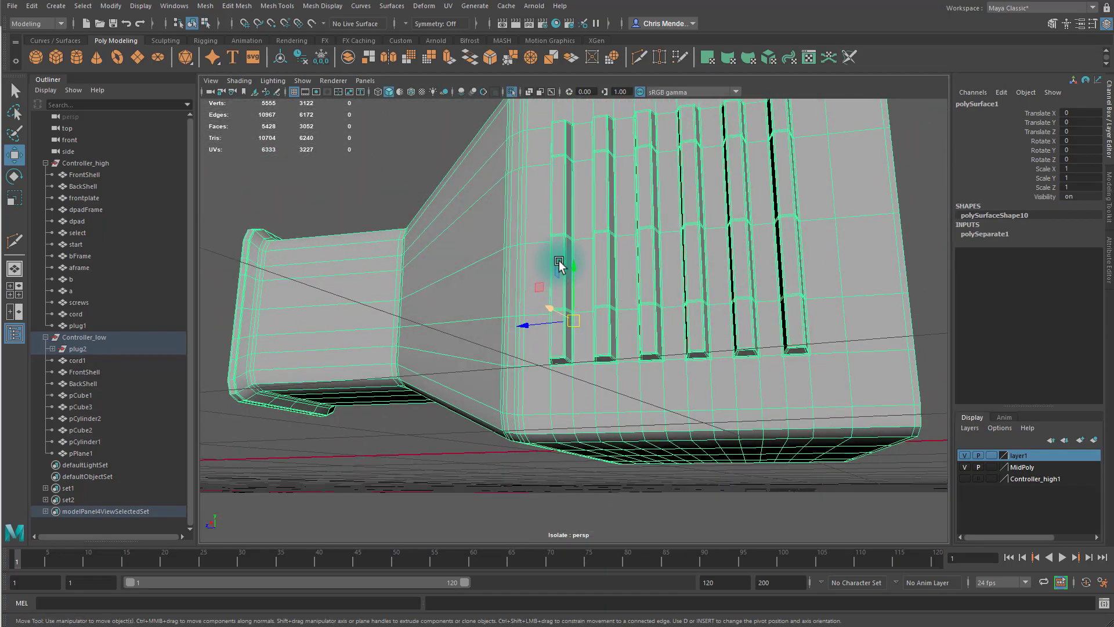
pyautogui.keyDown('alt'); pyautogui.moveTo(559, 264); pyautogui.dragTo(598, 255, button='right'); pyautogui.keyUp('alt')
pyautogui.press('F11')
pyautogui.click(595, 330)
pyautogui.keyDown('alt'); pyautogui.moveTo(599, 194); pyautogui.dragTo(602, 249); pyautogui.keyUp('alt')
pyautogui.keyDown('shift'); pyautogui.doubleClick(601, 251); pyautogui.keyUp('shift')
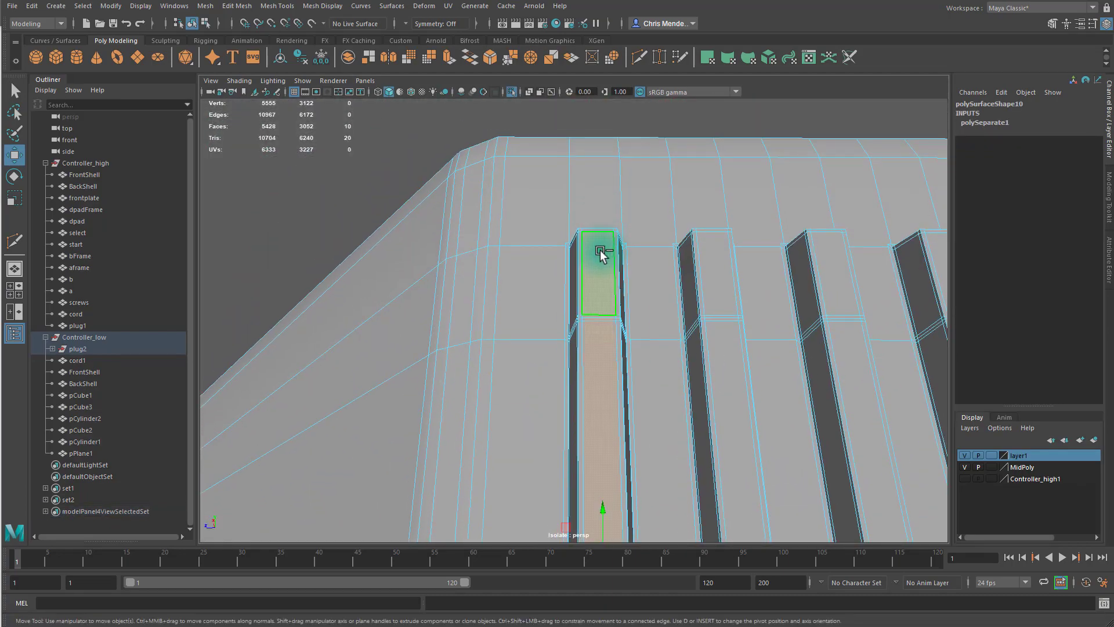
# - Grow the selection to cover the whole groove and extract it from the plug body as a separate mesh
pyautogui.keyDown('shift'); pyautogui.click(732, 285); pyautogui.keyUp('shift')
pyautogui.keyDown('alt'); pyautogui.moveTo(729, 308); pyautogui.dragTo(704, 344); pyautogui.keyUp('alt')
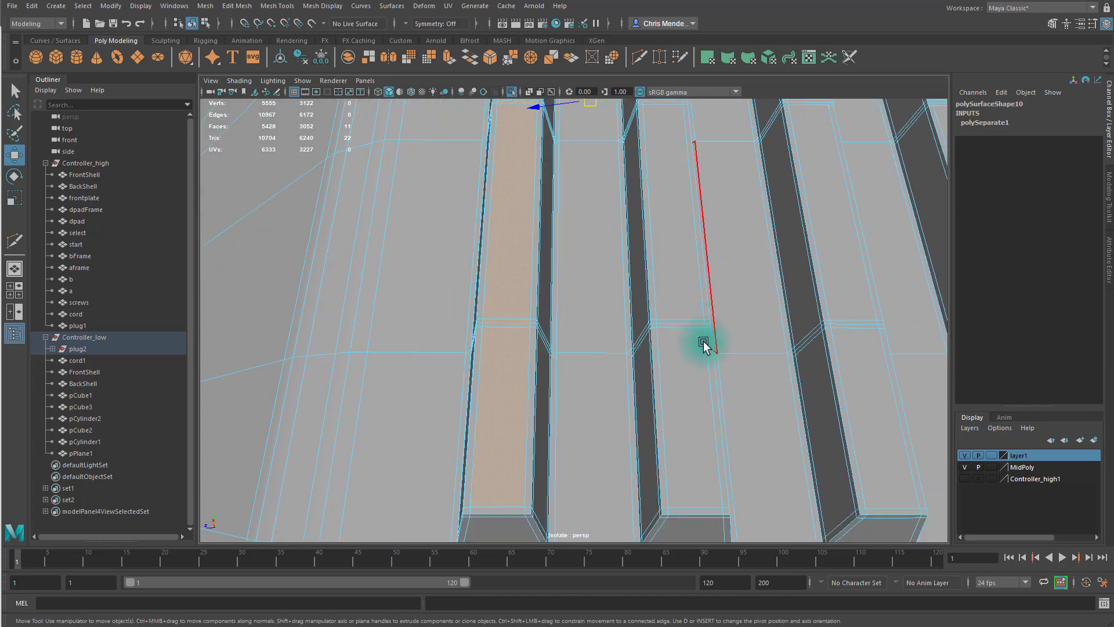
pyautogui.hotkey('ctrl', 'z')
pyautogui.moveTo(730, 267)
pyautogui.keyDown('alt'); pyautogui.mouseDown(button='middle')
pyautogui.moveTo(734, 305)
pyautogui.moveTo(734, 285)
pyautogui.mouseUp(button='middle'); pyautogui.keyUp('alt')
pyautogui.hotkey('shift', '.')
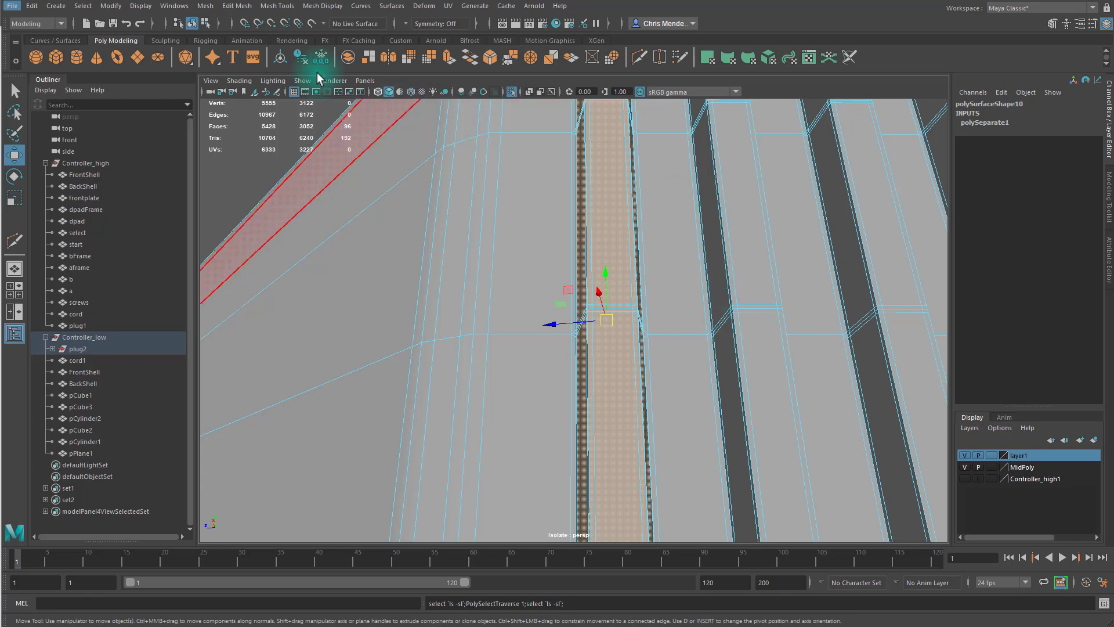
pyautogui.click(205, 5)
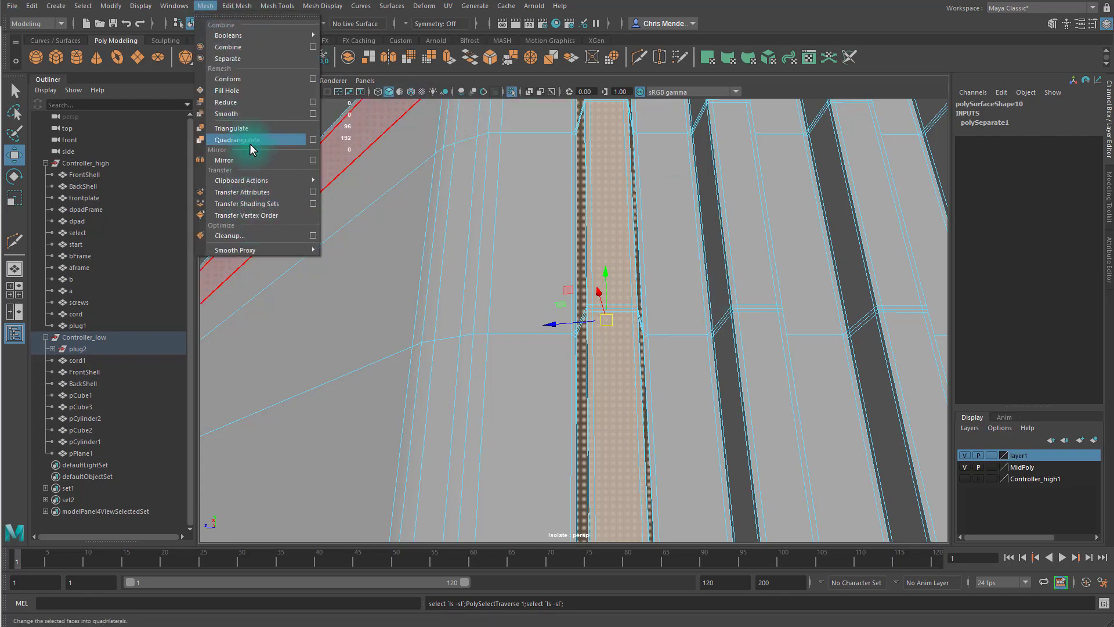
pyautogui.moveTo(237, 6)
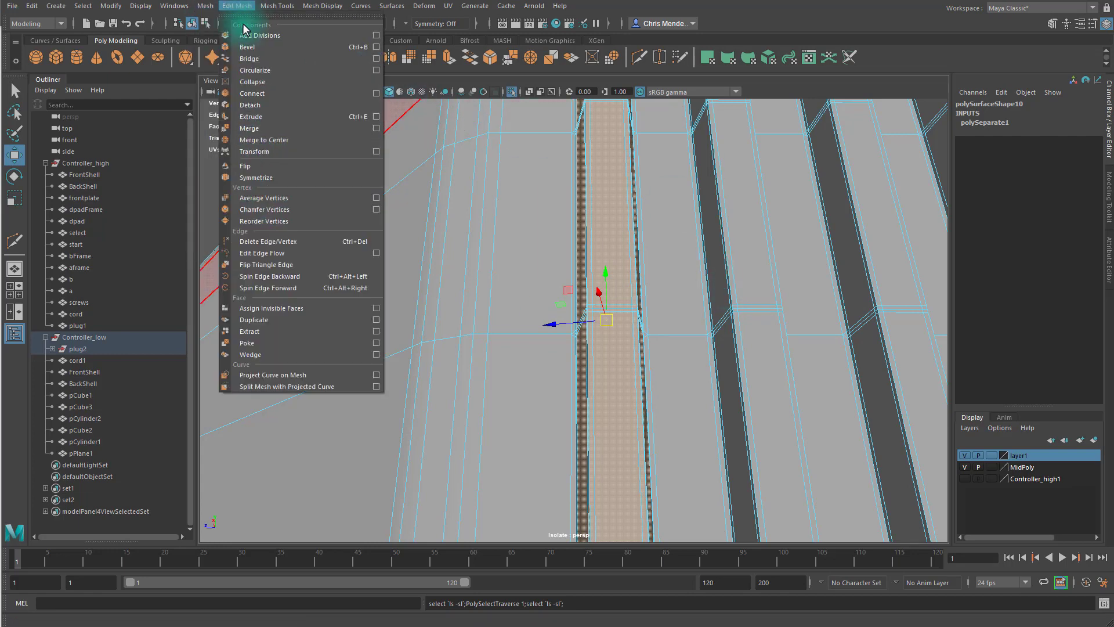
pyautogui.click(274, 330)
pyautogui.press('q')
pyautogui.click(556, 333)
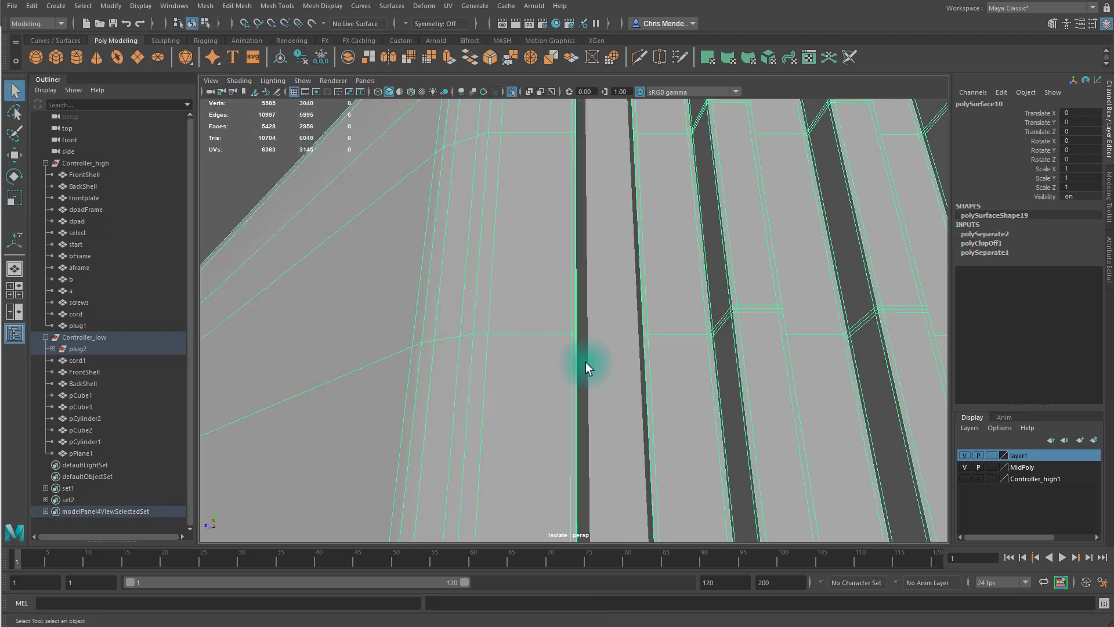
# - Isolate the plug body without the extracted groove and examine the opening in its side
pyautogui.hotkey('ctrl', '1')
pyautogui.hotkey('ctrl', '1')
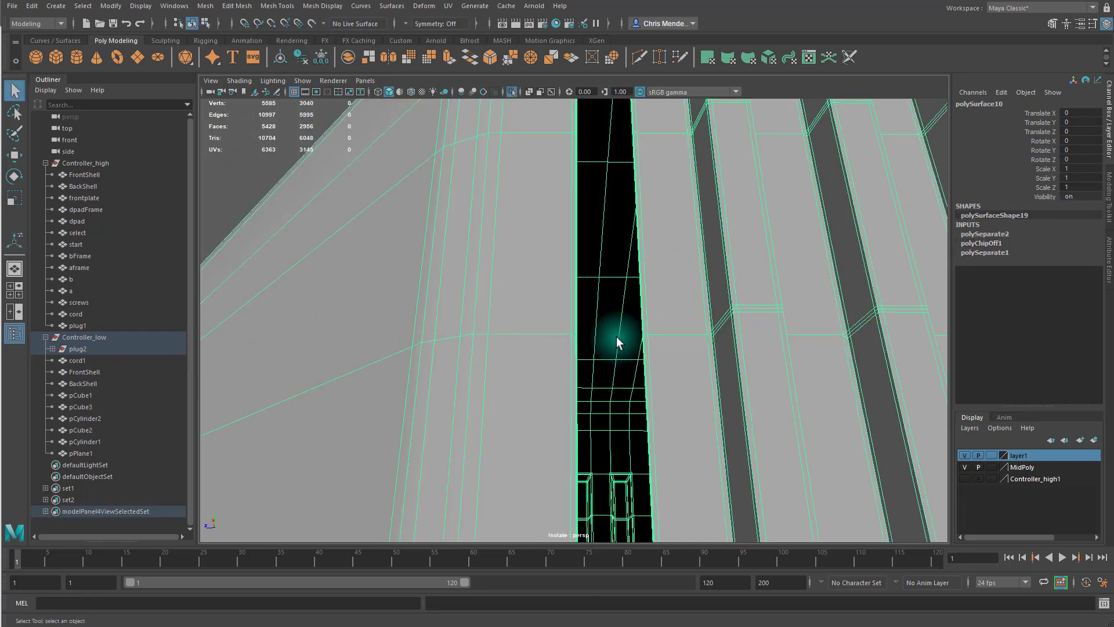
pyautogui.keyDown('alt'); pyautogui.moveTo(612, 328); pyautogui.dragTo(603, 349, button='middle'); pyautogui.keyUp('alt')
pyautogui.keyDown('alt'); pyautogui.moveTo(603, 349); pyautogui.dragTo(631, 335); pyautogui.keyUp('alt')
pyautogui.moveTo(629, 328)
pyautogui.keyDown('alt'); pyautogui.mouseDown(button='middle')
pyautogui.moveTo(642, 278)
pyautogui.moveTo(634, 323)
pyautogui.mouseUp(button='middle'); pyautogui.keyUp('alt')
pyautogui.keyDown('alt'); pyautogui.moveTo(633, 324); pyautogui.dragTo(562, 324); pyautogui.keyUp('alt')
pyautogui.keyDown('alt'); pyautogui.moveTo(563, 325); pyautogui.dragTo(625, 325, button='middle'); pyautogui.keyUp('alt')
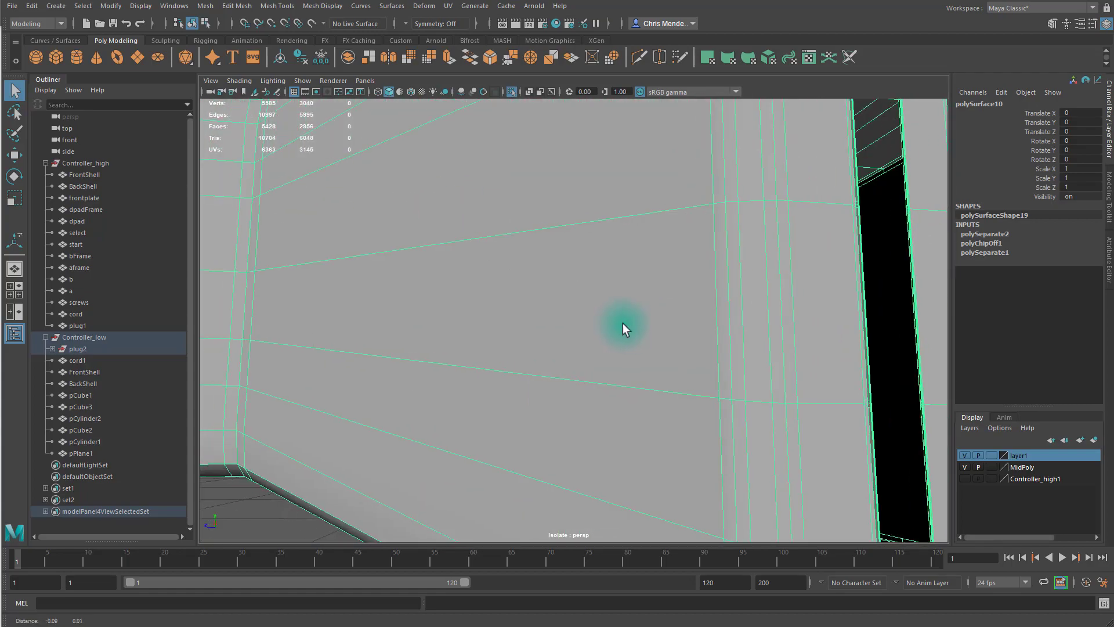
pyautogui.keyDown('alt'); pyautogui.moveTo(724, 309); pyautogui.dragTo(700, 306, button='middle'); pyautogui.keyUp('alt')
pyautogui.keyDown('alt'); pyautogui.moveTo(722, 293); pyautogui.dragTo(702, 293, button='right'); pyautogui.keyUp('alt')
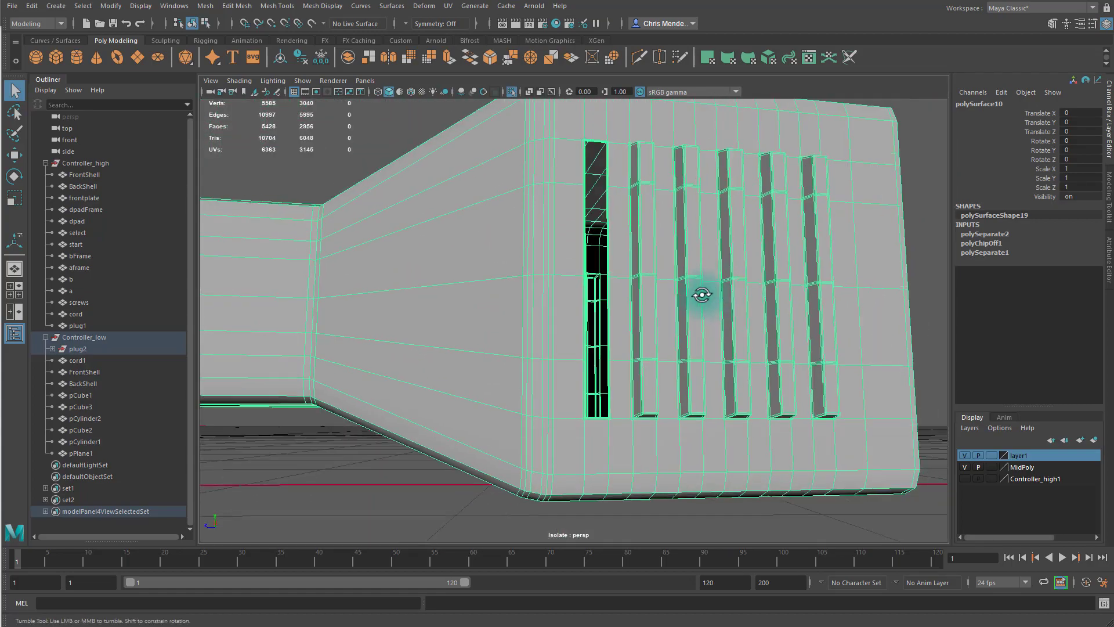
pyautogui.keyDown('alt'); pyautogui.moveTo(702, 294); pyautogui.dragTo(684, 318); pyautogui.keyUp('alt')
# - Delete the band of faces running around the plug body between the grooves and the open end
pyautogui.moveTo(666, 229); pyautogui.dragTo(709, 250)
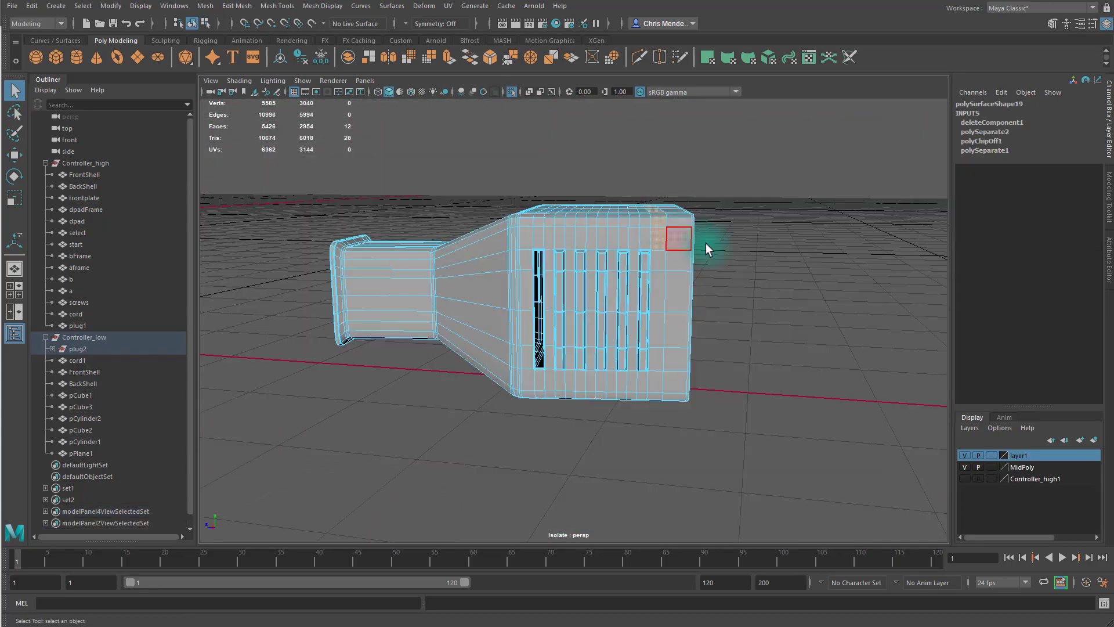
pyautogui.keyDown('alt'); pyautogui.moveTo(709, 250); pyautogui.dragTo(579, 250); pyautogui.keyUp('alt')
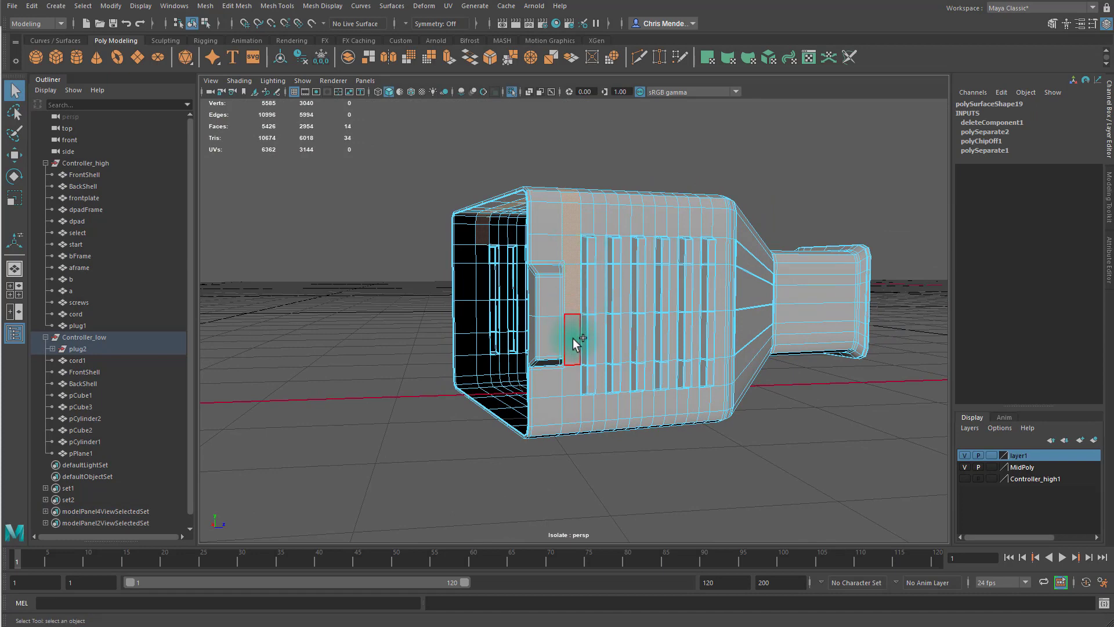
pyautogui.keyDown('shift'); pyautogui.click(571, 413); pyautogui.keyUp('shift')
pyautogui.keyDown('alt'); pyautogui.moveTo(646, 463); pyautogui.dragTo(625, 413); pyautogui.keyUp('alt')
pyautogui.keyDown('shift'); pyautogui.doubleClick(495, 219); pyautogui.keyUp('shift')
pyautogui.hotkey('ctrl', 'z')
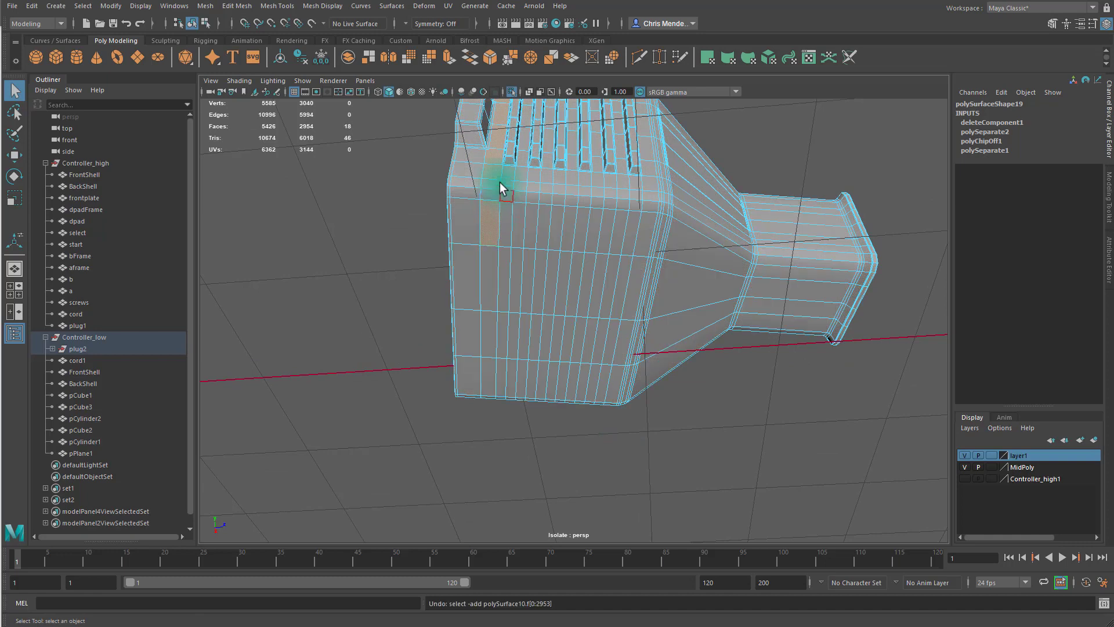
pyautogui.keyDown('shift'); pyautogui.click(492, 177); pyautogui.keyUp('shift')
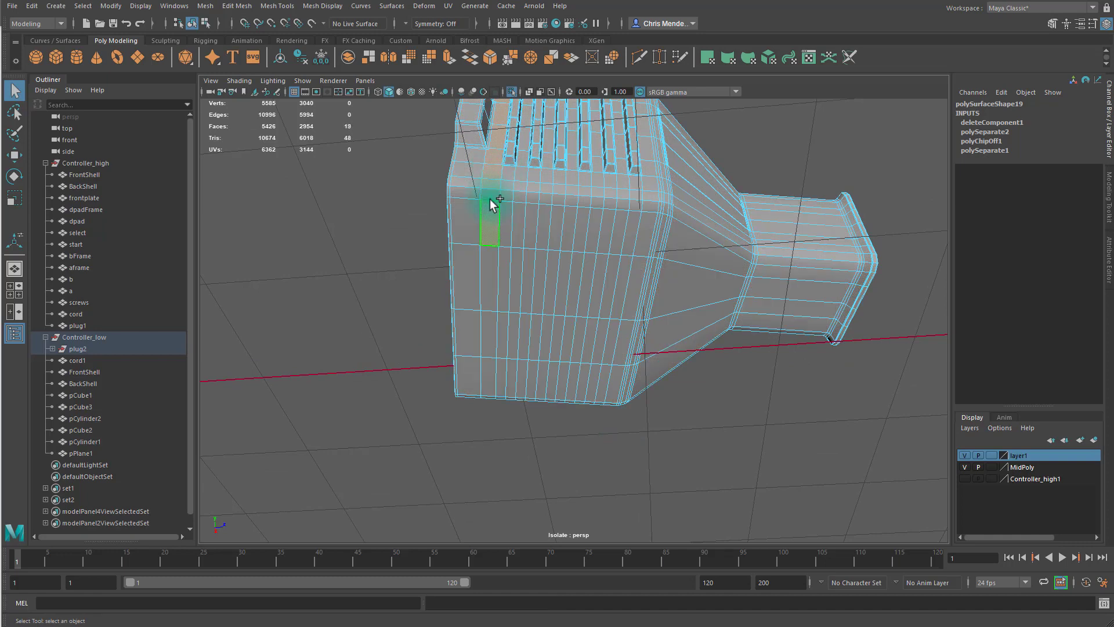
pyautogui.keyDown('alt'); pyautogui.moveTo(527, 318); pyautogui.dragTo(525, 232); pyautogui.keyUp('alt')
pyautogui.keyDown('shift'); pyautogui.doubleClick(476, 287); pyautogui.keyUp('shift')
pyautogui.keyDown('alt'); pyautogui.moveTo(587, 314); pyautogui.dragTo(611, 280); pyautogui.keyUp('alt')
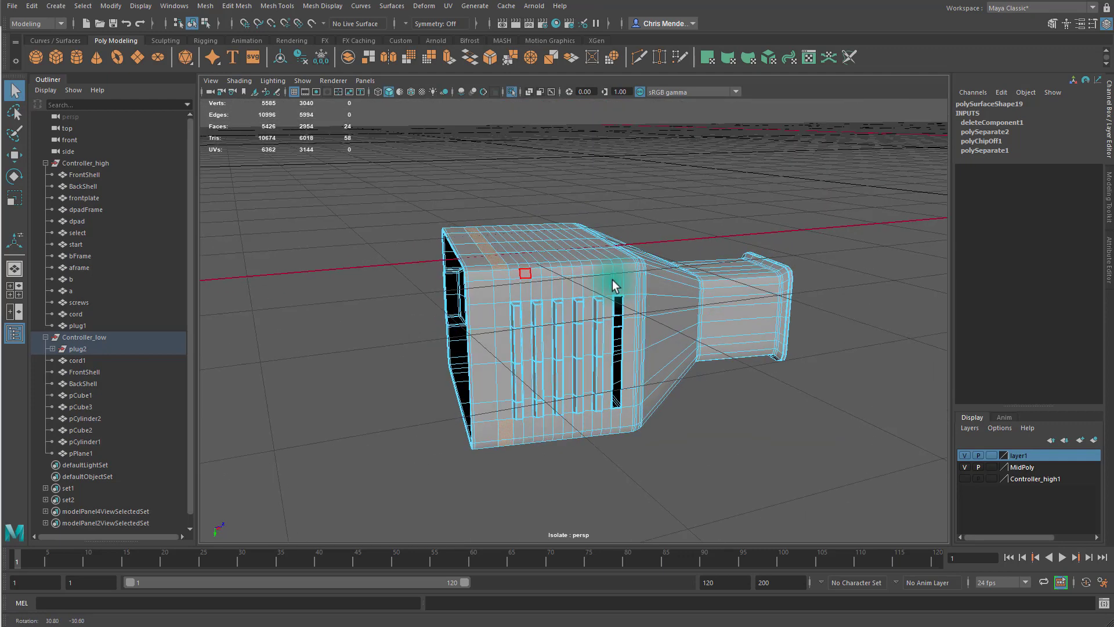
pyautogui.keyDown('shift'); pyautogui.doubleClick(500, 294); pyautogui.keyUp('shift')
pyautogui.hotkey('ctrl', 'z')
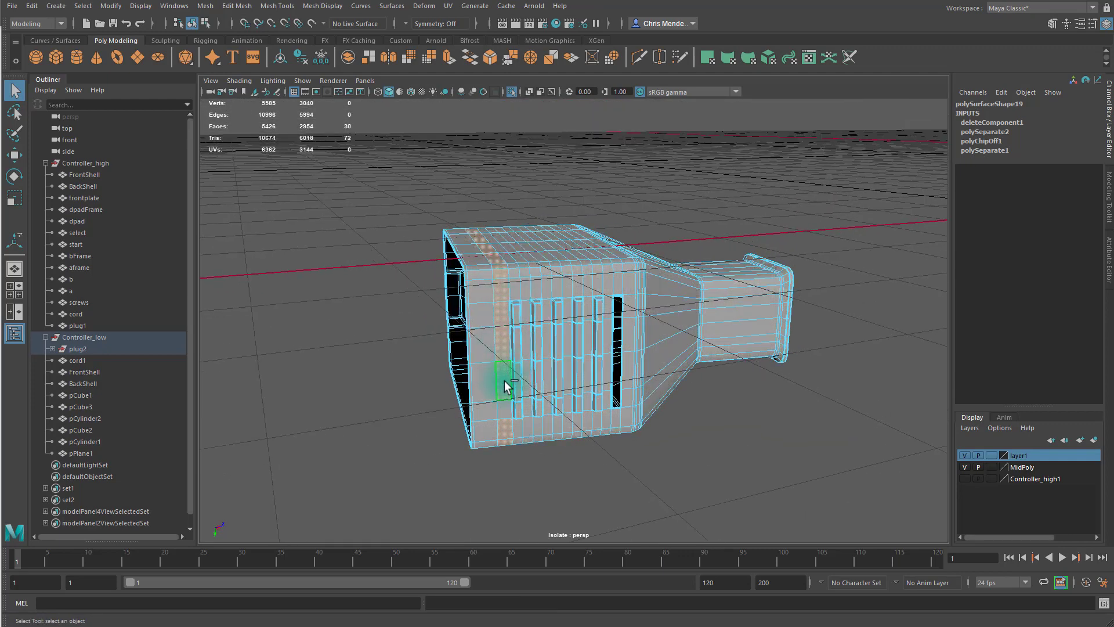
pyautogui.keyDown('shift'); pyautogui.click(498, 409); pyautogui.keyUp('shift')
pyautogui.keyDown('alt'); pyautogui.moveTo(710, 420); pyautogui.dragTo(714, 388); pyautogui.keyUp('alt')
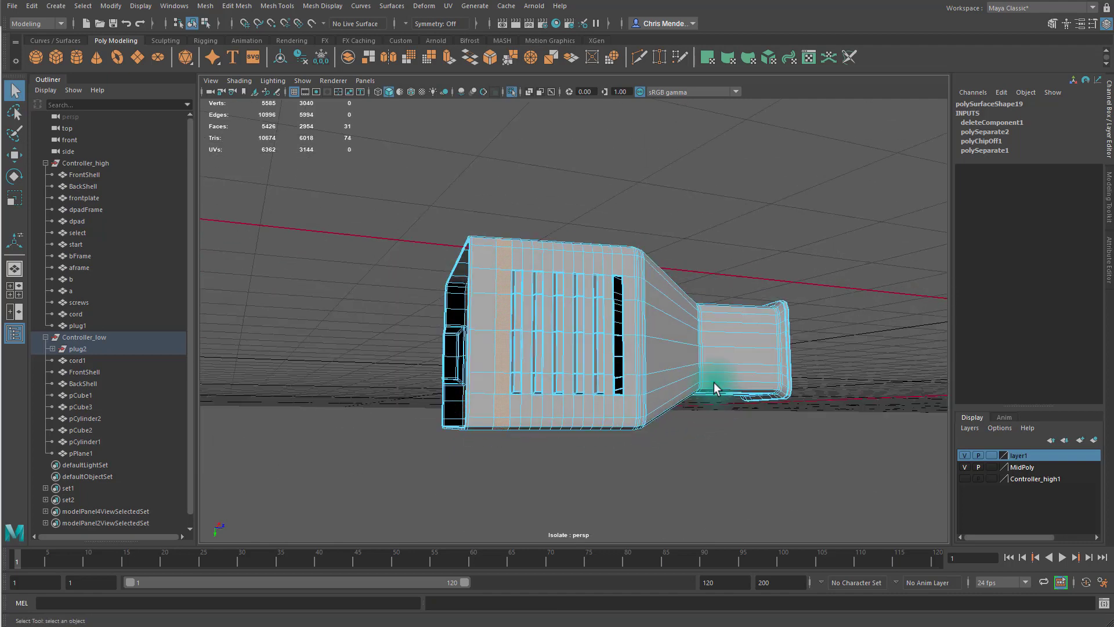
pyautogui.press('Delete')
# - Delete the extra edges and a narrow ring of faces where the grooved section meets the tapered section
pyautogui.keyDown('alt'); pyautogui.moveTo(718, 365); pyautogui.dragTo(697, 325); pyautogui.keyUp('alt')
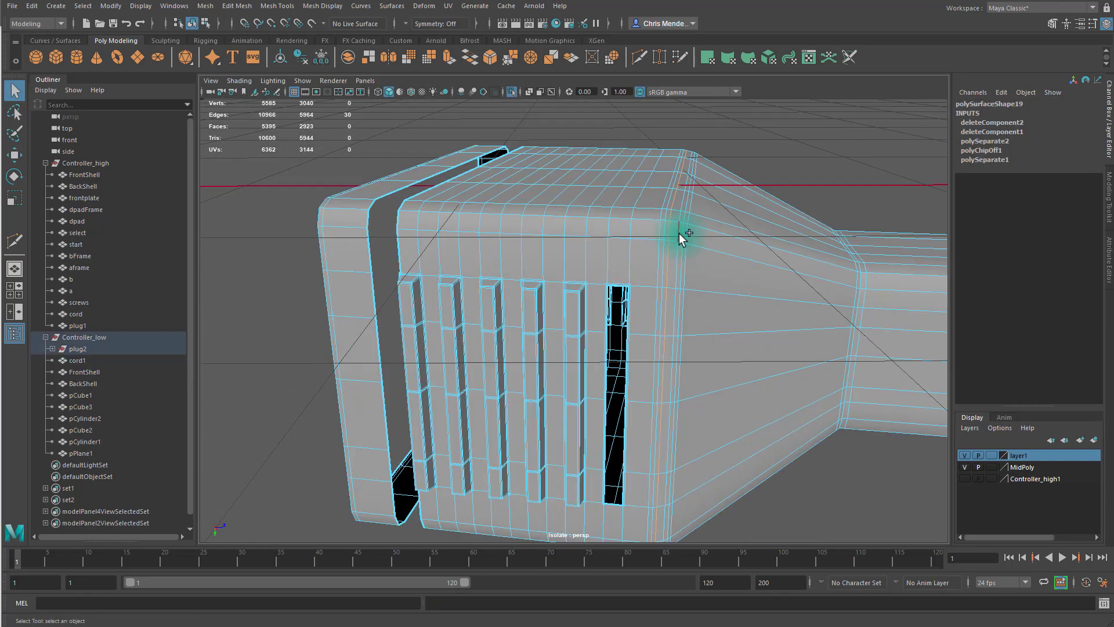
pyautogui.press('Delete')
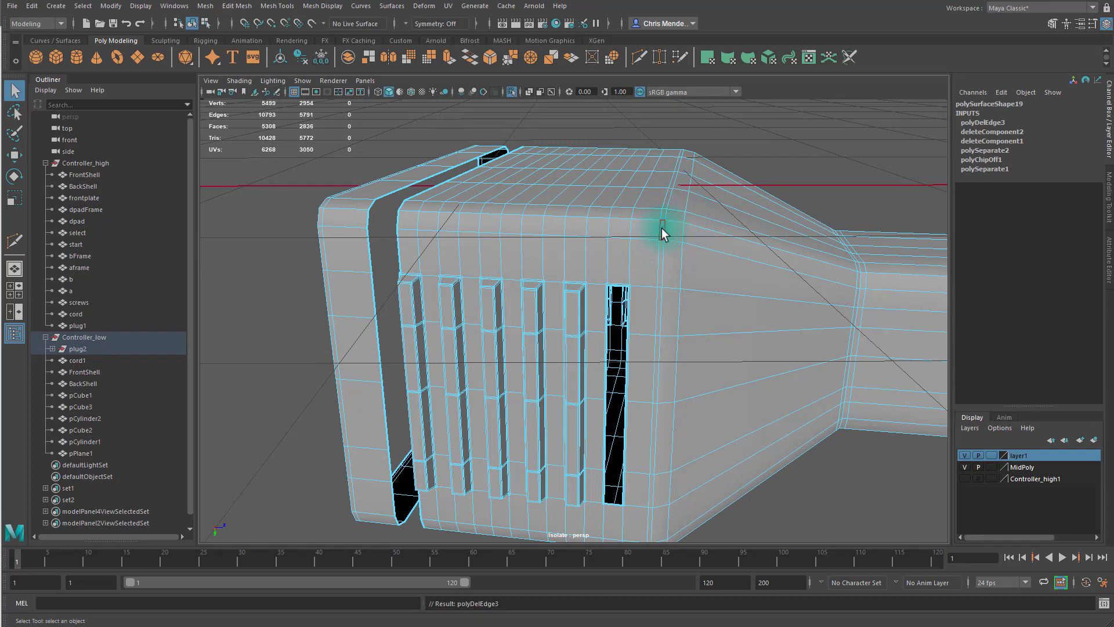
pyautogui.keyDown('shift'); pyautogui.click(662, 246); pyautogui.keyUp('shift')
pyautogui.press('Delete')
# - Select all connected faces of the grooved middle section by growing from one face, and delete them
pyautogui.keyDown('alt'); pyautogui.moveTo(660, 257); pyautogui.dragTo(681, 266); pyautogui.keyUp('alt')
pyautogui.moveTo(569, 252); pyautogui.dragTo(568, 282, button='right')
pyautogui.click(546, 250)
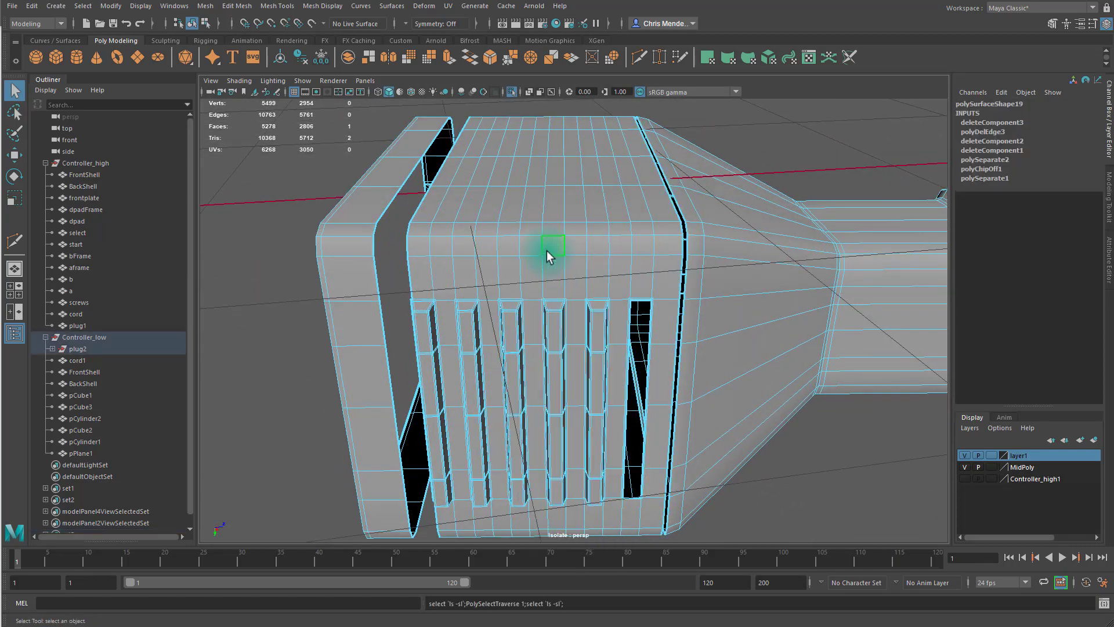
pyautogui.hotkey('shift', '.')
pyautogui.hotkey('shift', '.')
pyautogui.hotkey('shift', '.')
pyautogui.hotkey('shift', '.')
pyautogui.hotkey('shift', '.')
pyautogui.hotkey('shift', '.')
pyautogui.hotkey('shift', '.')
pyautogui.hotkey('shift', '.')
pyautogui.hotkey('shift', '.')
pyautogui.hotkey('shift', '.')
pyautogui.hotkey('shift', '.')
pyautogui.hotkey('shift', '.')
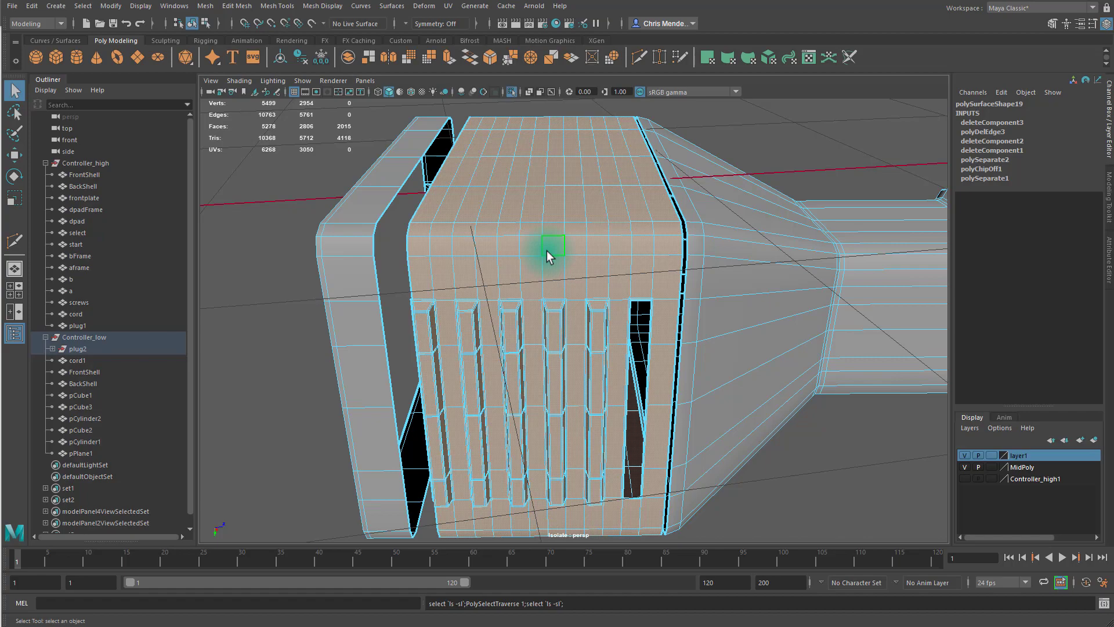
pyautogui.keyDown('alt'); pyautogui.moveTo(537, 232); pyautogui.dragTo(695, 240); pyautogui.keyUp('alt')
pyautogui.press('Delete')
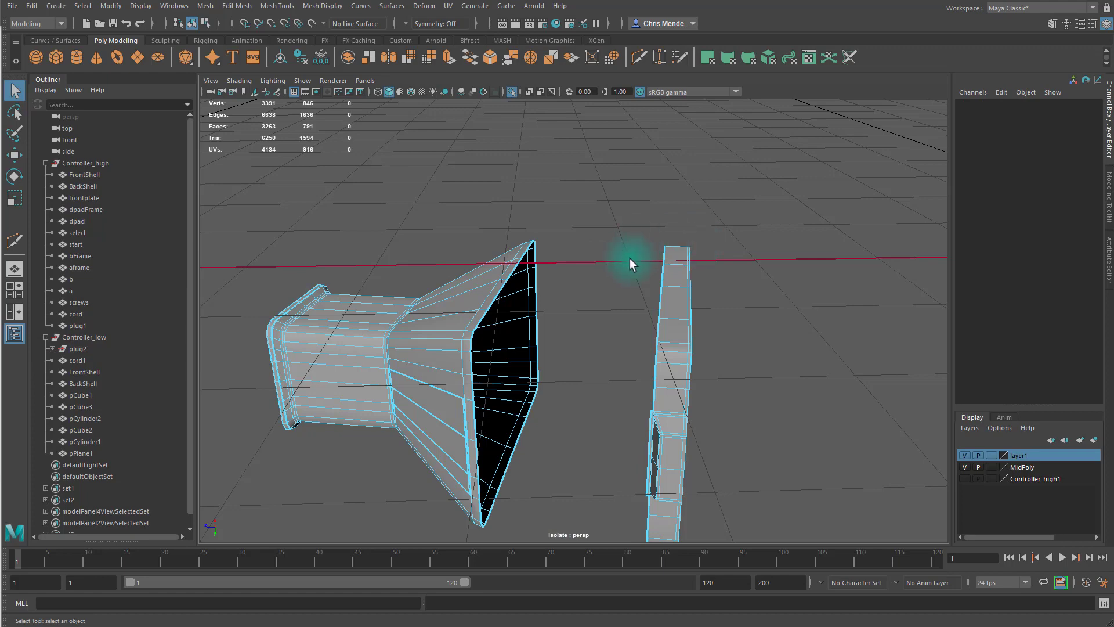
# - Return to object mode and separate the remaining plug body into its tapered end and its front rim
pyautogui.press('F8')
pyautogui.press('f')
pyautogui.click(206, 7)
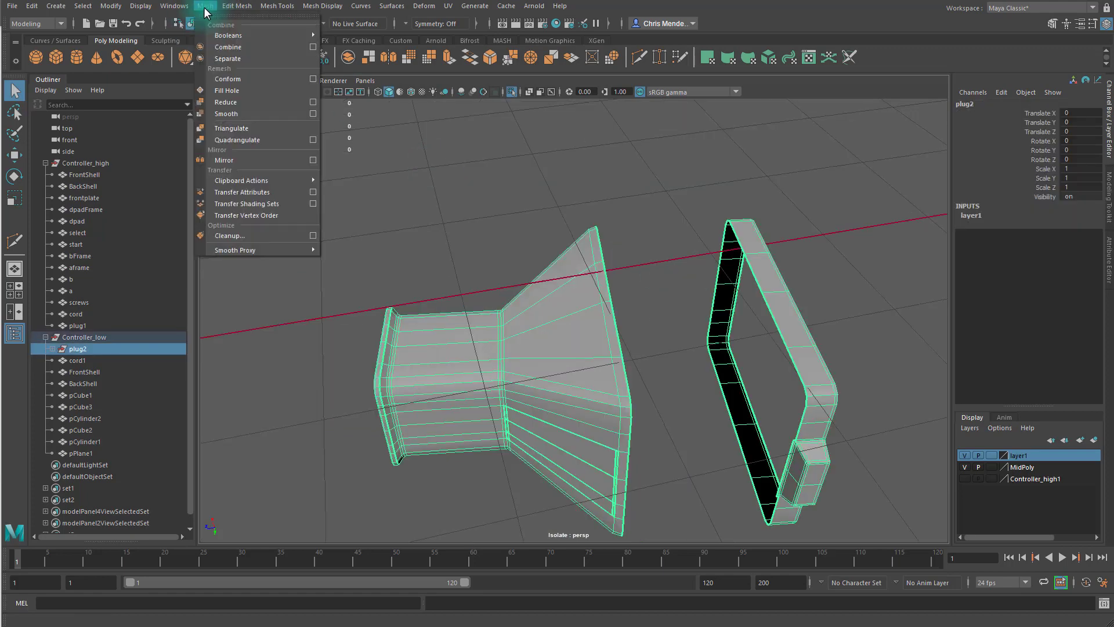
pyautogui.click(243, 58)
pyautogui.keyDown('alt'); pyautogui.moveTo(406, 221); pyautogui.dragTo(628, 262); pyautogui.keyUp('alt')
pyautogui.keyDown('alt'); pyautogui.moveTo(792, 290); pyautogui.dragTo(621, 268, button='middle'); pyautogui.keyUp('alt')
pyautogui.click(559, 255)
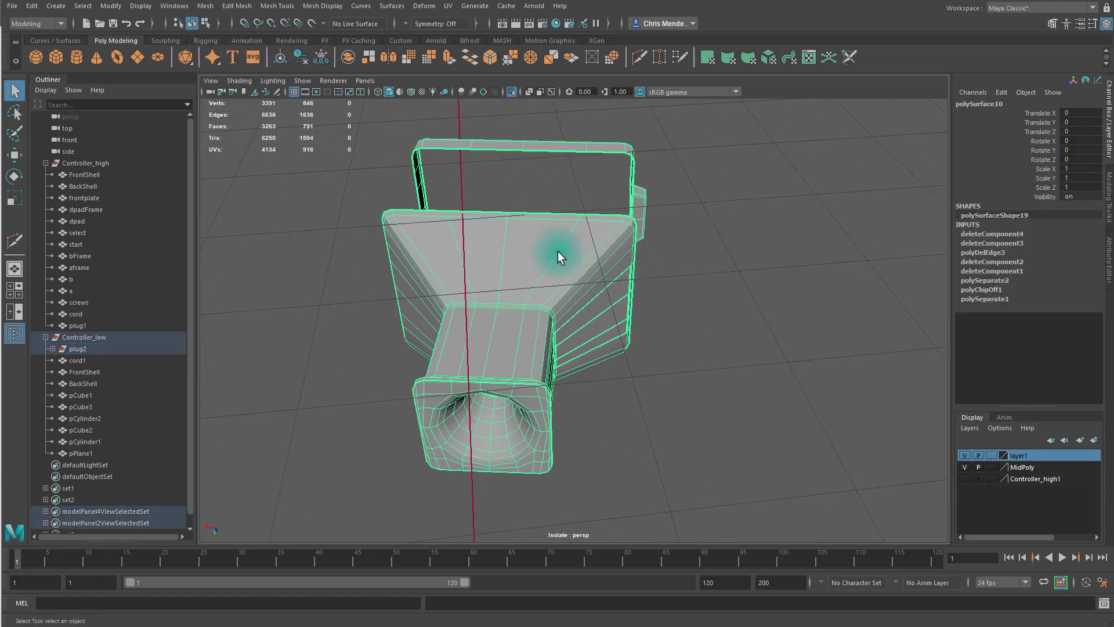
pyautogui.click(206, 6)
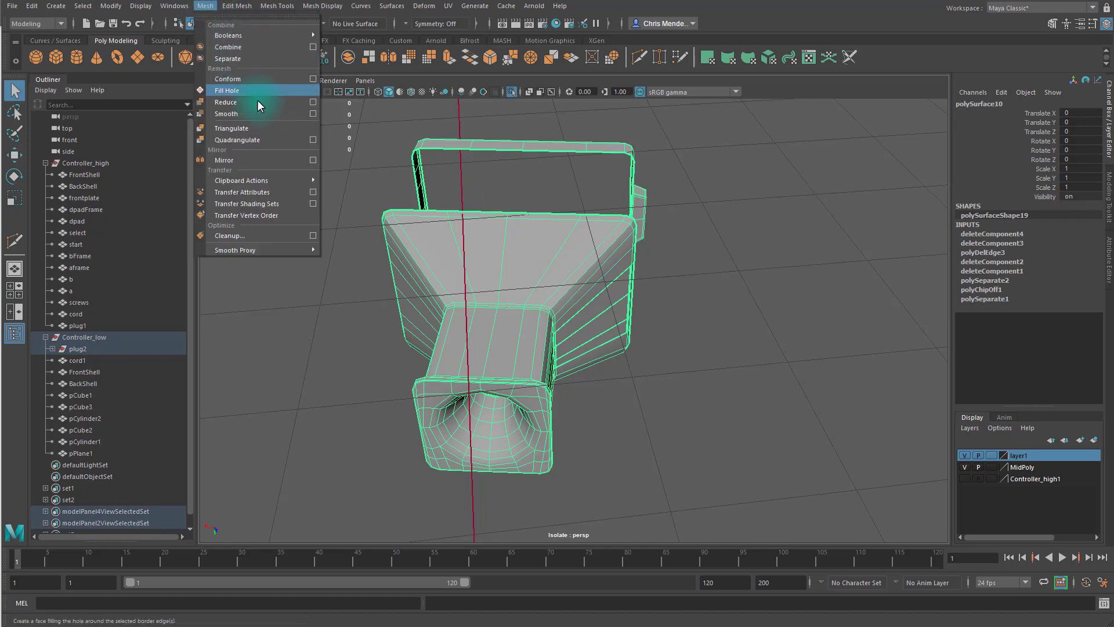
pyautogui.click(243, 62)
# - Delete one half of the tapered end piece's faces along its centre line and return to object mode
pyautogui.keyDown('alt'); pyautogui.moveTo(565, 261); pyautogui.dragTo(566, 245); pyautogui.keyUp('alt')
pyautogui.moveTo(542, 231); pyautogui.dragTo(545, 268, button='right')
pyautogui.keyDown('alt'); pyautogui.moveTo(550, 269); pyautogui.dragTo(664, 249); pyautogui.keyUp('alt')
pyautogui.moveTo(680, 478); pyautogui.dragTo(646, 393)
pyautogui.moveTo(511, 177); pyautogui.dragTo(513, 174)
pyautogui.keyDown('alt'); pyautogui.moveTo(535, 217); pyautogui.dragTo(585, 311); pyautogui.keyUp('alt')
pyautogui.press('Delete')
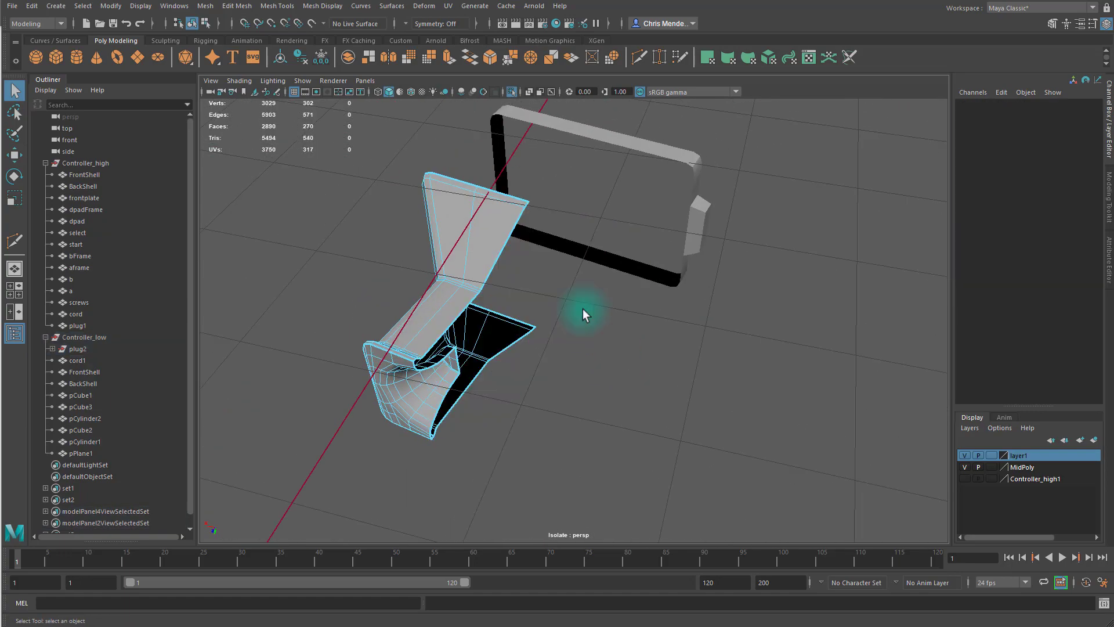
pyautogui.press('F8')
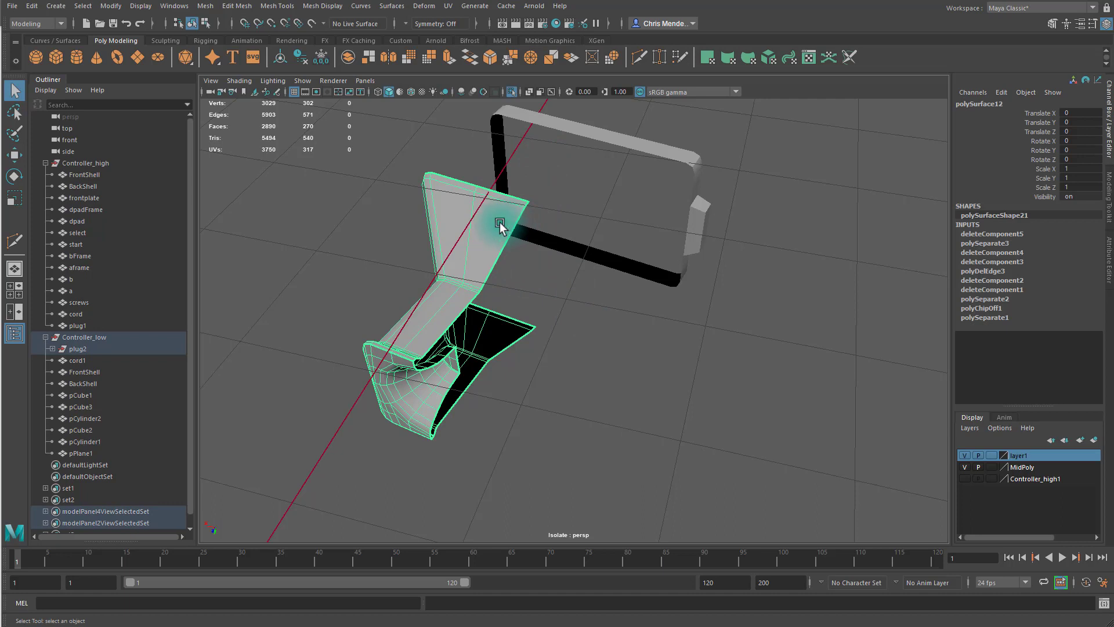
# - Place the half piece's pivot on the wide end of its upper cut edge
pyautogui.press('w')
pyautogui.press('d')
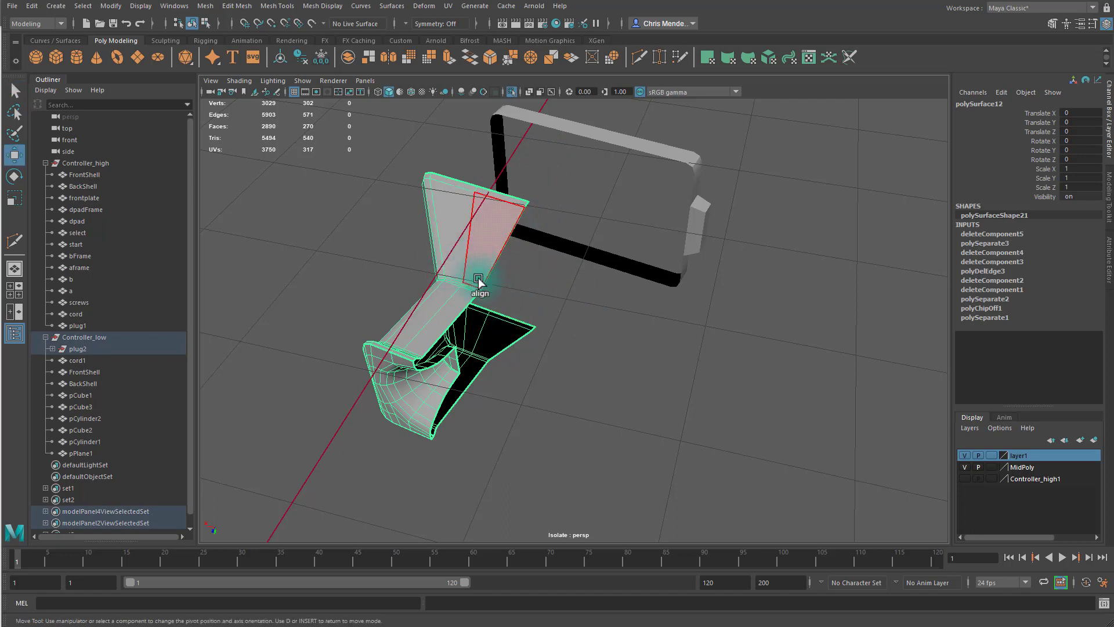
pyautogui.click(457, 273)
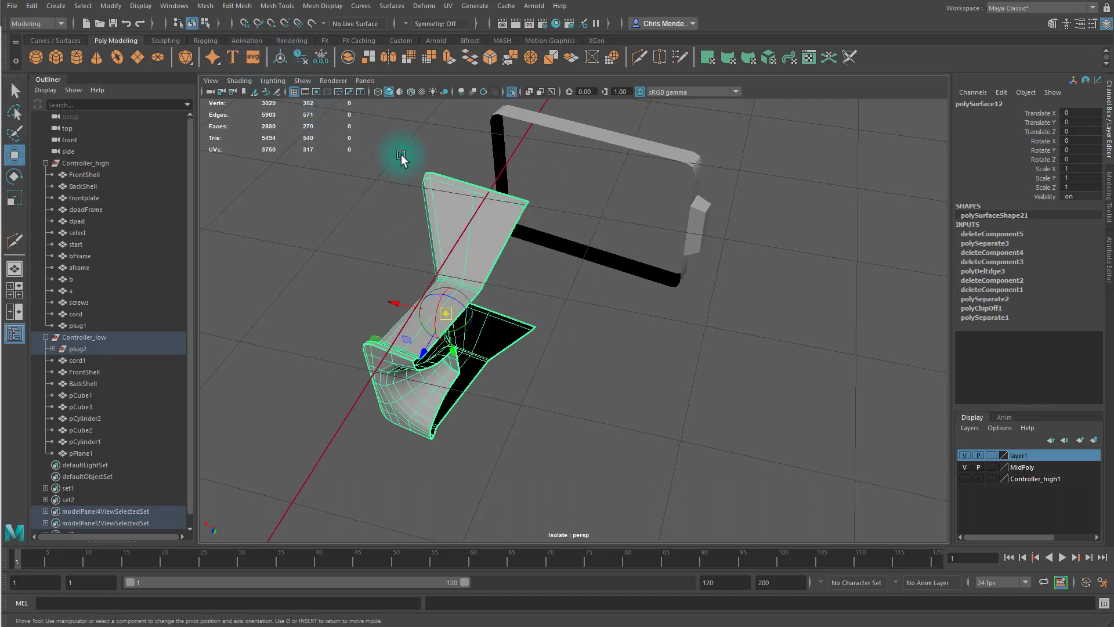
pyautogui.moveTo(483, 225); pyautogui.dragTo(520, 196)
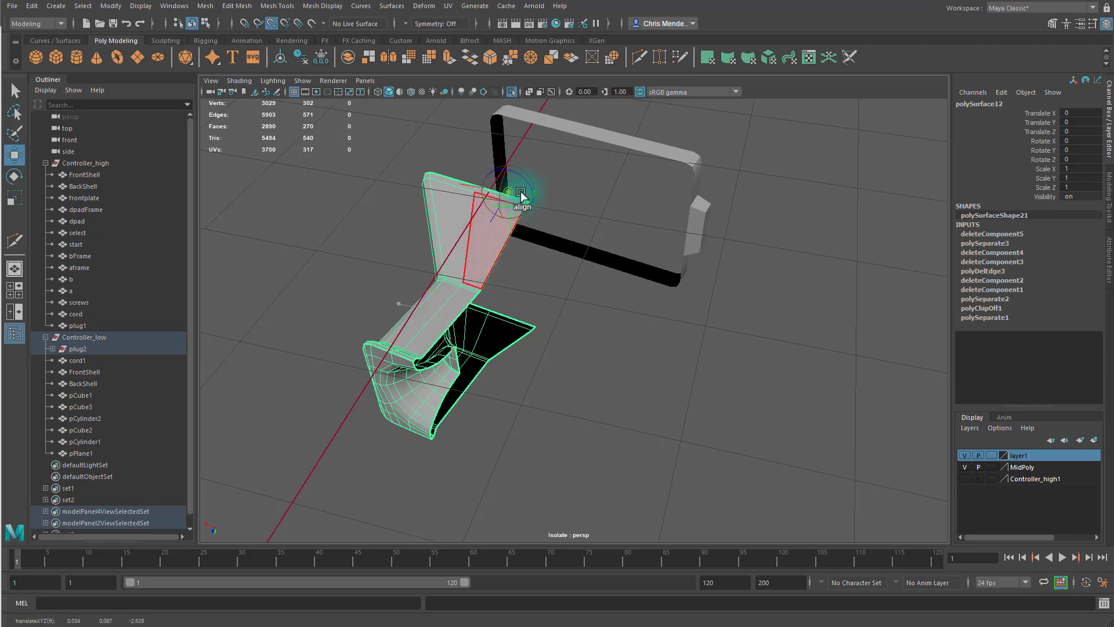
# - Mirror the half piece across its object X axis with Cut Geometry off, and rotate the mirror plane to about 10.5 degrees in Y
pyautogui.keyDown('alt'); pyautogui.moveTo(537, 243); pyautogui.dragTo(416, 153); pyautogui.keyUp('alt')
pyautogui.click(204, 5)
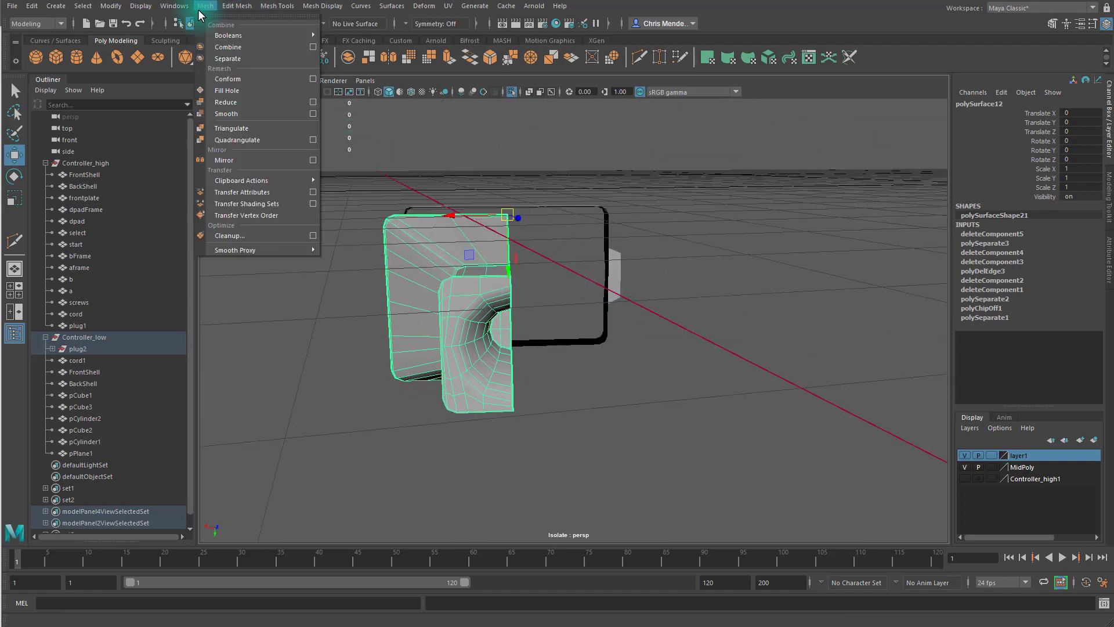
pyautogui.click(253, 161)
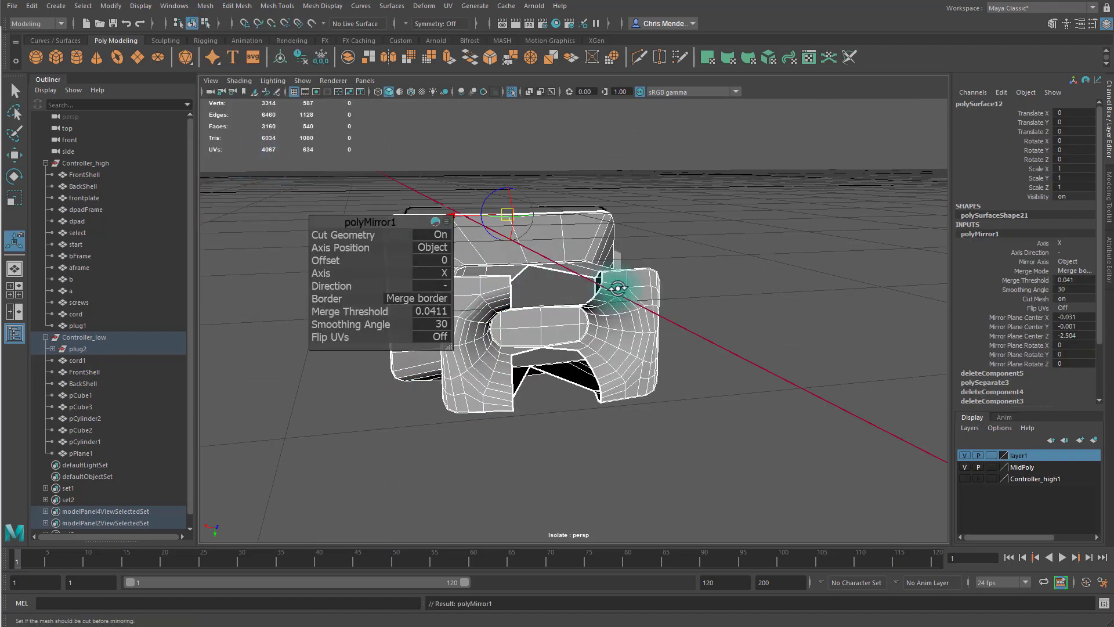
pyautogui.keyDown('alt'); pyautogui.moveTo(617, 286); pyautogui.dragTo(601, 362); pyautogui.keyUp('alt')
pyautogui.moveTo(357, 234); pyautogui.dragTo(321, 248)
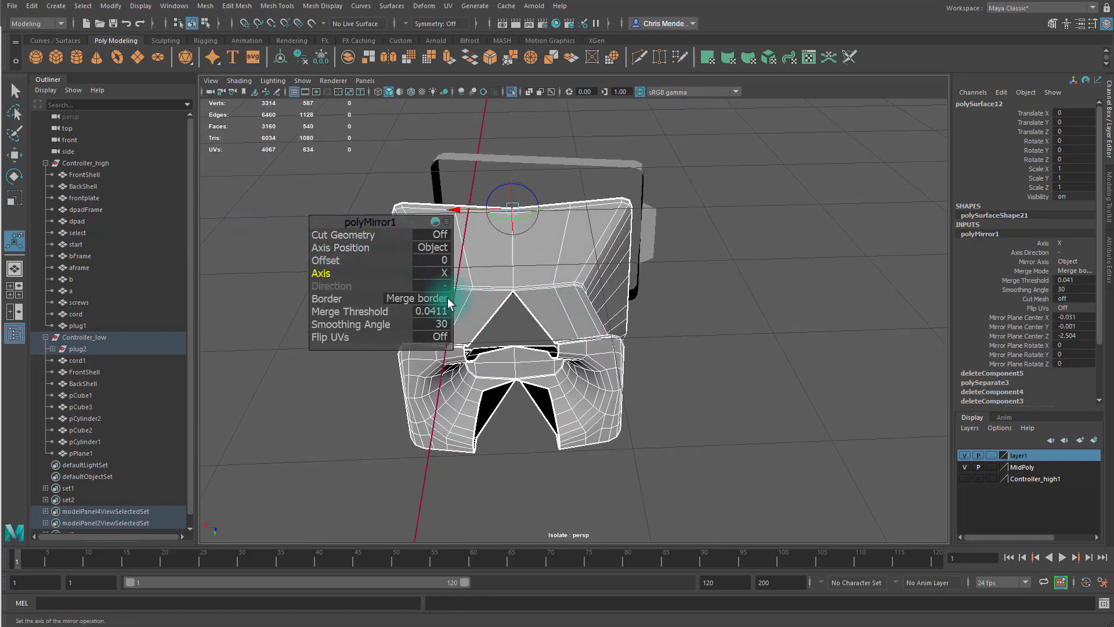
pyautogui.moveTo(530, 220); pyautogui.dragTo(526, 221)
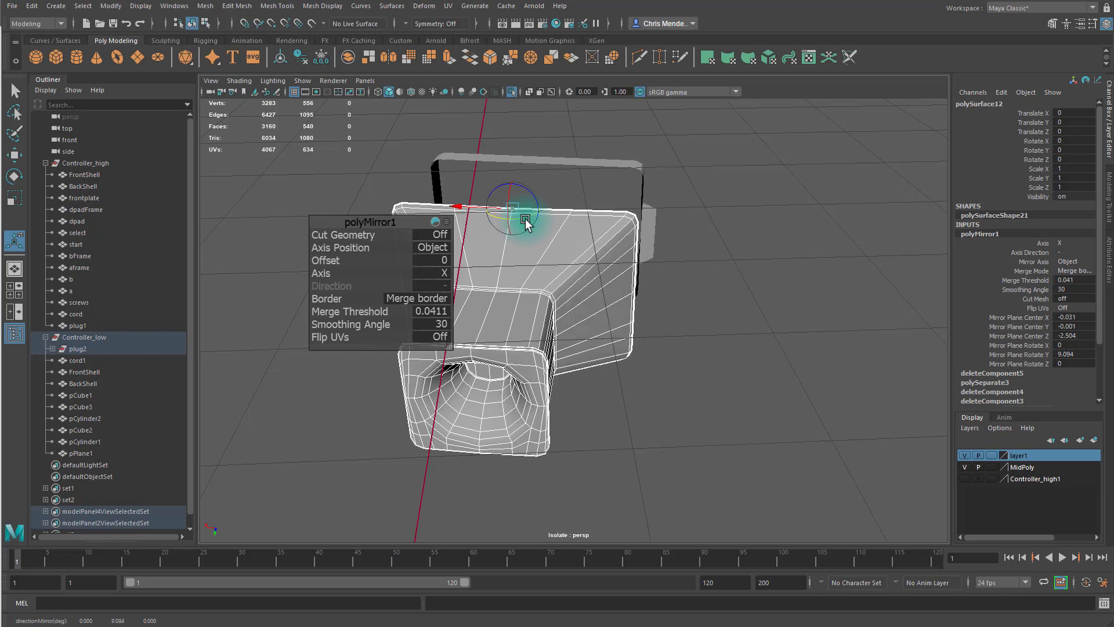
pyautogui.moveTo(525, 218); pyautogui.dragTo(614, 354)
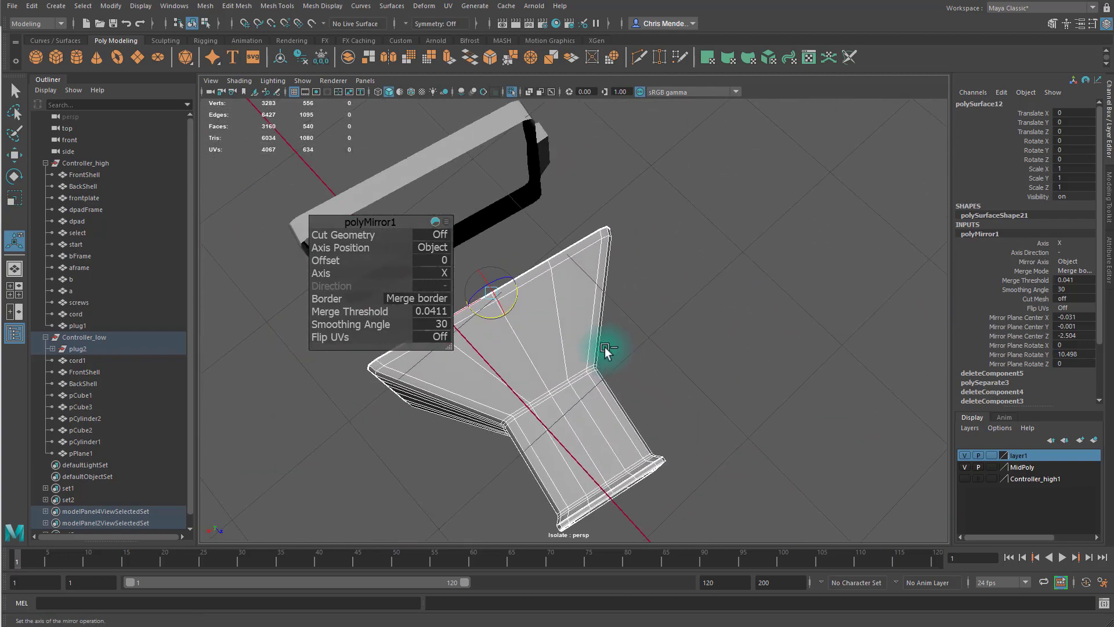
pyautogui.hotkey('ctrl', '1')
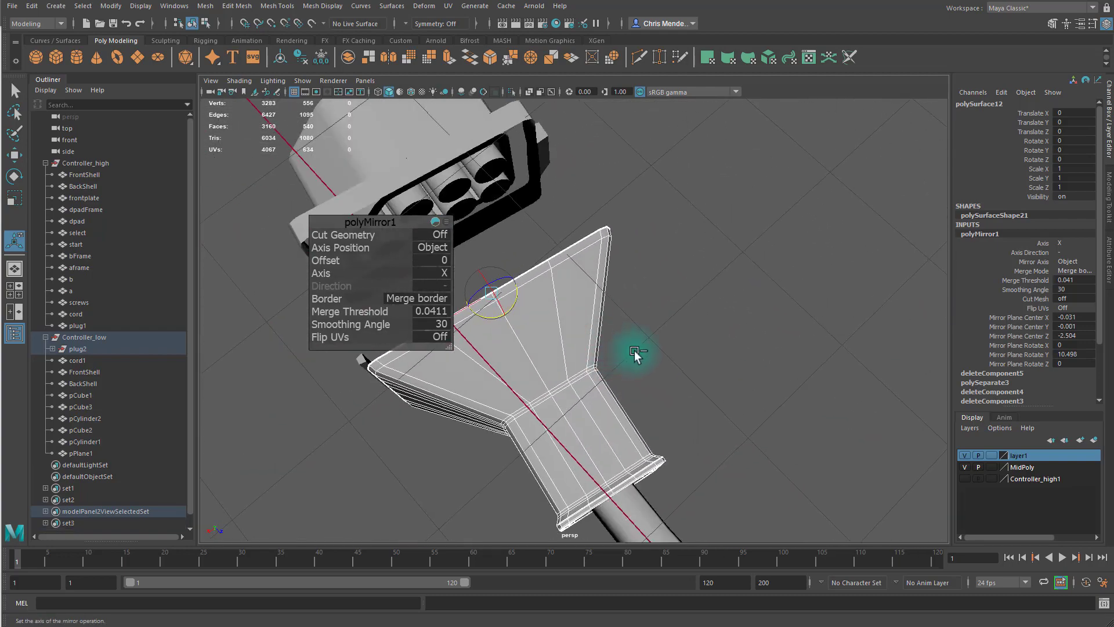
pyautogui.click(966, 478)
pyautogui.hotkey('ctrl', '1')
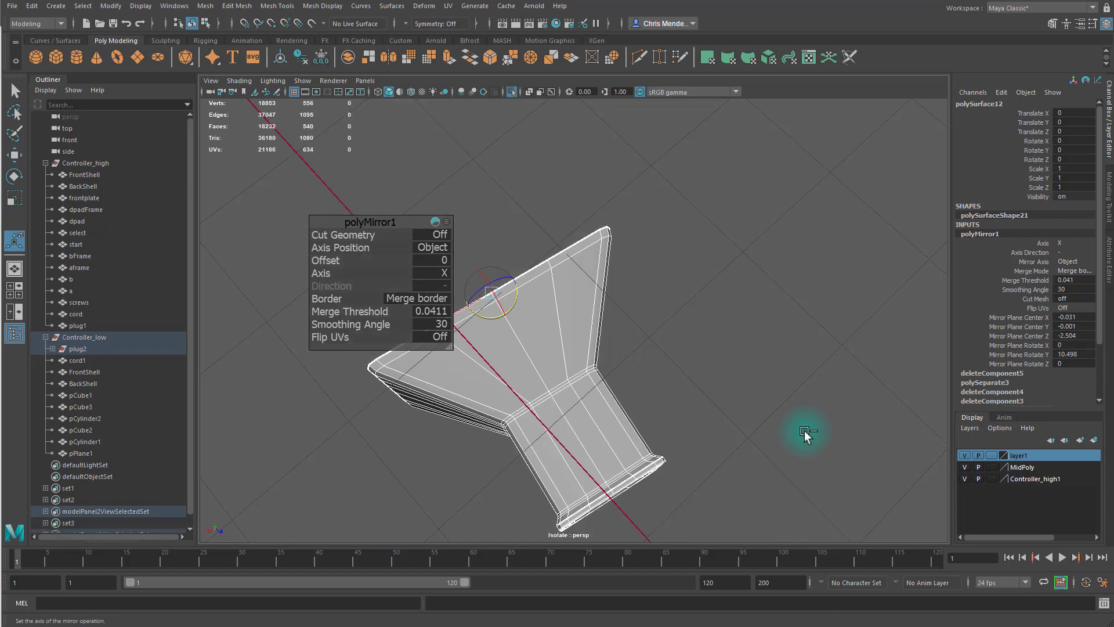
pyautogui.click(966, 479)
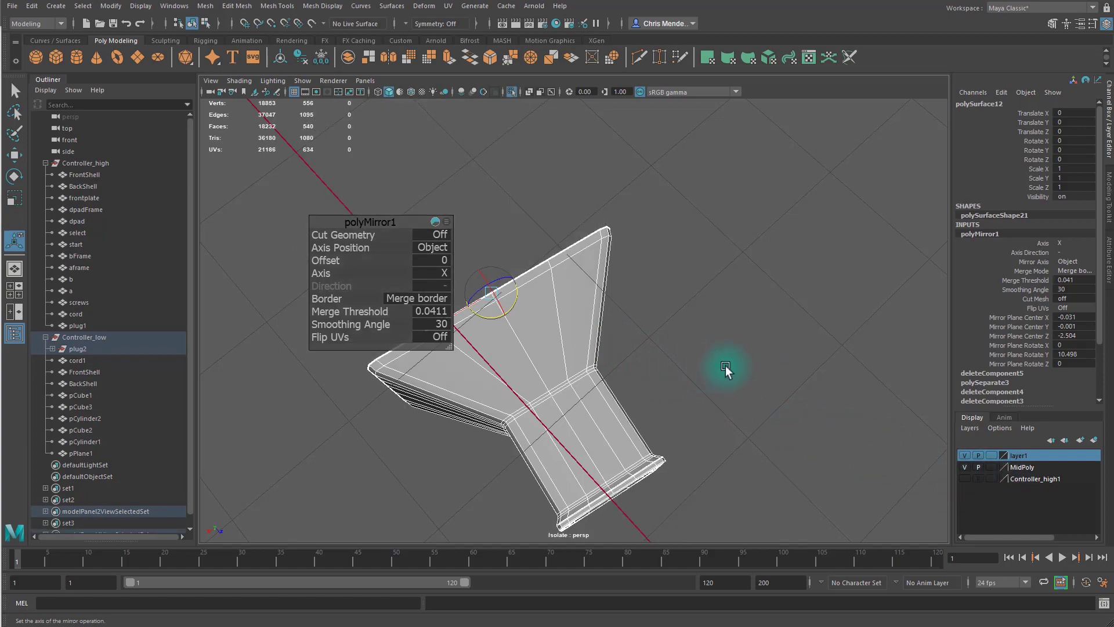
# - Select the mirrored tapered piece together with the plug's front rim and combine them into one mesh
pyautogui.keyDown('alt'); pyautogui.moveTo(726, 366); pyautogui.dragTo(618, 323); pyautogui.keyUp('alt')
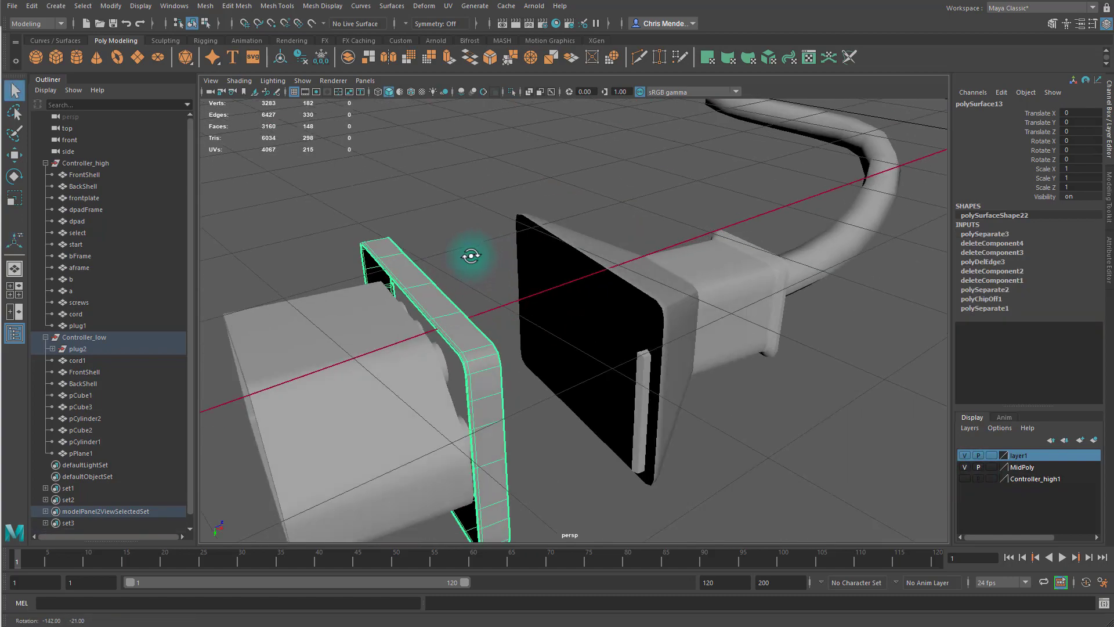
pyautogui.keyDown('alt'); pyautogui.moveTo(473, 248); pyautogui.dragTo(731, 252); pyautogui.keyUp('alt')
pyautogui.keyDown('alt'); pyautogui.moveTo(731, 251); pyautogui.dragTo(572, 250, button='middle'); pyautogui.keyUp('alt')
pyautogui.keyDown('alt'); pyautogui.moveTo(572, 249); pyautogui.dragTo(639, 266, button='right'); pyautogui.keyUp('alt')
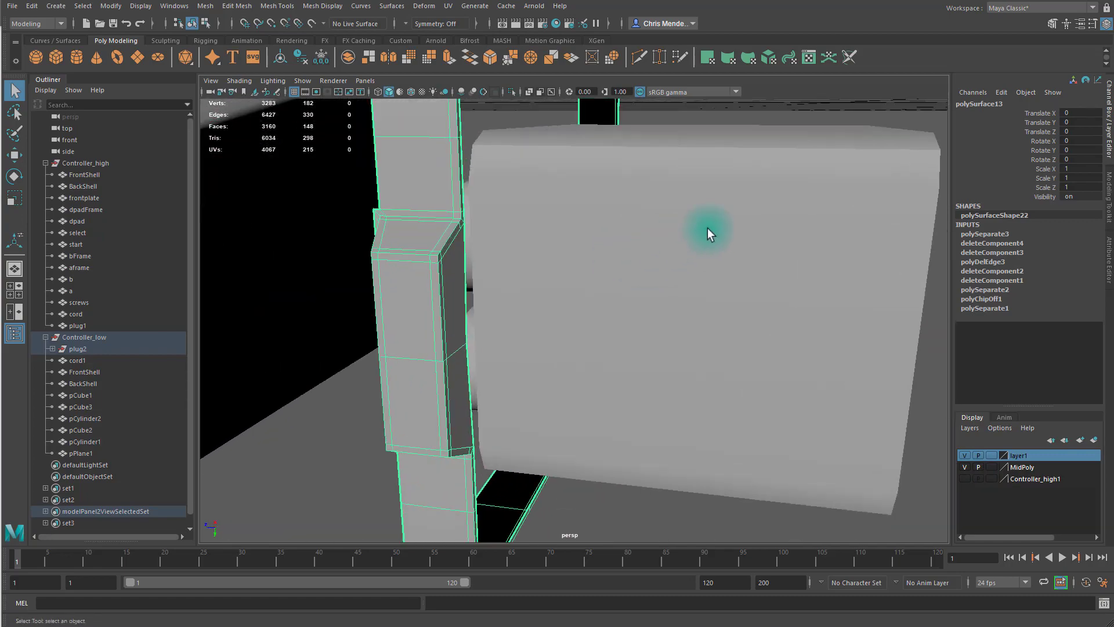
pyautogui.keyDown('alt'); pyautogui.moveTo(709, 232); pyautogui.dragTo(631, 227); pyautogui.keyUp('alt')
pyautogui.click(632, 226)
pyautogui.keyDown('shift'); pyautogui.click(344, 241); pyautogui.keyUp('shift')
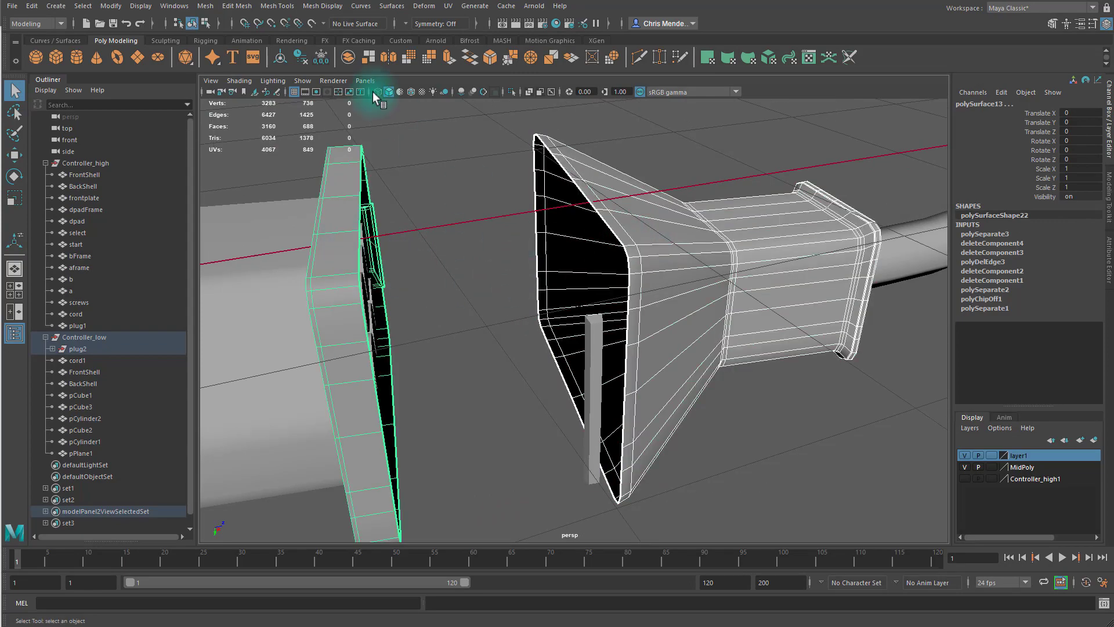
pyautogui.click(206, 7)
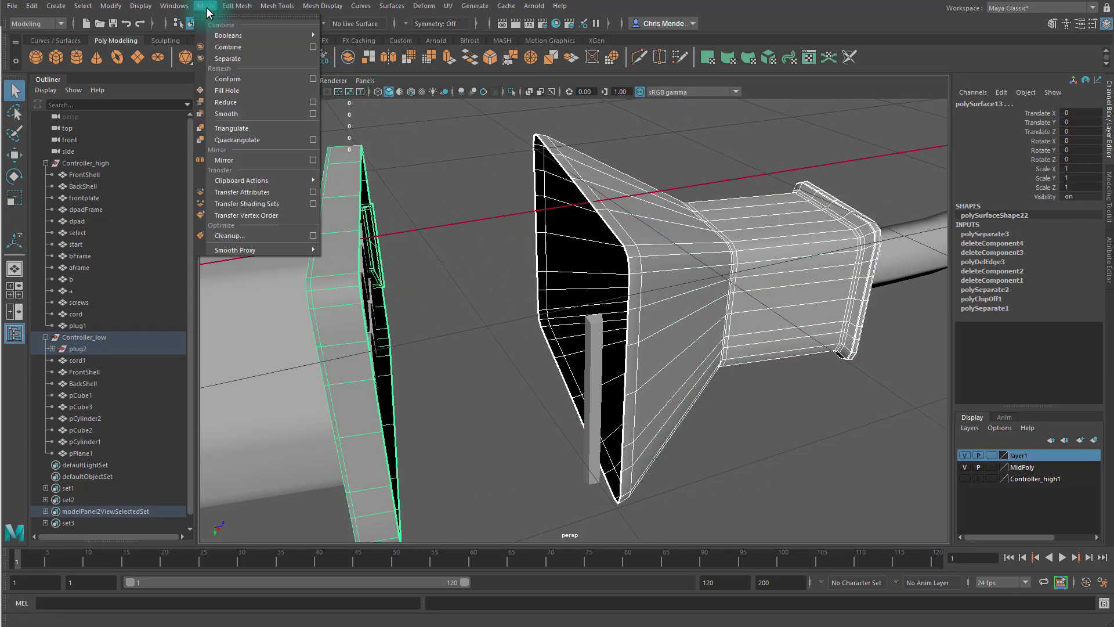
pyautogui.click(230, 50)
# - Detach the combined mesh along the edge loop where the narrow neck meets the cord-side flange
pyautogui.keyDown('alt'); pyautogui.moveTo(269, 85); pyautogui.dragTo(579, 188); pyautogui.keyUp('alt')
pyautogui.click(577, 187)
pyautogui.keyDown('alt'); pyautogui.moveTo(552, 224); pyautogui.dragTo(418, 231); pyautogui.keyUp('alt')
pyautogui.keyDown('alt'); pyautogui.moveTo(418, 231); pyautogui.dragTo(450, 225, button='right'); pyautogui.keyUp('alt')
pyautogui.keyDown('alt'); pyautogui.moveTo(451, 224); pyautogui.dragTo(622, 294); pyautogui.keyUp('alt')
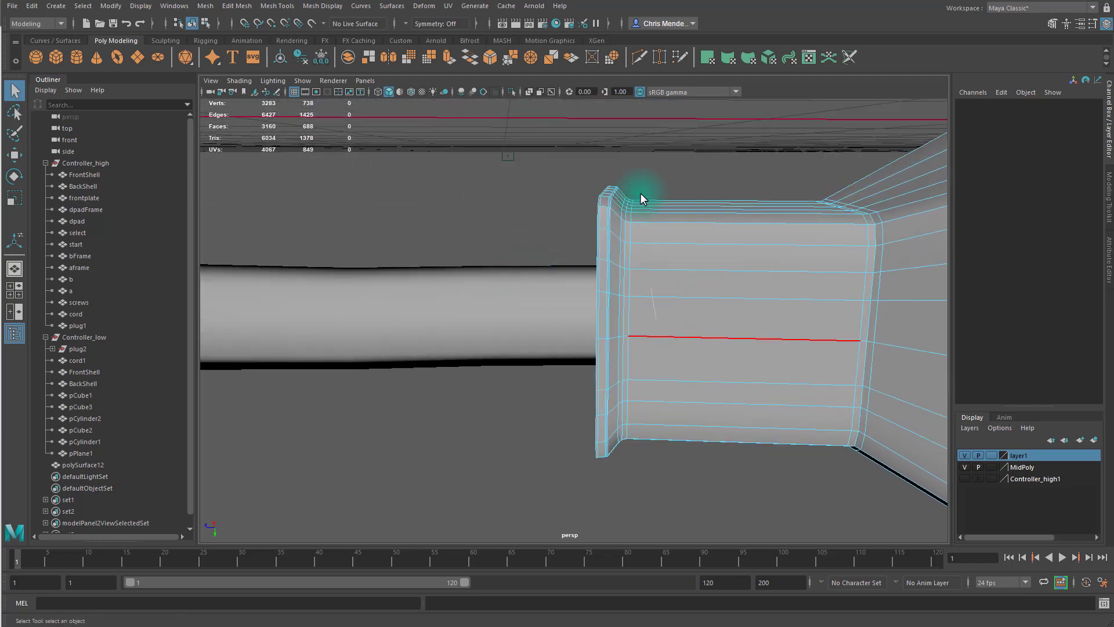
pyautogui.click(625, 242)
pyautogui.click(226, 7)
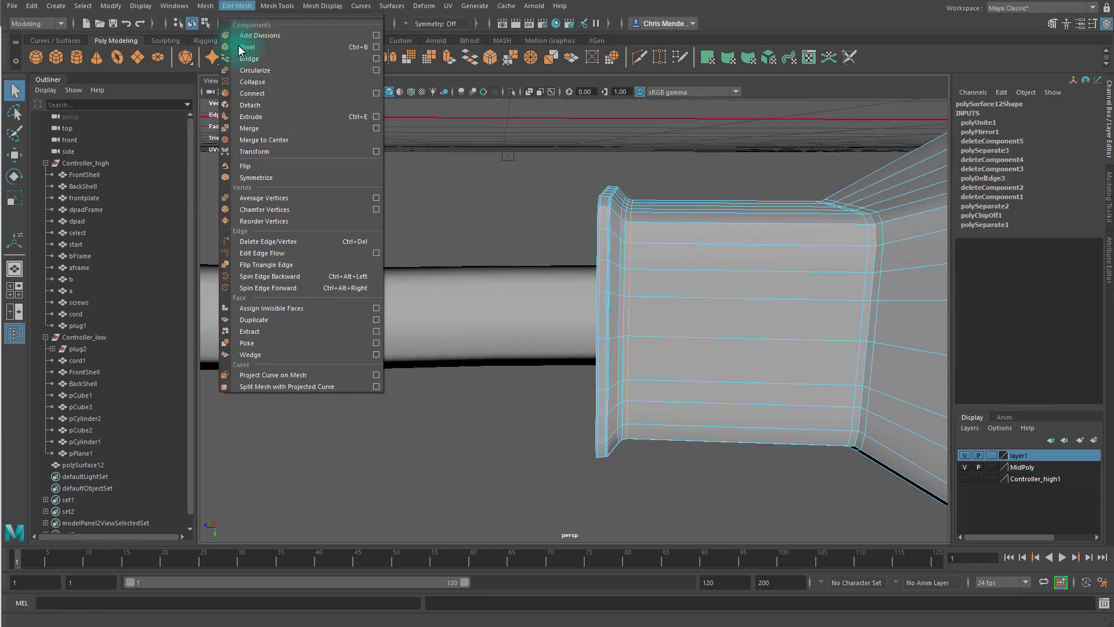
pyautogui.click(259, 105)
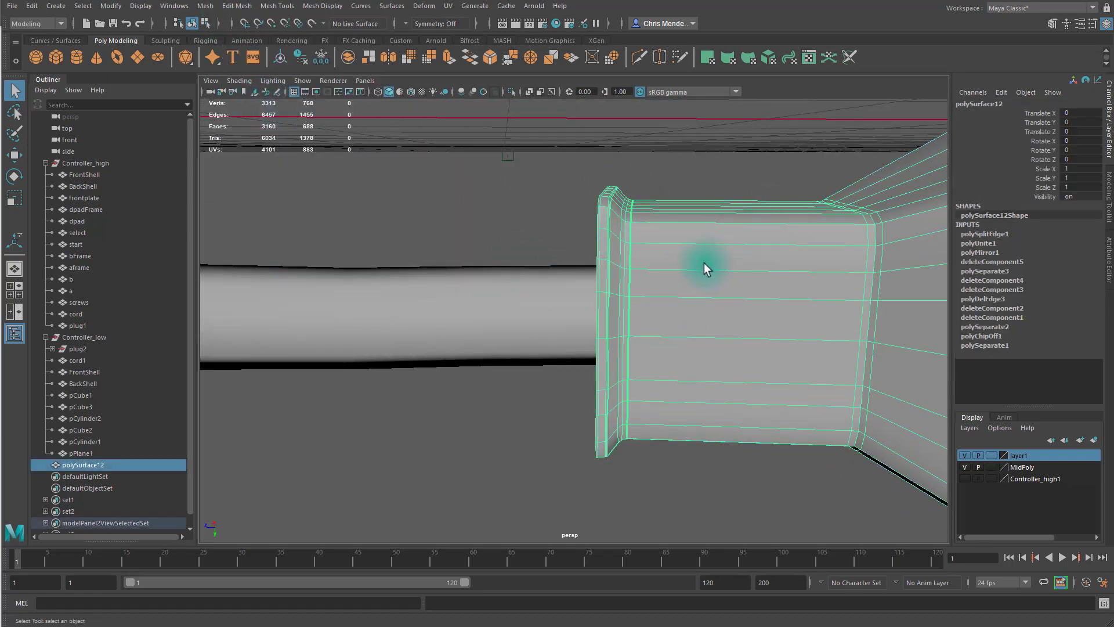
# - Separate the detached mesh into its parts and recombine only the tapered body with the front rim
pyautogui.click(210, 6)
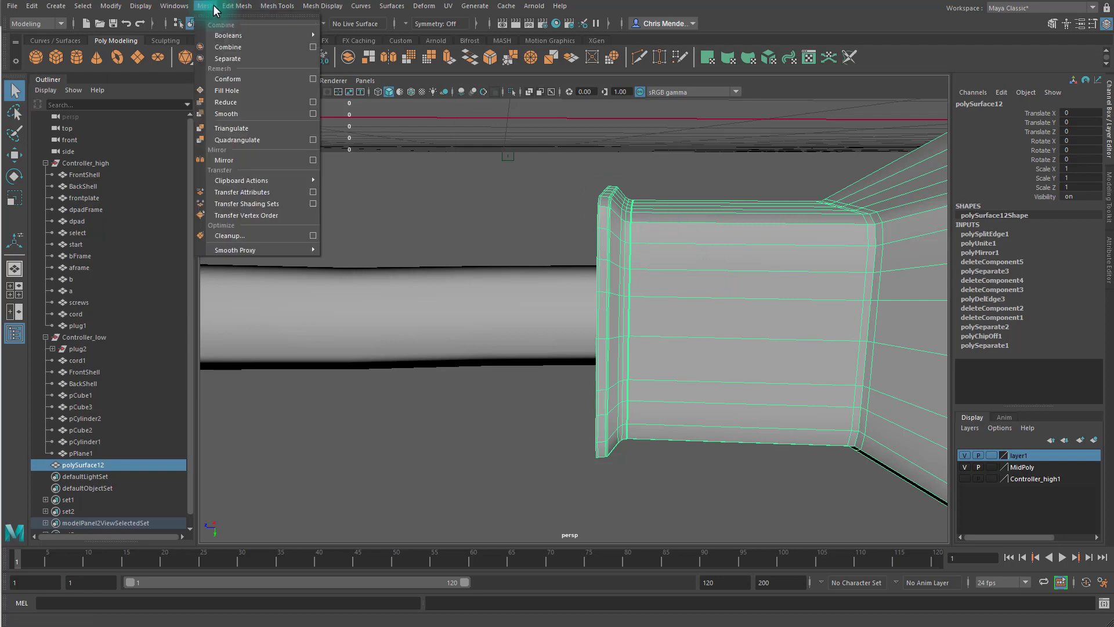
pyautogui.click(237, 58)
pyautogui.click(748, 277)
pyautogui.keyDown('alt'); pyautogui.moveTo(747, 277); pyautogui.dragTo(635, 246); pyautogui.keyUp('alt')
pyautogui.keyDown('shift'); pyautogui.click(705, 193); pyautogui.keyUp('shift')
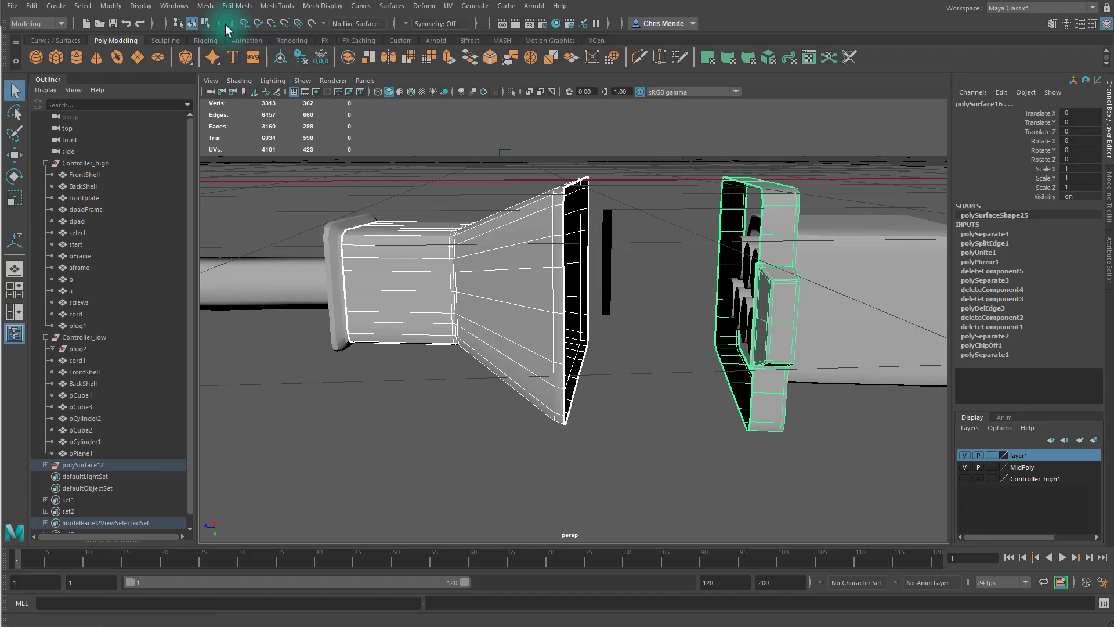
pyautogui.click(206, 5)
pyautogui.click(227, 47)
# - Isolate the combined mesh and delete the surplus lengthwise edges on all sides of the tapered body, keeping the corner edges
pyautogui.keyDown('alt'); pyautogui.moveTo(436, 145); pyautogui.dragTo(558, 263); pyautogui.keyUp('alt')
pyautogui.moveTo(559, 263); pyautogui.dragTo(572, 216, button='right')
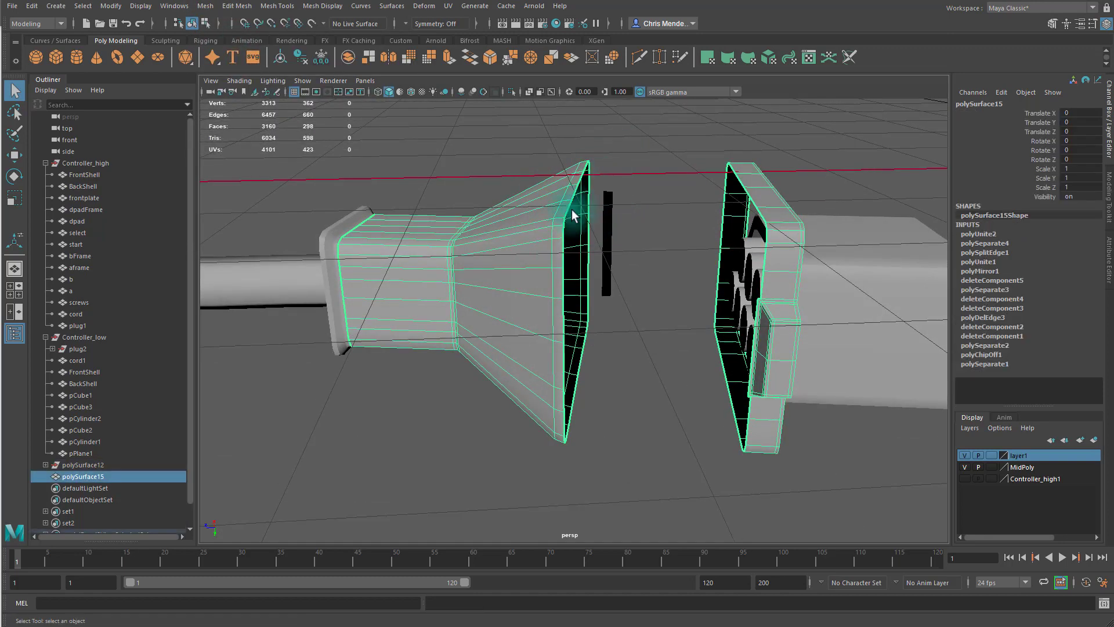
pyautogui.hotkey('ctrl', '1')
pyautogui.keyDown('alt'); pyautogui.moveTo(625, 218); pyautogui.dragTo(600, 229); pyautogui.keyUp('alt')
pyautogui.press('F10')
pyautogui.keyDown('alt'); pyautogui.moveTo(563, 271); pyautogui.dragTo(569, 296); pyautogui.keyUp('alt')
pyautogui.keyDown('alt'); pyautogui.moveTo(503, 274); pyautogui.dragTo(505, 296); pyautogui.keyUp('alt')
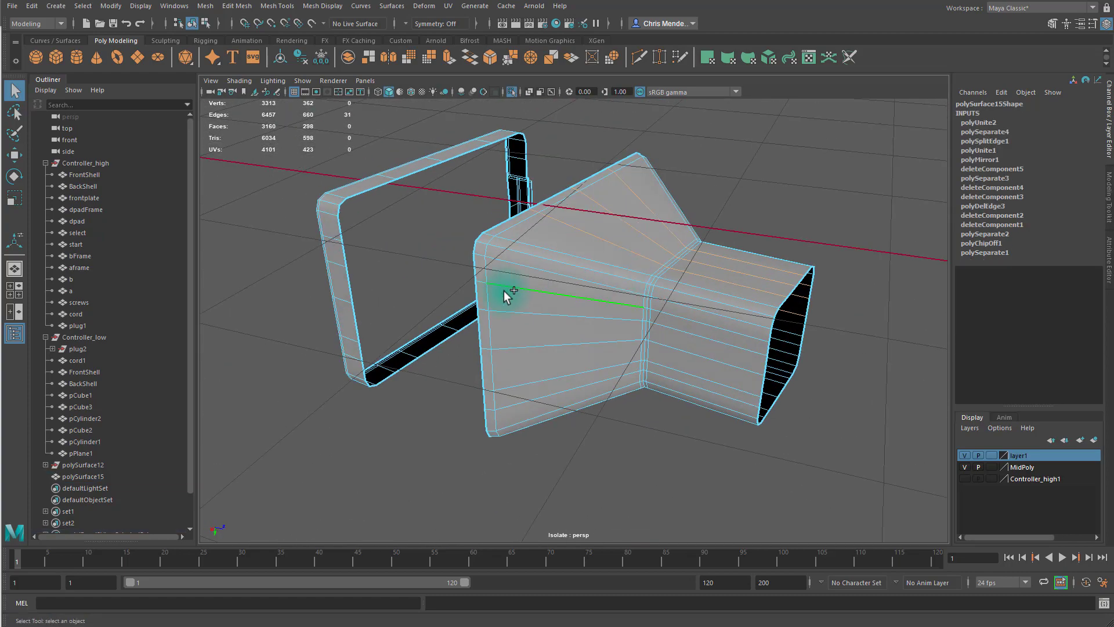
pyautogui.keyDown('shift'); pyautogui.doubleClick(525, 348); pyautogui.keyUp('shift')
pyautogui.keyDown('alt'); pyautogui.moveTo(667, 391); pyautogui.dragTo(608, 279); pyautogui.keyUp('alt')
pyautogui.keyDown('shift'); pyautogui.doubleClick(656, 283); pyautogui.keyUp('shift')
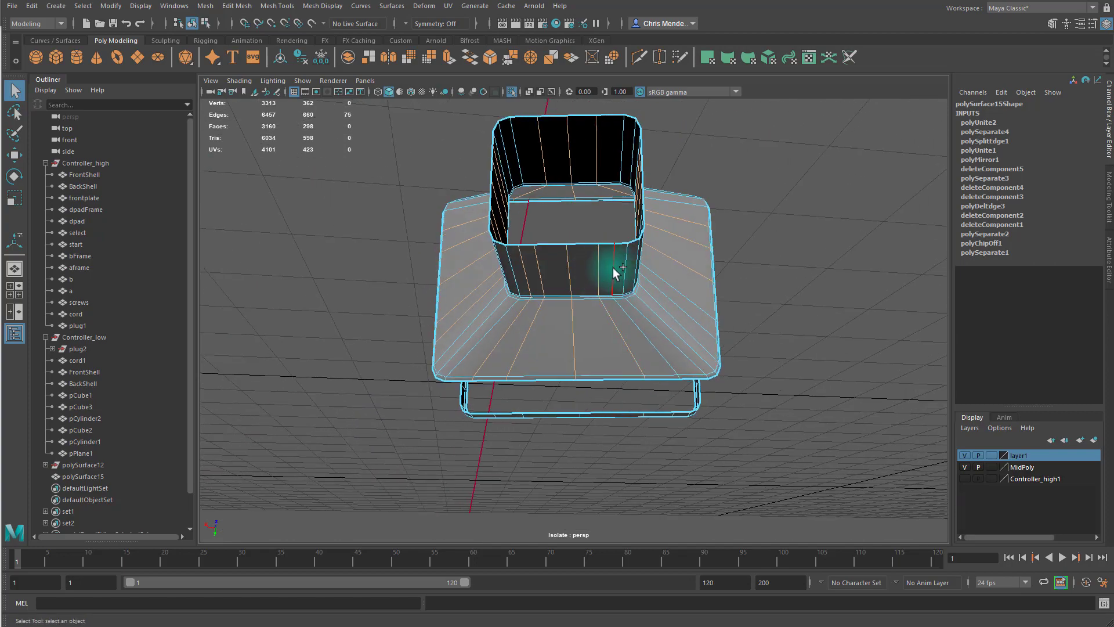
pyautogui.keyDown('shift'); pyautogui.doubleClick(613, 269); pyautogui.keyUp('shift')
pyautogui.keyDown('alt'); pyautogui.moveTo(714, 279); pyautogui.dragTo(600, 293); pyautogui.keyUp('alt')
pyautogui.keyDown('shift'); pyautogui.doubleClick(525, 291); pyautogui.keyUp('shift')
pyautogui.hotkey('ctrl', 'z')
pyautogui.hotkey('ctrl', 'z')
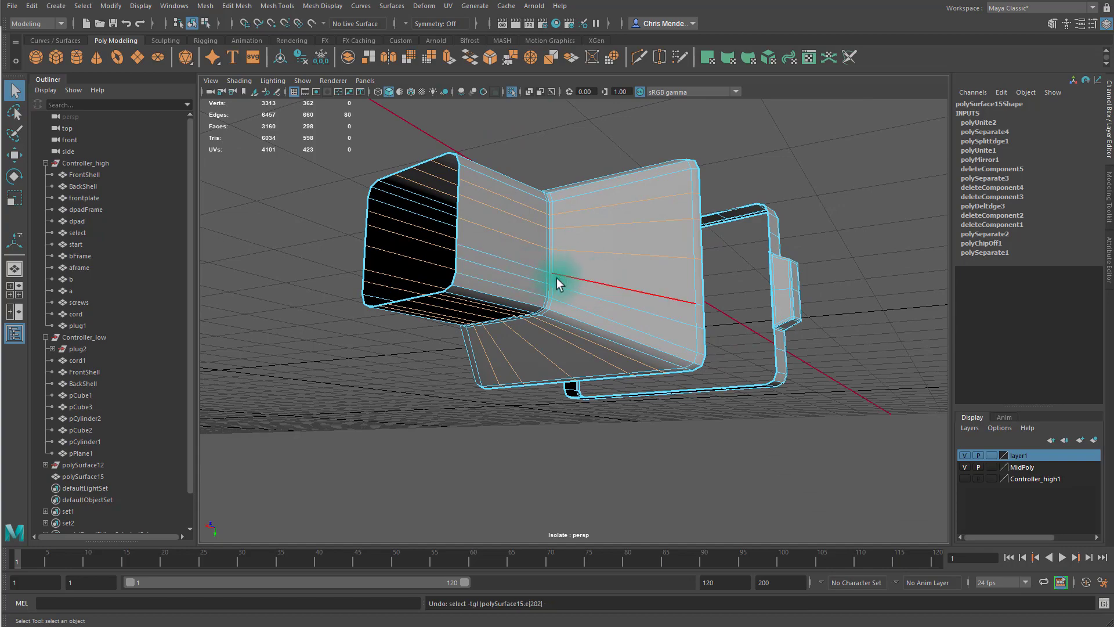
pyautogui.keyDown('alt'); pyautogui.moveTo(526, 270); pyautogui.dragTo(666, 293); pyautogui.keyUp('alt')
pyautogui.hotkey('ctrl', 'Delete')
pyautogui.hotkey('ctrl', '1')
# - Isolate the plug body again and delete the surplus cross edges along the front rim's straight sides
pyautogui.keyDown('alt'); pyautogui.moveTo(692, 286); pyautogui.dragTo(476, 299, button='middle'); pyautogui.keyUp('alt')
pyautogui.press('f')
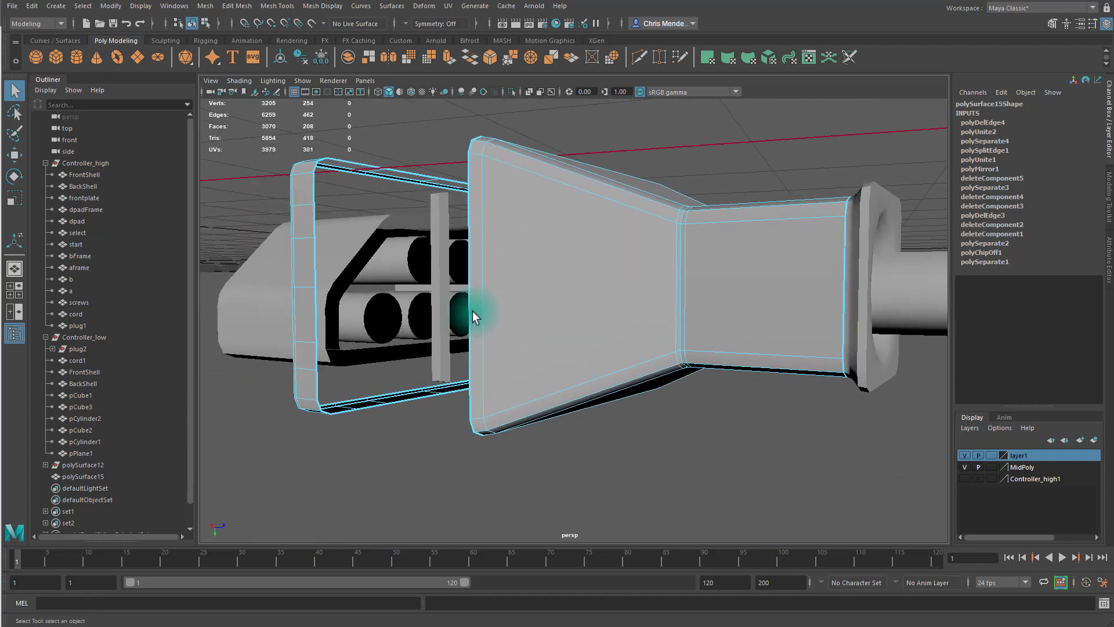
pyautogui.keyDown('alt'); pyautogui.moveTo(472, 311); pyautogui.dragTo(365, 331); pyautogui.keyUp('alt')
pyautogui.press('F8')
pyautogui.hotkey('ctrl', '1')
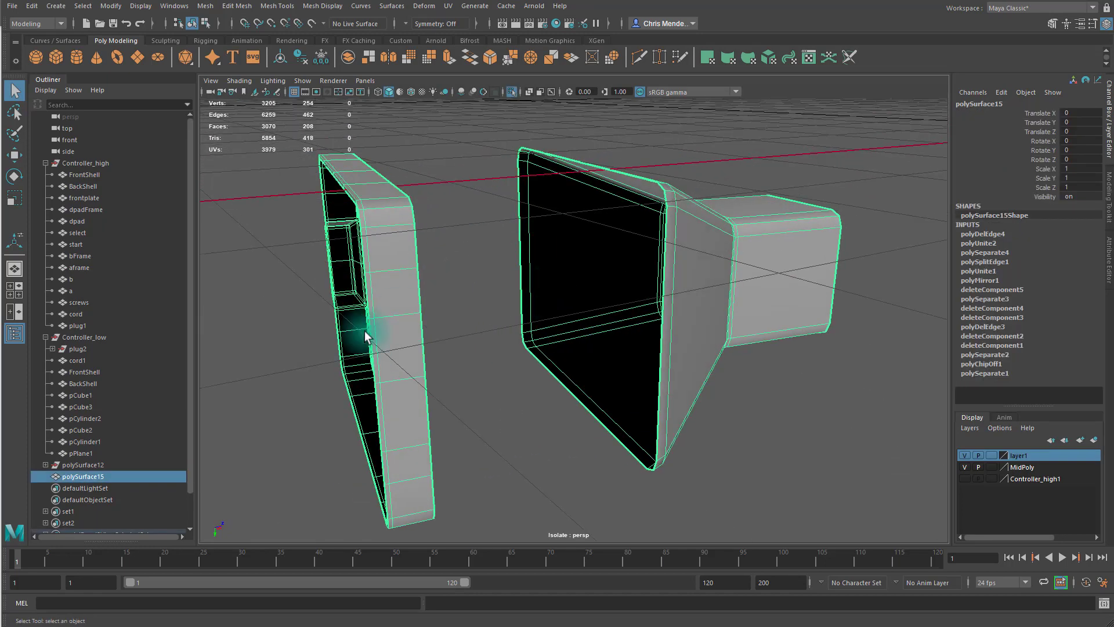
pyautogui.press('F8')
pyautogui.keyDown('alt'); pyautogui.moveTo(413, 303); pyautogui.dragTo(390, 299); pyautogui.keyUp('alt')
pyautogui.doubleClick(379, 240)
pyautogui.keyDown('shift'); pyautogui.doubleClick(387, 343); pyautogui.keyUp('shift')
pyautogui.keyDown('shift'); pyautogui.doubleClick(384, 418); pyautogui.keyUp('shift')
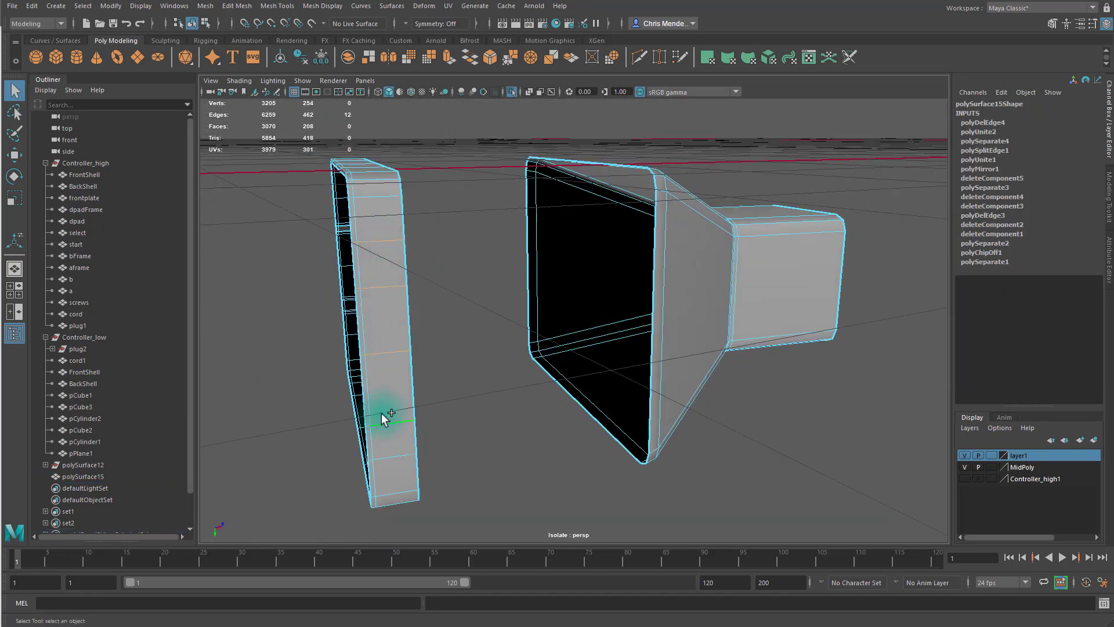
pyautogui.keyDown('shift'); pyautogui.doubleClick(389, 454); pyautogui.keyUp('shift')
pyautogui.keyDown('alt'); pyautogui.moveTo(438, 454); pyautogui.dragTo(542, 238); pyautogui.keyUp('alt')
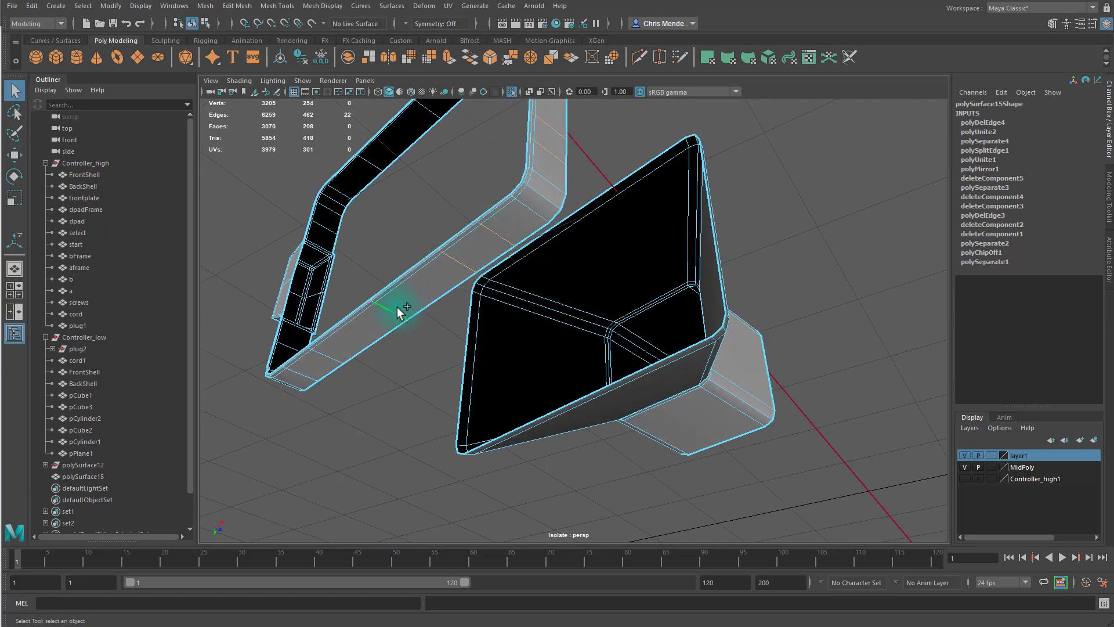
pyautogui.keyDown('alt'); pyautogui.moveTo(400, 312); pyautogui.dragTo(674, 325); pyautogui.keyUp('alt')
pyautogui.keyDown('shift'); pyautogui.doubleClick(727, 247); pyautogui.keyUp('shift')
pyautogui.keyDown('alt'); pyautogui.moveTo(811, 256); pyautogui.dragTo(665, 317); pyautogui.keyUp('alt')
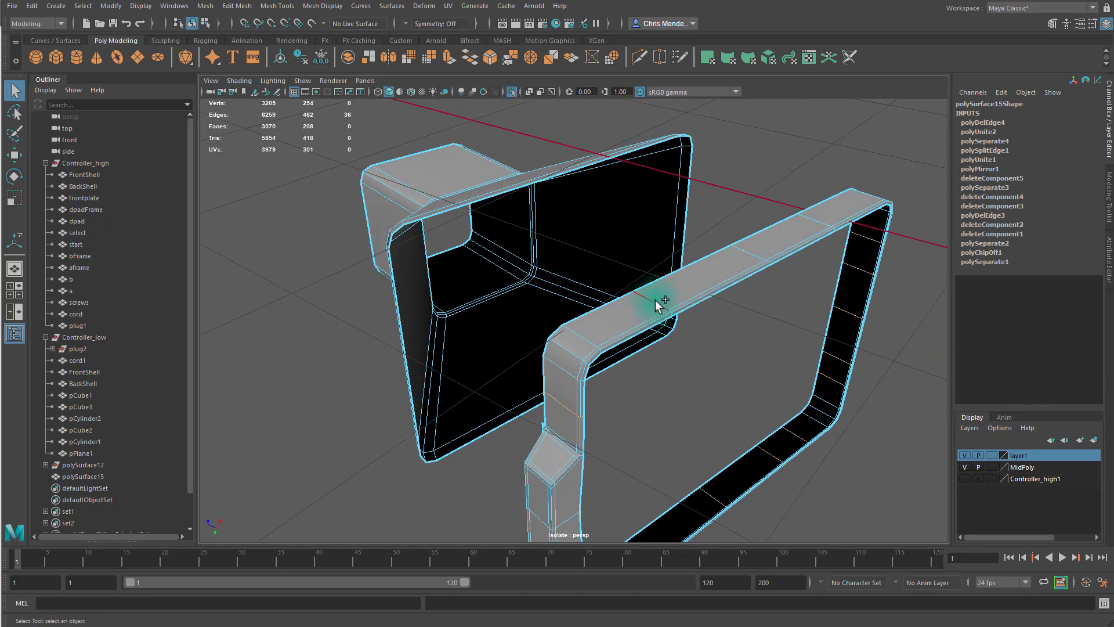
pyautogui.press('Delete')
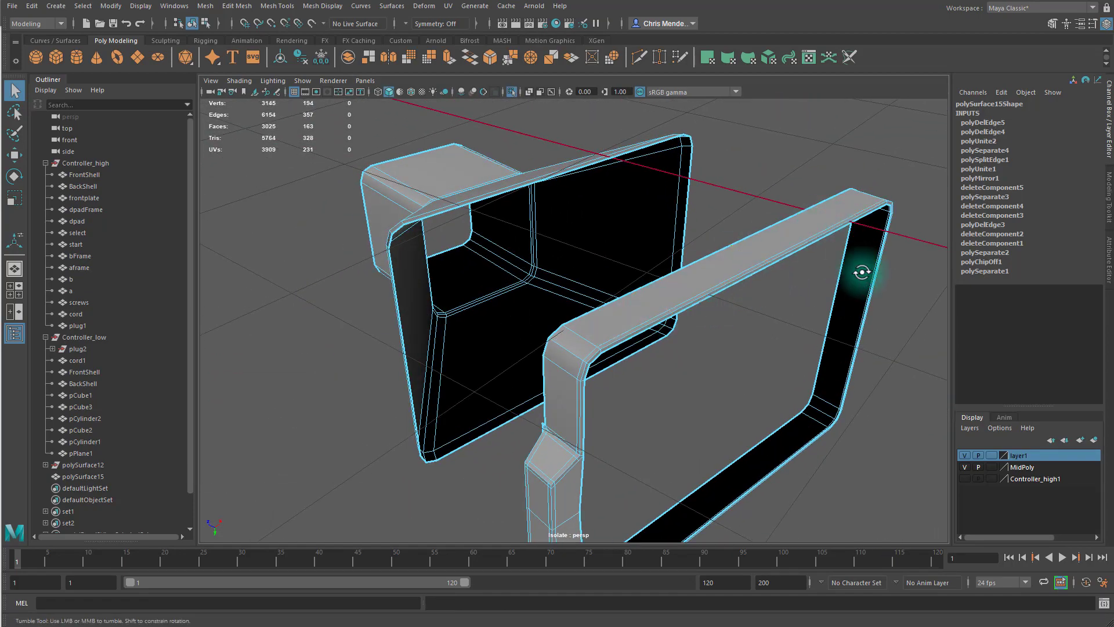
# - Delete two edge loops running around the front rim close to its borders
pyautogui.keyDown('alt'); pyautogui.moveTo(856, 268); pyautogui.dragTo(497, 221); pyautogui.keyUp('alt')
pyautogui.doubleClick(487, 312)
pyautogui.press('Delete')
pyautogui.doubleClick(741, 315)
pyautogui.press('Delete')
# - Select the faces of the tab protruding from the side of the front rim and extract them
pyautogui.click(569, 234)
pyautogui.hotkey('shift', '.')
pyautogui.keyDown('alt'); pyautogui.moveTo(498, 221); pyautogui.dragTo(584, 259, button='right'); pyautogui.keyUp('alt')
pyautogui.keyDown('alt'); pyautogui.moveTo(567, 236); pyautogui.dragTo(574, 249); pyautogui.keyUp('alt')
pyautogui.moveTo(575, 249); pyautogui.dragTo(592, 177, button='right')
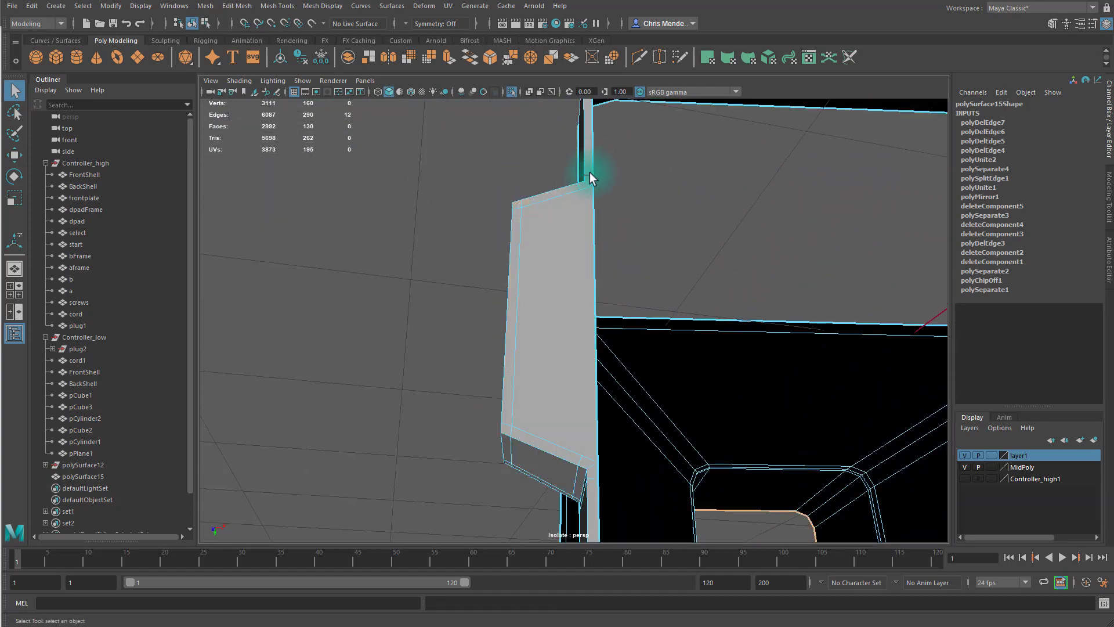
pyautogui.keyDown('alt'); pyautogui.moveTo(592, 176); pyautogui.dragTo(843, 256); pyautogui.keyUp('alt')
pyautogui.keyDown('alt'); pyautogui.moveTo(843, 256); pyautogui.dragTo(741, 278, button='right'); pyautogui.keyUp('alt')
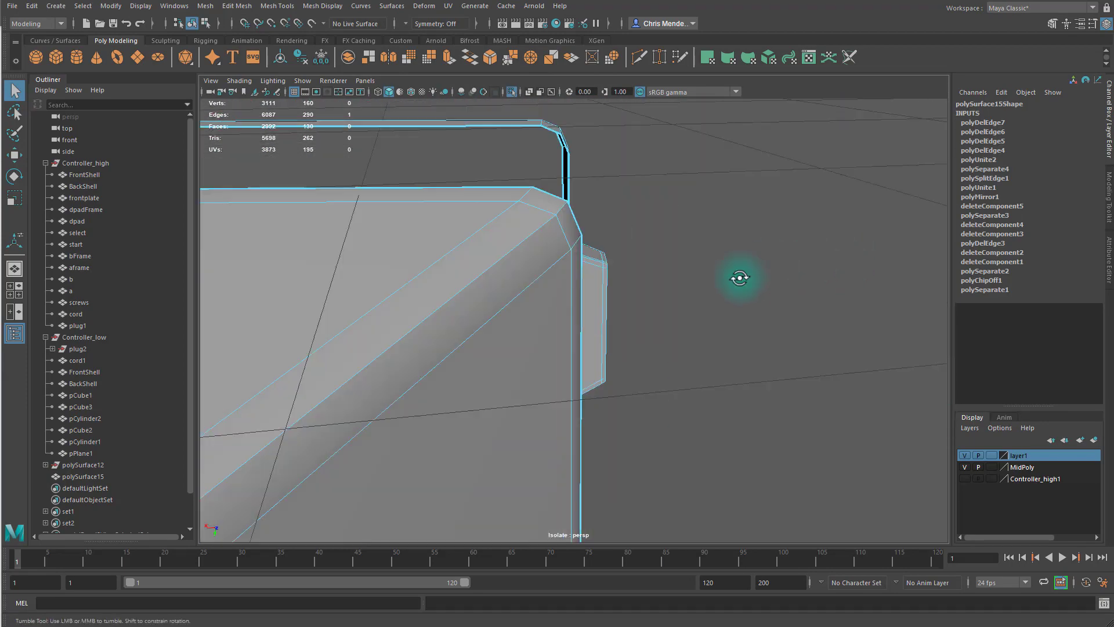
pyautogui.keyDown('alt'); pyautogui.moveTo(741, 279); pyautogui.dragTo(587, 238); pyautogui.keyUp('alt')
pyautogui.moveTo(587, 238); pyautogui.dragTo(592, 265, button='right')
pyautogui.keyDown('alt'); pyautogui.moveTo(592, 265); pyautogui.dragTo(502, 378); pyautogui.keyUp('alt')
pyautogui.keyDown('alt'); pyautogui.moveTo(502, 378); pyautogui.dragTo(555, 204, button='right'); pyautogui.keyUp('alt')
pyautogui.keyDown('alt'); pyautogui.moveTo(563, 149); pyautogui.dragTo(638, 209); pyautogui.keyUp('alt')
pyautogui.keyDown('shift'); pyautogui.doubleClick(423, 170); pyautogui.keyUp('shift')
pyautogui.keyDown('alt'); pyautogui.moveTo(486, 183); pyautogui.dragTo(539, 231); pyautogui.keyUp('alt')
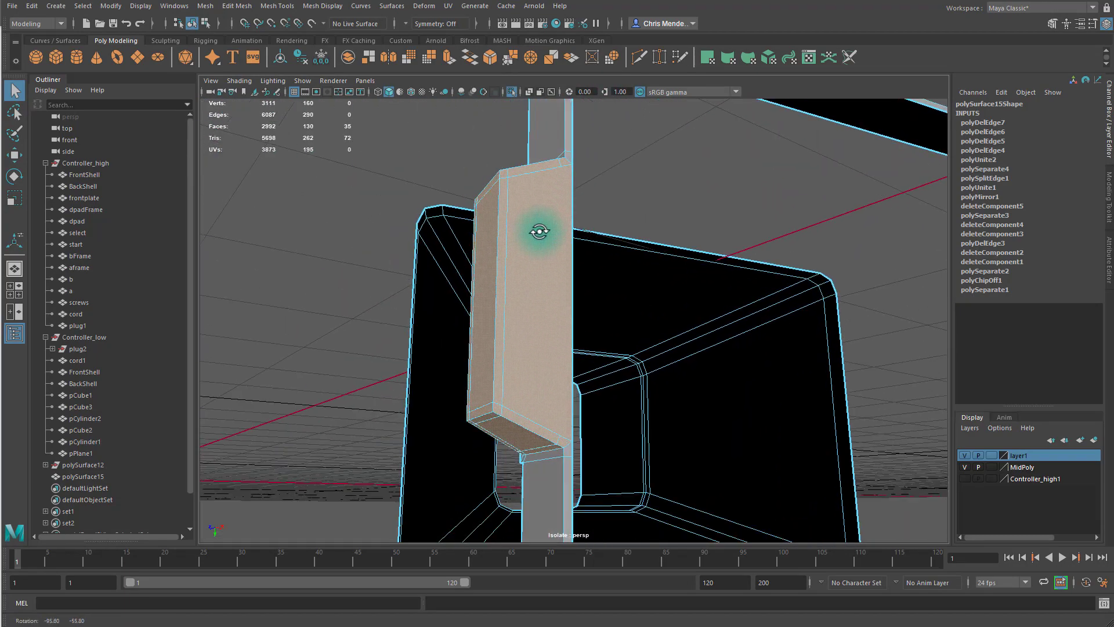
pyautogui.click(206, 6)
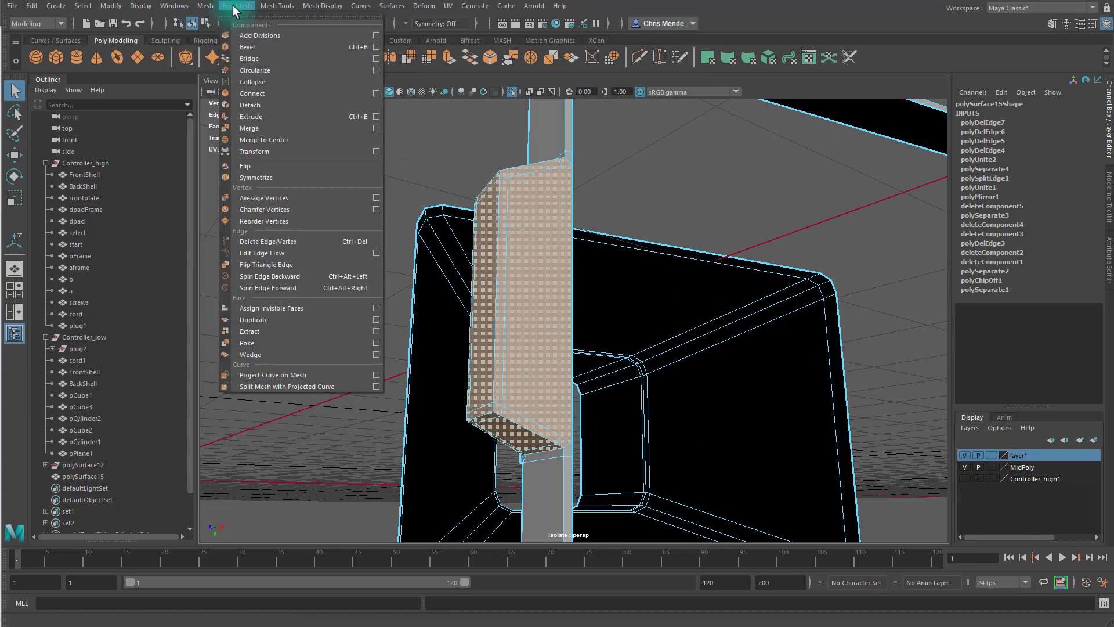
pyautogui.click(250, 331)
# - Delete the leftover rim faces where the tab was attached, leaving a clean gap in the rim's side
pyautogui.keyDown('alt'); pyautogui.moveTo(515, 207); pyautogui.dragTo(615, 269); pyautogui.keyUp('alt')
pyautogui.click(583, 368)
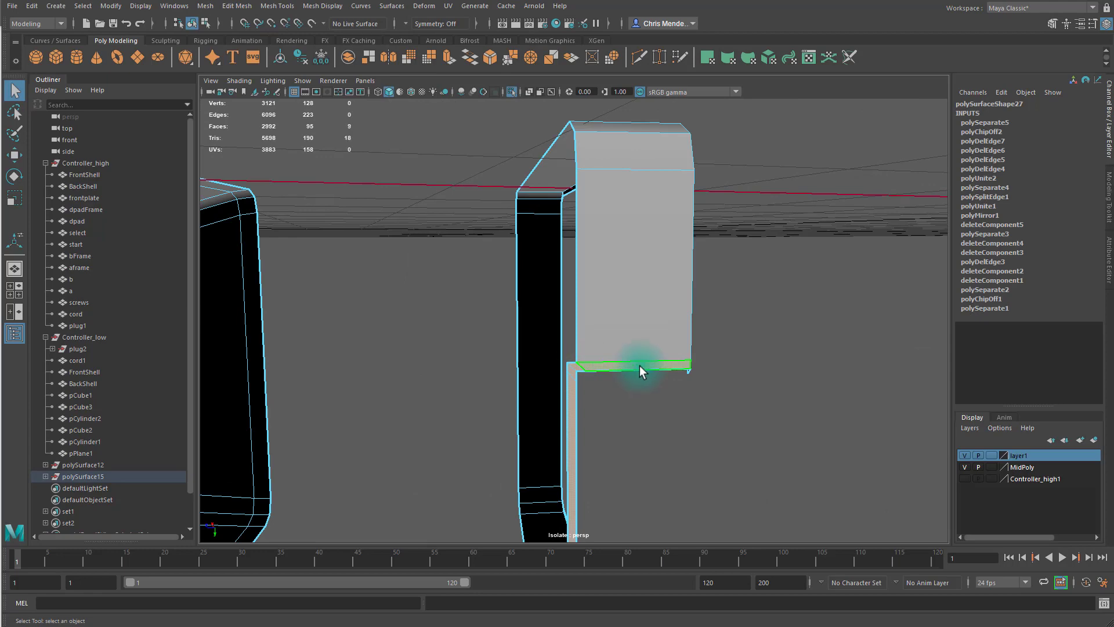
pyautogui.press('Delete')
pyautogui.keyDown('alt'); pyautogui.moveTo(635, 351); pyautogui.dragTo(572, 316); pyautogui.keyUp('alt')
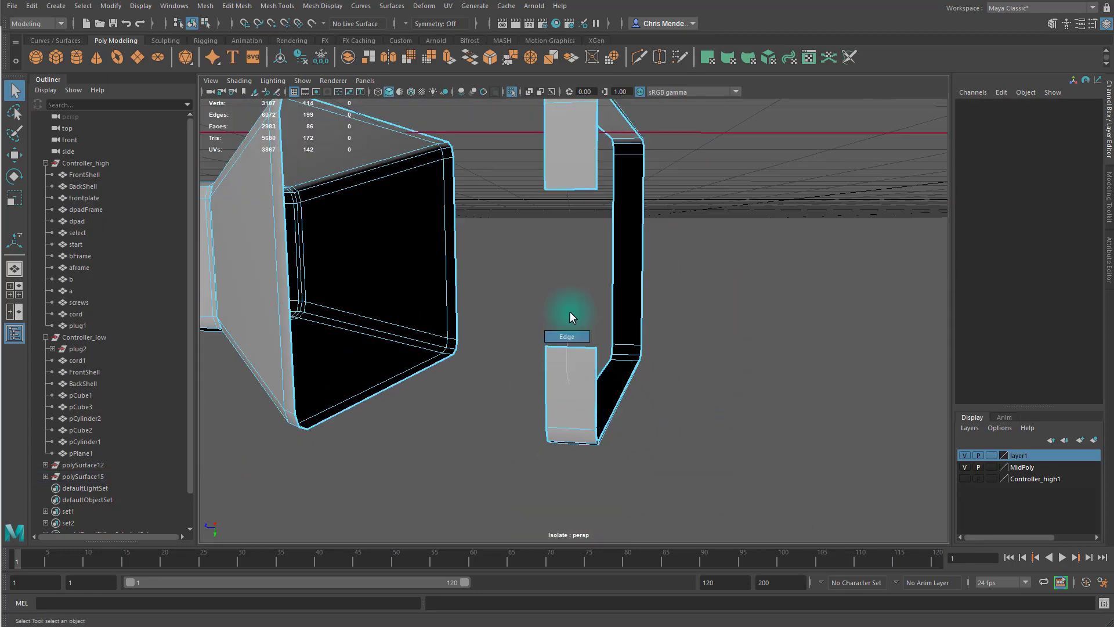
# - Bridge the opposing edges across the gap in the rim's side, repeating the bridge for the adjoining strip
pyautogui.moveTo(570, 318); pyautogui.dragTo(570, 316, button='right')
pyautogui.click(570, 347)
pyautogui.keyDown('shift'); pyautogui.click(572, 188); pyautogui.keyUp('shift')
pyautogui.click(469, 57)
pyautogui.keyDown('alt'); pyautogui.moveTo(495, 238); pyautogui.dragTo(580, 368); pyautogui.keyUp('alt')
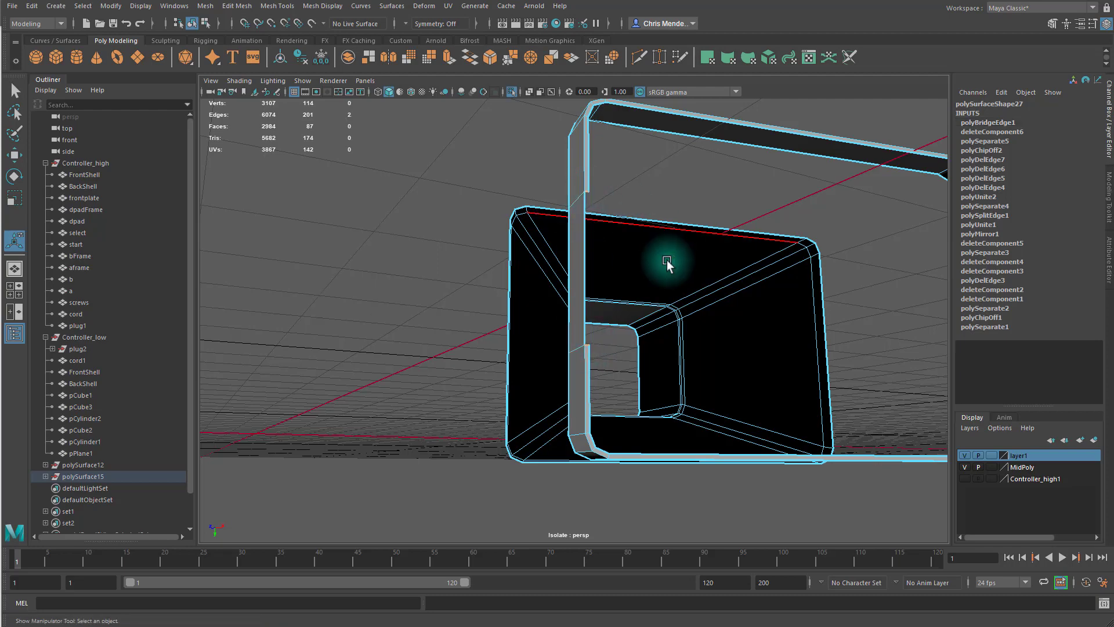
pyautogui.press('g')
# - Delete the leftover cross edges at both ends of the bridged section of the rim
pyautogui.keyDown('alt'); pyautogui.moveTo(551, 247); pyautogui.dragTo(653, 256); pyautogui.keyUp('alt')
pyautogui.press('q')
pyautogui.click(582, 179)
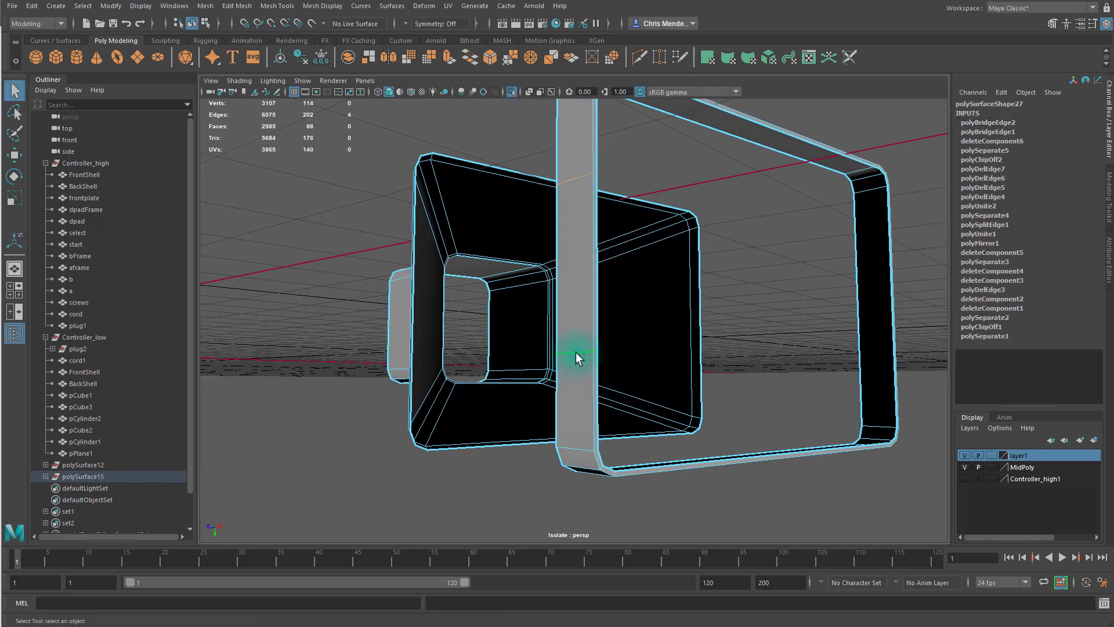
pyautogui.hotkey('ctrl', 'Delete')
# - Bridge the rim's rear border loop to the wide border loop of the tapered body
pyautogui.keyDown('alt'); pyautogui.moveTo(573, 347); pyautogui.dragTo(711, 357); pyautogui.keyUp('alt')
pyautogui.keyDown('alt'); pyautogui.moveTo(710, 358); pyautogui.dragTo(592, 325, button='right'); pyautogui.keyUp('alt')
pyautogui.keyDown('alt'); pyautogui.moveTo(592, 325); pyautogui.dragTo(517, 342); pyautogui.keyUp('alt')
pyautogui.keyDown('alt'); pyautogui.moveTo(516, 343); pyautogui.dragTo(553, 348, button='right'); pyautogui.keyUp('alt')
pyautogui.doubleClick(539, 236)
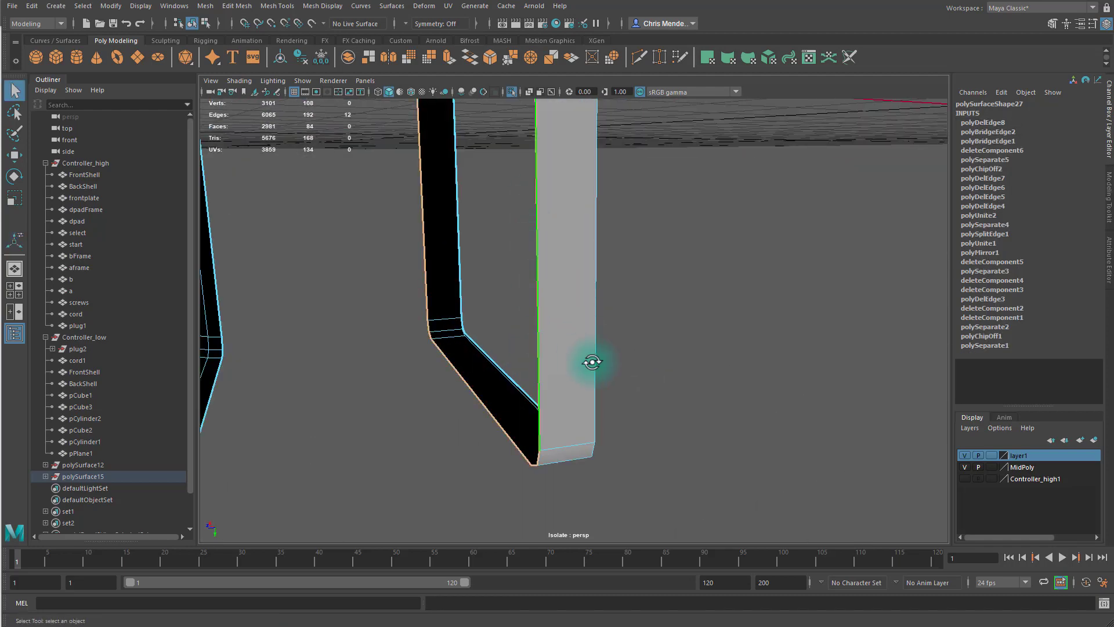
pyautogui.keyDown('alt'); pyautogui.moveTo(592, 362); pyautogui.dragTo(679, 224); pyautogui.keyUp('alt')
pyautogui.keyDown('shift'); pyautogui.doubleClick(679, 224); pyautogui.keyUp('shift')
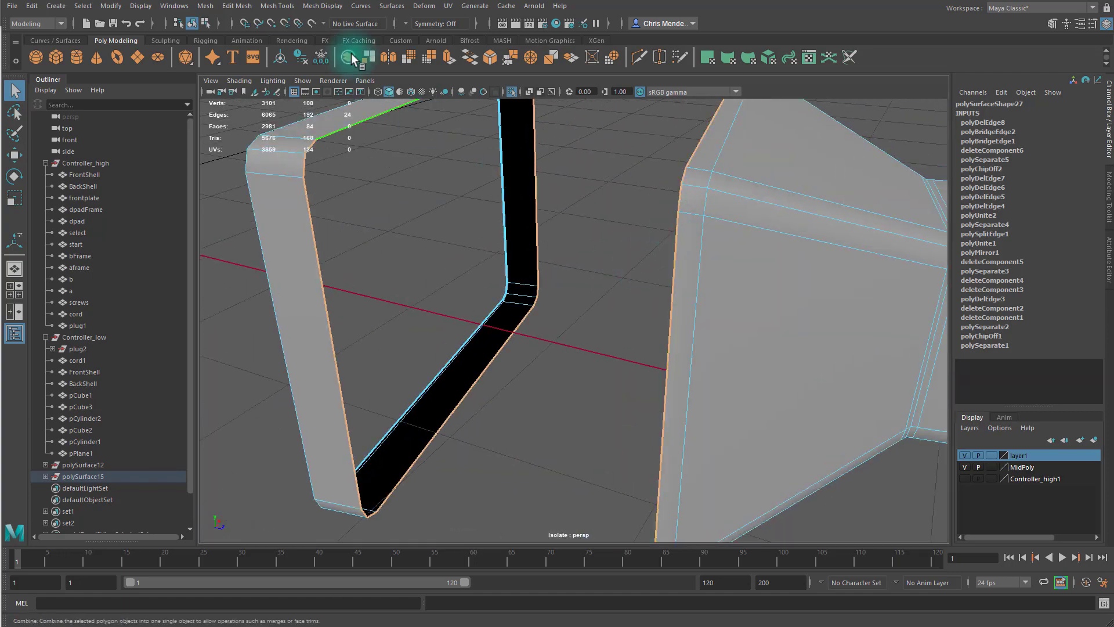
pyautogui.click(469, 59)
# - Delete the leftover edge loop at the rim's former rear border
pyautogui.keyDown('alt'); pyautogui.moveTo(452, 152); pyautogui.dragTo(518, 174); pyautogui.keyUp('alt')
pyautogui.keyDown('alt'); pyautogui.moveTo(517, 174); pyautogui.dragTo(470, 215, button='right'); pyautogui.keyUp('alt')
pyautogui.keyDown('alt'); pyautogui.moveTo(470, 215); pyautogui.dragTo(633, 259); pyautogui.keyUp('alt')
pyautogui.hotkey('ctrl', 'Delete')
# - Soften the lengthwise corner edges along the plug body's front section
pyautogui.keyDown('alt'); pyautogui.moveTo(685, 274); pyautogui.dragTo(711, 290); pyautogui.keyUp('alt')
pyautogui.click(335, 6)
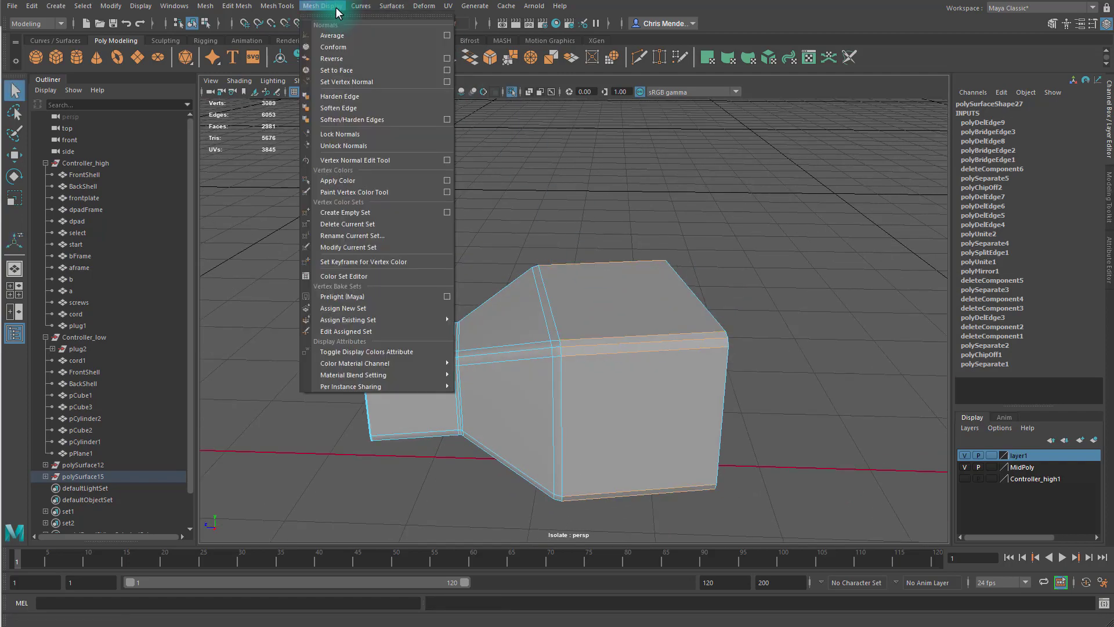
pyautogui.click(337, 107)
pyautogui.click(786, 261)
# - Show the plug body among the surrounding parts, check the neighbouring pieces, and isolate the body again
pyautogui.keyDown('alt'); pyautogui.moveTo(786, 261); pyautogui.dragTo(517, 312); pyautogui.keyUp('alt')
pyautogui.hotkey('ctrl', '1')
pyautogui.click(628, 356)
pyautogui.click(585, 290)
pyautogui.click(388, 315)
pyautogui.hotkey('ctrl', '1')
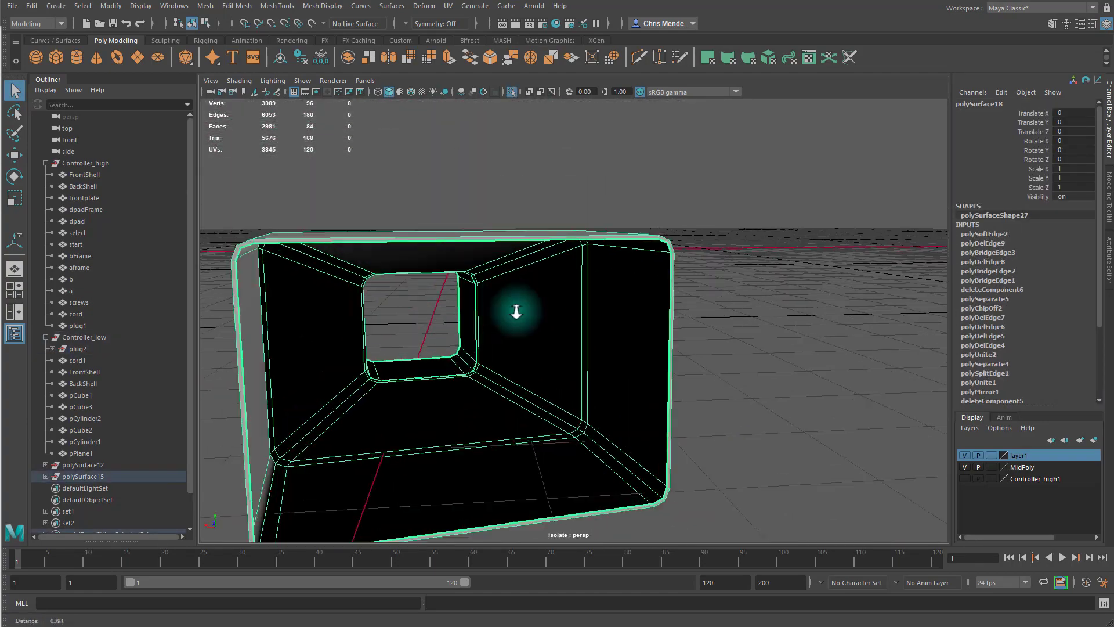
# - Bridge the upper and lower border edges across the plug body's open front end
pyautogui.keyDown('alt'); pyautogui.moveTo(517, 311); pyautogui.dragTo(592, 269, button='right'); pyautogui.keyUp('alt')
pyautogui.keyDown('alt'); pyautogui.moveTo(592, 269); pyautogui.dragTo(673, 244, button='middle'); pyautogui.keyUp('alt')
pyautogui.keyDown('alt'); pyautogui.moveTo(674, 244); pyautogui.dragTo(597, 194, button='right'); pyautogui.keyUp('alt')
pyautogui.keyDown('alt'); pyautogui.moveTo(596, 197); pyautogui.dragTo(626, 201); pyautogui.keyUp('alt')
pyautogui.click(630, 210)
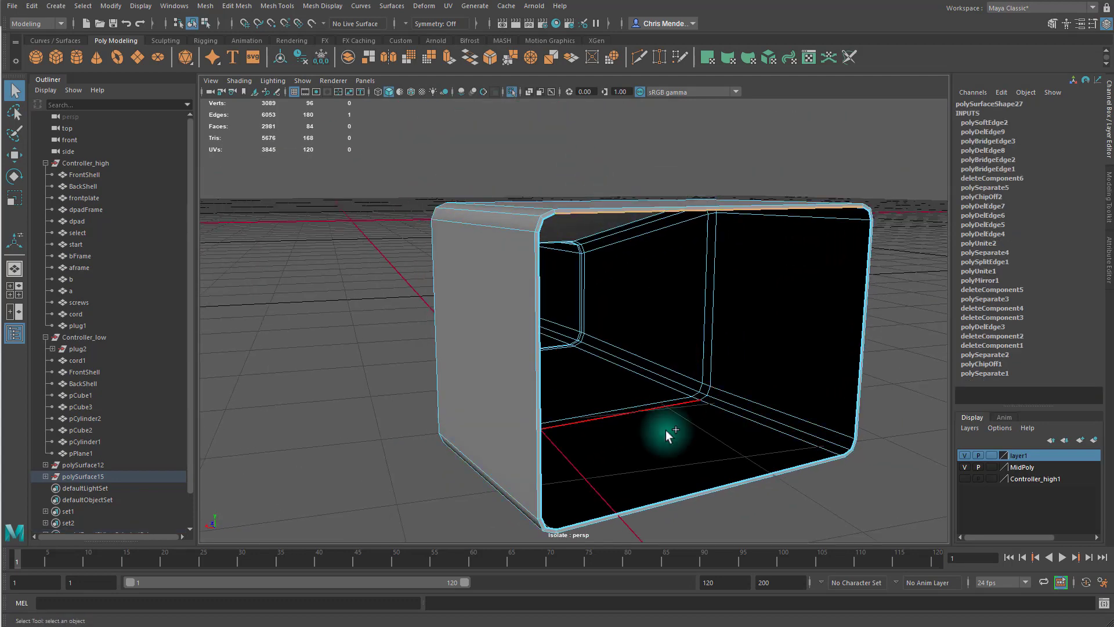
pyautogui.click(492, 55)
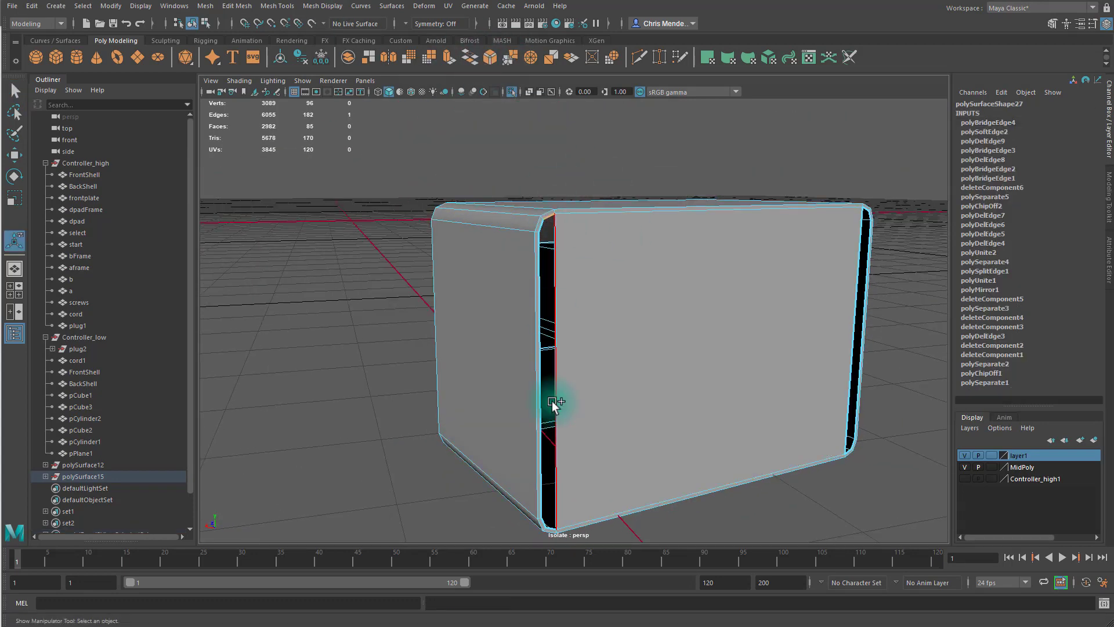
# - Bridge the two corner edges at one side of the new front face and fill the remaining gap between them
pyautogui.keyDown('shift'); pyautogui.click(550, 527); pyautogui.keyUp('shift')
pyautogui.press('g')
pyautogui.doubleClick(546, 374)
pyautogui.keyDown('shift'); pyautogui.moveTo(548, 374); pyautogui.dragTo(604, 372, button='right'); pyautogui.keyUp('shift')
# - Bridge the corner edges at the opposite side of the front face and fill the narrow gap left there
pyautogui.keyDown('alt'); pyautogui.moveTo(871, 285); pyautogui.dragTo(636, 308, button='middle'); pyautogui.keyUp('alt')
pyautogui.keyDown('shift'); pyautogui.click(586, 472); pyautogui.keyUp('shift')
pyautogui.keyDown('shift'); pyautogui.moveTo(603, 455); pyautogui.dragTo(623, 387, button='right'); pyautogui.keyUp('shift')
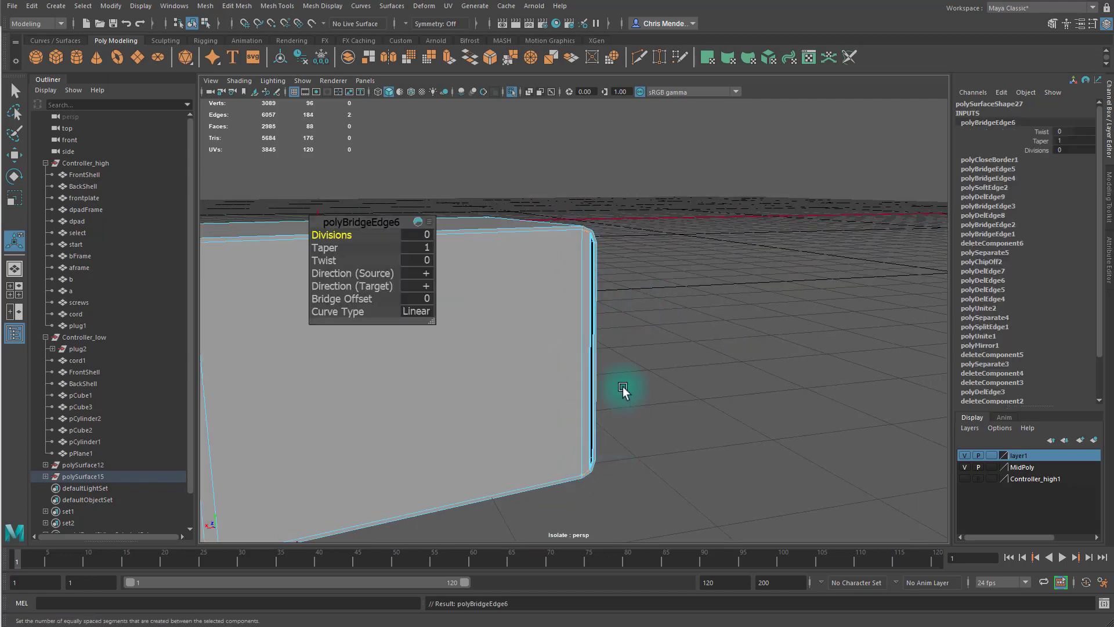
pyautogui.doubleClick(593, 360)
pyautogui.press('g')
# - Delete the redundant edge loops along the sides and border of the plug body's closed front face
pyautogui.keyDown('alt'); pyautogui.moveTo(611, 349); pyautogui.dragTo(571, 353); pyautogui.keyUp('alt')
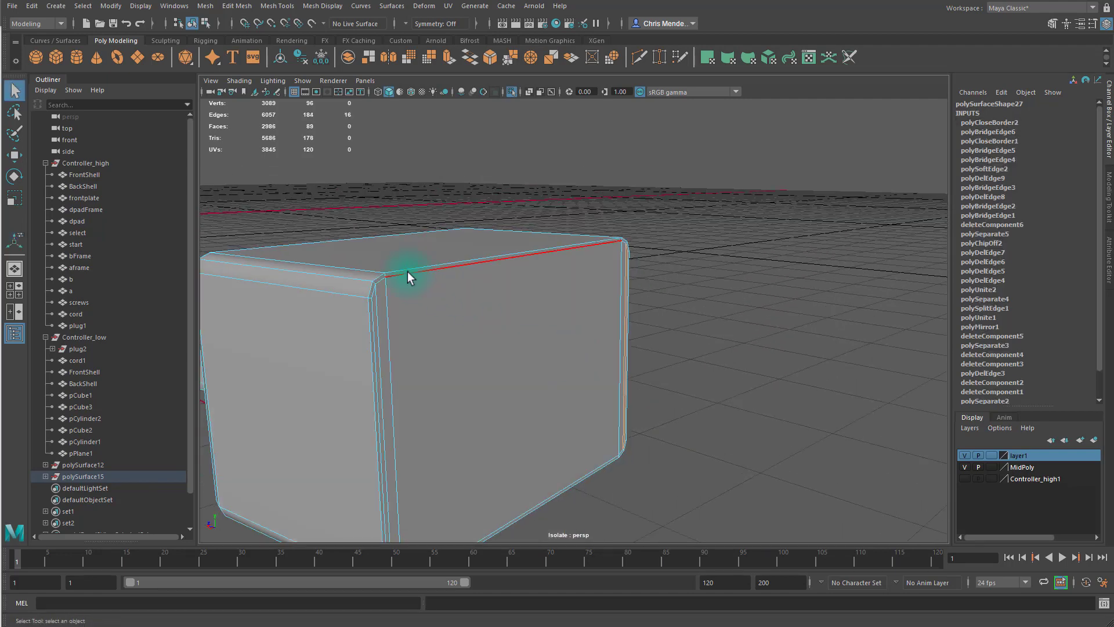
pyautogui.keyDown('shift'); pyautogui.doubleClick(374, 327); pyautogui.keyUp('shift')
pyautogui.keyDown('alt'); pyautogui.moveTo(480, 397); pyautogui.dragTo(470, 310, button='middle'); pyautogui.keyUp('alt')
pyautogui.keyDown('shift'); pyautogui.doubleClick(417, 478); pyautogui.keyUp('shift')
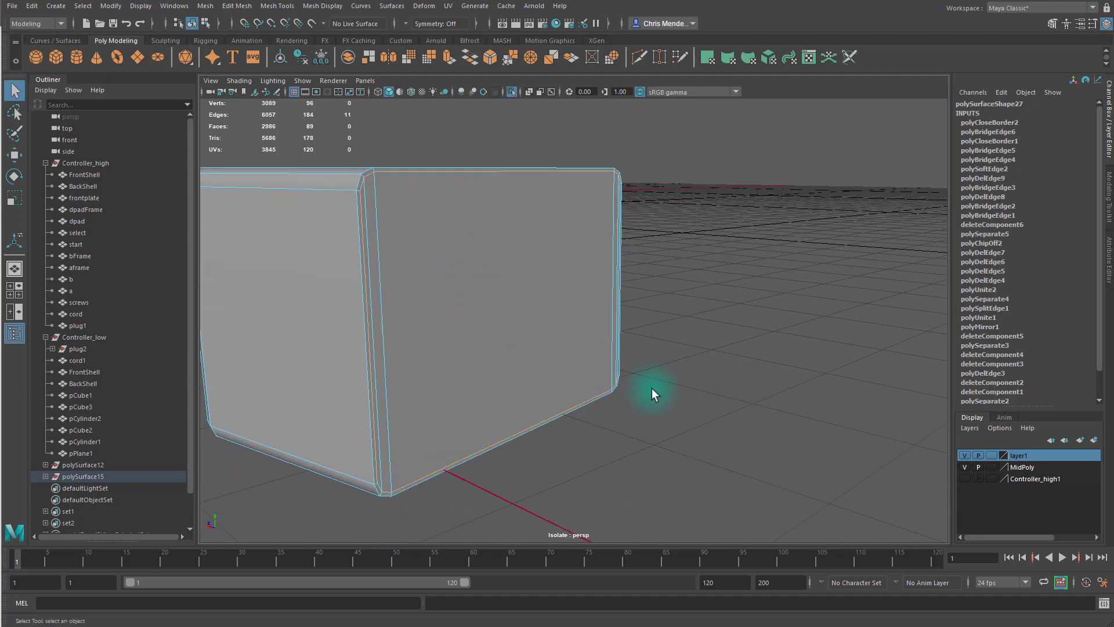
pyautogui.keyDown('alt'); pyautogui.moveTo(653, 389); pyautogui.dragTo(604, 393); pyautogui.keyUp('alt')
pyautogui.hotkey('ctrl', 'Delete')
pyautogui.keyDown('alt'); pyautogui.moveTo(733, 271); pyautogui.dragTo(650, 279); pyautogui.keyUp('alt')
pyautogui.hotkey('ctrl', 'Delete')
pyautogui.click(385, 268)
pyautogui.hotkey('ctrl', 'Delete')
# - Show all parts again, then select and frame the small block on the plug's side
pyautogui.keyDown('alt'); pyautogui.moveTo(535, 294); pyautogui.dragTo(714, 281); pyautogui.keyUp('alt')
pyautogui.hotkey('ctrl', '1')
pyautogui.click(646, 368)
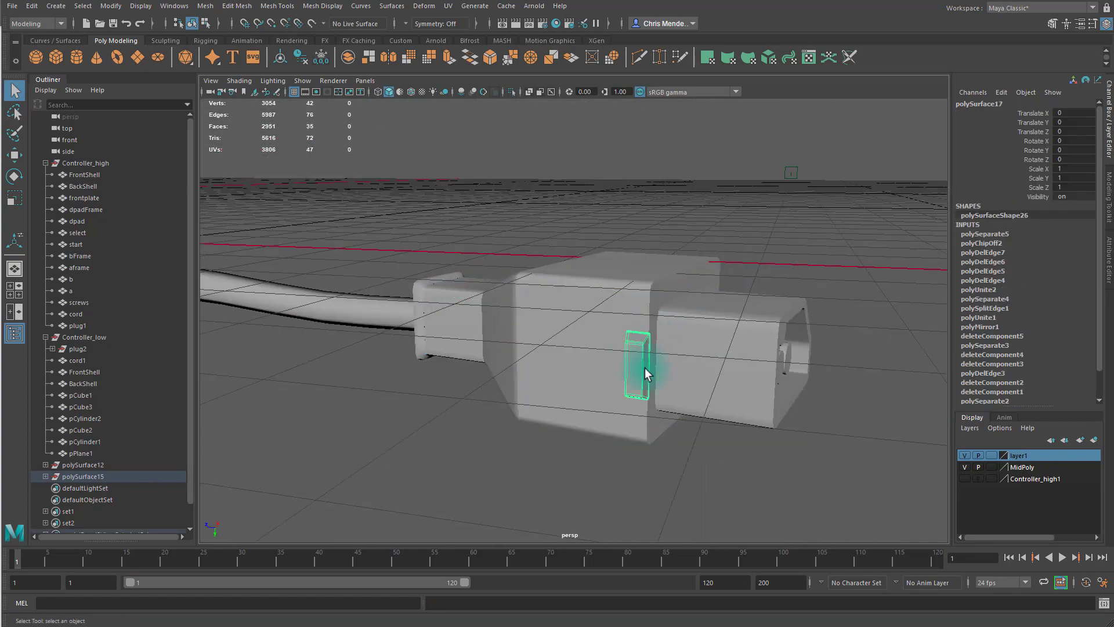
pyautogui.press('f')
pyautogui.moveTo(577, 330)
pyautogui.keyDown('alt'); pyautogui.mouseDown()
pyautogui.moveTo(632, 330)
pyautogui.moveTo(507, 348)
pyautogui.moveTo(569, 318)
pyautogui.mouseUp(); pyautogui.keyUp('alt')
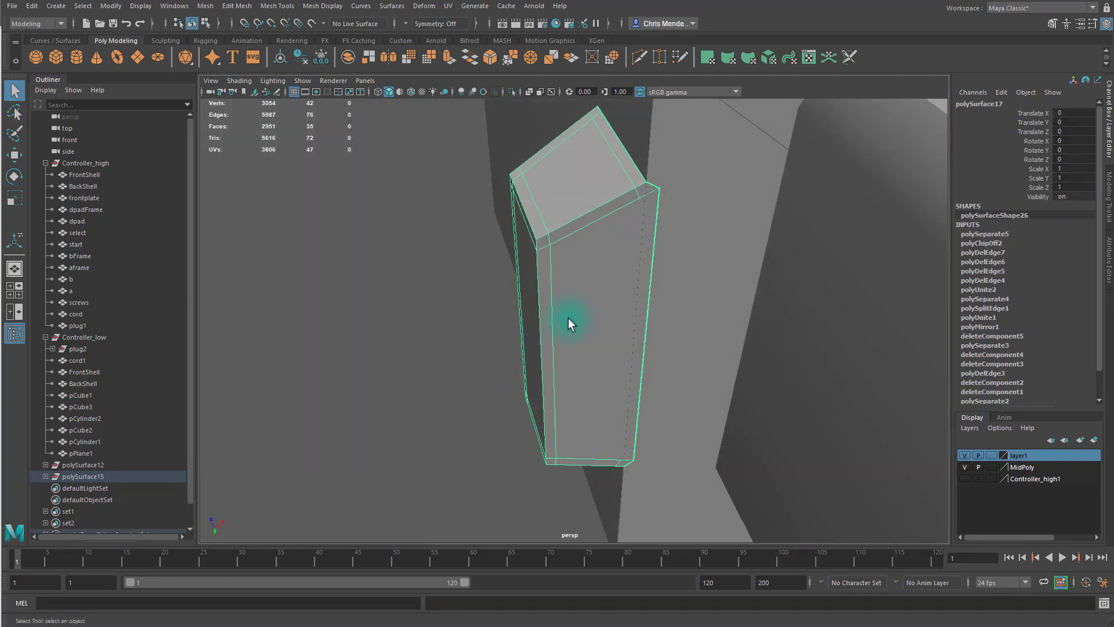
# - Move the small block's long rear edge with the Component axis orientation, and set the Move tool's orientation back to World
pyautogui.moveTo(569, 319); pyautogui.dragTo(572, 233, button='right')
pyautogui.click(651, 244)
pyautogui.press('w')
pyautogui.keyDown('alt'); pyautogui.moveTo(673, 334); pyautogui.dragTo(680, 360); pyautogui.keyUp('alt')
pyautogui.doubleClick(14, 154)
pyautogui.click(195, 100)
pyautogui.click(204, 126)
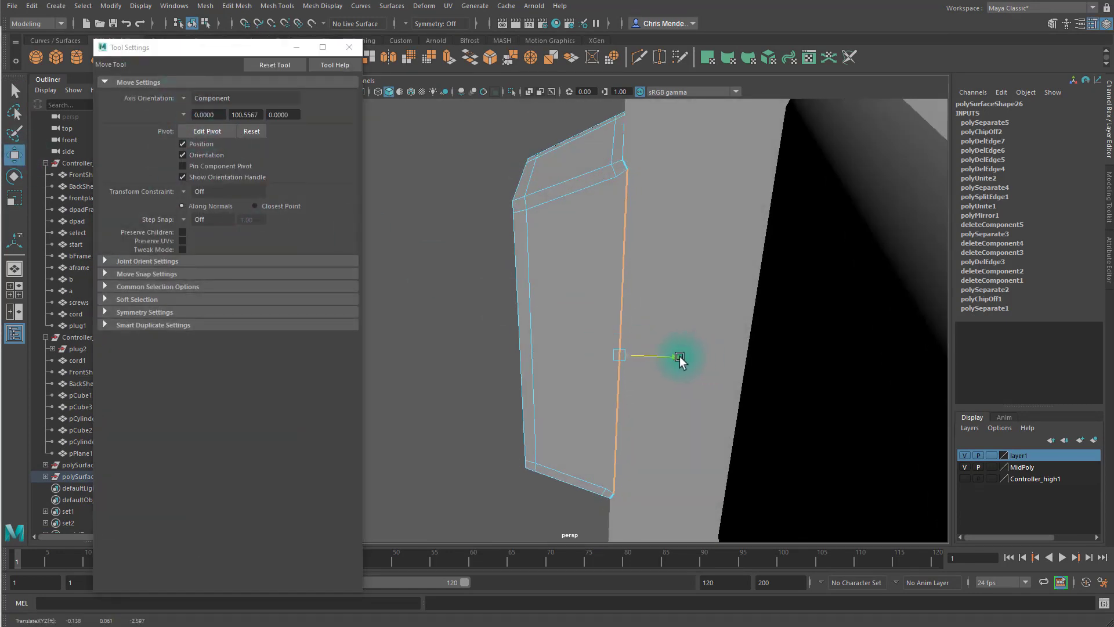
pyautogui.click(193, 100)
pyautogui.click(197, 102)
# - Delete the supporting edge loops along the small block's corners and at both of its ends
pyautogui.moveTo(527, 256); pyautogui.dragTo(572, 249, button='right')
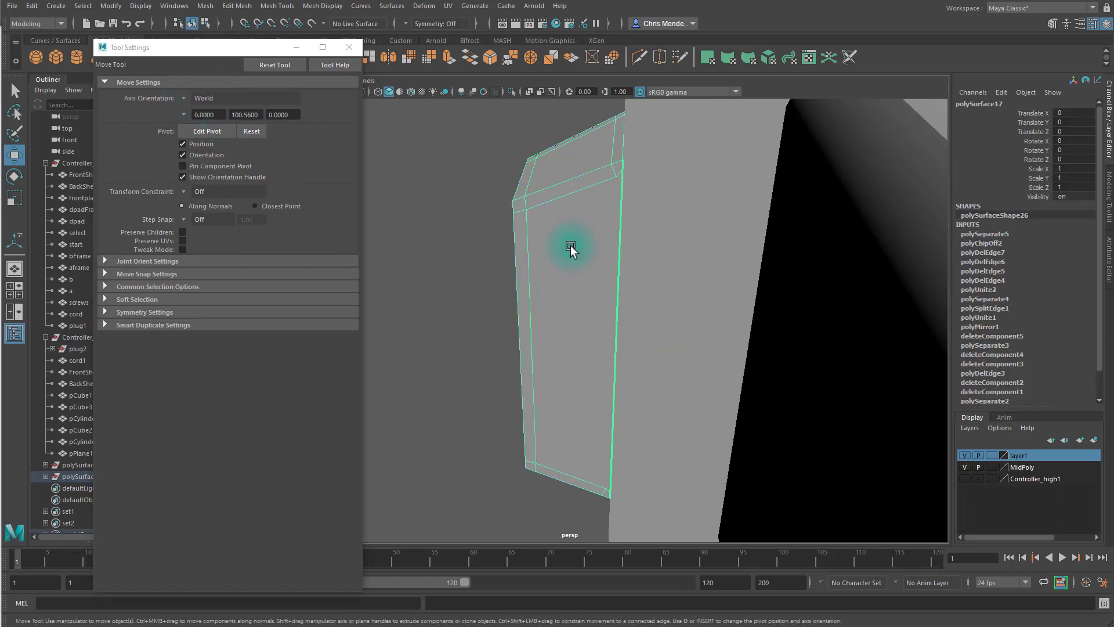
pyautogui.keyDown('alt'); pyautogui.moveTo(571, 246); pyautogui.dragTo(609, 212); pyautogui.keyUp('alt')
pyautogui.press('F10')
pyautogui.press('Delete')
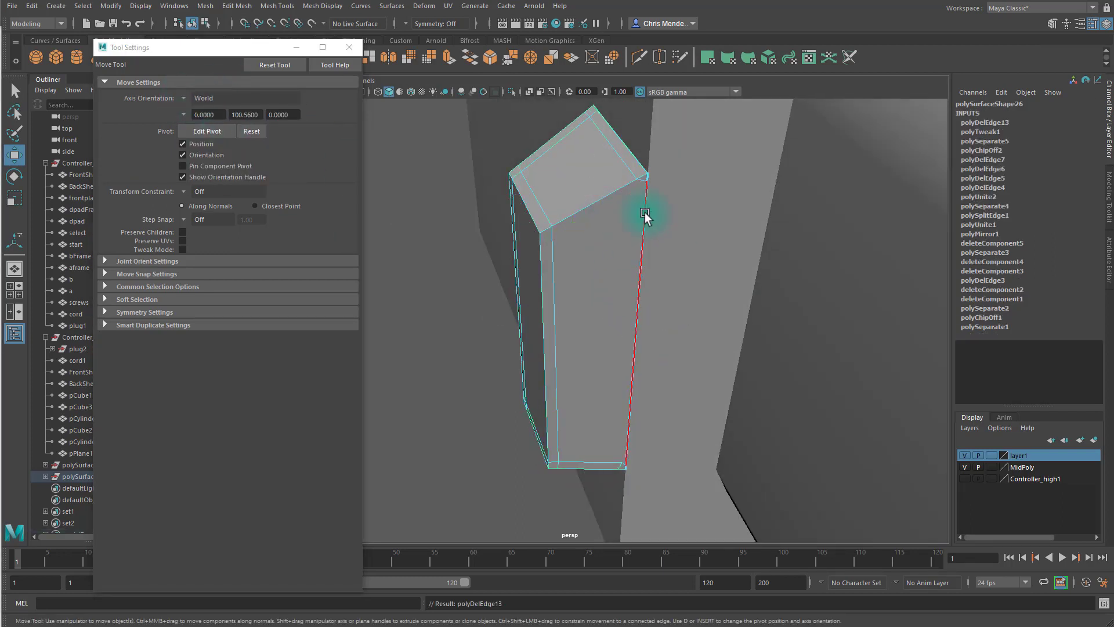
pyautogui.press('Delete')
pyautogui.keyDown('alt'); pyautogui.moveTo(634, 166); pyautogui.dragTo(547, 232); pyautogui.keyUp('alt')
pyautogui.press('Delete')
pyautogui.press('Delete')
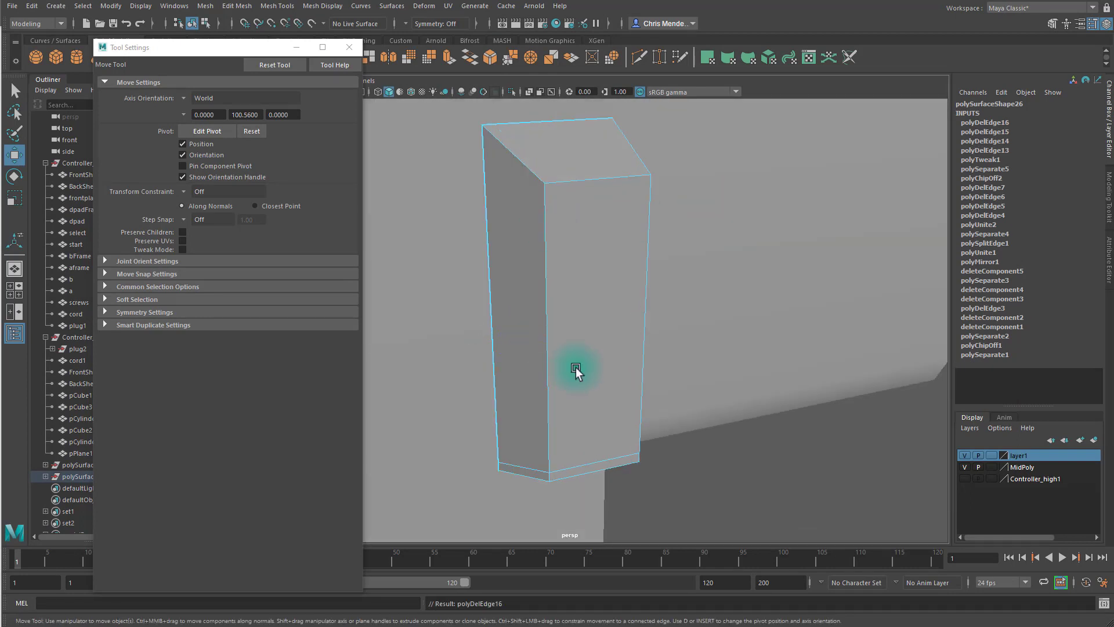
pyautogui.keyDown('alt'); pyautogui.moveTo(577, 371); pyautogui.dragTo(627, 268); pyautogui.keyUp('alt')
pyautogui.click(573, 455)
pyautogui.press('Delete')
pyautogui.click(677, 236)
# - Select the thin rib on the plug's other side and delete the supporting edge loops along its top and long corners
pyautogui.keyDown('alt'); pyautogui.moveTo(627, 269); pyautogui.dragTo(667, 264, button='middle'); pyautogui.keyUp('alt')
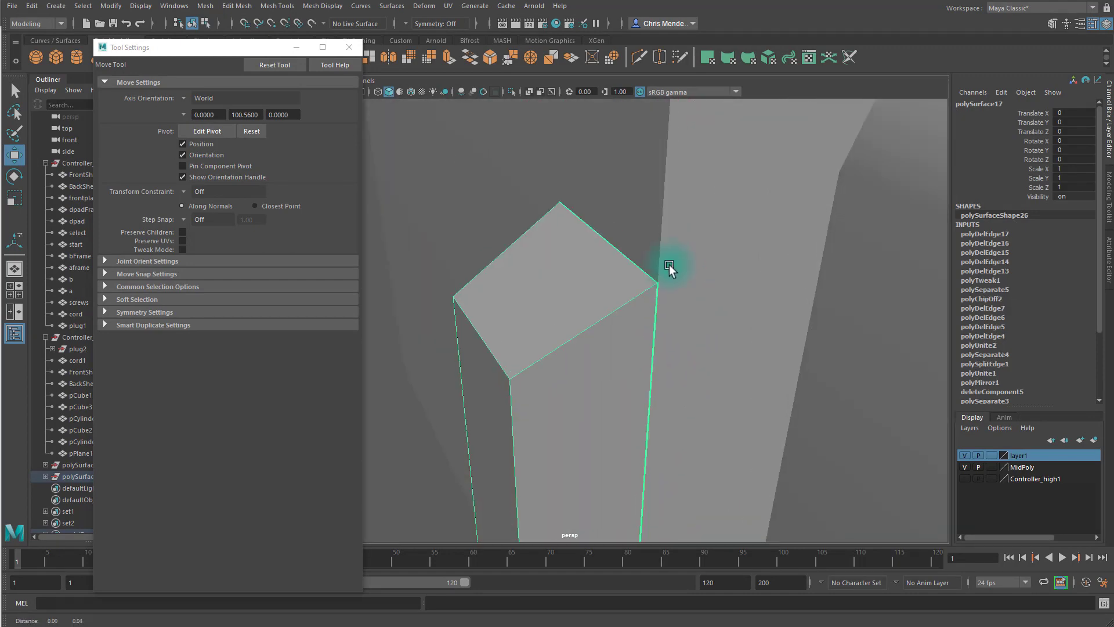
pyautogui.keyDown('alt'); pyautogui.moveTo(667, 264); pyautogui.dragTo(592, 313, button='right'); pyautogui.keyUp('alt')
pyautogui.keyDown('alt'); pyautogui.moveTo(592, 313); pyautogui.dragTo(685, 343); pyautogui.keyUp('alt')
pyautogui.click(711, 360)
pyautogui.click(349, 47)
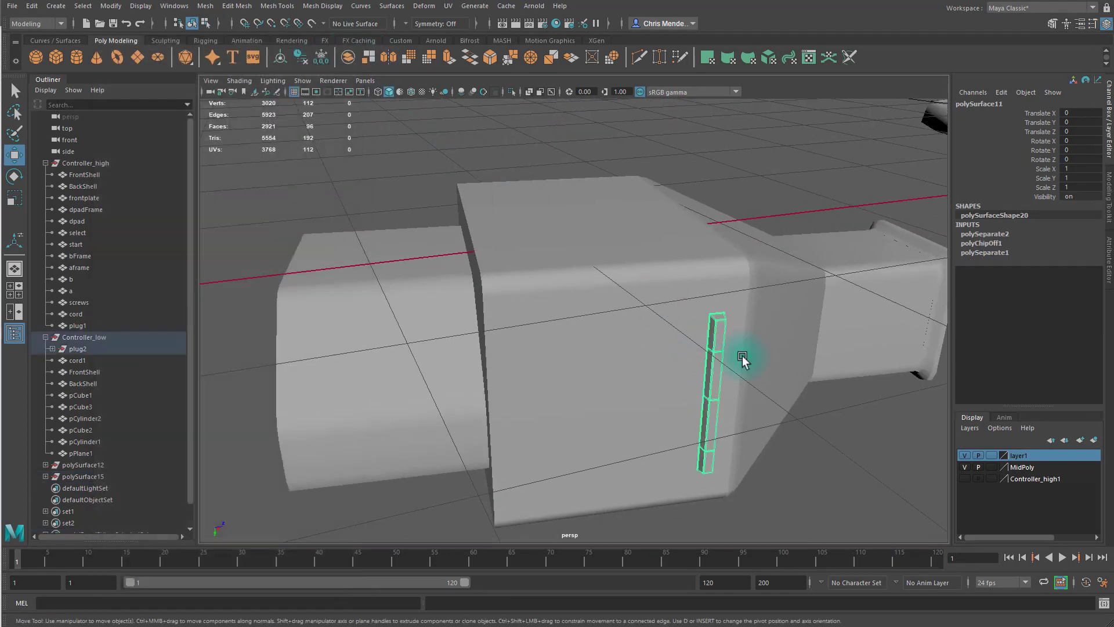
pyautogui.press('f')
pyautogui.keyDown('alt'); pyautogui.moveTo(684, 385); pyautogui.dragTo(586, 273); pyautogui.keyUp('alt')
pyautogui.keyDown('alt'); pyautogui.moveTo(586, 273); pyautogui.dragTo(572, 244, button='right'); pyautogui.keyUp('alt')
pyautogui.moveTo(572, 244); pyautogui.dragTo(546, 176, button='right')
pyautogui.keyDown('alt'); pyautogui.moveTo(546, 176); pyautogui.dragTo(563, 204, button='middle'); pyautogui.keyUp('alt')
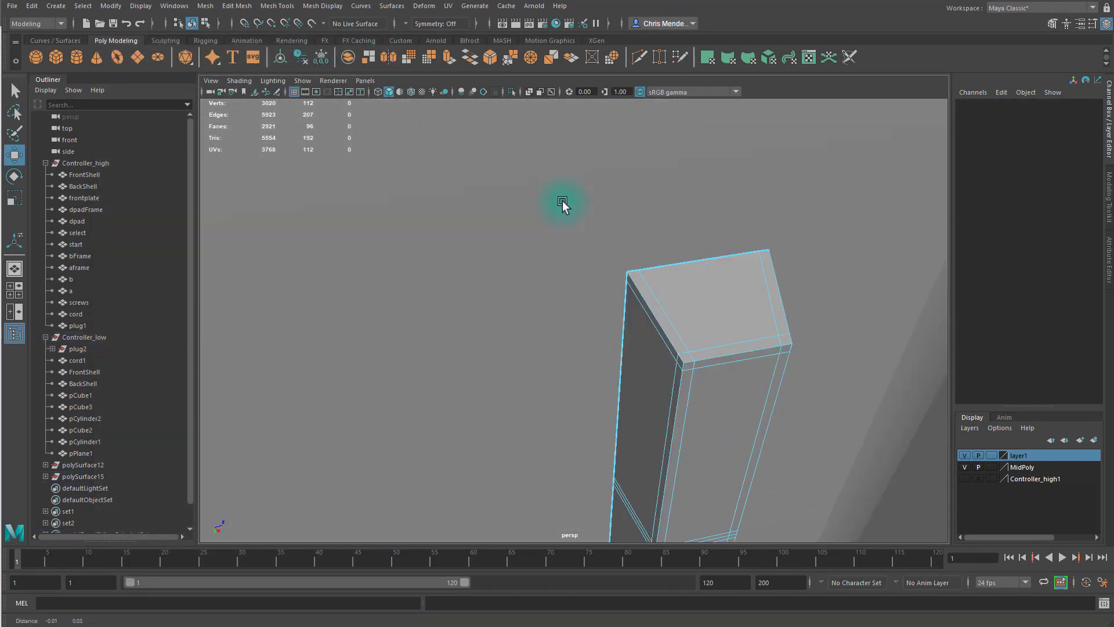
pyautogui.doubleClick(669, 319)
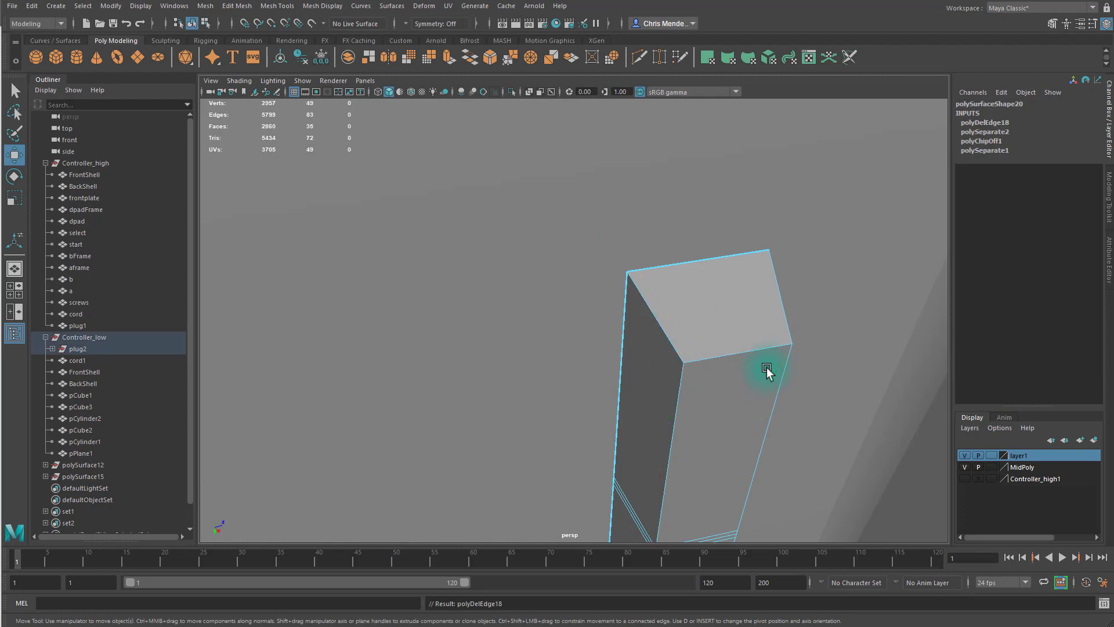
# - Delete the lower crosswise edge loops and the supporting loop at the rib's bottom end
pyautogui.keyDown('alt'); pyautogui.moveTo(814, 385); pyautogui.dragTo(787, 401, button='middle'); pyautogui.keyUp('alt')
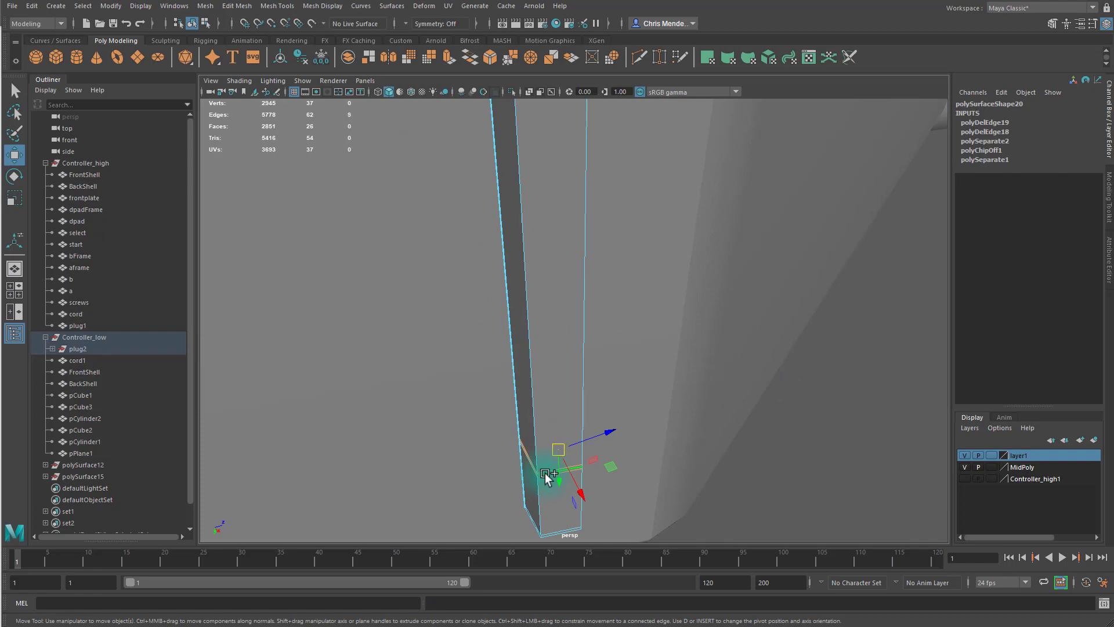
pyautogui.keyDown('alt'); pyautogui.moveTo(549, 467); pyautogui.dragTo(591, 441); pyautogui.keyUp('alt')
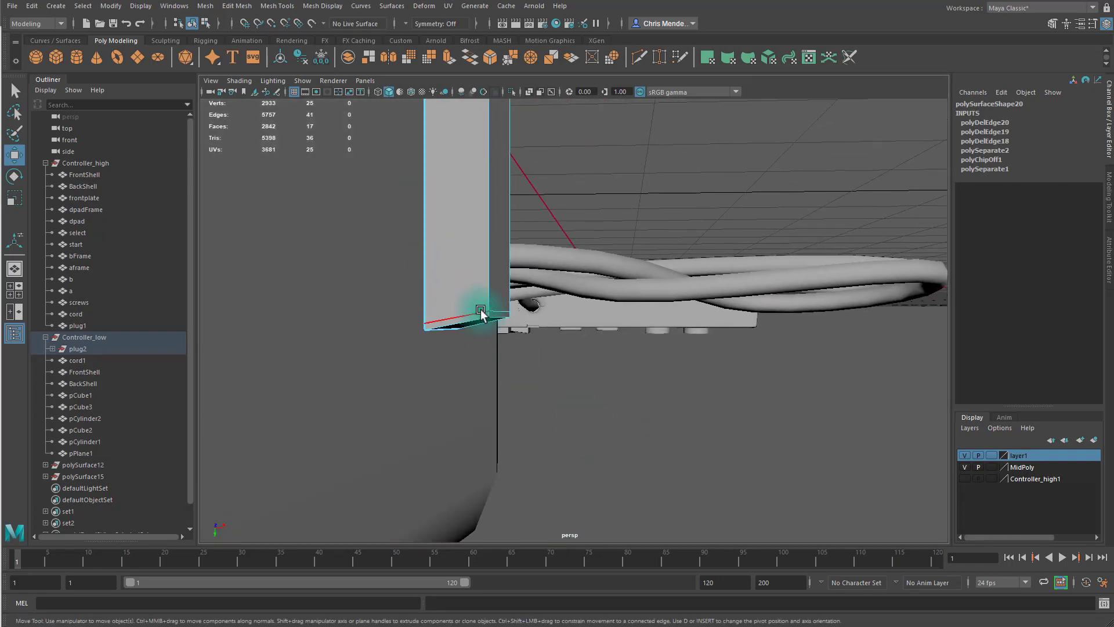
pyautogui.keyDown('alt'); pyautogui.moveTo(480, 311); pyautogui.dragTo(567, 281); pyautogui.keyUp('alt')
pyautogui.press('F8')
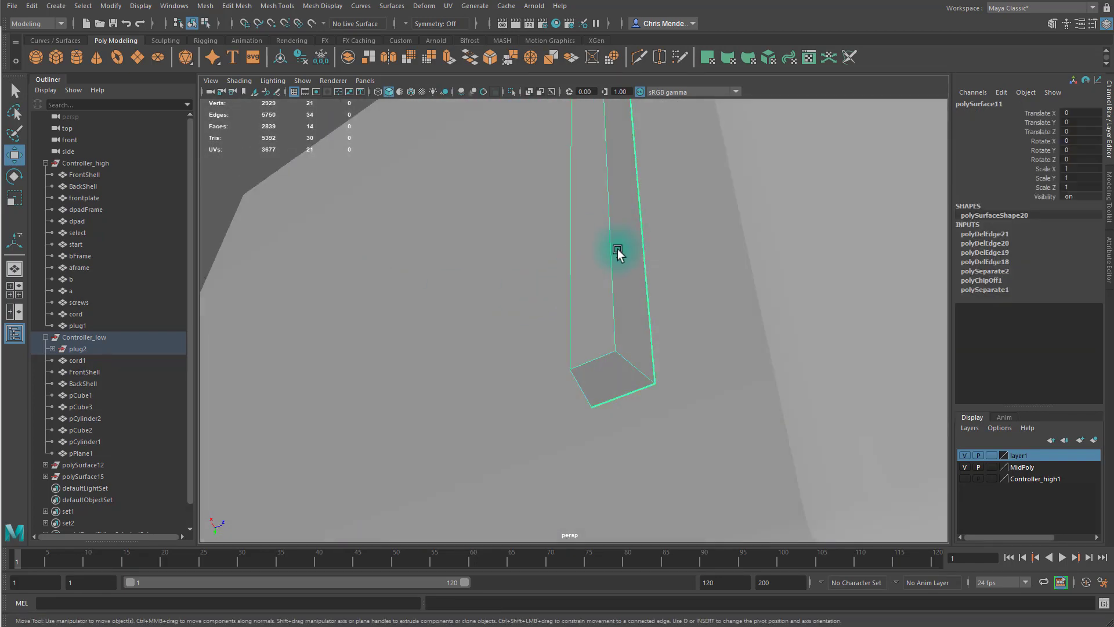
# - Delete the remaining group of crosswise edge loops across the rib's shaft
pyautogui.press('f')
pyautogui.keyDown('alt'); pyautogui.moveTo(579, 232); pyautogui.dragTo(567, 331); pyautogui.keyUp('alt')
pyautogui.scroll(3, 567, 331)
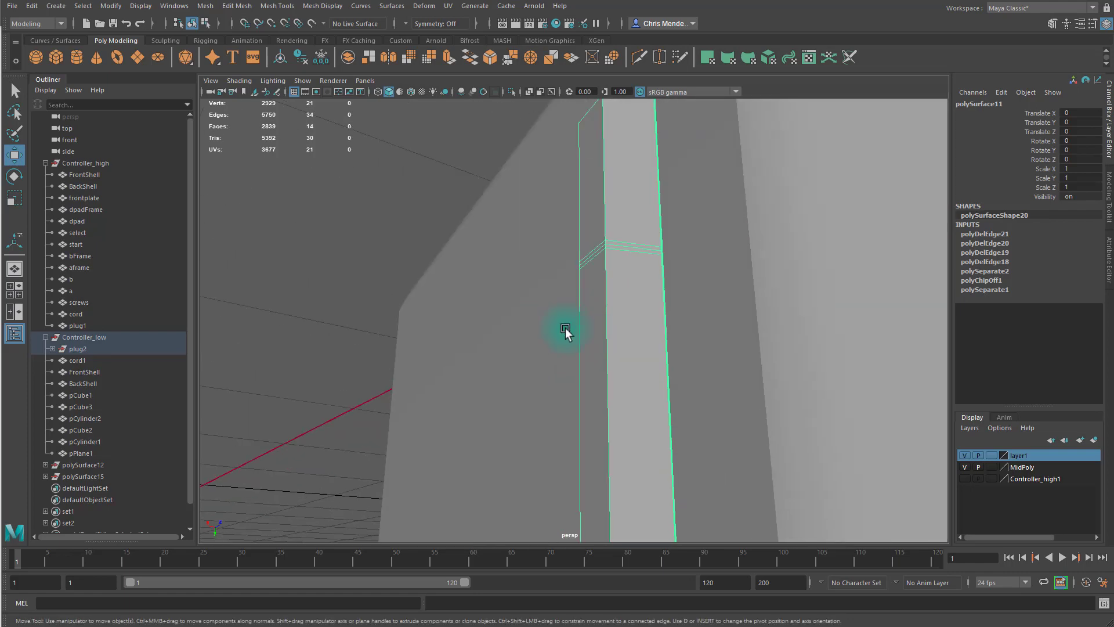
pyautogui.press('F8')
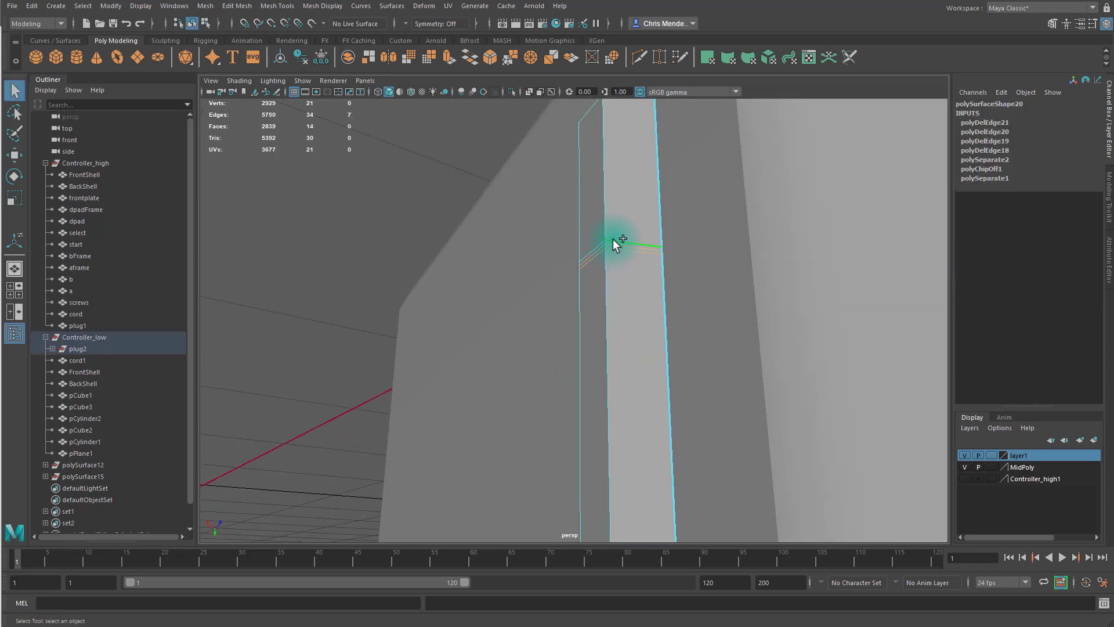
pyautogui.press('Delete')
pyautogui.press('F8')
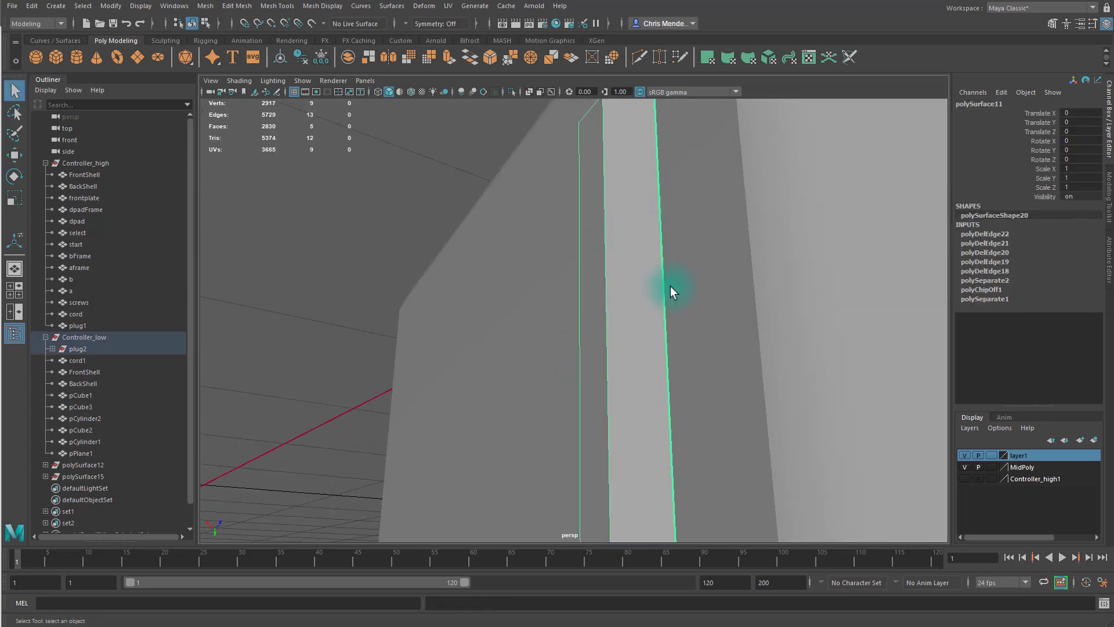
# - Snap the simplified rib's pivot to its upper corner vertex and leave isolation with the high-poly plug displayed
pyautogui.scroll(-5, 671, 286)
pyautogui.keyDown('alt'); pyautogui.moveTo(670, 287); pyautogui.dragTo(803, 278); pyautogui.keyUp('alt')
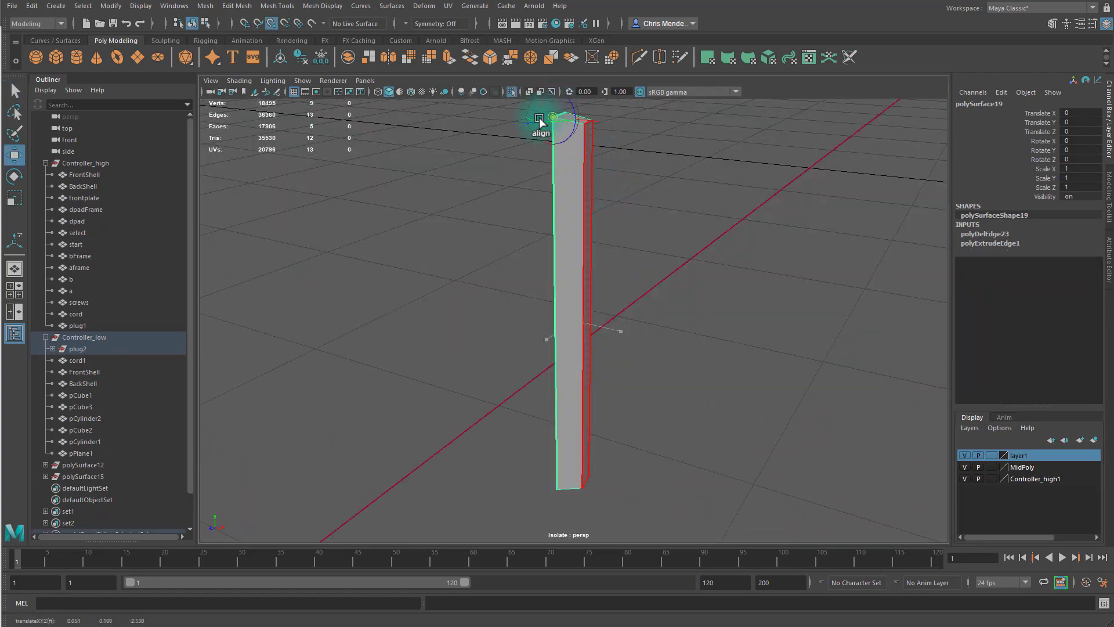
pyautogui.keyDown('alt'); pyautogui.moveTo(705, 238); pyautogui.dragTo(645, 231); pyautogui.keyUp('alt')
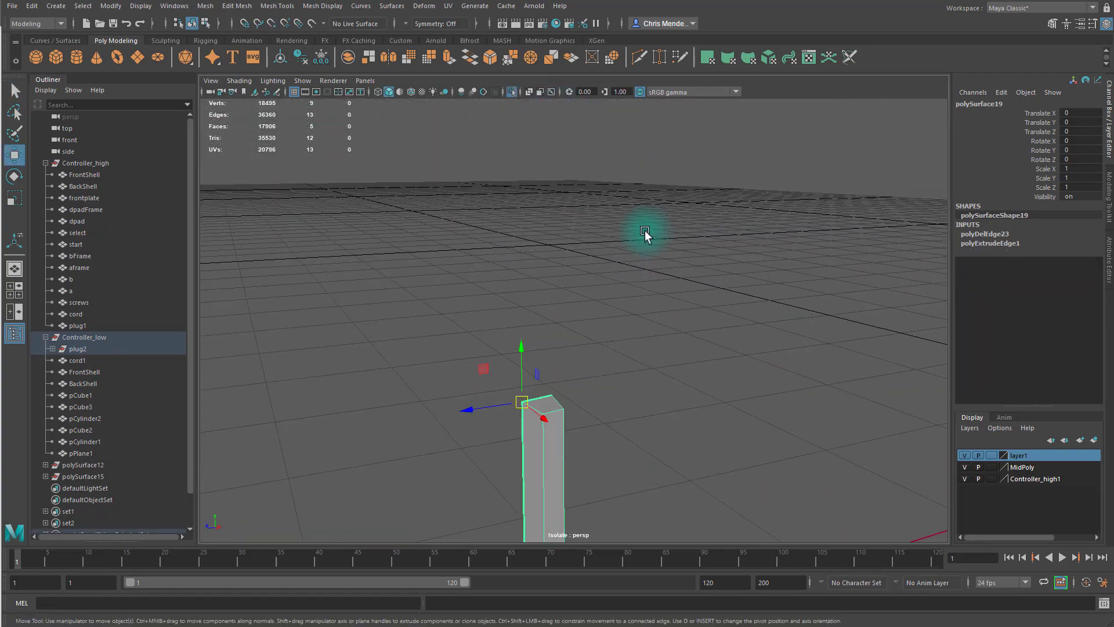
pyautogui.hotkey('ctrl', '1')
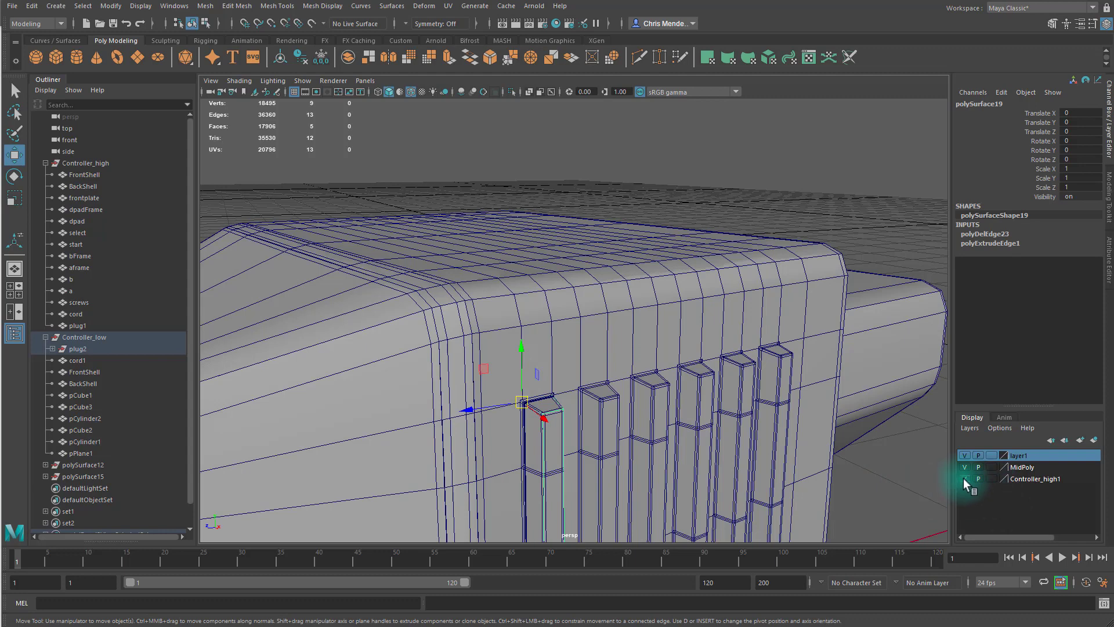
# - Duplicate the simplified rib and try to snap the copy to the second high-poly rib's upper corner
pyautogui.keyDown('alt'); pyautogui.moveTo(726, 522); pyautogui.dragTo(719, 413, button='middle'); pyautogui.keyUp('alt')
pyautogui.hotkey('ctrl', 'd')
pyautogui.scroll(3, 587, 234)
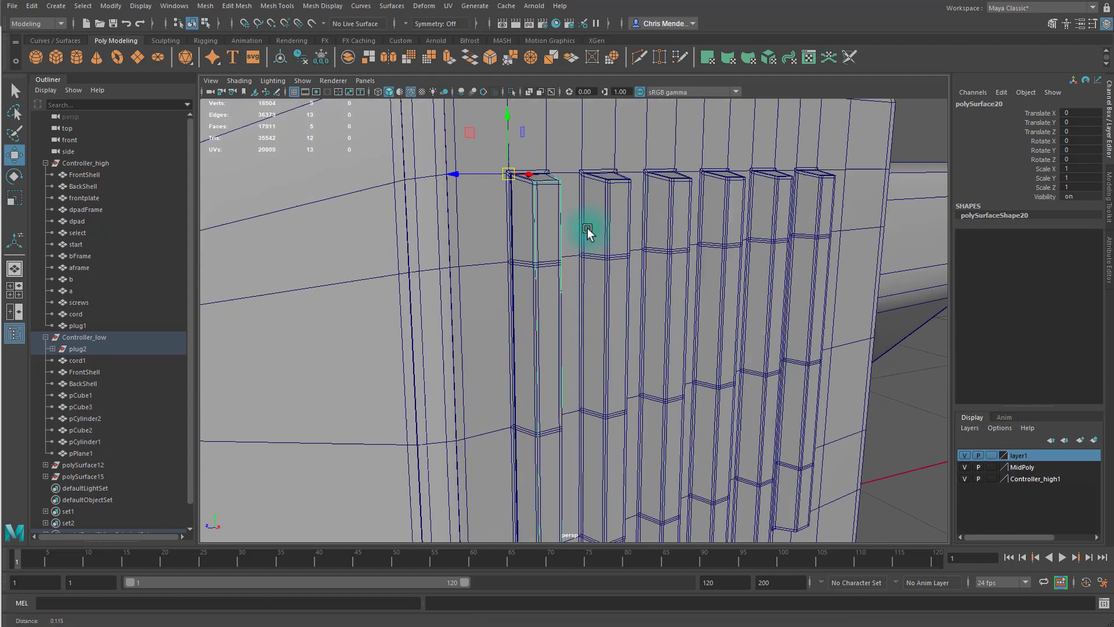
pyautogui.press('v')
pyautogui.moveTo(592, 189); pyautogui.dragTo(582, 162, button='middle')
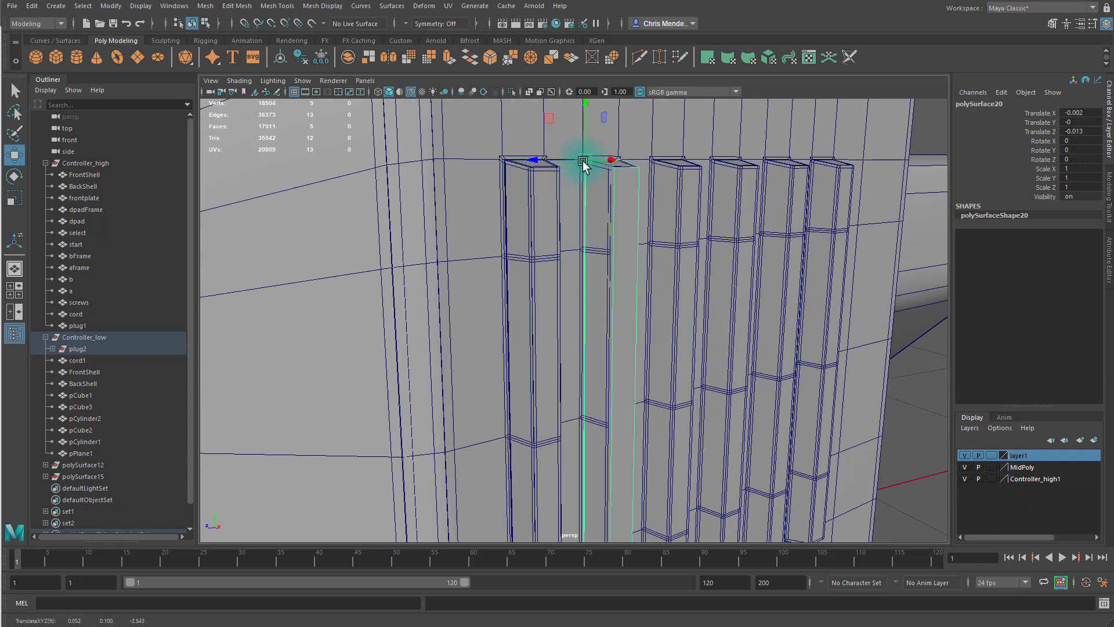
pyautogui.hotkey('ctrl', 'z')
# - Snap the rib copy by its pivot to the matching upper corner vertex of the second high-poly rib
pyautogui.keyDown('alt'); pyautogui.moveTo(668, 260); pyautogui.dragTo(604, 197); pyautogui.keyUp('alt')
pyautogui.keyDown('alt'); pyautogui.moveTo(603, 198); pyautogui.dragTo(598, 236, button='middle'); pyautogui.keyUp('alt')
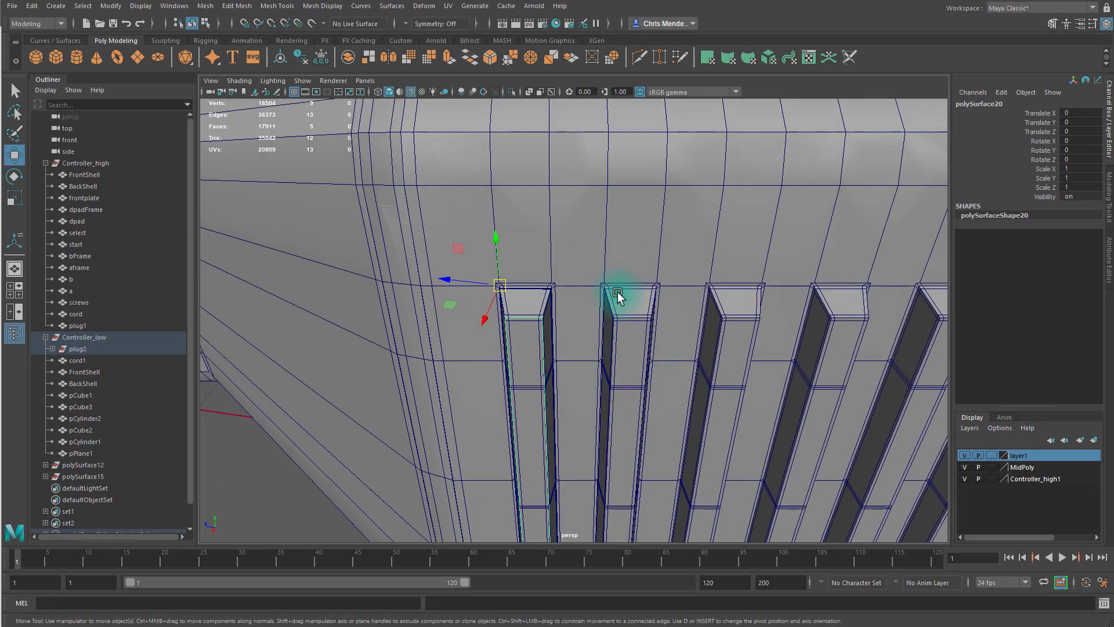
pyautogui.press('v')
pyautogui.moveTo(617, 294)
pyautogui.mouseDown(button='middle')
pyautogui.moveTo(602, 287)
pyautogui.moveTo(609, 297)
pyautogui.mouseUp(button='middle')
pyautogui.scroll(5, 611, 300)
pyautogui.press('v')
pyautogui.moveTo(731, 200); pyautogui.dragTo(681, 203, button='middle')
# - Duplicate the rib onto the four remaining high-poly ribs, snapping each copy to the matching upper corner vertex
pyautogui.keyDown('alt'); pyautogui.moveTo(788, 259); pyautogui.dragTo(771, 257, button='middle'); pyautogui.keyUp('alt')
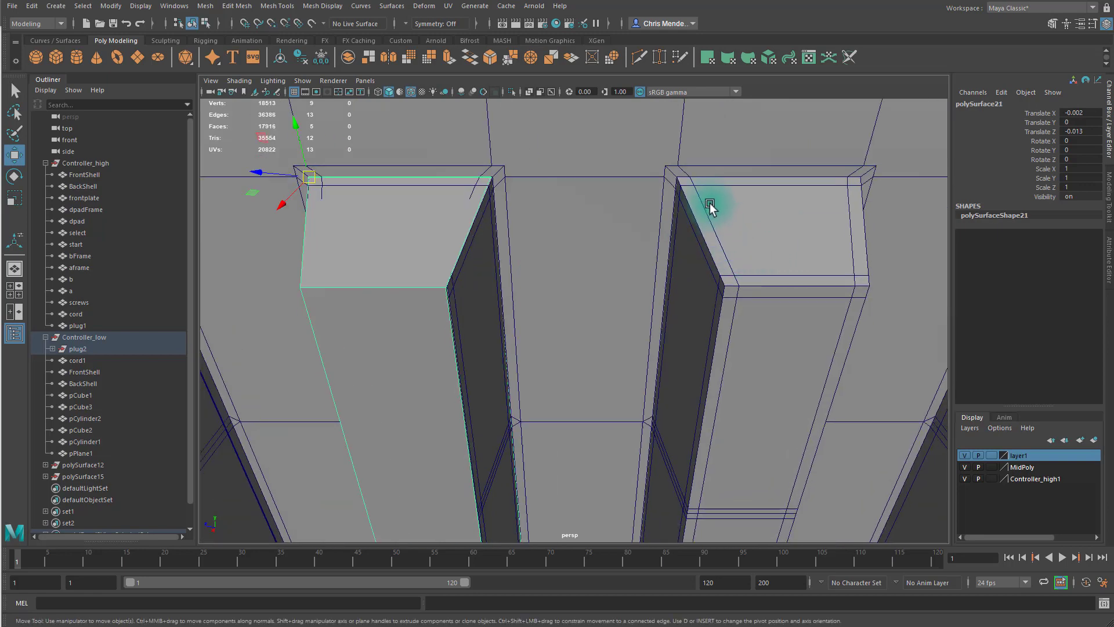
pyautogui.moveTo(686, 177); pyautogui.dragTo(679, 178, button='middle')
pyautogui.keyDown('alt'); pyautogui.moveTo(816, 213); pyautogui.dragTo(699, 135, button='middle'); pyautogui.keyUp('alt')
pyautogui.hotkey('ctrl', 'd')
pyautogui.press('v')
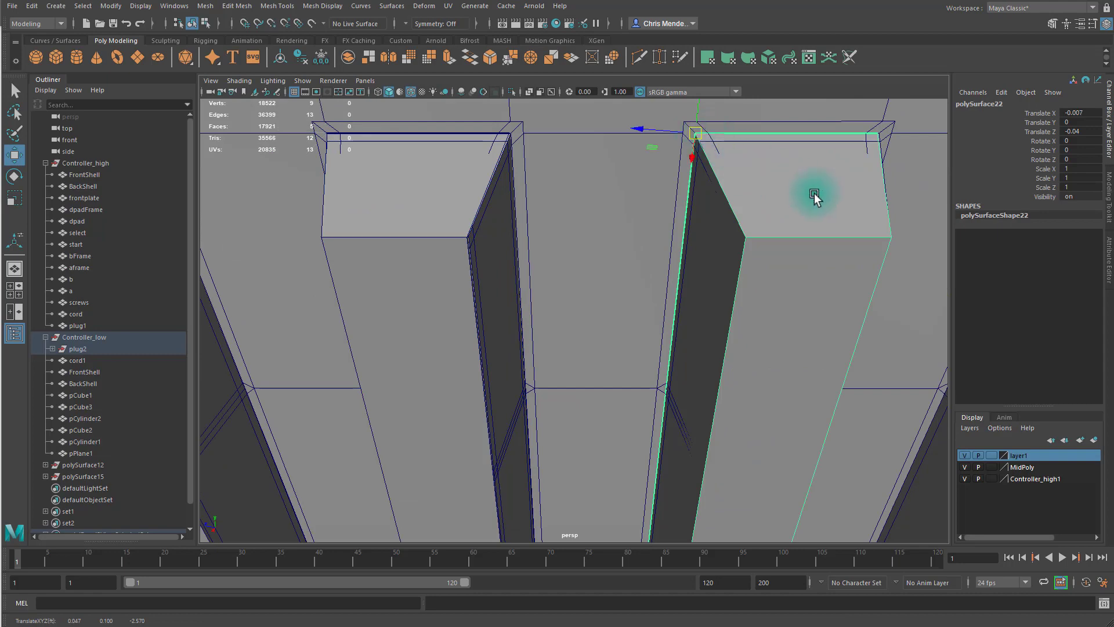
pyautogui.keyDown('alt'); pyautogui.moveTo(815, 198); pyautogui.dragTo(800, 198, button='middle'); pyautogui.keyUp('alt')
pyautogui.moveTo(547, 178); pyautogui.dragTo(542, 177, button='middle')
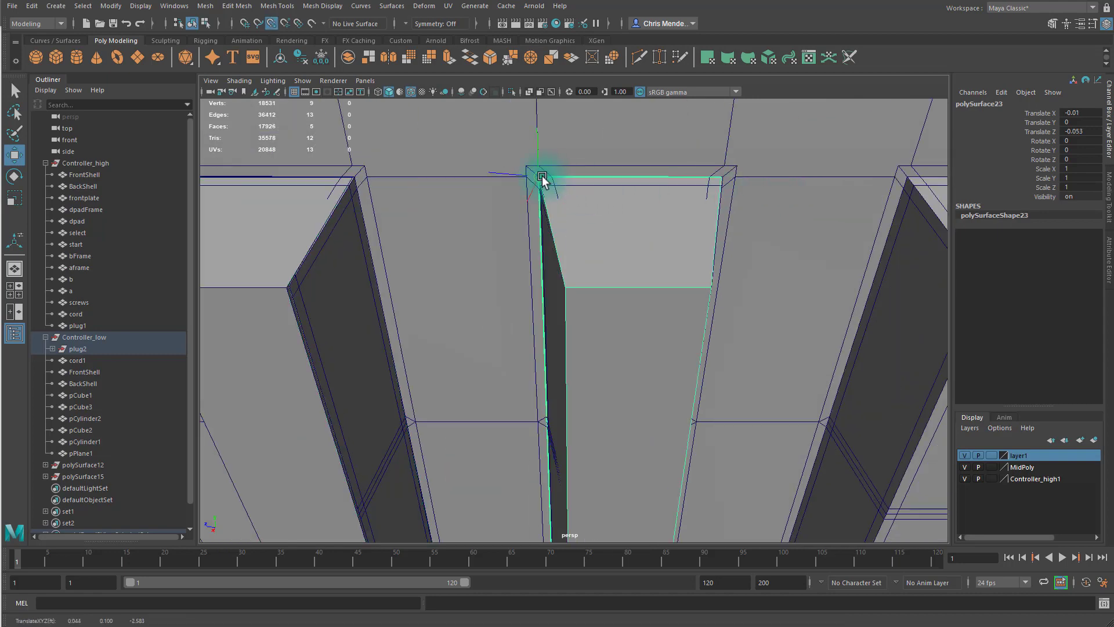
pyautogui.keyDown('alt'); pyautogui.moveTo(793, 208); pyautogui.dragTo(736, 212, button='middle'); pyautogui.keyUp('alt')
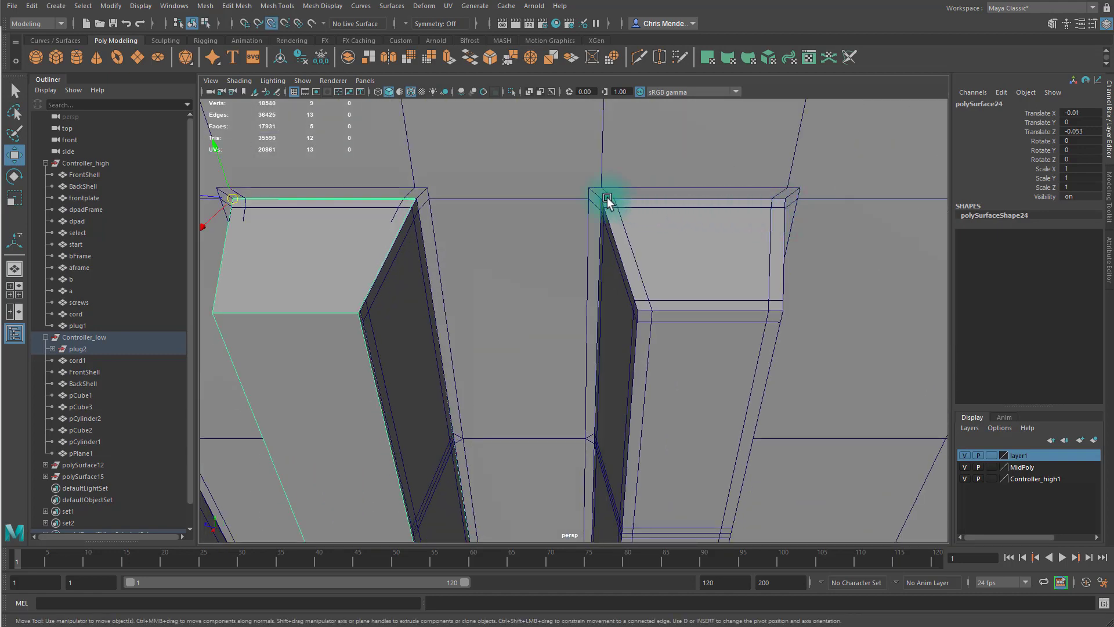
pyautogui.moveTo(608, 199); pyautogui.dragTo(604, 199, button='middle')
# - Hide the Controller_high1 layer and delete the leftover original rib that overlaps the first simplified rib
pyautogui.click(965, 478)
pyautogui.keyDown('alt'); pyautogui.moveTo(888, 448); pyautogui.dragTo(747, 366); pyautogui.keyUp('alt')
pyautogui.keyDown('alt'); pyautogui.moveTo(748, 366); pyautogui.dragTo(786, 365, button='right'); pyautogui.keyUp('alt')
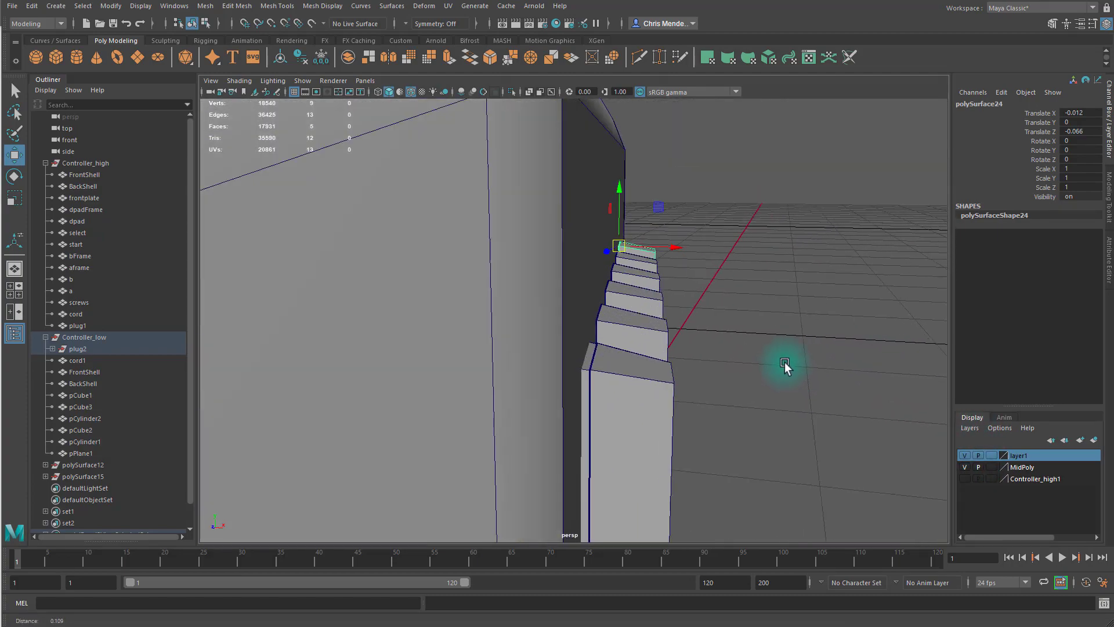
pyautogui.click(586, 375)
pyautogui.click(587, 375)
pyautogui.click(673, 396)
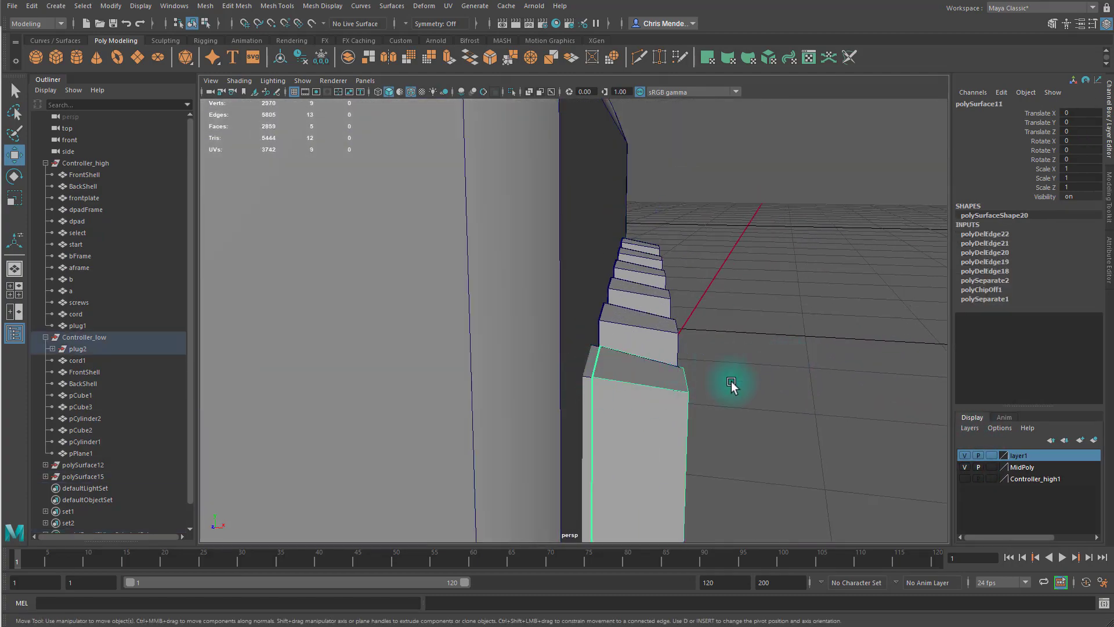
pyautogui.press('Delete')
# - Examine the row of simplified ribs from both sides against the plug body and select the last rib
pyautogui.click(668, 355)
pyautogui.keyDown('alt'); pyautogui.moveTo(772, 299); pyautogui.dragTo(732, 311); pyautogui.keyUp('alt')
pyautogui.keyDown('alt'); pyautogui.moveTo(733, 311); pyautogui.dragTo(721, 339, button='right'); pyautogui.keyUp('alt')
pyautogui.click(770, 392)
pyautogui.keyDown('alt'); pyautogui.moveTo(770, 392); pyautogui.dragTo(545, 372); pyautogui.keyUp('alt')
pyautogui.keyDown('alt'); pyautogui.moveTo(545, 373); pyautogui.dragTo(573, 376, button='right'); pyautogui.keyUp('alt')
pyautogui.keyDown('alt'); pyautogui.moveTo(573, 376); pyautogui.dragTo(423, 400); pyautogui.keyUp('alt')
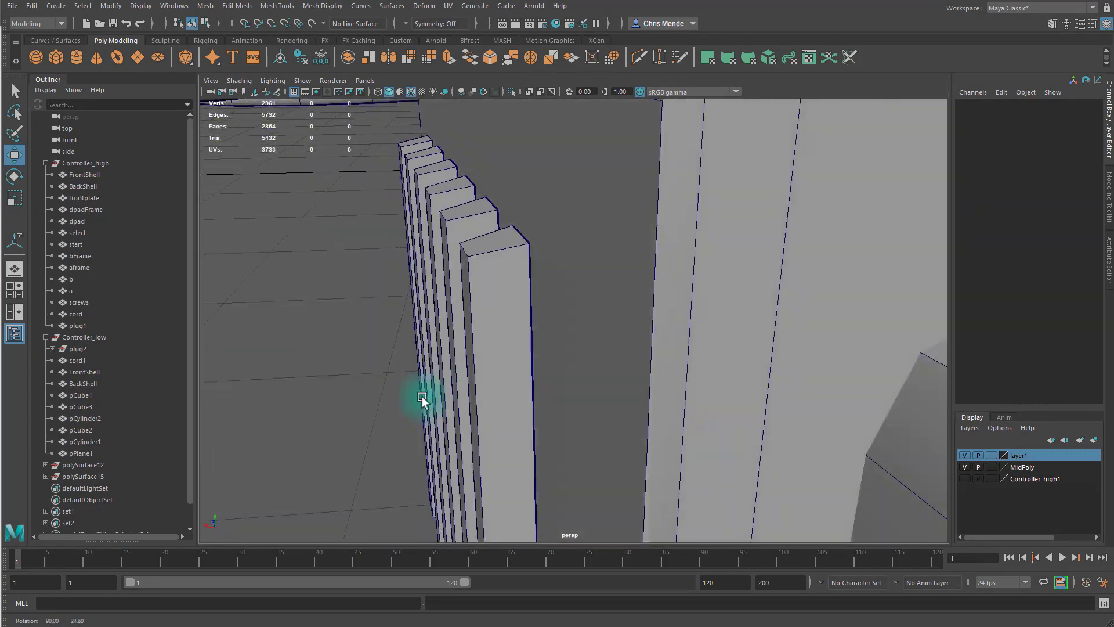
pyautogui.keyDown('alt'); pyautogui.moveTo(545, 378); pyautogui.dragTo(509, 369, button='right'); pyautogui.keyUp('alt')
pyautogui.keyDown('alt'); pyautogui.moveTo(508, 370); pyautogui.dragTo(605, 319); pyautogui.keyUp('alt')
pyautogui.click(603, 320)
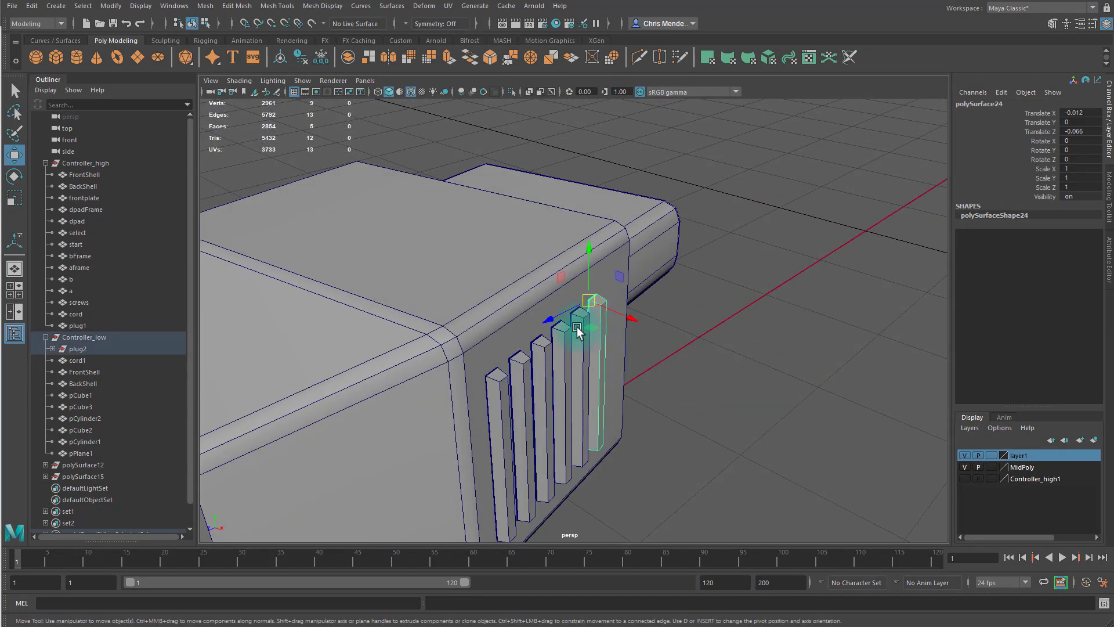
# - Select all six simplified ribs on the plug's side and combine them into one mesh
pyautogui.keyDown('shift'); pyautogui.click(521, 396); pyautogui.keyUp('shift')
pyautogui.keyDown('shift'); pyautogui.click(497, 414); pyautogui.keyUp('shift')
pyautogui.keyDown('alt'); pyautogui.moveTo(649, 453); pyautogui.dragTo(528, 444); pyautogui.keyUp('alt')
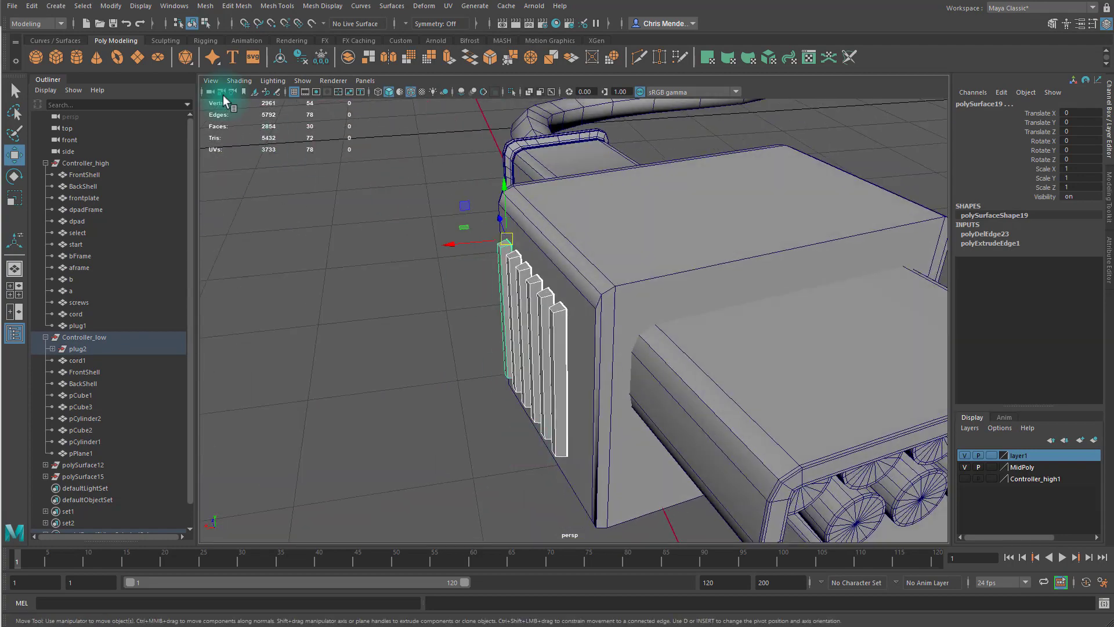
pyautogui.click(205, 6)
pyautogui.click(245, 47)
# - Duplicate the combined rib mesh and mirror the copy by setting Scale X and Scale Z to -1
pyautogui.keyDown('alt'); pyautogui.moveTo(632, 300); pyautogui.dragTo(611, 317); pyautogui.keyUp('alt')
pyautogui.hotkey('ctrl', 'd')
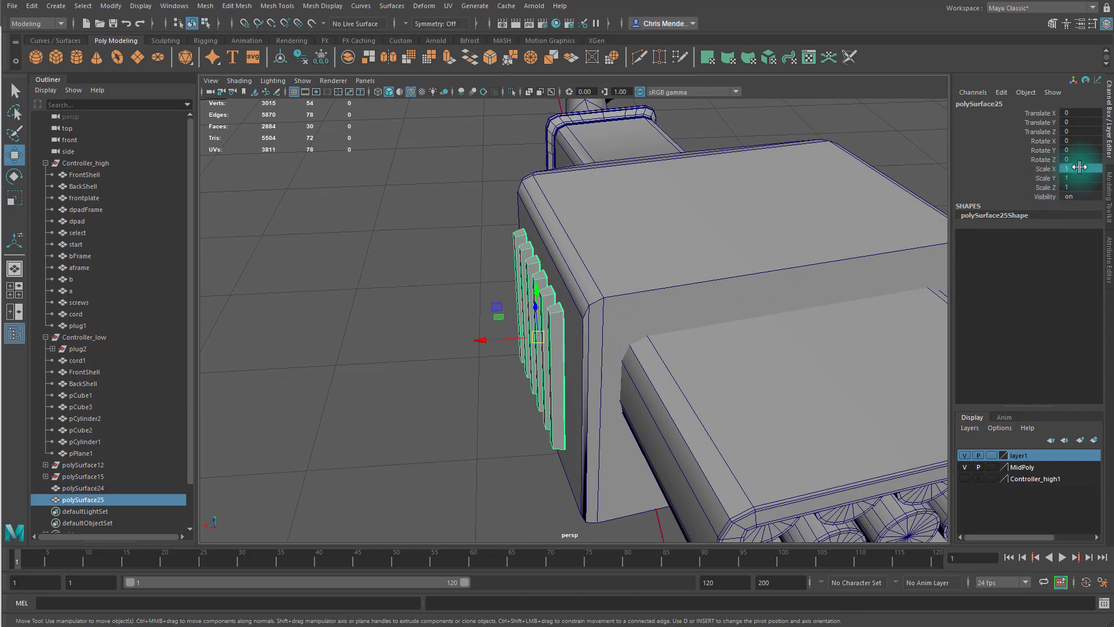
pyautogui.write('-1')
pyautogui.press('Return')
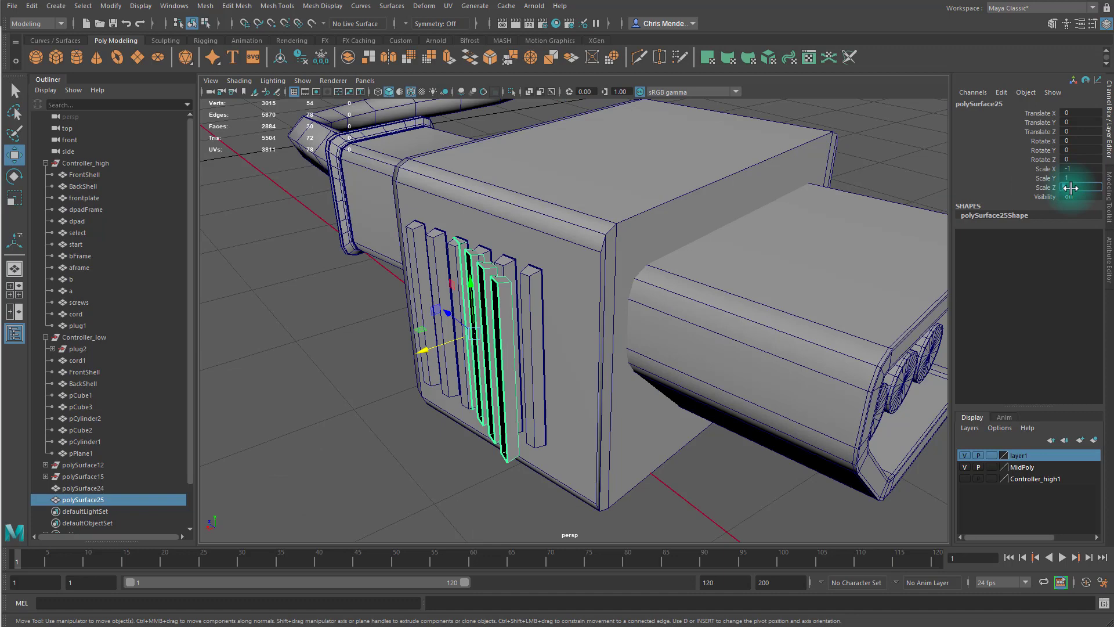
pyautogui.press('Return')
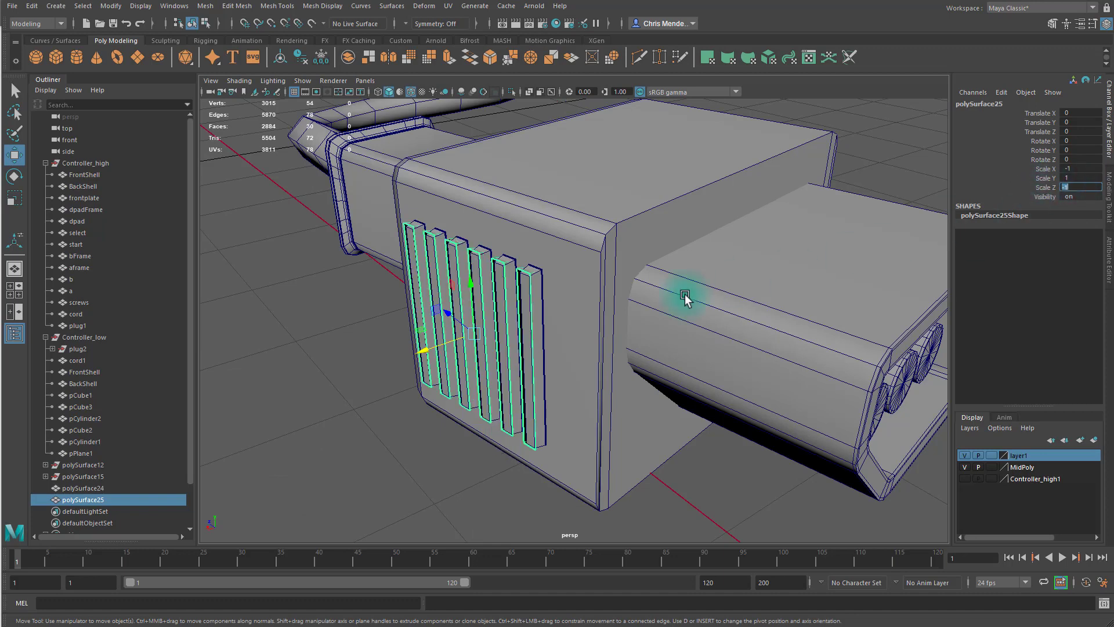
# - Show the Controller_high1 layer and snap the mirrored ribs by their corner pivot to the matching high-poly rib vertex on the plug's opposite side
pyautogui.keyDown('alt'); pyautogui.moveTo(686, 298); pyautogui.dragTo(370, 332); pyautogui.keyUp('alt')
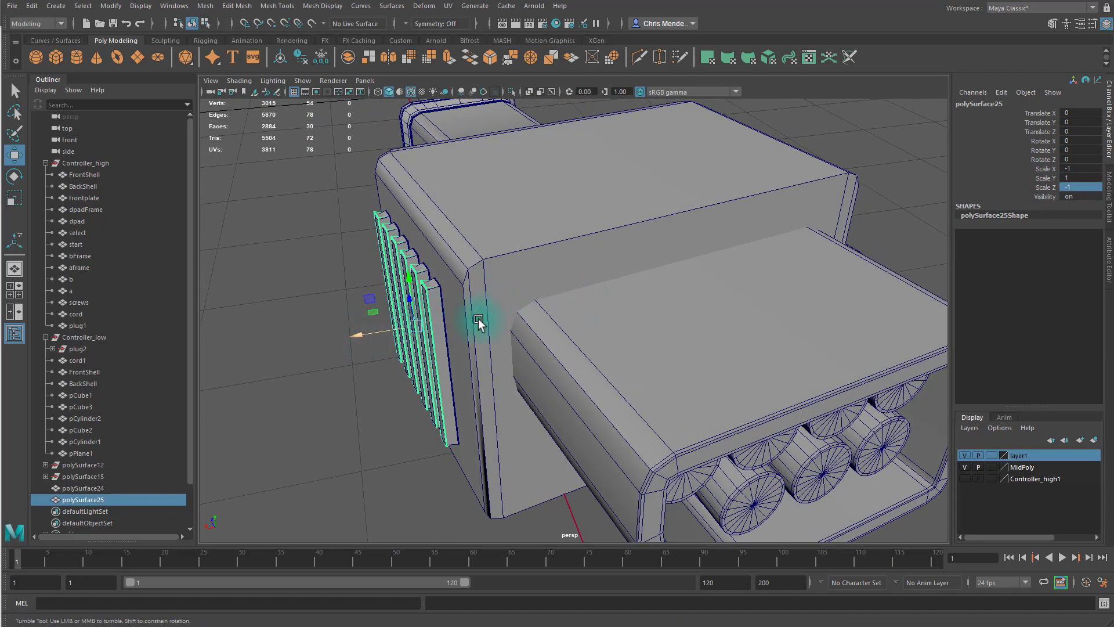
pyautogui.keyDown('alt'); pyautogui.moveTo(478, 319); pyautogui.dragTo(519, 323); pyautogui.keyUp('alt')
pyautogui.scroll(5, 510, 325)
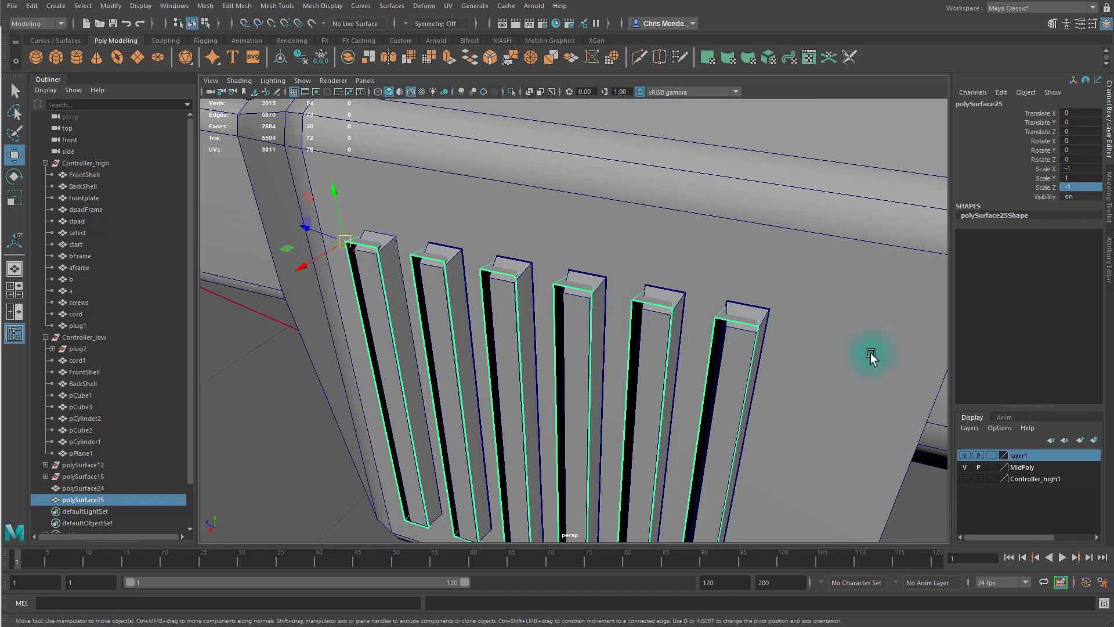
pyautogui.click(964, 479)
pyautogui.keyDown('alt'); pyautogui.moveTo(758, 356); pyautogui.dragTo(541, 271); pyautogui.keyUp('alt')
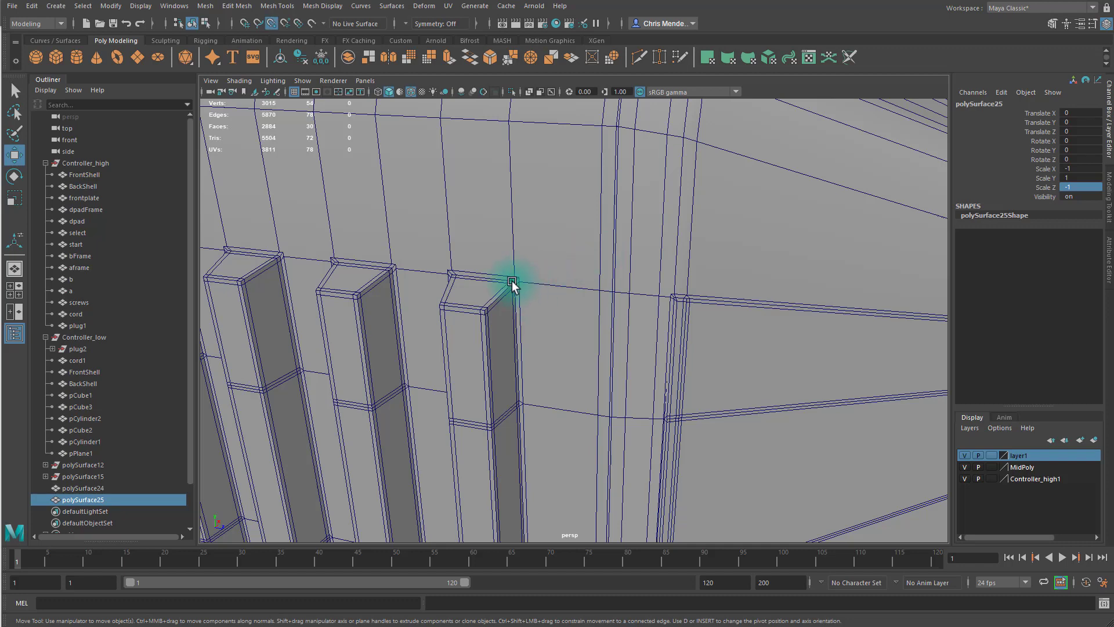
pyautogui.moveTo(512, 281); pyautogui.dragTo(514, 283, button='middle')
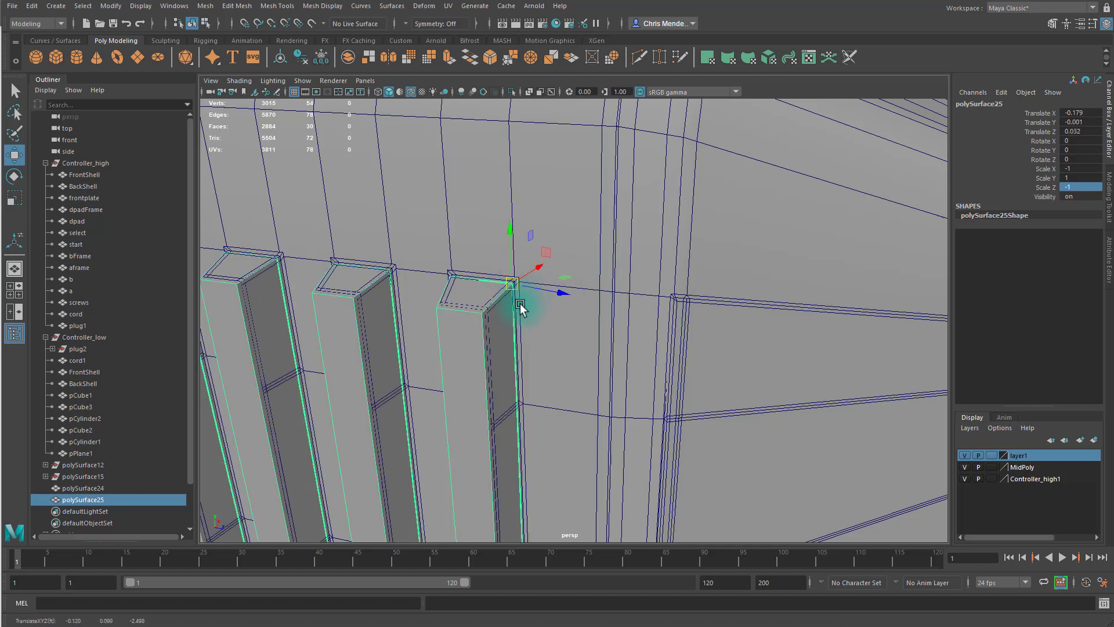
pyautogui.scroll(5, 522, 306)
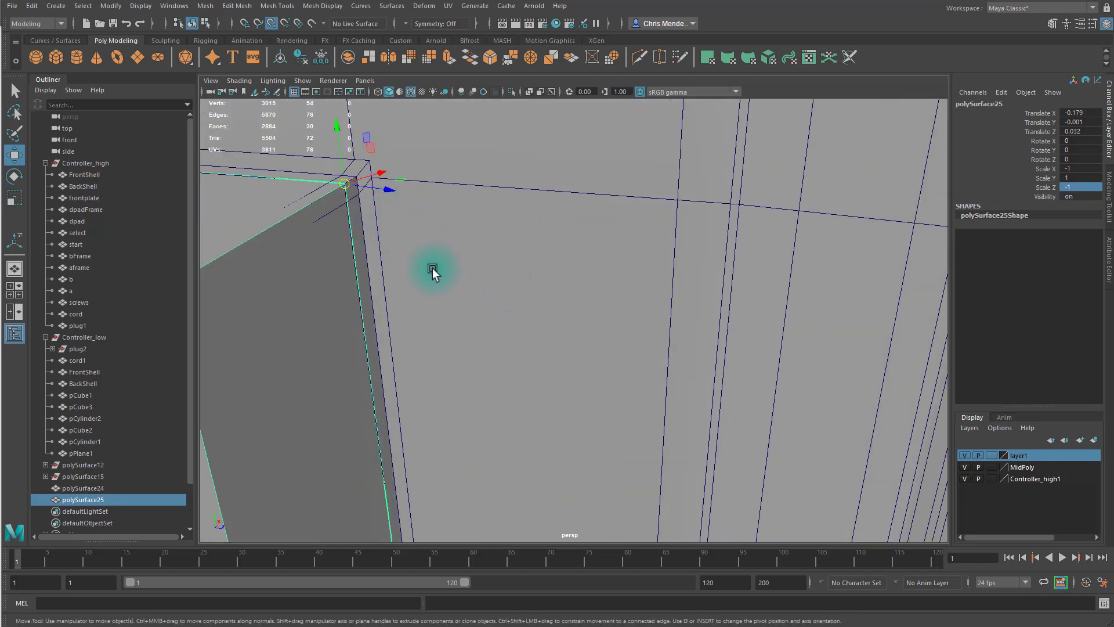
pyautogui.moveTo(433, 271); pyautogui.dragTo(364, 174, button='middle')
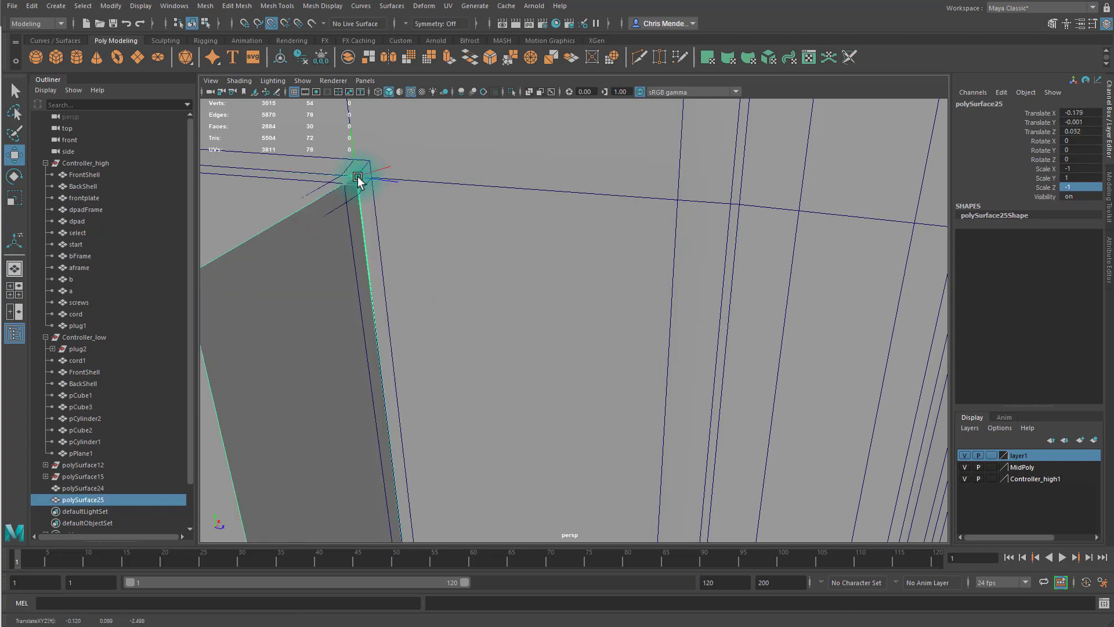
pyautogui.scroll(-5, 515, 218)
pyautogui.keyDown('alt'); pyautogui.moveTo(495, 234); pyautogui.dragTo(420, 243); pyautogui.keyUp('alt')
pyautogui.press('f')
pyautogui.scroll(-5, 673, 271)
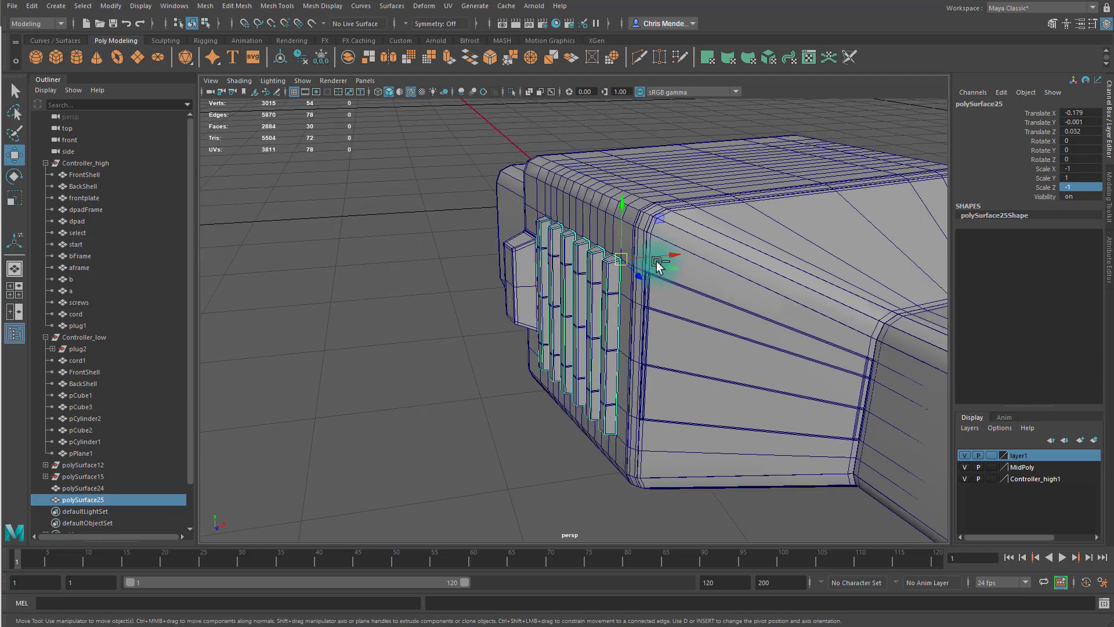
# - Check the mirrored ribs in isolation and hide the Controller_high1 layer to inspect the ribs and side block on the low-poly plug
pyautogui.hotkey('ctrl', '1')
pyautogui.keyDown('alt'); pyautogui.moveTo(658, 274); pyautogui.dragTo(783, 331); pyautogui.keyUp('alt')
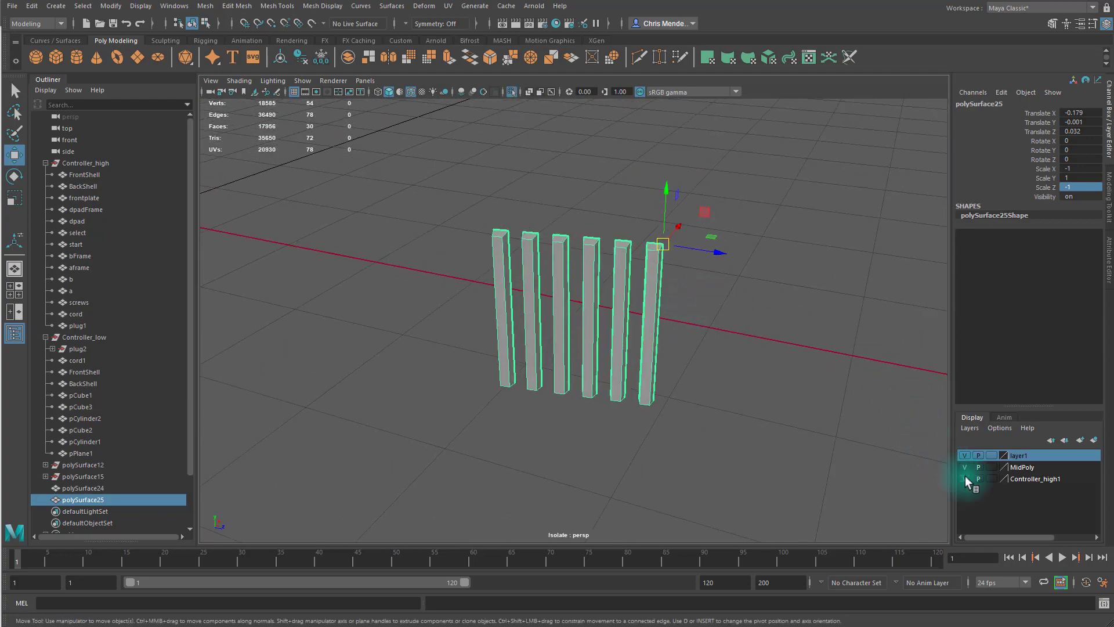
pyautogui.hotkey('ctrl', '1')
pyautogui.keyDown('alt'); pyautogui.moveTo(587, 358); pyautogui.dragTo(455, 284); pyautogui.keyUp('alt')
pyautogui.click(649, 378)
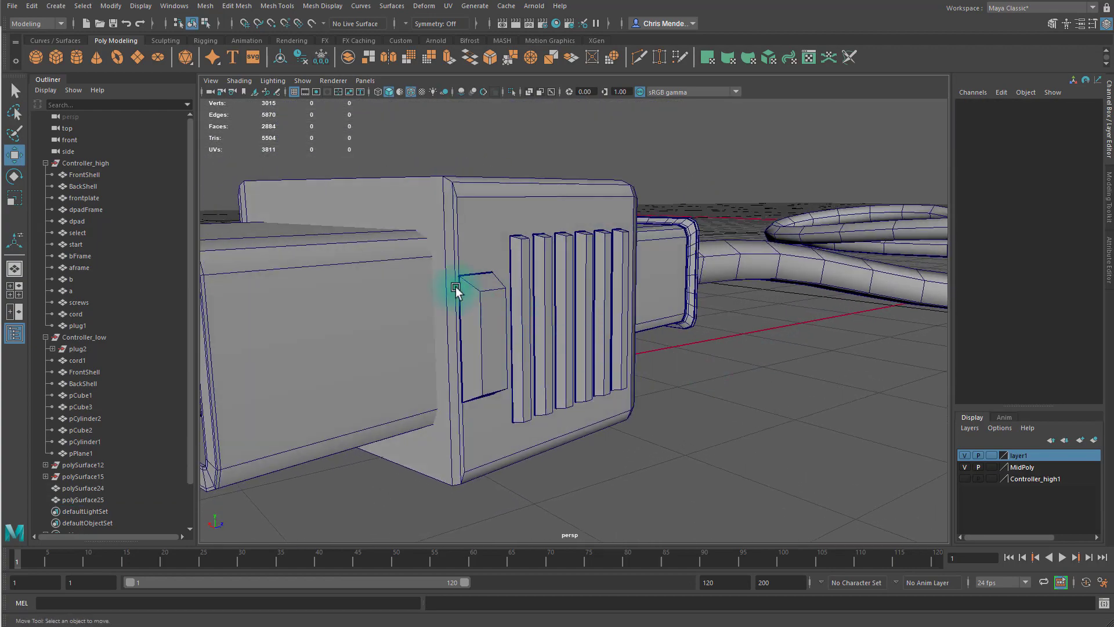
pyautogui.click(486, 326)
pyautogui.moveTo(381, 300)
pyautogui.keyDown('alt'); pyautogui.mouseDown()
pyautogui.moveTo(474, 315)
pyautogui.moveTo(386, 313)
pyautogui.mouseUp(); pyautogui.keyUp('alt')
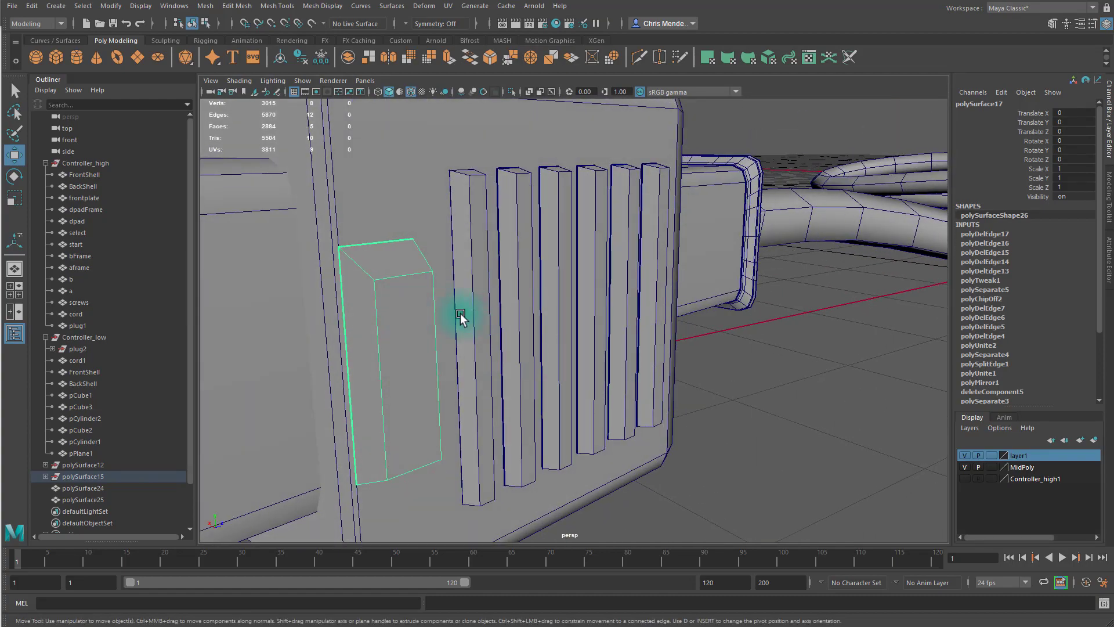
pyautogui.keyDown('alt'); pyautogui.moveTo(460, 313); pyautogui.dragTo(401, 315, button='right'); pyautogui.keyUp('alt')
# - Delete the extra edge loops around the connector housing's rim and check the simplified housing in isolation
pyautogui.click(363, 340)
pyautogui.keyDown('alt'); pyautogui.moveTo(409, 306); pyautogui.dragTo(522, 296); pyautogui.keyUp('alt')
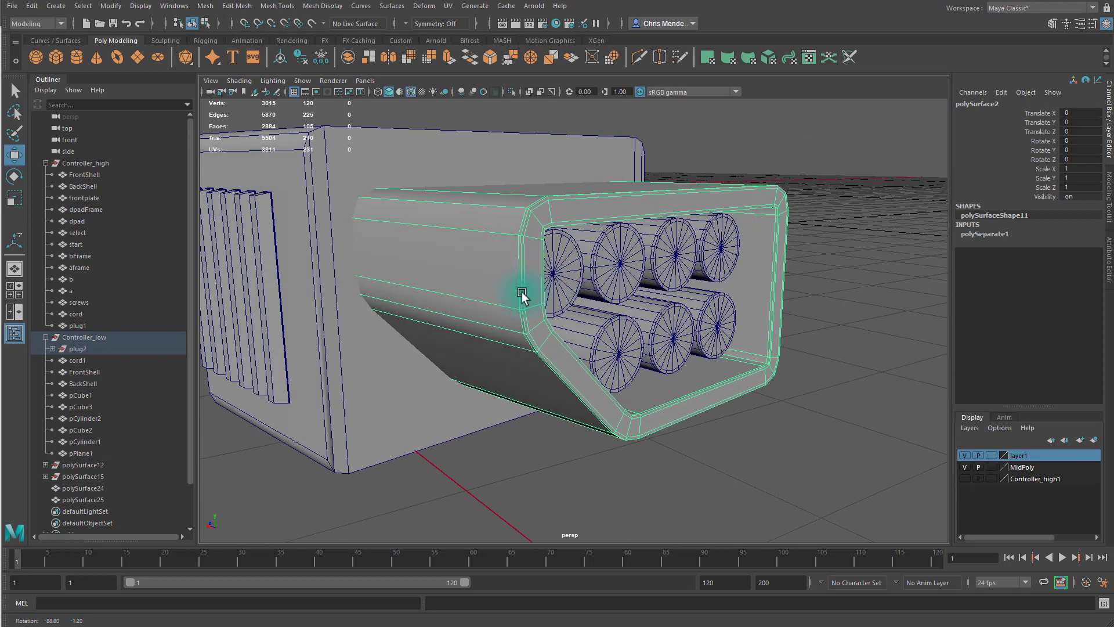
pyautogui.moveTo(511, 270); pyautogui.dragTo(510, 226, button='right')
pyautogui.doubleClick(509, 253)
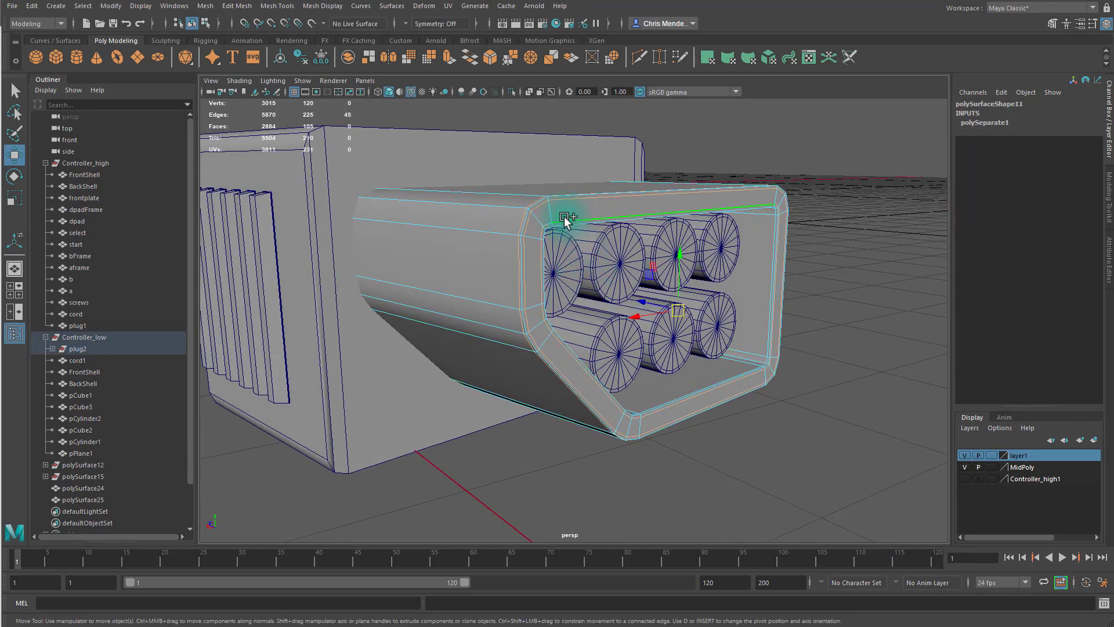
pyautogui.keyDown('alt'); pyautogui.moveTo(622, 250); pyautogui.dragTo(707, 217); pyautogui.keyUp('alt')
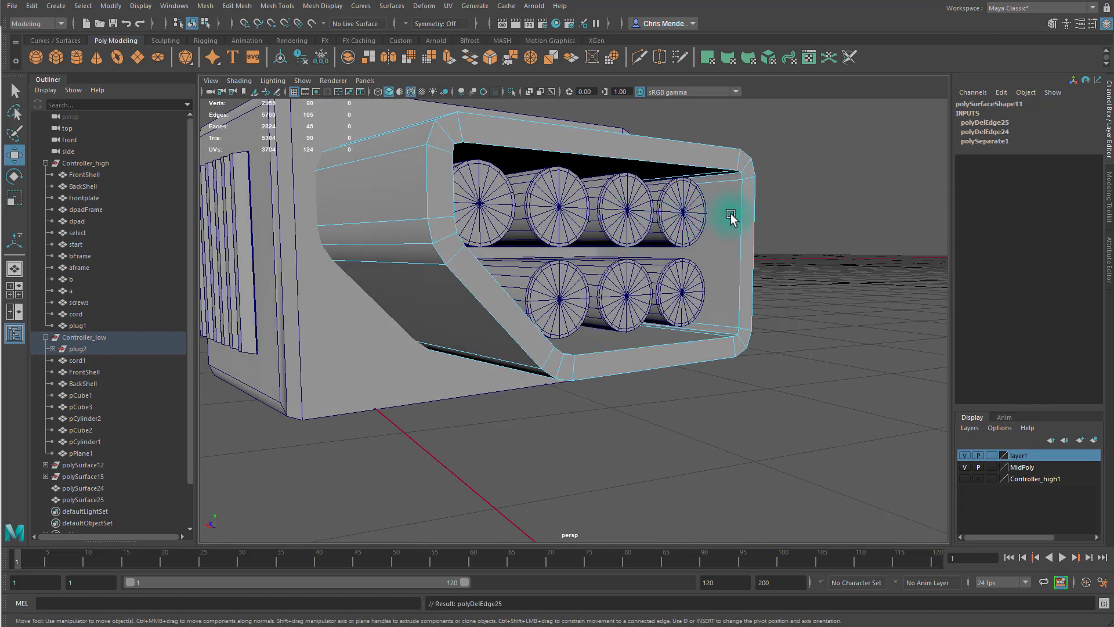
pyautogui.moveTo(731, 217); pyautogui.dragTo(773, 200, button='right')
pyautogui.hotkey('ctrl', '1')
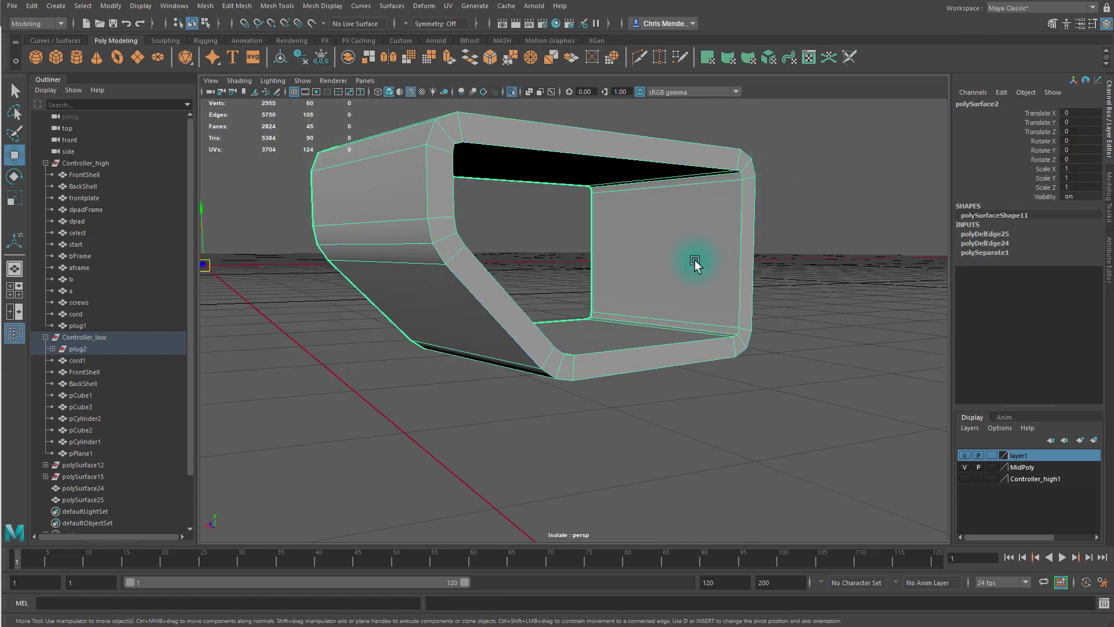
pyautogui.moveTo(690, 273)
pyautogui.keyDown('alt'); pyautogui.mouseDown()
pyautogui.moveTo(533, 256)
pyautogui.moveTo(435, 278)
pyautogui.moveTo(674, 282)
pyautogui.mouseUp(); pyautogui.keyUp('alt')
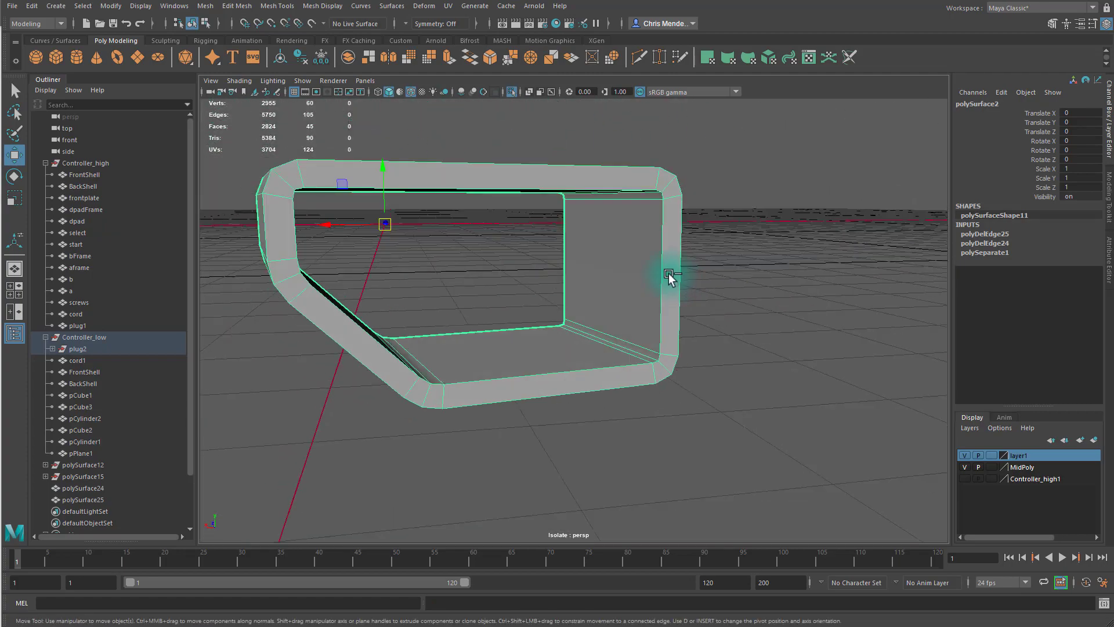
pyautogui.hotkey('ctrl', '1')
pyautogui.moveTo(497, 259)
pyautogui.keyDown('alt'); pyautogui.mouseDown()
pyautogui.moveTo(461, 259)
pyautogui.moveTo(479, 246)
pyautogui.mouseUp(); pyautogui.keyUp('alt')
pyautogui.click(470, 214)
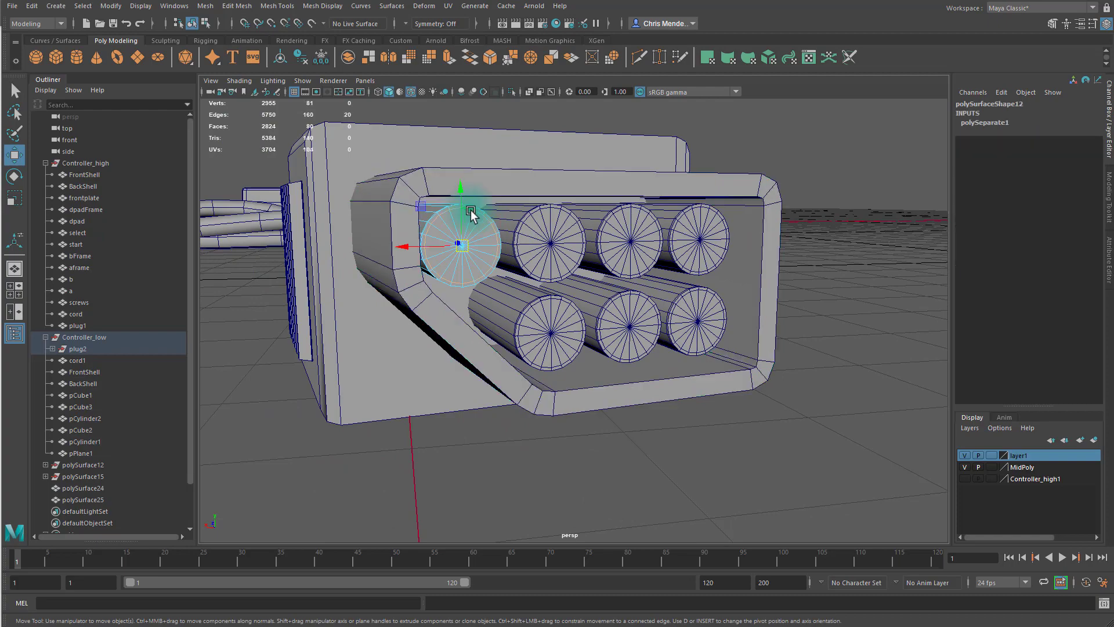
pyautogui.click(535, 210)
pyautogui.hotkey('ctrl', 'z')
pyautogui.keyDown('alt'); pyautogui.moveTo(483, 230); pyautogui.dragTo(498, 248, button='middle'); pyautogui.keyUp('alt')
pyautogui.scroll(3, 499, 248)
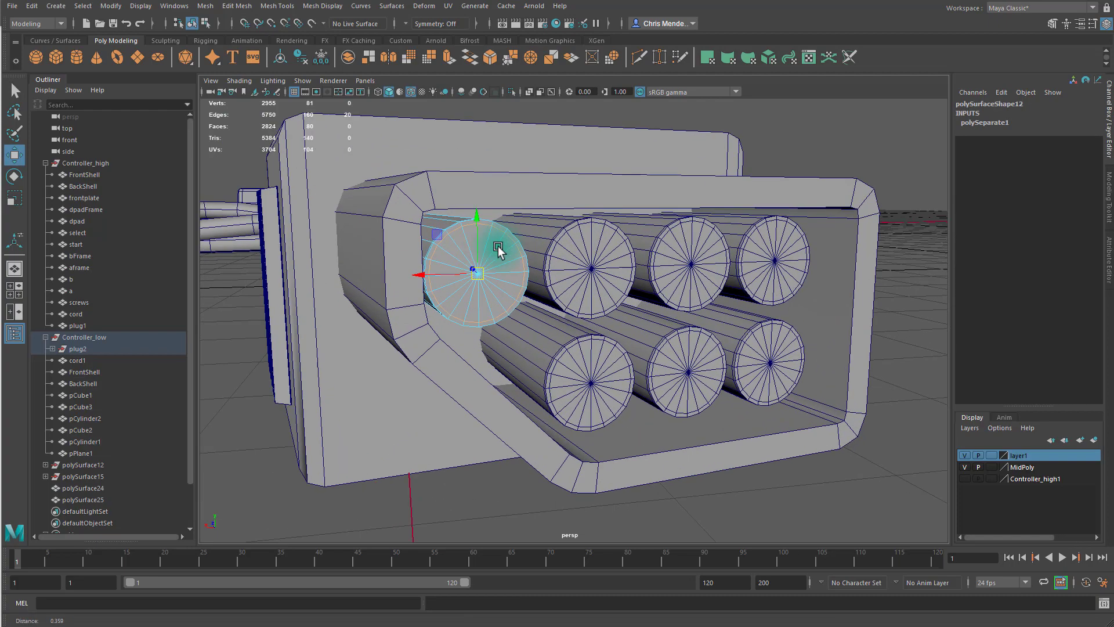
pyautogui.hotkey('ctrl', 'z')
pyautogui.hotkey('ctrl', 'z')
pyautogui.hotkey('ctrl', 'z')
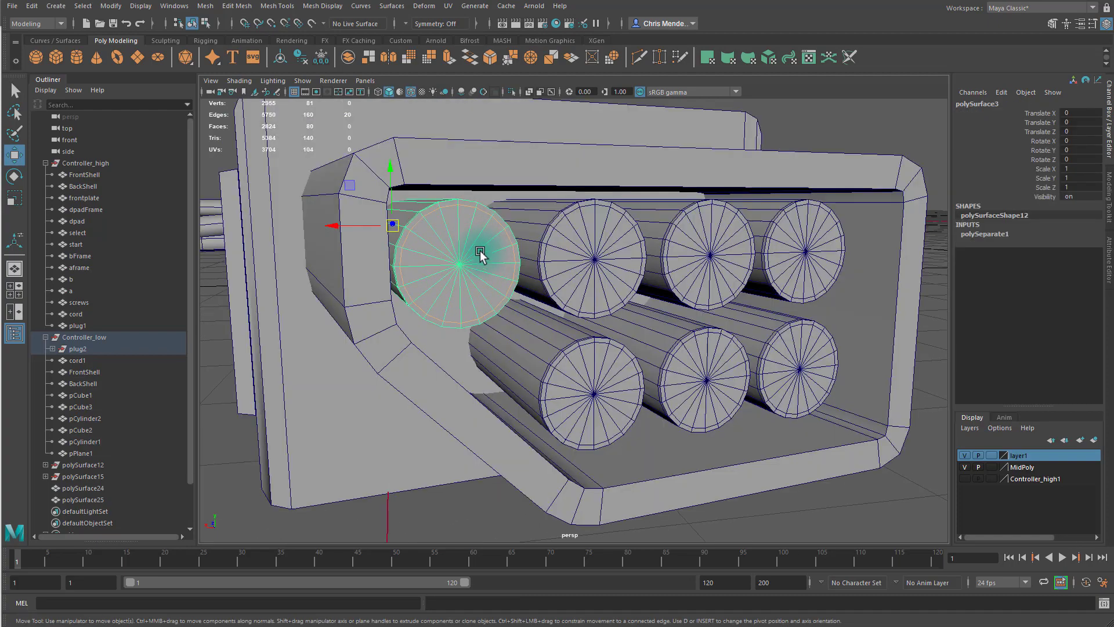
# - Isolate the first upper-row connector pin and delete its two extra bevel edge loops
pyautogui.hotkey('ctrl', '1')
pyautogui.moveTo(493, 250); pyautogui.dragTo(482, 216, button='right')
pyautogui.doubleClick(465, 208)
pyautogui.keyDown('alt'); pyautogui.moveTo(465, 212); pyautogui.dragTo(565, 270); pyautogui.keyUp('alt')
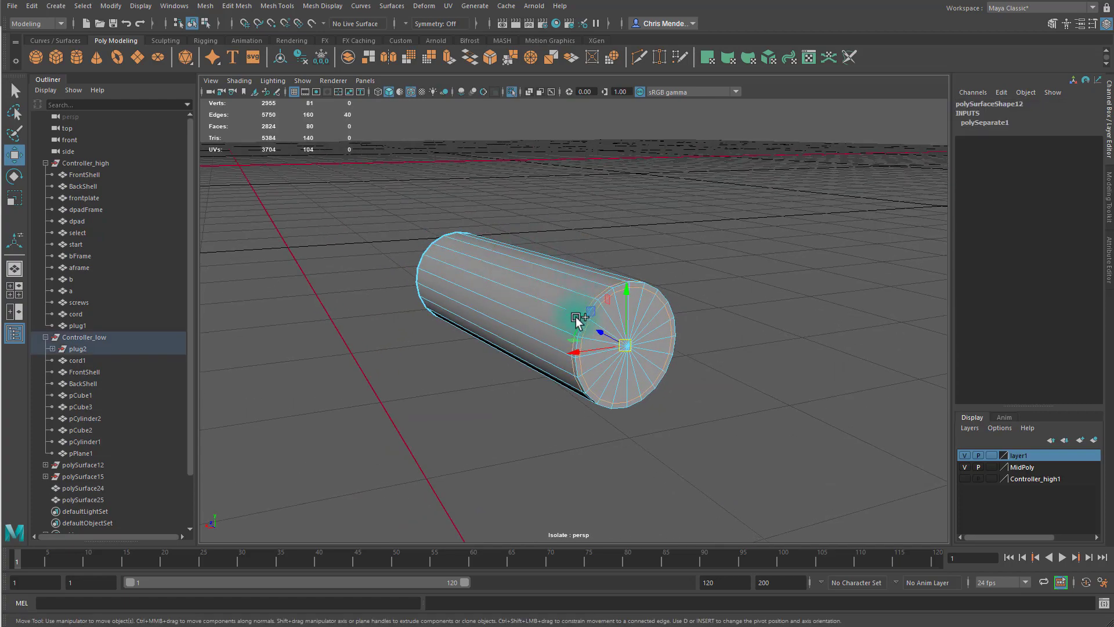
pyautogui.press('q')
pyautogui.moveTo(593, 313); pyautogui.dragTo(695, 246, button='right')
pyautogui.keyDown('alt'); pyautogui.moveTo(701, 322); pyautogui.dragTo(410, 243); pyautogui.keyUp('alt')
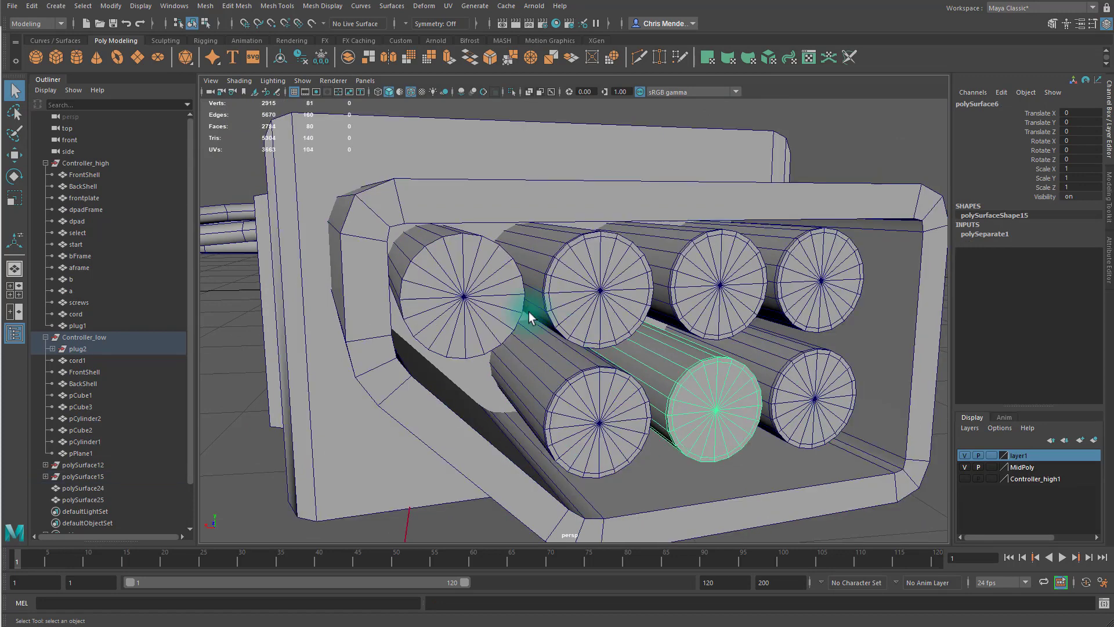
# - Replace the second upper-row pin with a duplicate of the simplified pin, snapped by its front centre vertex
pyautogui.hotkey('ctrl', 'd')
pyautogui.press('w')
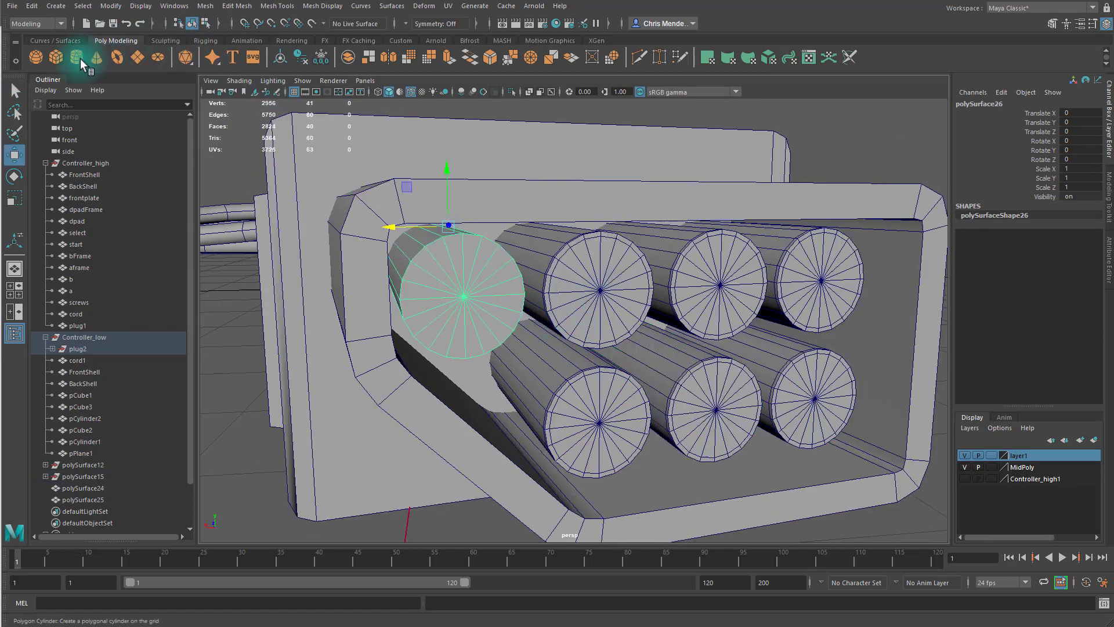
pyautogui.press('d')
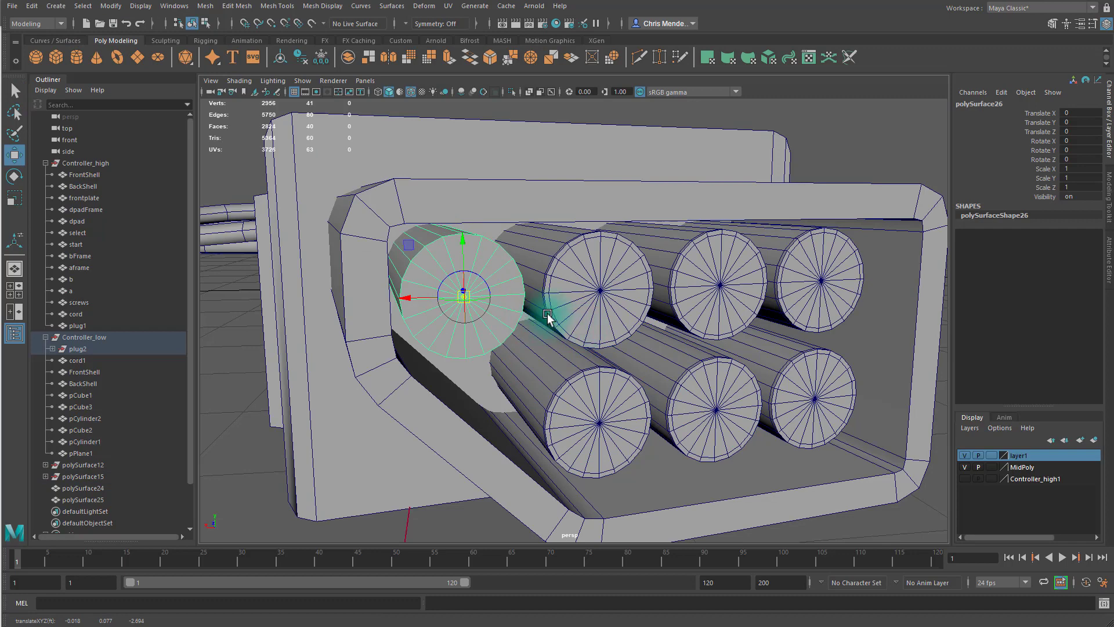
pyautogui.middleClick(598, 296)
pyautogui.click(542, 257)
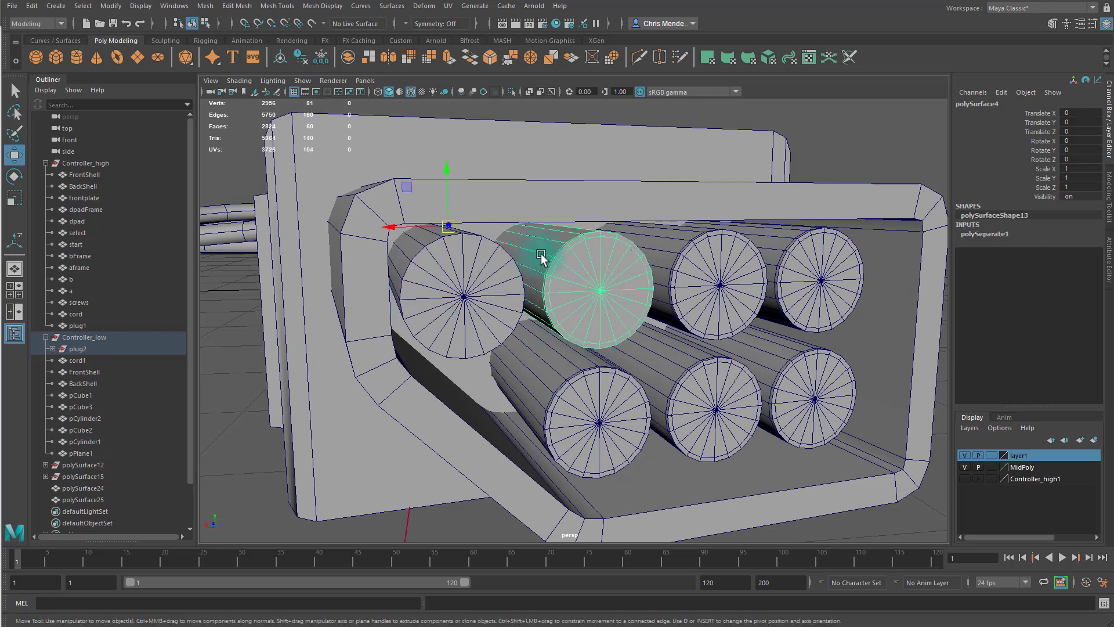
pyautogui.press('Delete')
# - Replace the third and fourth upper-row pins with duplicates of the simplified pin snapped to their front centre vertices
pyautogui.keyDown('alt'); pyautogui.moveTo(749, 325); pyautogui.dragTo(612, 292, button='middle'); pyautogui.keyUp('alt')
pyautogui.keyDown('alt'); pyautogui.moveTo(611, 295); pyautogui.dragTo(385, 249); pyautogui.keyUp('alt')
pyautogui.click(385, 249)
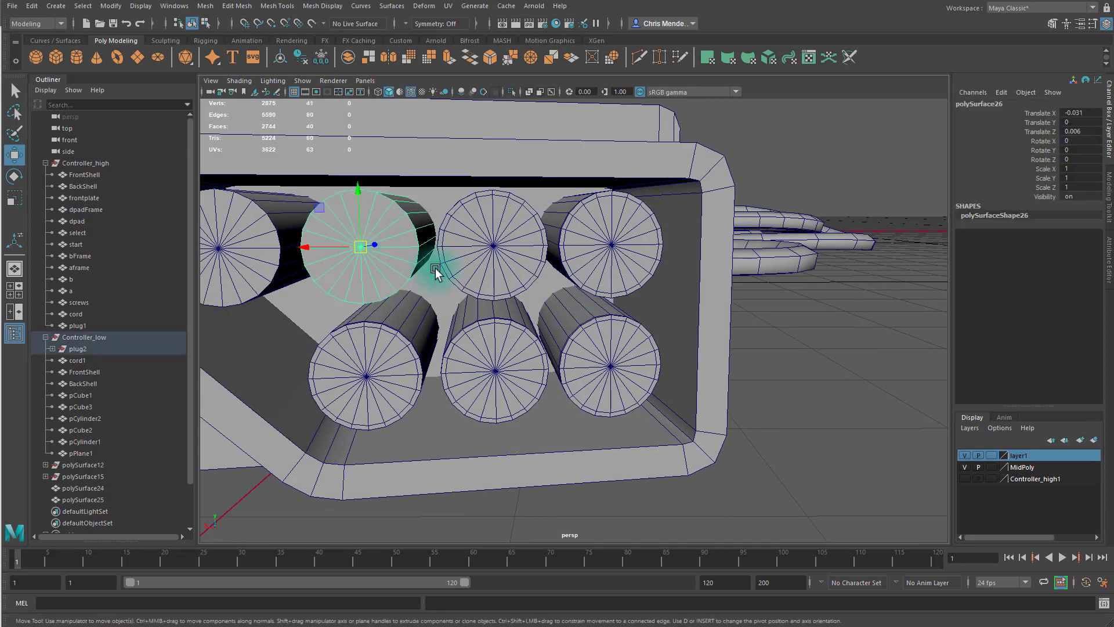
pyautogui.middleClick(485, 247)
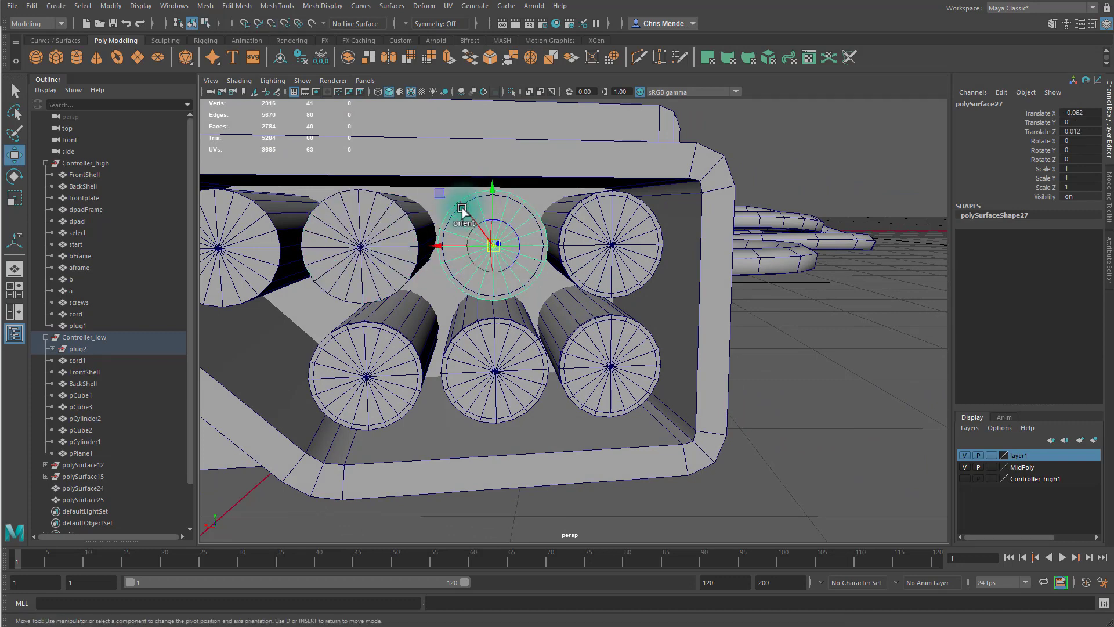
pyautogui.keyDown('ctrl'); pyautogui.click(462, 209); pyautogui.keyUp('ctrl')
pyautogui.keyDown('ctrl'); pyautogui.click(525, 245); pyautogui.keyUp('ctrl')
pyautogui.click(450, 218)
pyautogui.press('Delete')
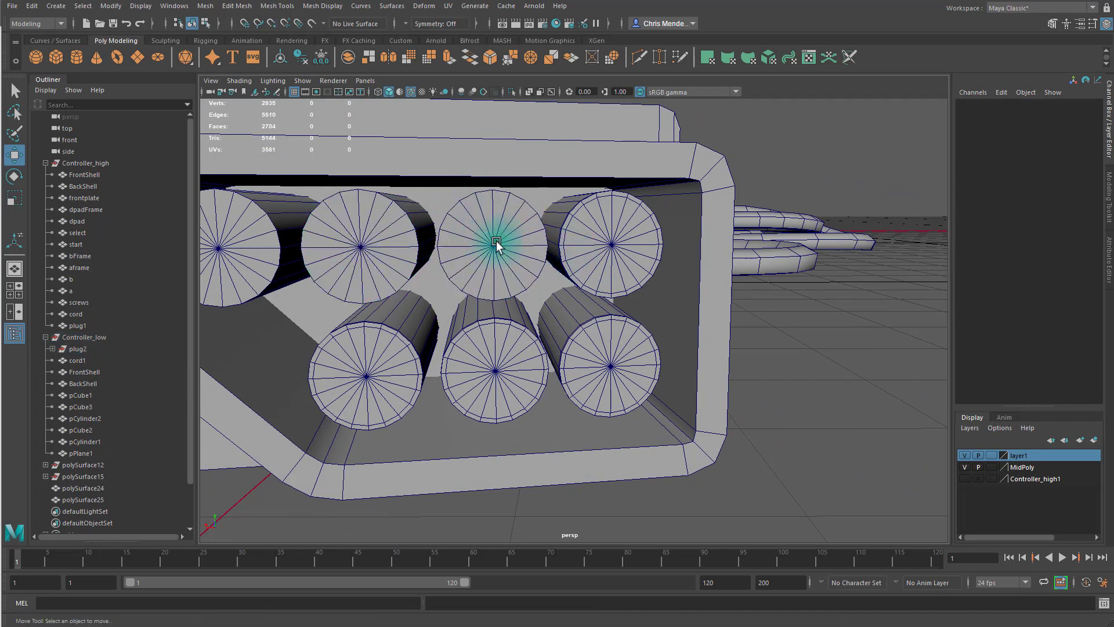
pyautogui.click(496, 244)
pyautogui.click(610, 261)
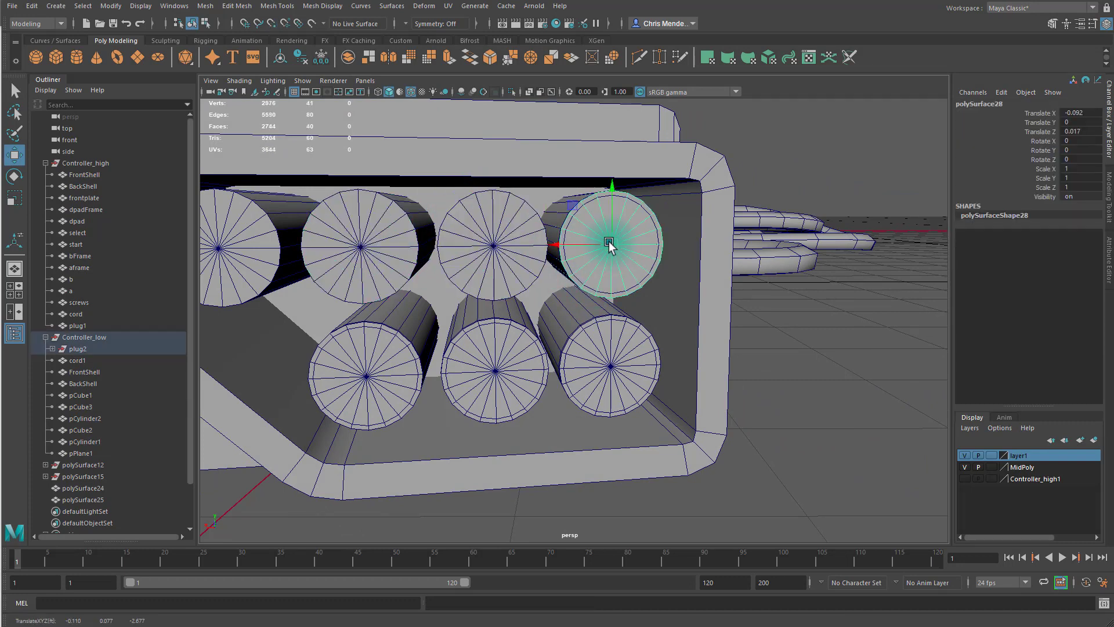
pyautogui.press('Delete')
# - Delete the three unsimplified pins in the connector's lower row
pyautogui.click(406, 342)
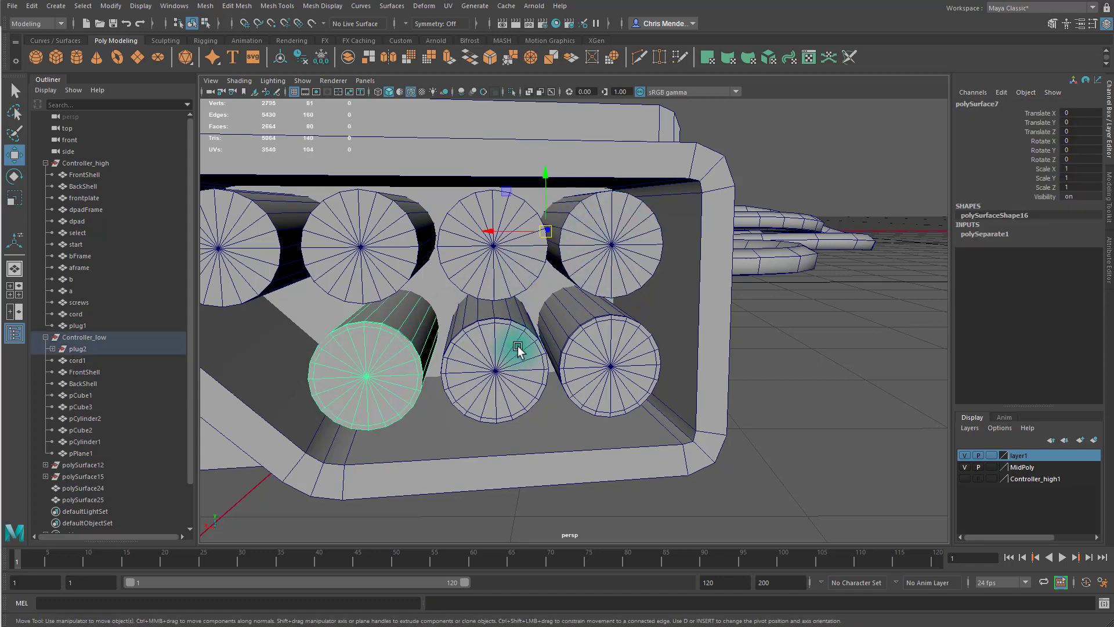
pyautogui.keyDown('shift'); pyautogui.click(517, 350); pyautogui.keyUp('shift')
pyautogui.keyDown('shift'); pyautogui.click(610, 348); pyautogui.keyUp('shift')
pyautogui.press('Delete')
# - Duplicate the second to fourth upper-row pins and snap the copies onto the lower-row pins of the Controller_high1 layer, shown only for reference
pyautogui.click(430, 244)
pyautogui.keyDown('shift'); pyautogui.click(495, 248); pyautogui.keyUp('shift')
pyautogui.keyDown('shift'); pyautogui.click(617, 247); pyautogui.keyUp('shift')
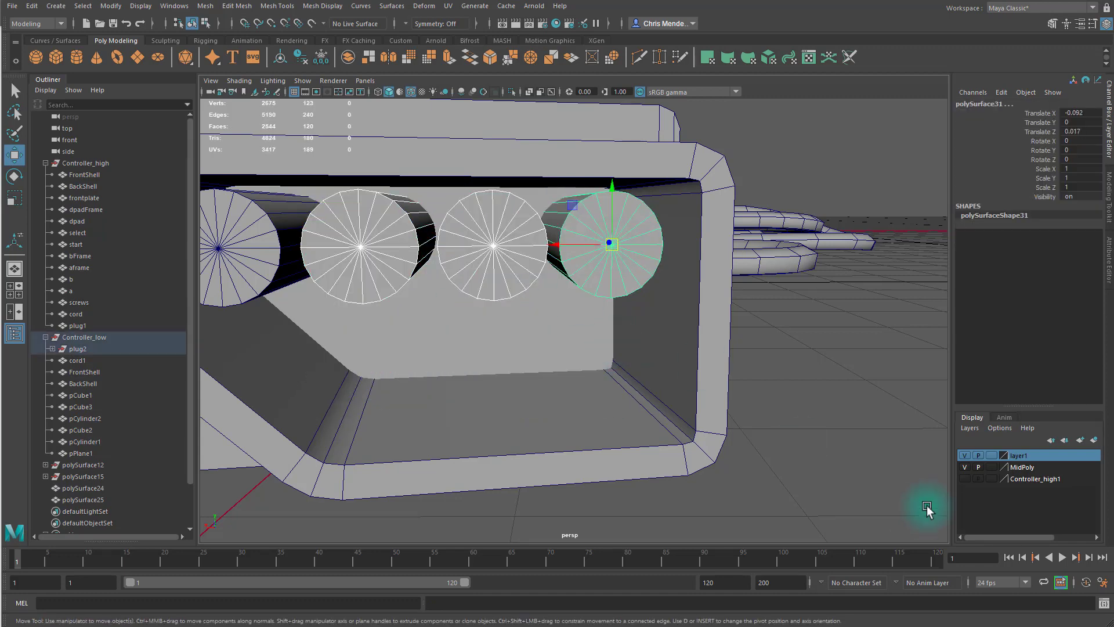
pyautogui.click(965, 479)
pyautogui.click(613, 188)
pyautogui.middleClick(611, 369)
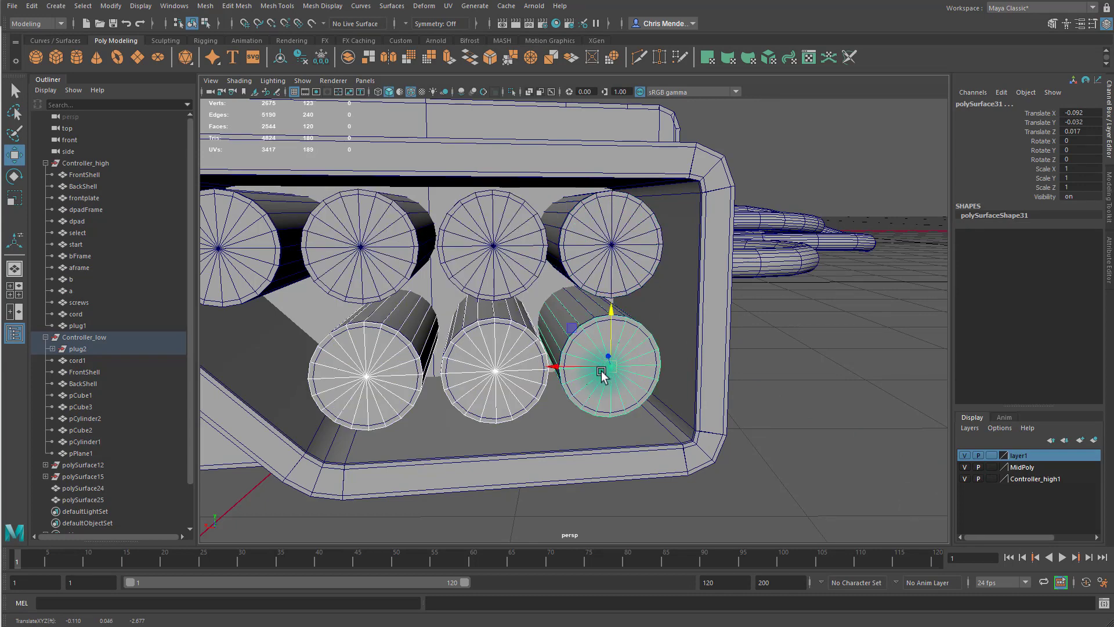
pyautogui.click(965, 479)
pyautogui.keyDown('alt'); pyautogui.moveTo(525, 386); pyautogui.dragTo(598, 363); pyautogui.keyUp('alt')
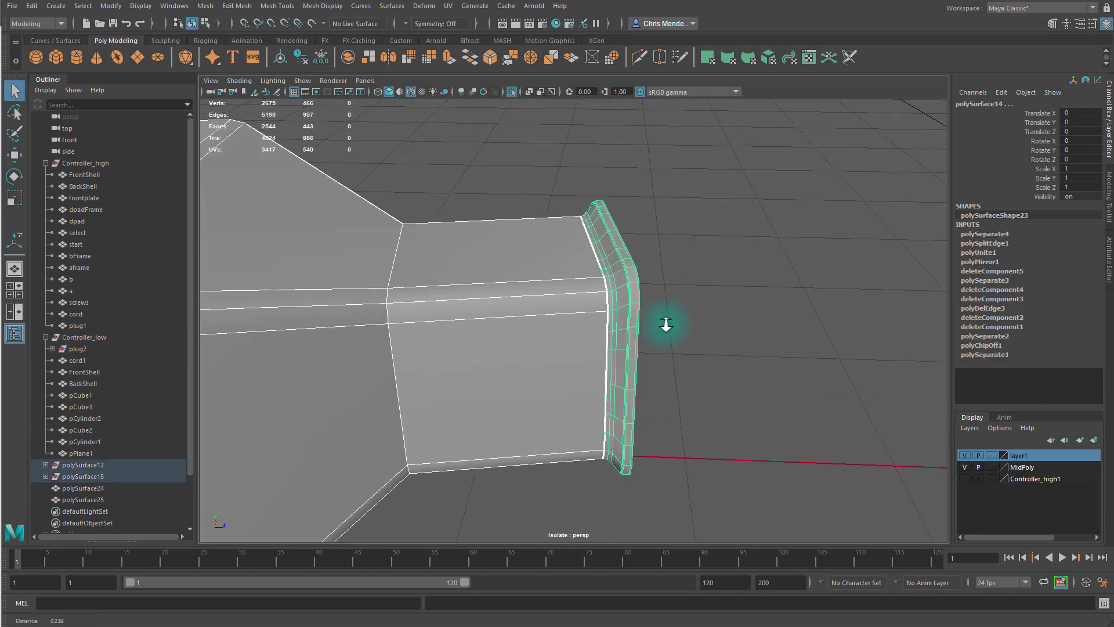
# - Delete the surplus edge loops across and along the first side of the rim piece at the plug's end
pyautogui.keyDown('alt'); pyautogui.moveTo(666, 319); pyautogui.dragTo(699, 353); pyautogui.keyUp('alt')
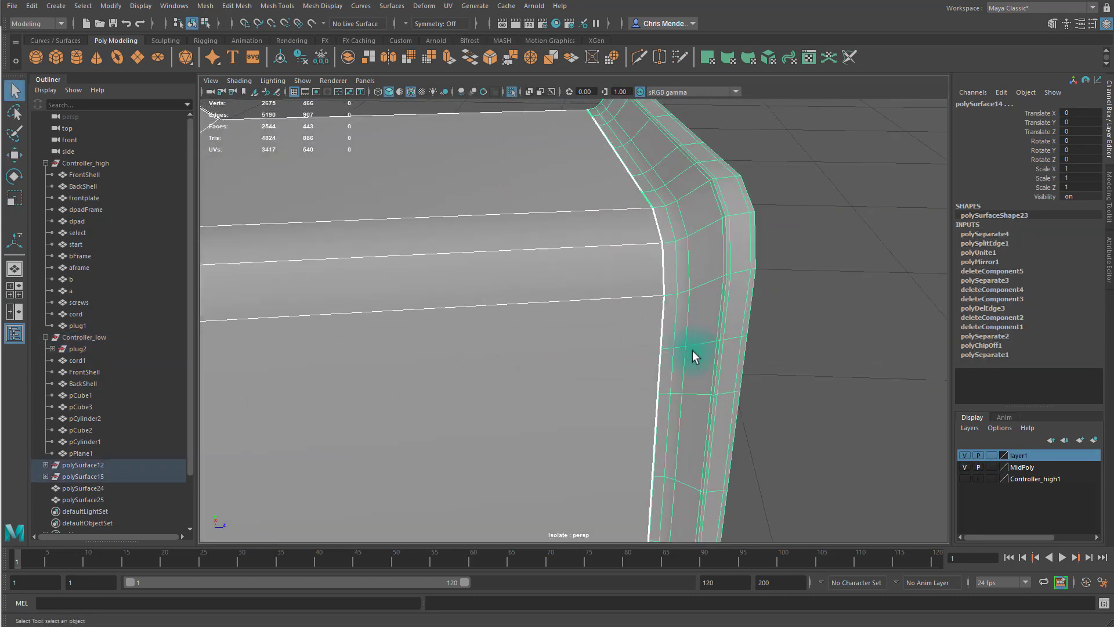
pyautogui.click(667, 350)
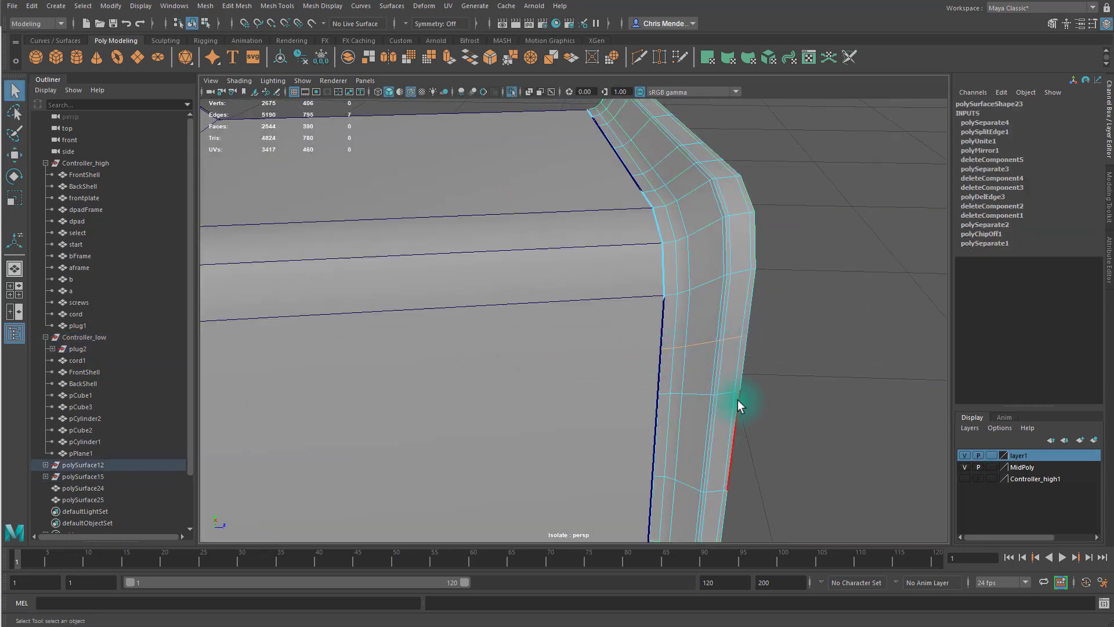
pyautogui.keyDown('shift'); pyautogui.doubleClick(660, 473); pyautogui.keyUp('shift')
pyautogui.keyDown('alt'); pyautogui.moveTo(691, 475); pyautogui.dragTo(653, 328, button='middle'); pyautogui.keyUp('alt')
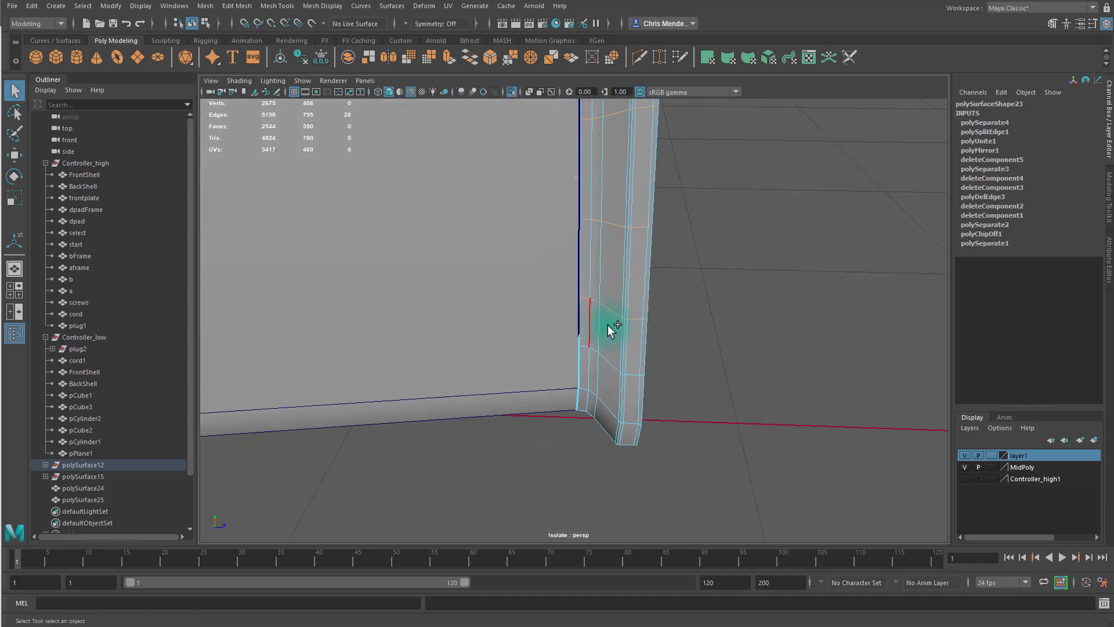
pyautogui.keyDown('shift'); pyautogui.doubleClick(587, 347); pyautogui.keyUp('shift')
pyautogui.keyDown('alt'); pyautogui.moveTo(762, 392); pyautogui.dragTo(695, 284); pyautogui.keyUp('alt')
pyautogui.hotkey('ctrl', 'Delete')
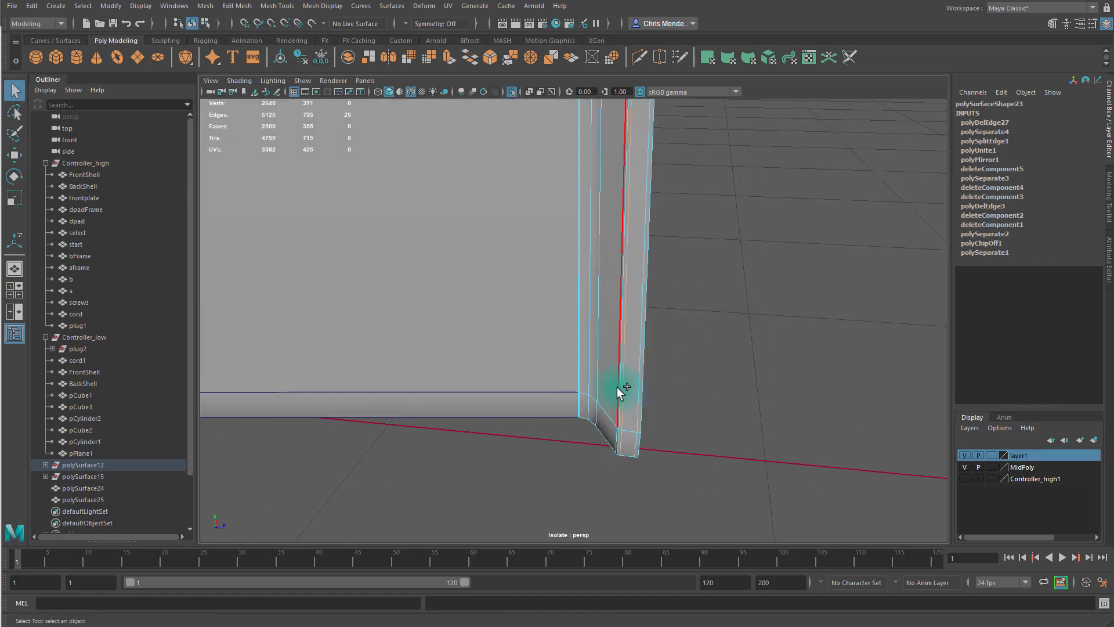
pyautogui.hotkey('ctrl', 'Delete')
# - Delete the two unneeded edge loops crossing the next side of the plug's rim piece
pyautogui.keyDown('alt'); pyautogui.moveTo(723, 413); pyautogui.dragTo(684, 394); pyautogui.keyUp('alt')
pyautogui.click(581, 300)
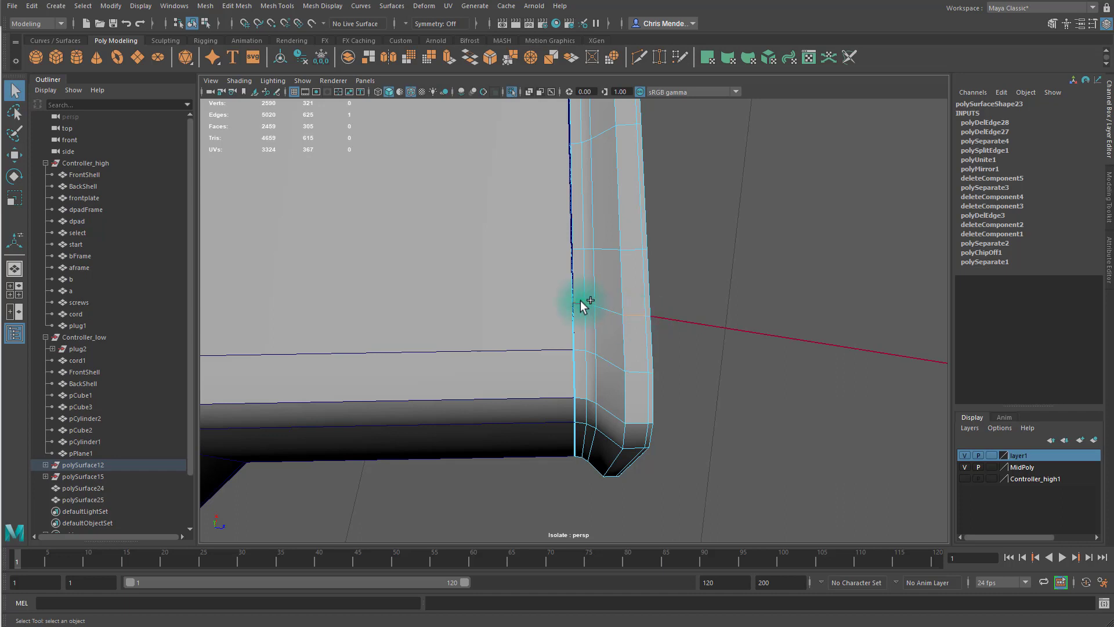
pyautogui.keyDown('shift'); pyautogui.doubleClick(628, 253); pyautogui.keyUp('shift')
pyautogui.keyDown('alt'); pyautogui.moveTo(639, 139); pyautogui.dragTo(633, 322, button='middle'); pyautogui.keyUp('alt')
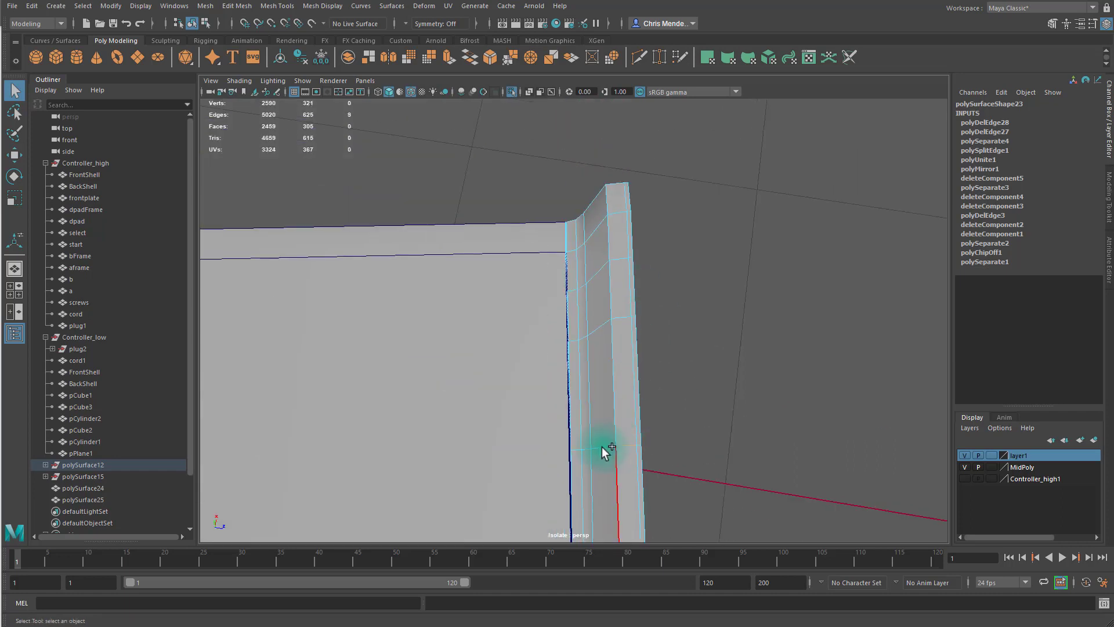
pyautogui.keyDown('shift'); pyautogui.doubleClick(623, 314); pyautogui.keyUp('shift')
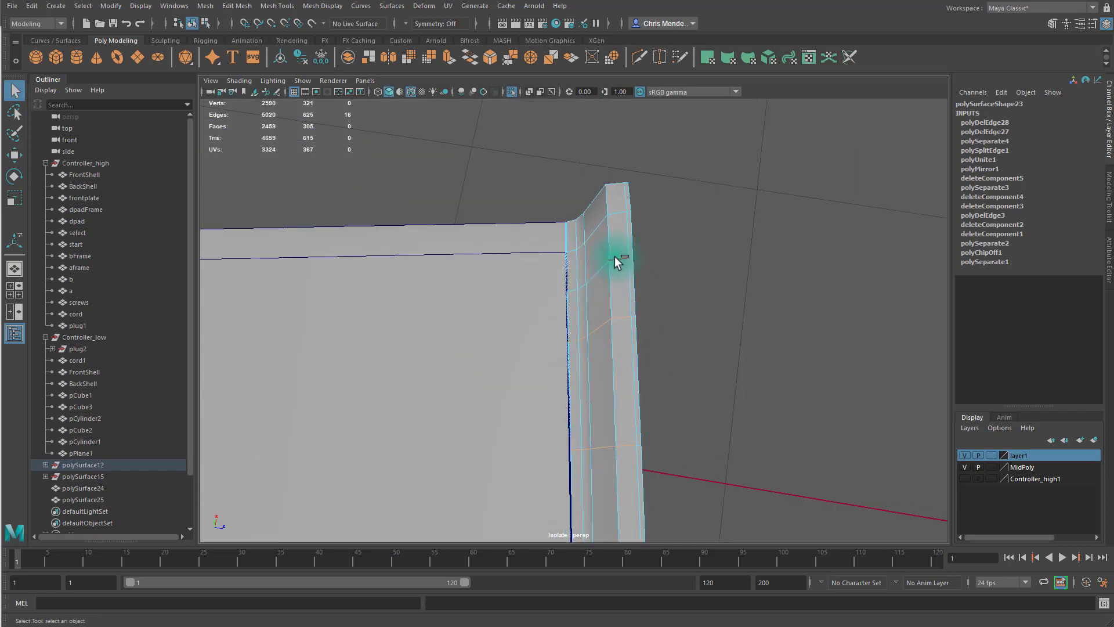
pyautogui.hotkey('ctrl', 'Delete')
# - Delete the surplus crosswise edge loops and leftover short edges on the opposite sides of the rim piece
pyautogui.keyDown('alt'); pyautogui.moveTo(570, 294); pyautogui.dragTo(498, 228); pyautogui.keyUp('alt')
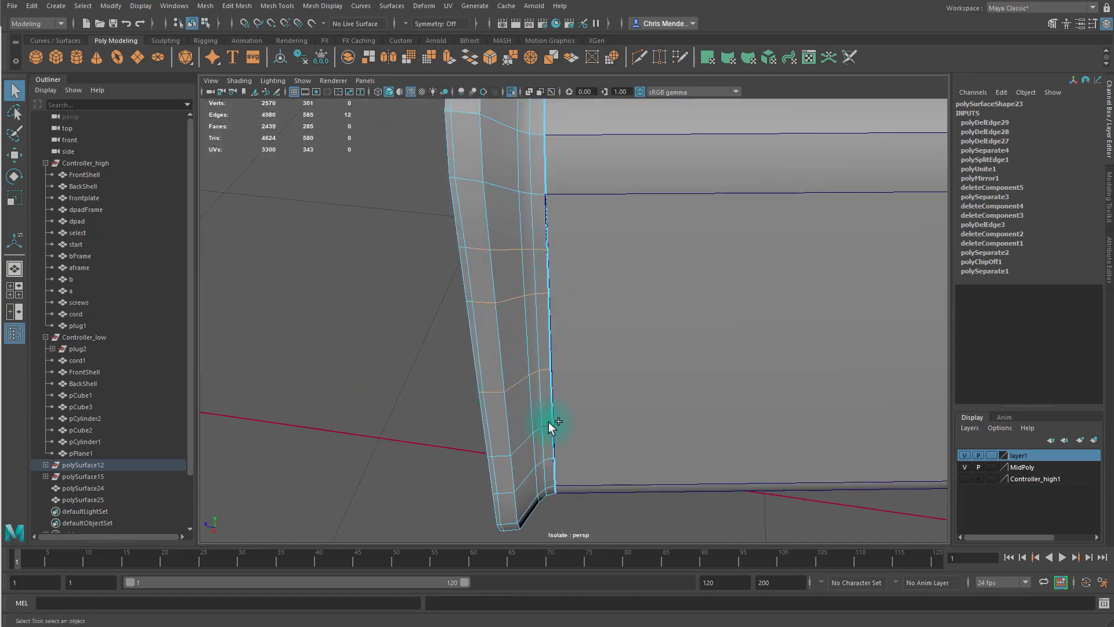
pyautogui.hotkey('ctrl', 'Delete')
pyautogui.keyDown('alt'); pyautogui.moveTo(515, 451); pyautogui.dragTo(539, 334); pyautogui.keyUp('alt')
pyautogui.hotkey('ctrl', 'Delete')
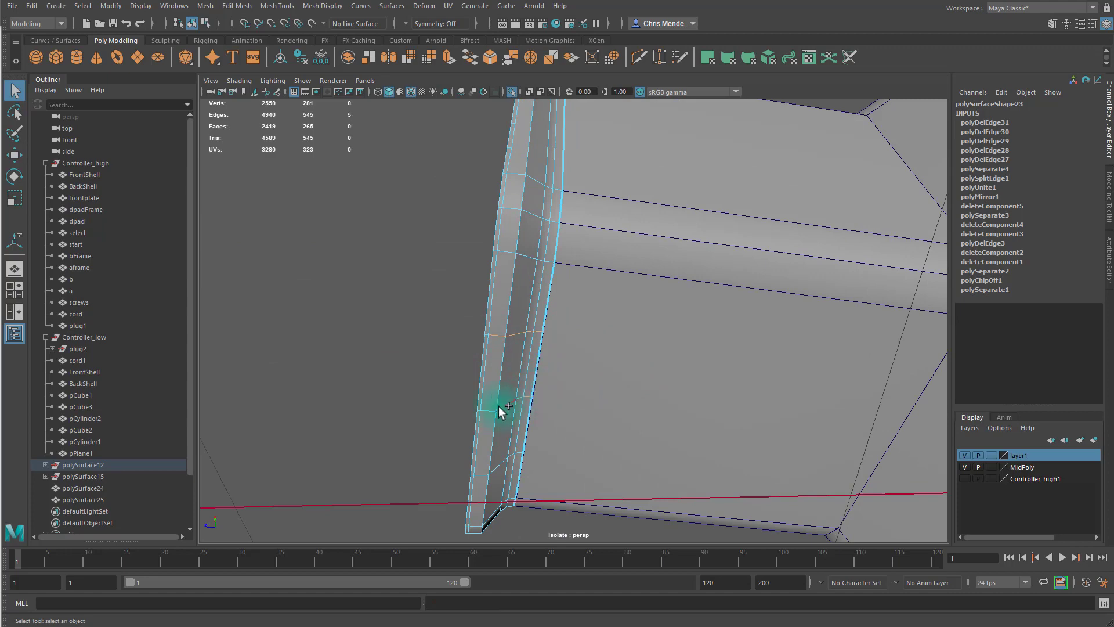
pyautogui.hotkey('ctrl', 'Delete')
pyautogui.click(520, 452)
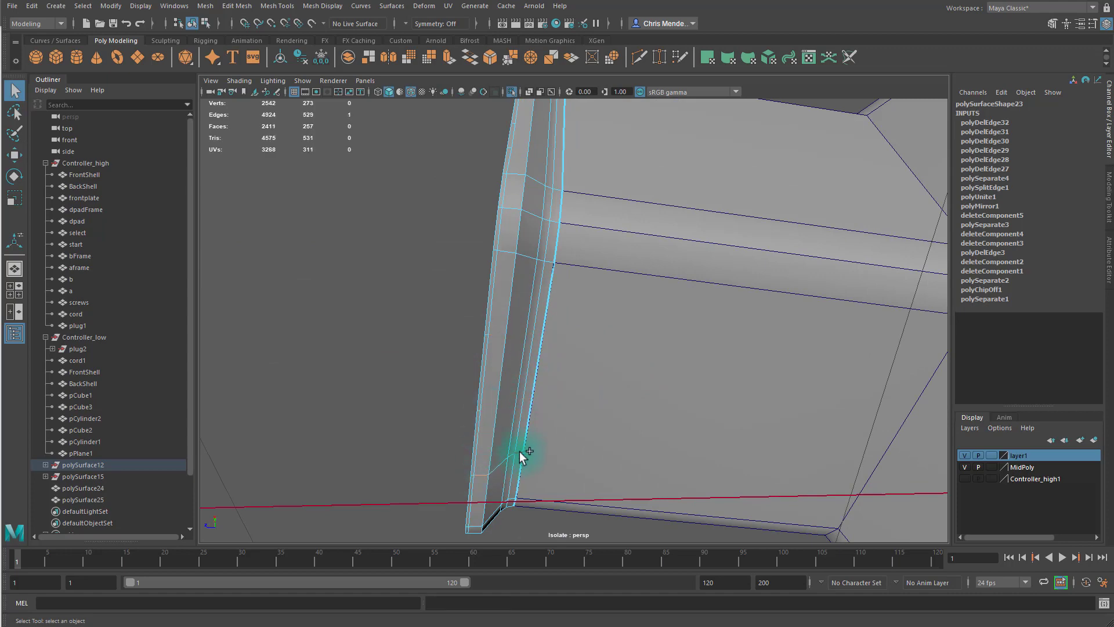
pyautogui.hotkey('ctrl', 'Delete')
# - Delete the extra edge loops bordering the front face of the rim piece
pyautogui.keyDown('alt'); pyautogui.moveTo(520, 451); pyautogui.dragTo(783, 365); pyautogui.keyUp('alt')
pyautogui.keyDown('alt'); pyautogui.moveTo(840, 460); pyautogui.dragTo(799, 420); pyautogui.keyUp('alt')
pyautogui.doubleClick(684, 316)
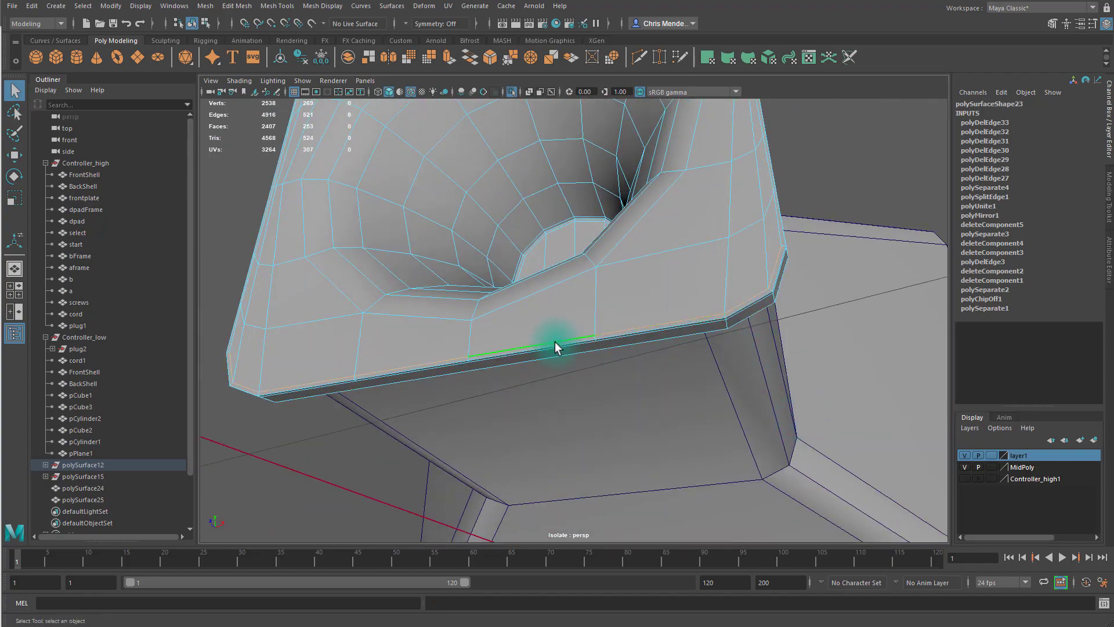
pyautogui.keyDown('shift'); pyautogui.doubleClick(779, 233); pyautogui.keyUp('shift')
pyautogui.keyDown('alt'); pyautogui.moveTo(820, 185); pyautogui.dragTo(829, 206); pyautogui.keyUp('alt')
pyautogui.keyDown('shift'); pyautogui.doubleClick(755, 270); pyautogui.keyUp('shift')
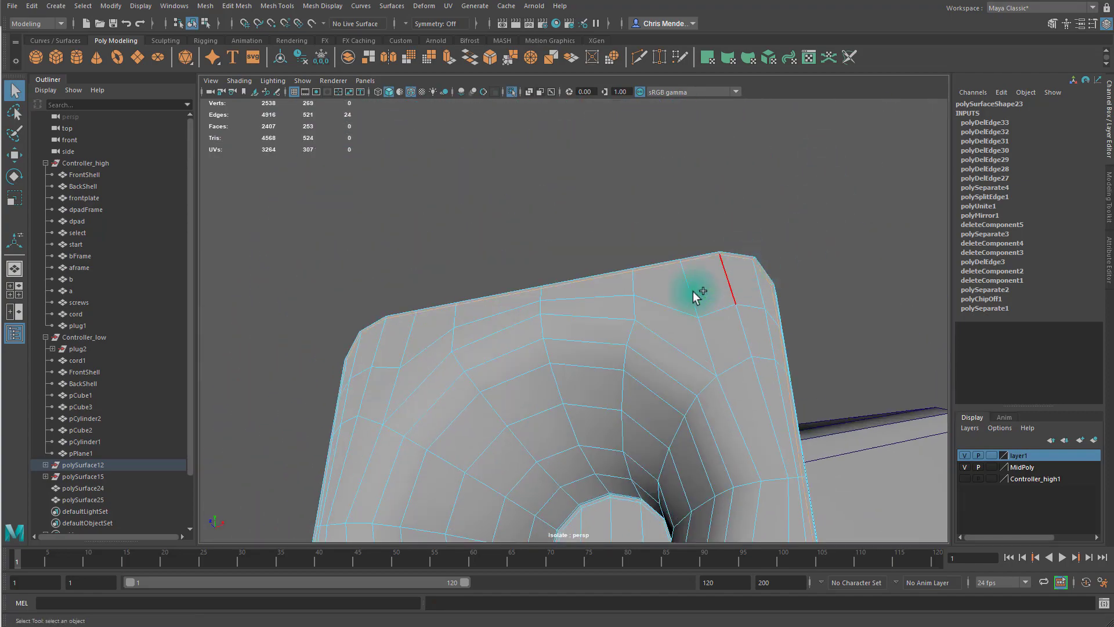
pyautogui.keyDown('alt'); pyautogui.moveTo(694, 294); pyautogui.dragTo(636, 288); pyautogui.keyUp('alt')
pyautogui.hotkey('ctrl', 'Delete')
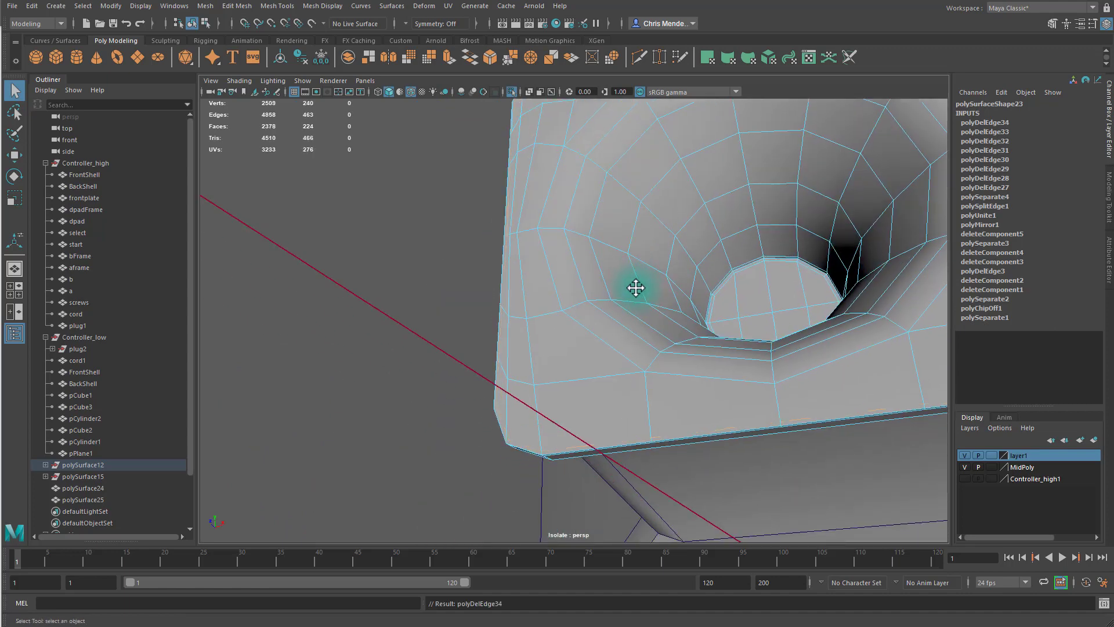
# - Delete the rim piece's construction history and remove the surplus edge loops around the inner end of its round hole
pyautogui.keyDown('alt'); pyautogui.moveTo(674, 363); pyautogui.dragTo(643, 346); pyautogui.keyUp('alt')
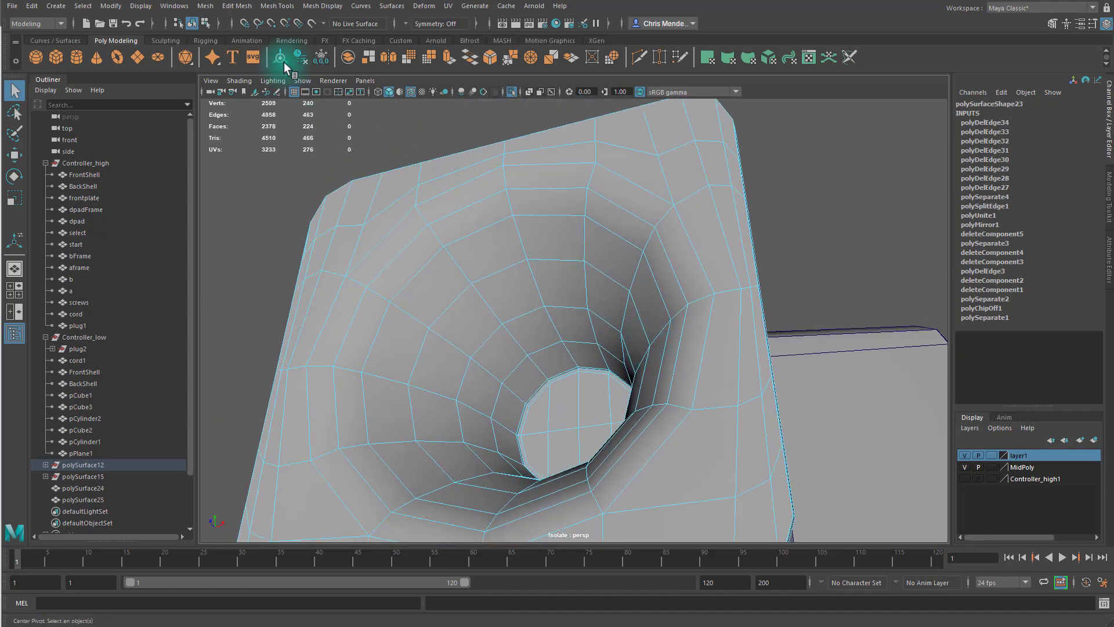
pyautogui.moveTo(395, 148); pyautogui.dragTo(441, 125, button='right')
pyautogui.click(301, 58)
pyautogui.keyDown('alt'); pyautogui.moveTo(578, 325); pyautogui.dragTo(588, 235); pyautogui.keyUp('alt')
pyautogui.moveTo(589, 286); pyautogui.dragTo(583, 244, button='right')
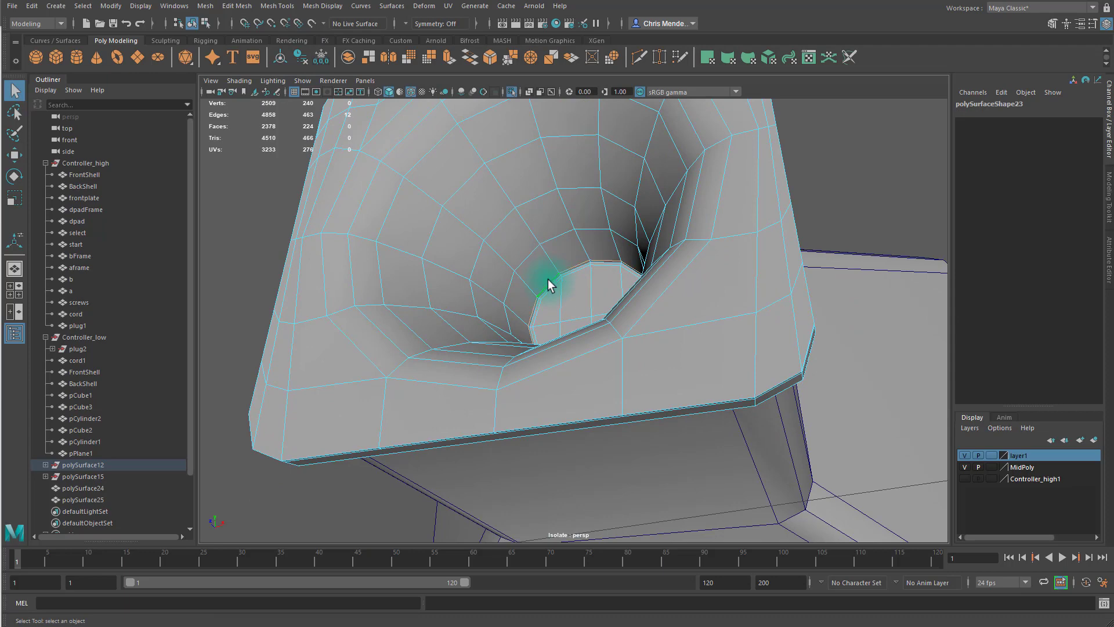
pyautogui.keyDown('alt'); pyautogui.moveTo(559, 290); pyautogui.dragTo(582, 259); pyautogui.keyUp('alt')
pyautogui.keyDown('alt'); pyautogui.moveTo(582, 259); pyautogui.dragTo(540, 264, button='middle'); pyautogui.keyUp('alt')
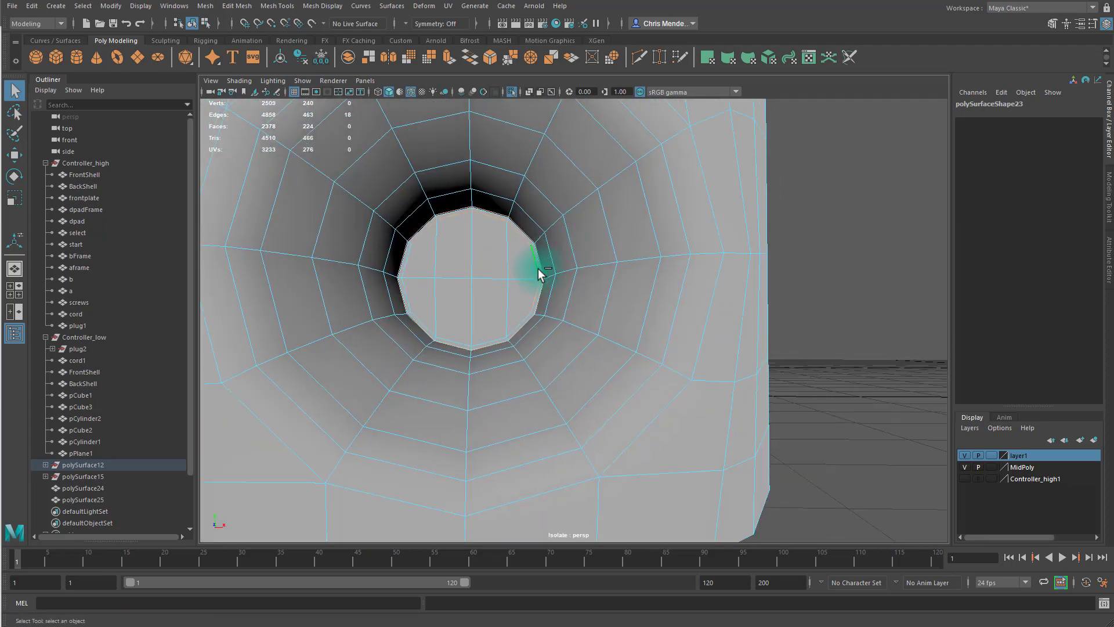
pyautogui.press('Delete')
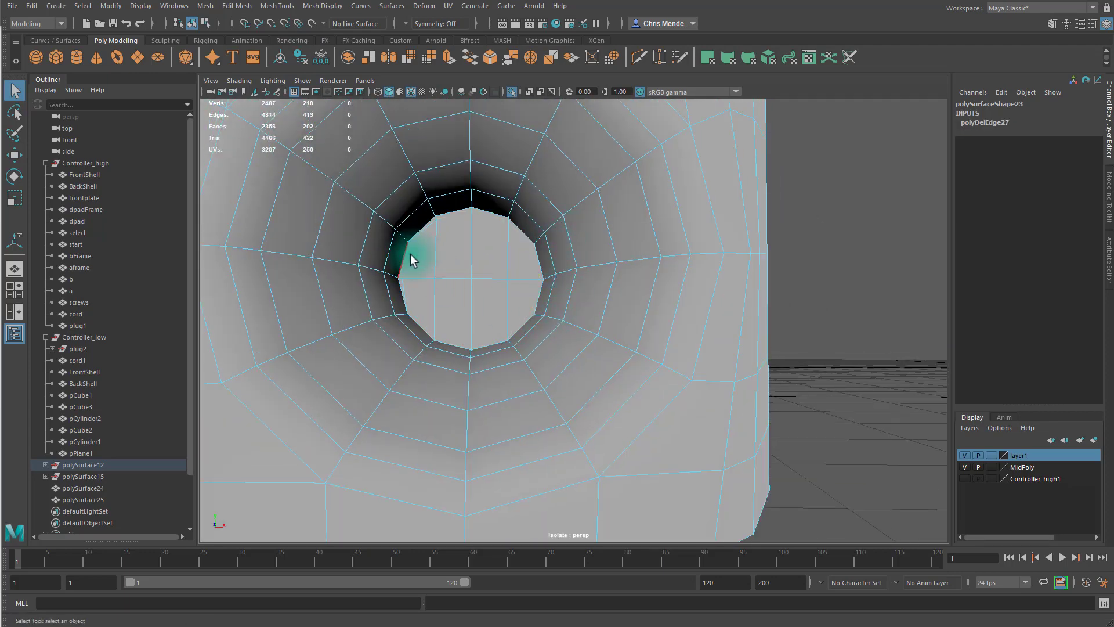
# - Use Target Weld to merge the stray vertices at the inner end of the round hole into their neighbouring vertices
pyautogui.press('F9')
pyautogui.click(1109, 197)
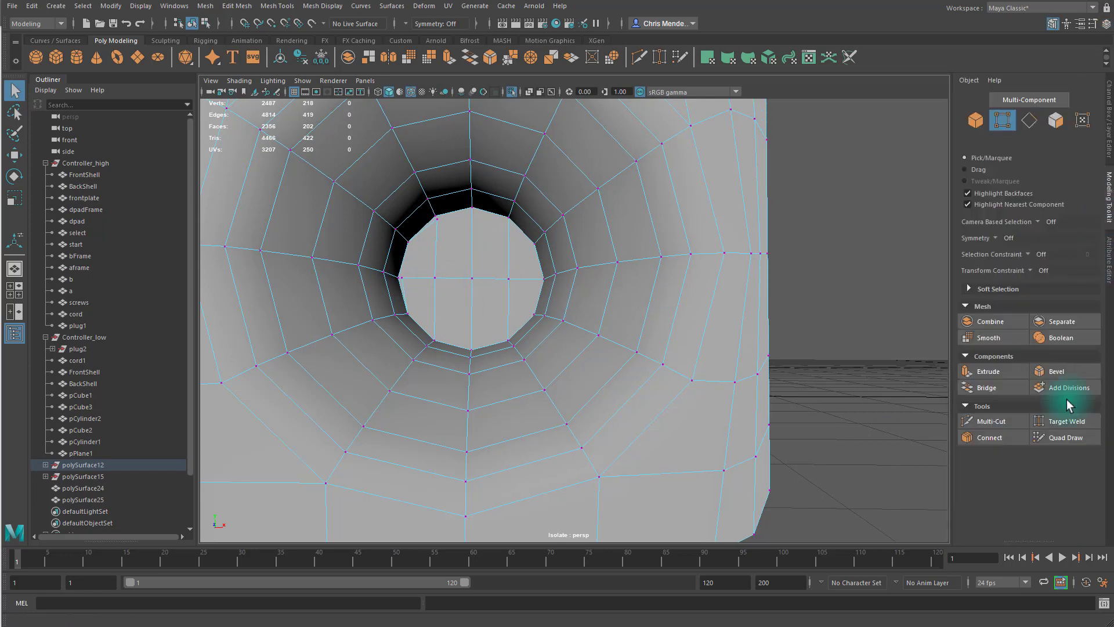
pyautogui.click(1066, 422)
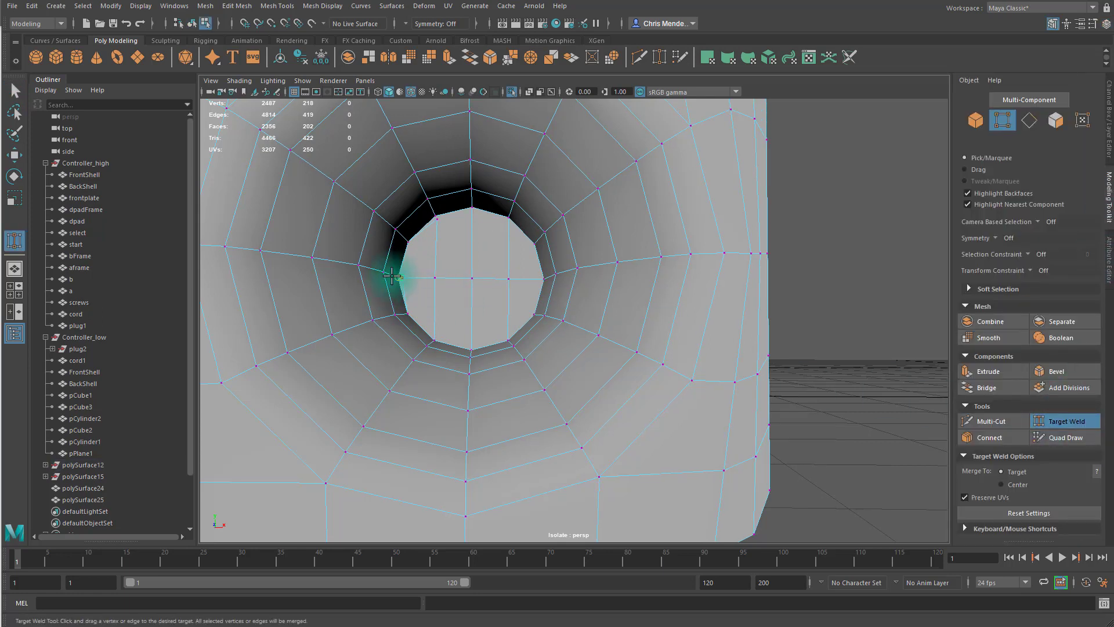
pyautogui.moveTo(396, 275); pyautogui.dragTo(472, 278)
pyautogui.press('F10')
pyautogui.press('q')
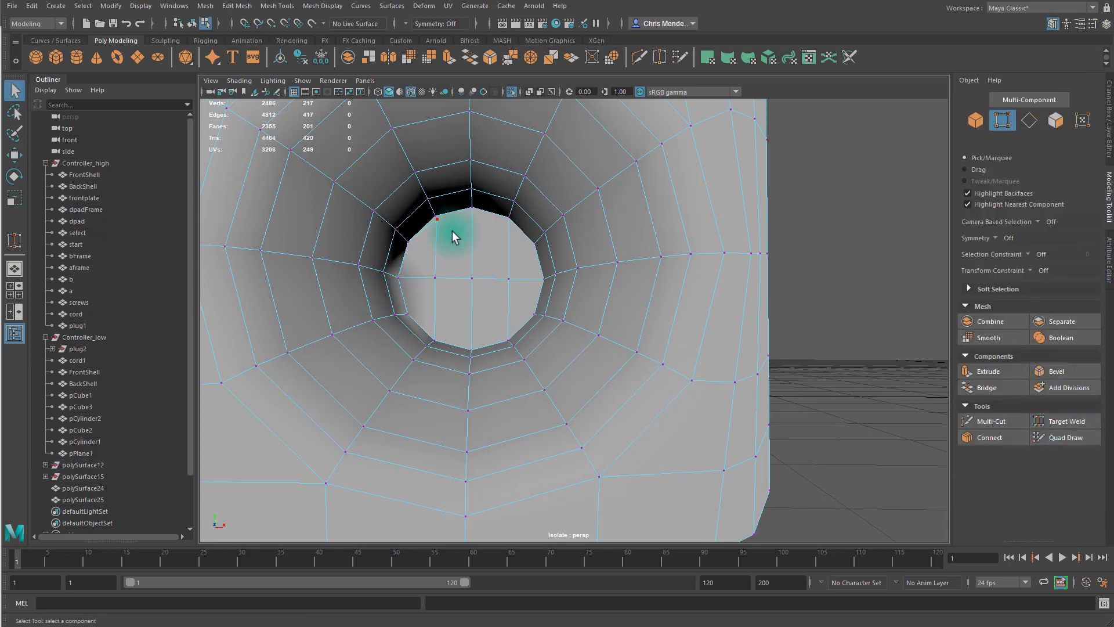
pyautogui.click(1065, 421)
pyautogui.moveTo(433, 206); pyautogui.dragTo(436, 218)
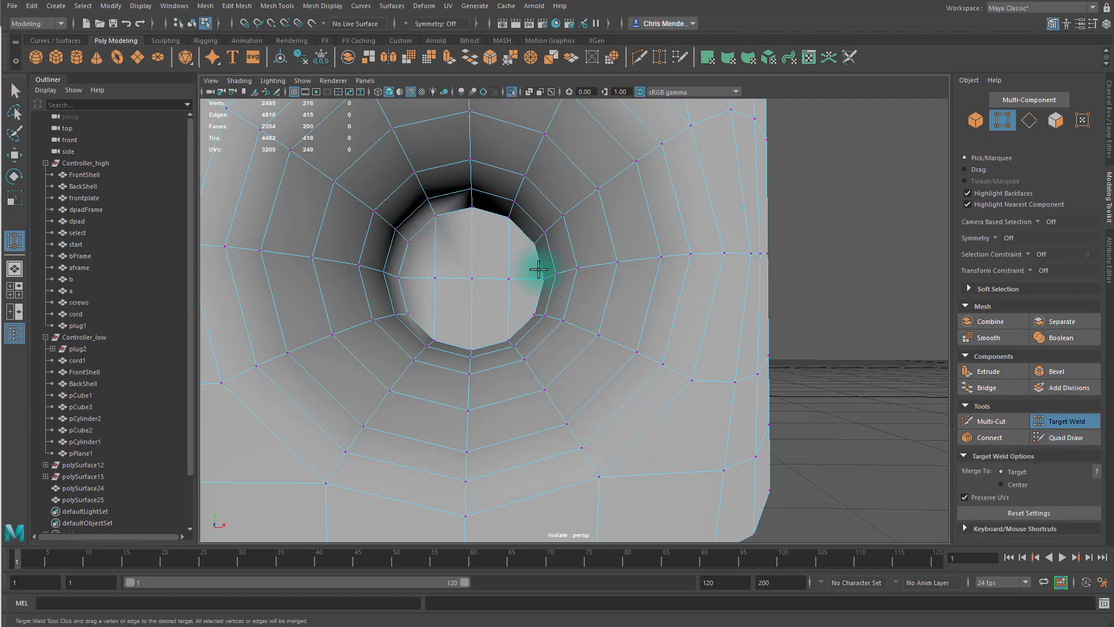
# - Delete alternate concentric edge loops inside the funnel-shaped hole of the rim piece
pyautogui.keyDown('alt'); pyautogui.moveTo(542, 268); pyautogui.dragTo(441, 267); pyautogui.keyUp('alt')
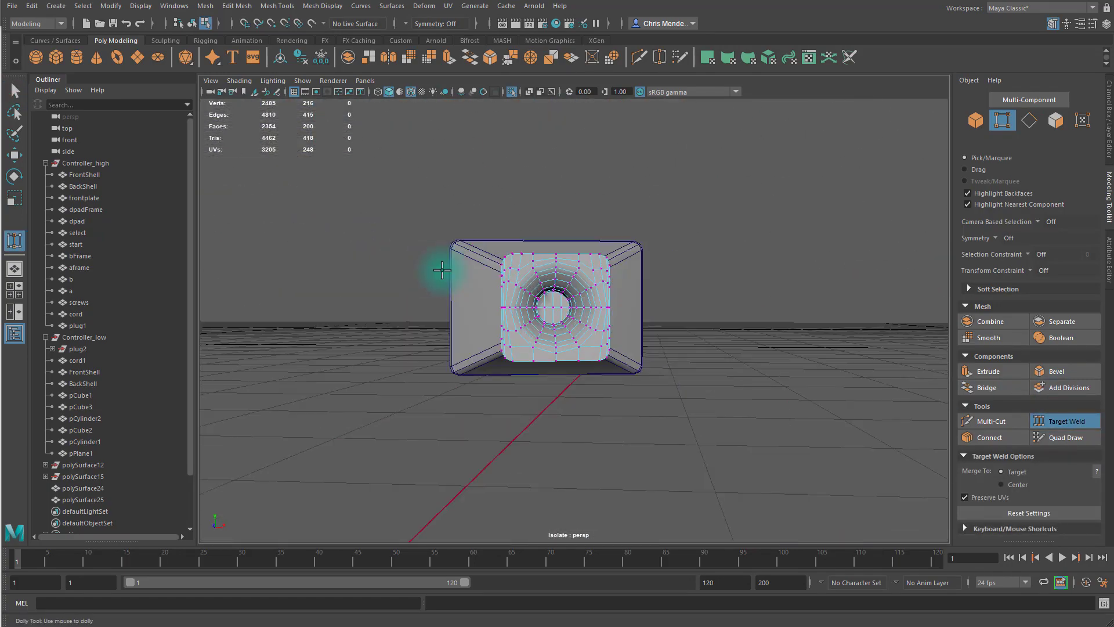
pyautogui.keyDown('alt'); pyautogui.moveTo(441, 268); pyautogui.dragTo(515, 282, button='right'); pyautogui.keyUp('alt')
pyautogui.press('q')
pyautogui.moveTo(497, 322); pyautogui.dragTo(497, 279, button='right')
pyautogui.keyDown('alt'); pyautogui.moveTo(497, 279); pyautogui.dragTo(638, 273); pyautogui.keyUp('alt')
pyautogui.doubleClick(533, 210)
pyautogui.keyDown('alt'); pyautogui.moveTo(532, 217); pyautogui.dragTo(503, 217); pyautogui.keyUp('alt')
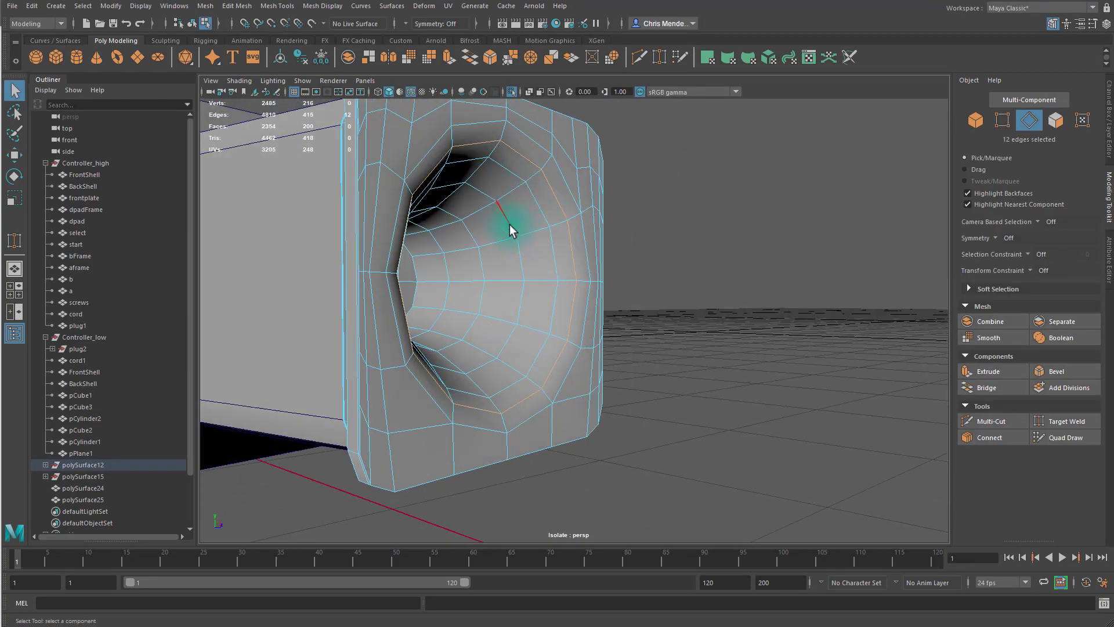
pyautogui.press('Delete')
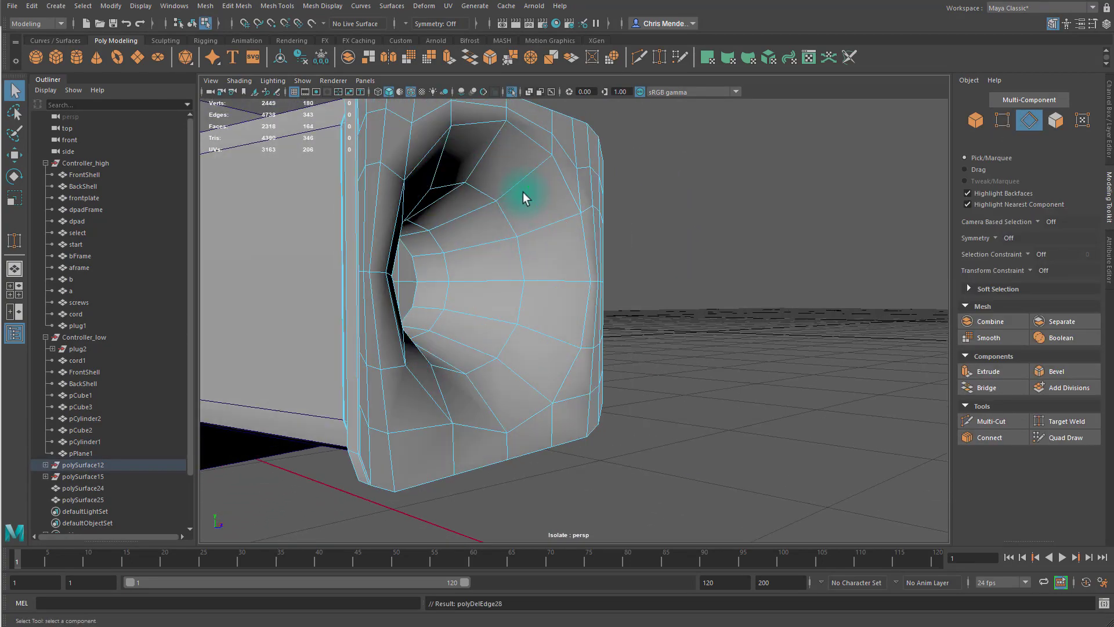
# - Delete further surplus edge loops around the funnel and on the rim piece's front face
pyautogui.keyDown('alt'); pyautogui.moveTo(522, 191); pyautogui.dragTo(665, 228); pyautogui.keyUp('alt')
pyautogui.doubleClick(510, 219)
pyautogui.doubleClick(485, 376)
pyautogui.moveTo(485, 376)
pyautogui.keyDown('alt'); pyautogui.mouseDown()
pyautogui.moveTo(569, 379)
pyautogui.moveTo(469, 376)
pyautogui.mouseUp(); pyautogui.keyUp('alt')
pyautogui.keyDown('shift'); pyautogui.doubleClick(603, 363); pyautogui.keyUp('shift')
pyautogui.keyDown('alt'); pyautogui.moveTo(682, 376); pyautogui.dragTo(546, 399); pyautogui.keyUp('alt')
pyautogui.hotkey('ctrl', 'Delete')
# - Try to weld the vertices along the front face's upper edge onto the corner vertex, and undo the welds
pyautogui.keyDown('alt'); pyautogui.moveTo(572, 326); pyautogui.dragTo(719, 375, button='right'); pyautogui.keyUp('alt')
pyautogui.click(1065, 420)
pyautogui.press('F9')
pyautogui.keyDown('alt'); pyautogui.moveTo(584, 356); pyautogui.dragTo(542, 368); pyautogui.keyUp('alt')
pyautogui.keyDown('alt'); pyautogui.moveTo(542, 368); pyautogui.dragTo(595, 358, button='right'); pyautogui.keyUp('alt')
pyautogui.keyDown('alt'); pyautogui.moveTo(753, 390); pyautogui.dragTo(661, 287, button='middle'); pyautogui.keyUp('alt')
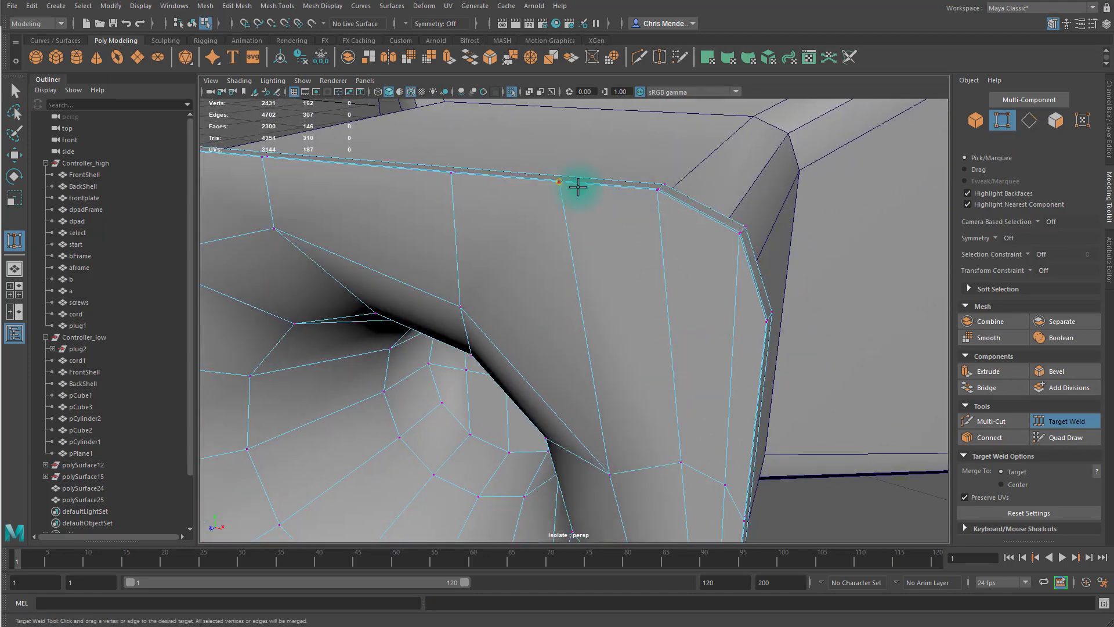
pyautogui.moveTo(578, 186); pyautogui.dragTo(658, 189)
pyautogui.hotkey('ctrl', 'z')
pyautogui.moveTo(452, 173); pyautogui.dragTo(658, 189)
pyautogui.hotkey('ctrl', 'z')
pyautogui.hotkey('ctrl', 'z')
# - Delete the narrow border edge loops and leftover edges along the outer edge of the rim piece's front face
pyautogui.press('q')
pyautogui.press('F10')
pyautogui.keyDown('alt'); pyautogui.moveTo(712, 242); pyautogui.dragTo(844, 303); pyautogui.keyUp('alt')
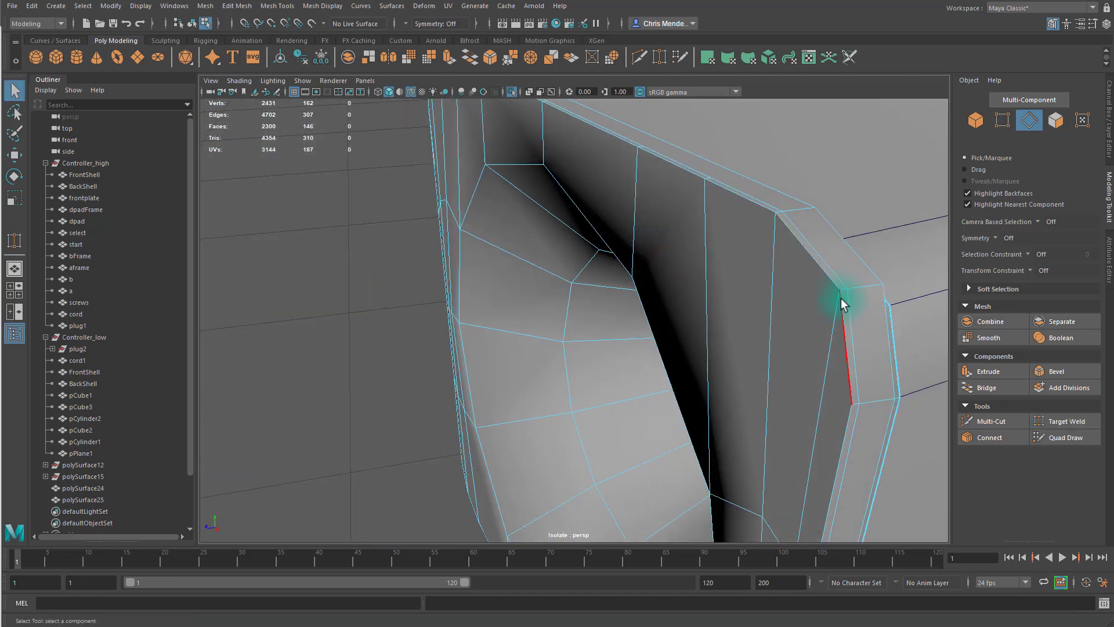
pyautogui.doubleClick(847, 306)
pyautogui.keyDown('alt'); pyautogui.moveTo(730, 217); pyautogui.dragTo(702, 399); pyautogui.keyUp('alt')
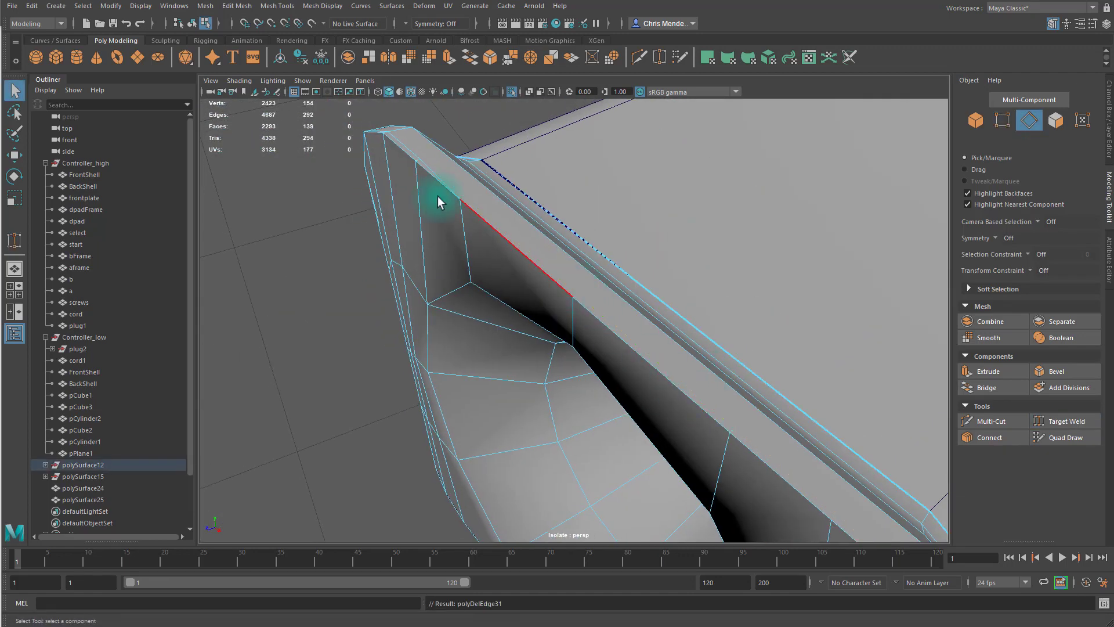
pyautogui.hotkey('ctrl', 'Delete')
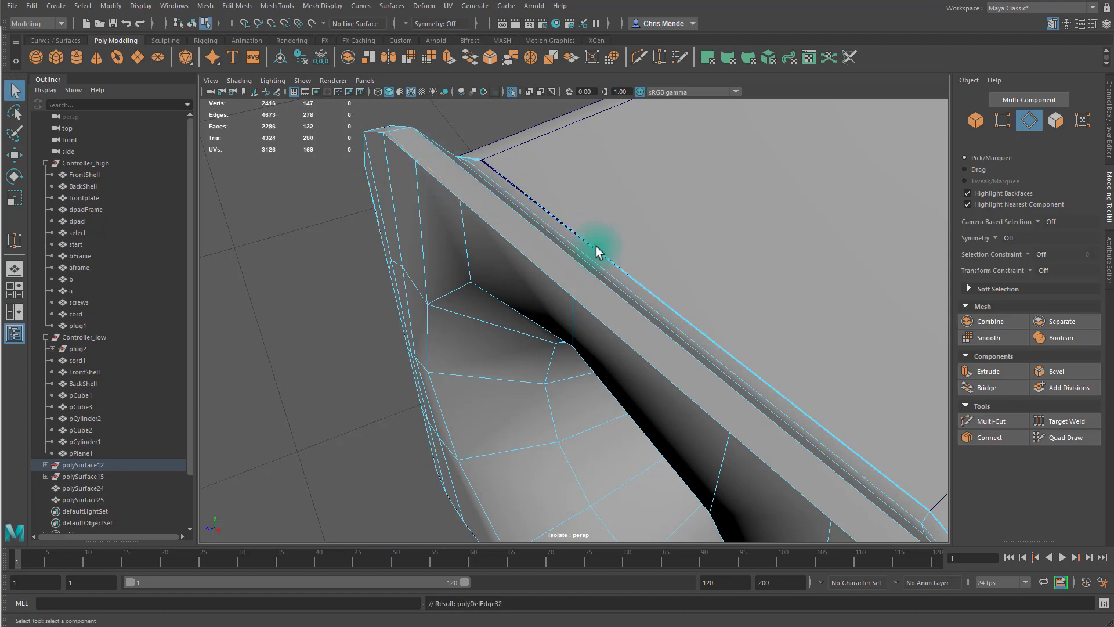
pyautogui.keyDown('alt'); pyautogui.moveTo(545, 250); pyautogui.dragTo(407, 325); pyautogui.keyUp('alt')
pyautogui.keyDown('alt'); pyautogui.moveTo(407, 325); pyautogui.dragTo(550, 286, button='middle'); pyautogui.keyUp('alt')
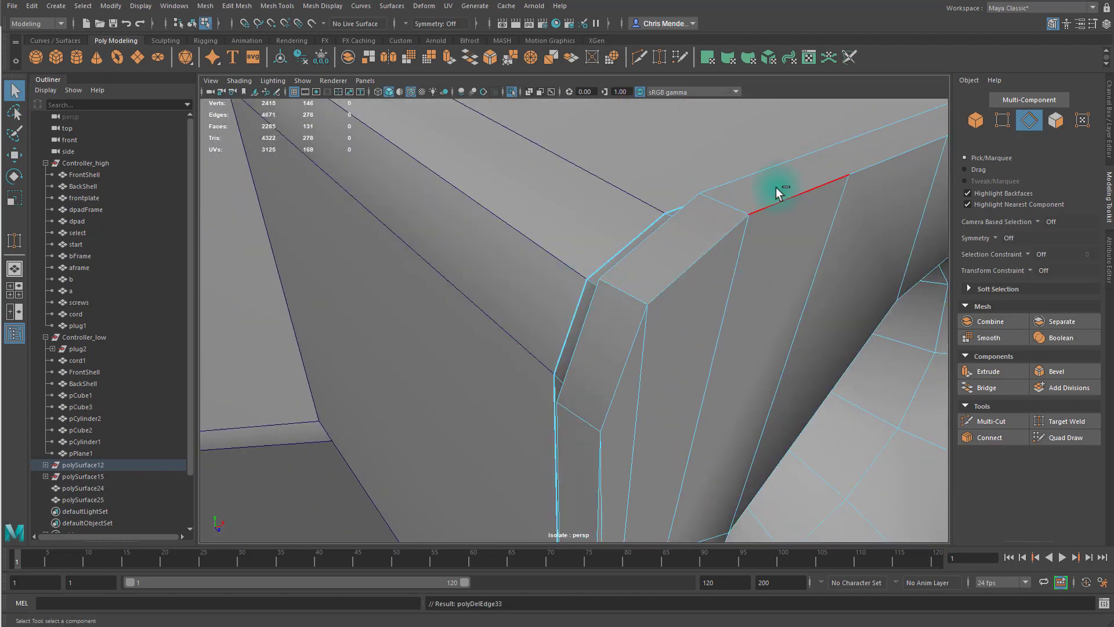
pyautogui.keyDown('alt'); pyautogui.moveTo(778, 193); pyautogui.dragTo(649, 367); pyautogui.keyUp('alt')
pyautogui.moveTo(728, 395)
pyautogui.keyDown('alt'); pyautogui.mouseDown()
pyautogui.moveTo(773, 385)
pyautogui.moveTo(727, 395)
pyautogui.mouseUp(); pyautogui.keyUp('alt')
pyautogui.hotkey('ctrl', 'Delete')
# - Delete surplus edges across the rim piece's front face and funnel, and undo the last change
pyautogui.keyDown('alt'); pyautogui.moveTo(750, 522); pyautogui.dragTo(677, 427, button='middle'); pyautogui.keyUp('alt')
pyautogui.scroll(-5, 677, 427)
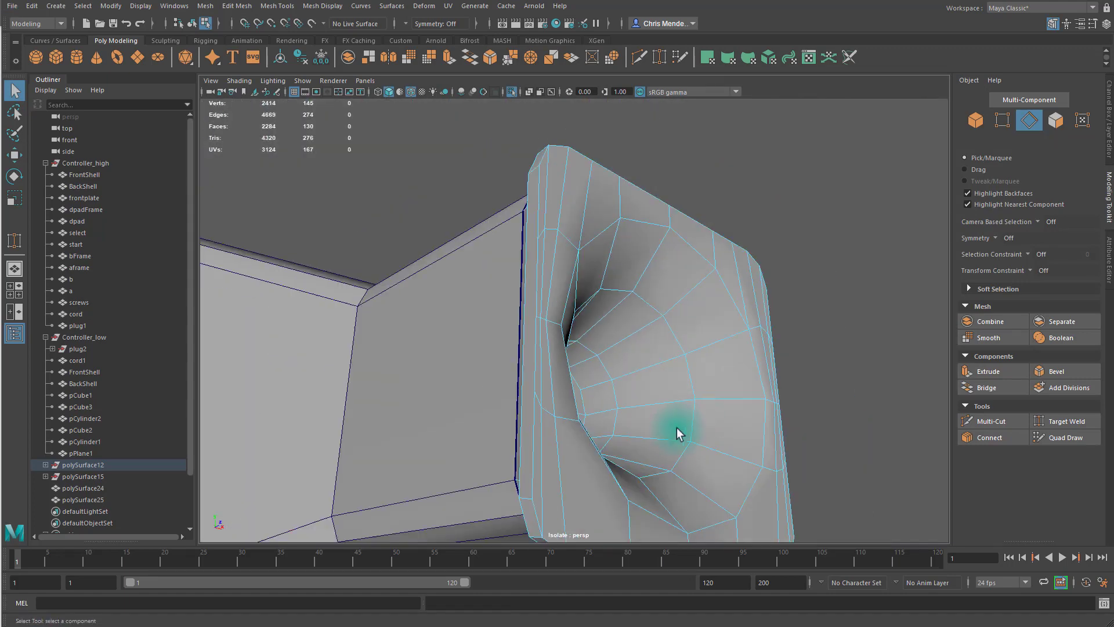
pyautogui.keyDown('alt'); pyautogui.moveTo(646, 476); pyautogui.dragTo(877, 228); pyautogui.keyUp('alt')
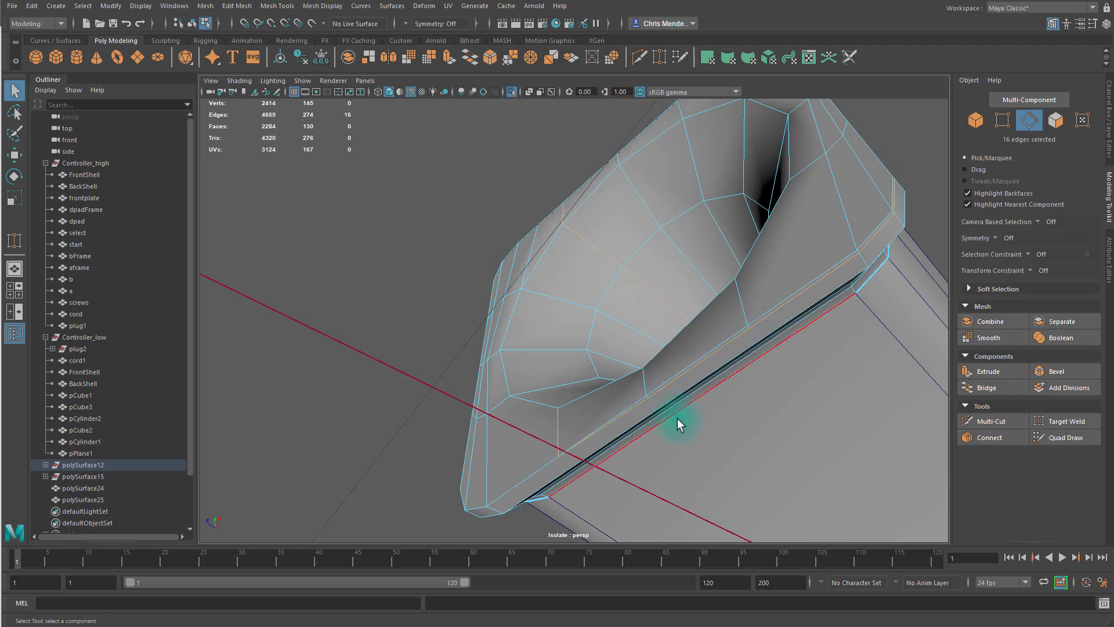
pyautogui.keyDown('alt'); pyautogui.moveTo(678, 419); pyautogui.dragTo(227, 482); pyautogui.keyUp('alt')
pyautogui.hotkey('ctrl', 'z')
# - Weld the surplus vertices along the front face's upper edge onto the vertex where the rounded corner begins
pyautogui.keyDown('alt'); pyautogui.moveTo(460, 411); pyautogui.dragTo(766, 298); pyautogui.keyUp('alt')
pyautogui.press('y')
pyautogui.keyDown('alt'); pyautogui.moveTo(585, 265); pyautogui.dragTo(570, 239, button='right'); pyautogui.keyUp('alt')
pyautogui.keyDown('alt'); pyautogui.moveTo(518, 334); pyautogui.dragTo(557, 321); pyautogui.keyUp('alt')
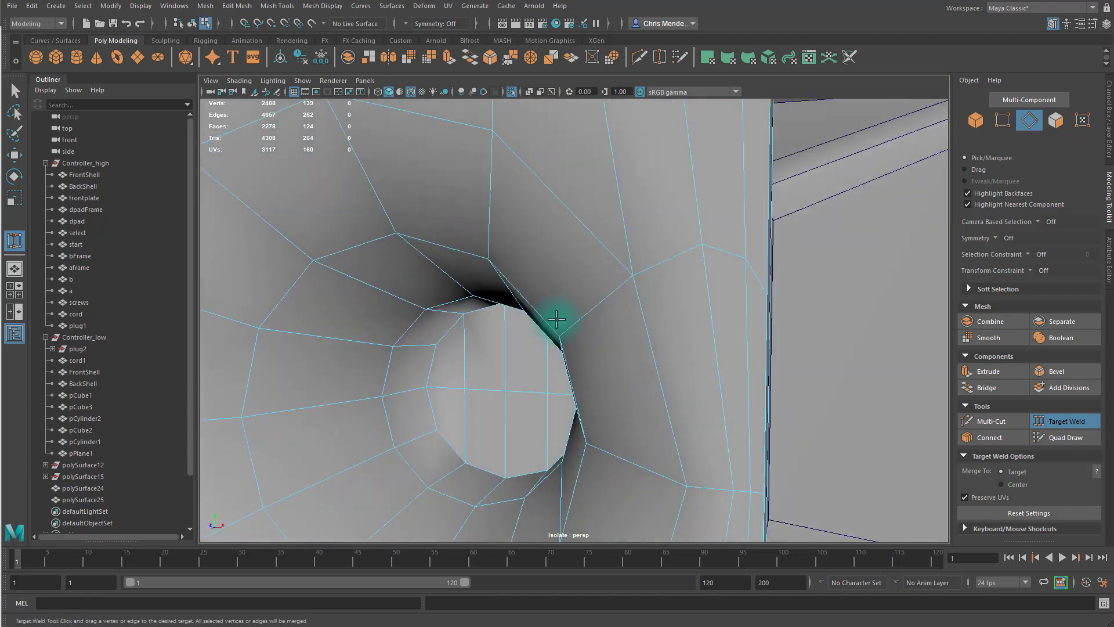
pyautogui.keyDown('alt'); pyautogui.moveTo(737, 255); pyautogui.dragTo(738, 258); pyautogui.keyUp('alt')
pyautogui.press('F9')
pyautogui.moveTo(624, 139); pyautogui.dragTo(711, 131)
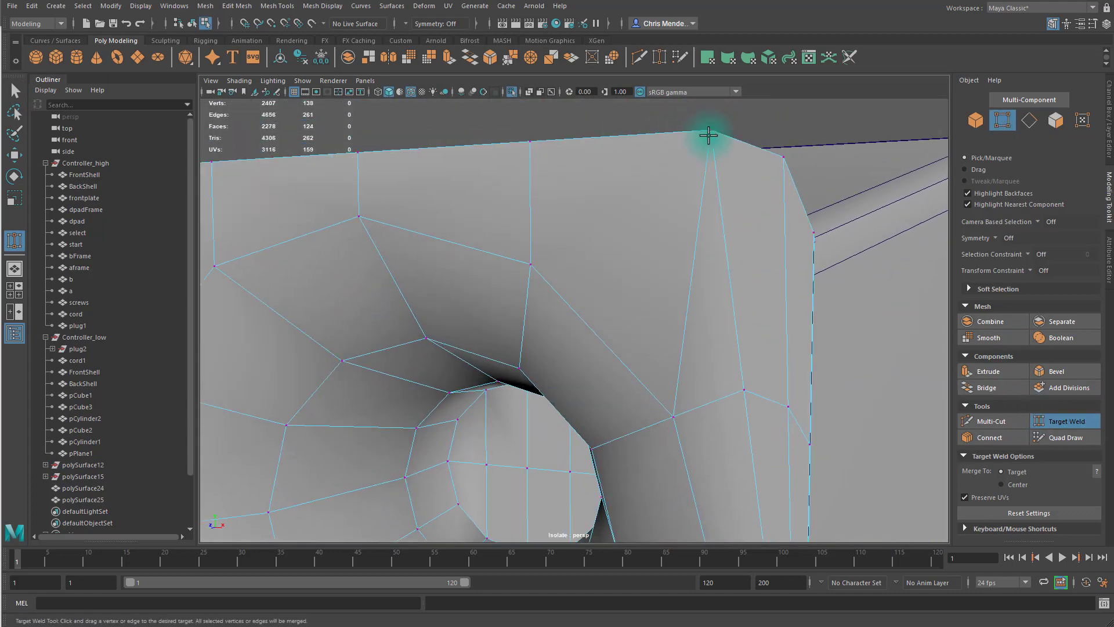
pyautogui.moveTo(530, 141); pyautogui.dragTo(711, 131)
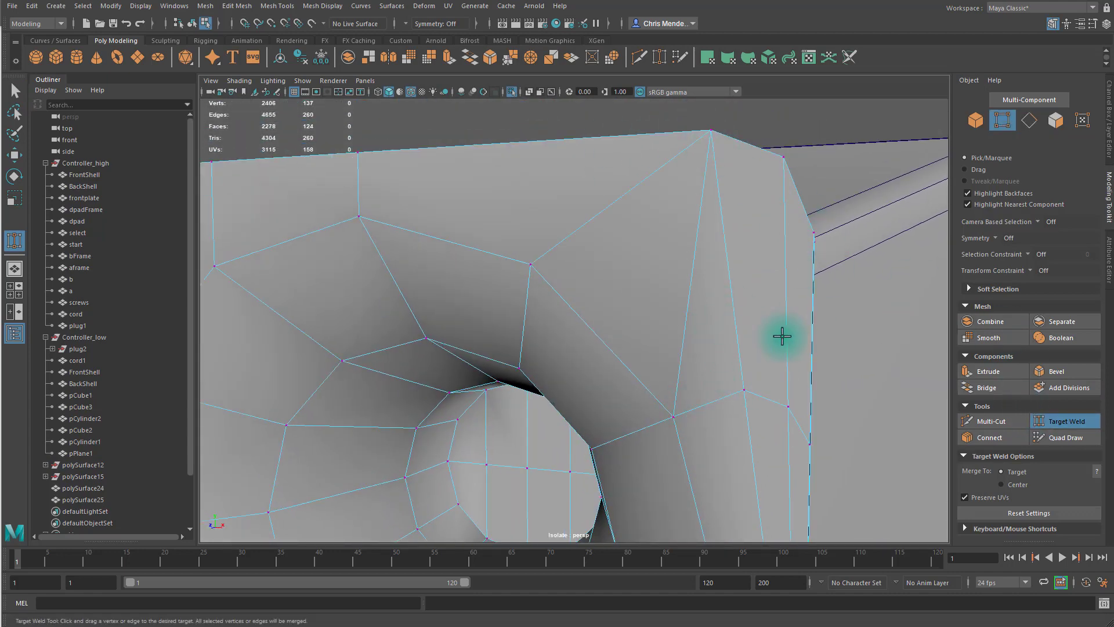
# - Weld the inner and side-edge vertices beside the funnel onto the upper corner vertices and delete the surplus edge running to the corner
pyautogui.moveTo(810, 444); pyautogui.dragTo(814, 232)
pyautogui.moveTo(789, 406); pyautogui.dragTo(773, 168)
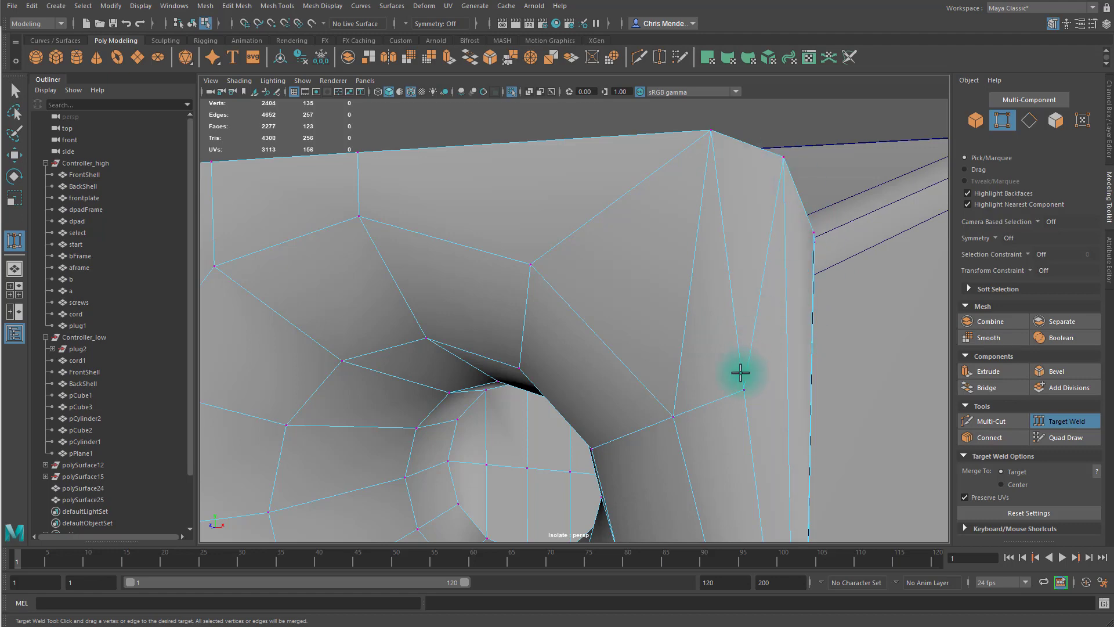
pyautogui.moveTo(739, 373); pyautogui.dragTo(774, 169)
pyautogui.press('q')
pyautogui.press('F10')
pyautogui.click(698, 227)
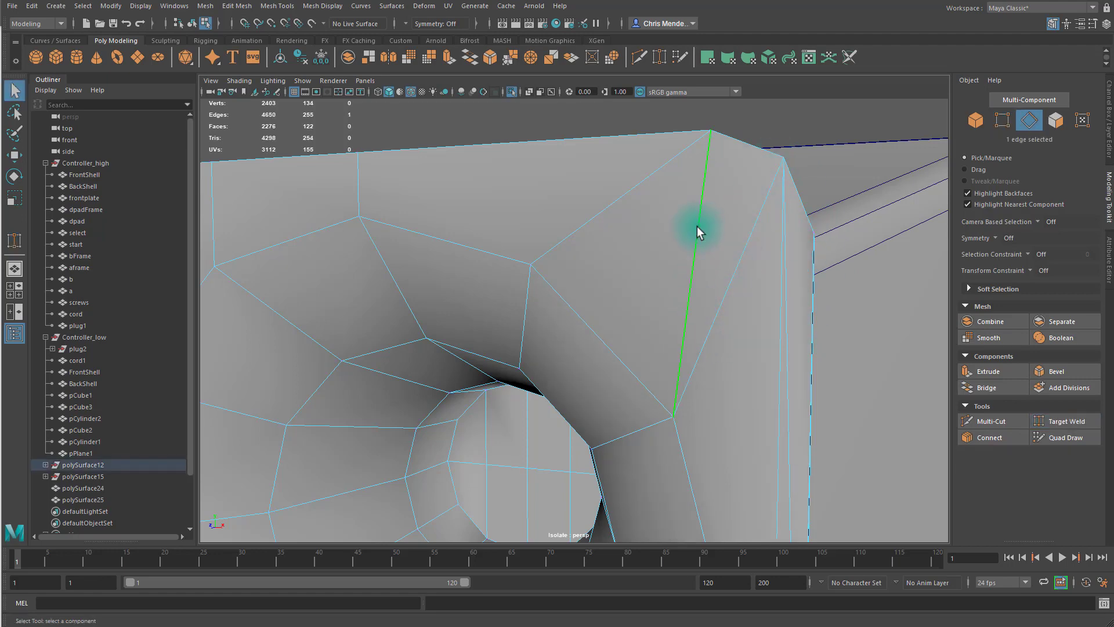
pyautogui.press('Delete')
# - Weld the remaining vertices along that side of the front face onto the nearest upper and lower corner vertices
pyautogui.keyDown('alt'); pyautogui.moveTo(715, 219); pyautogui.dragTo(679, 359, button='right'); pyautogui.keyUp('alt')
pyautogui.keyDown('alt'); pyautogui.moveTo(720, 400); pyautogui.dragTo(704, 311, button='middle'); pyautogui.keyUp('alt')
pyautogui.press('F9')
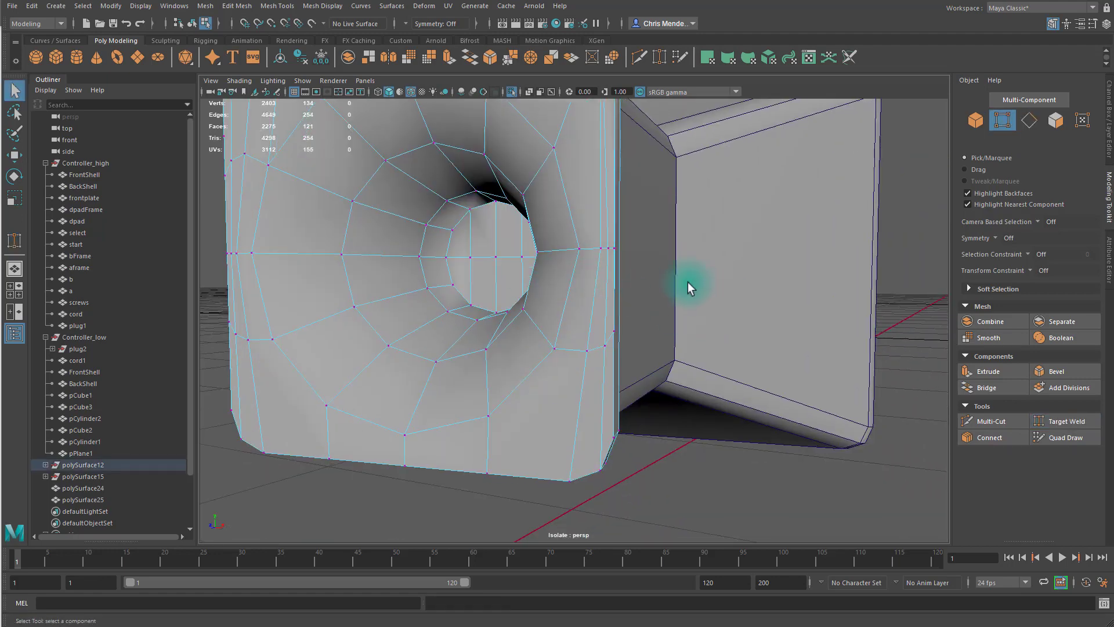
pyautogui.click(1055, 420)
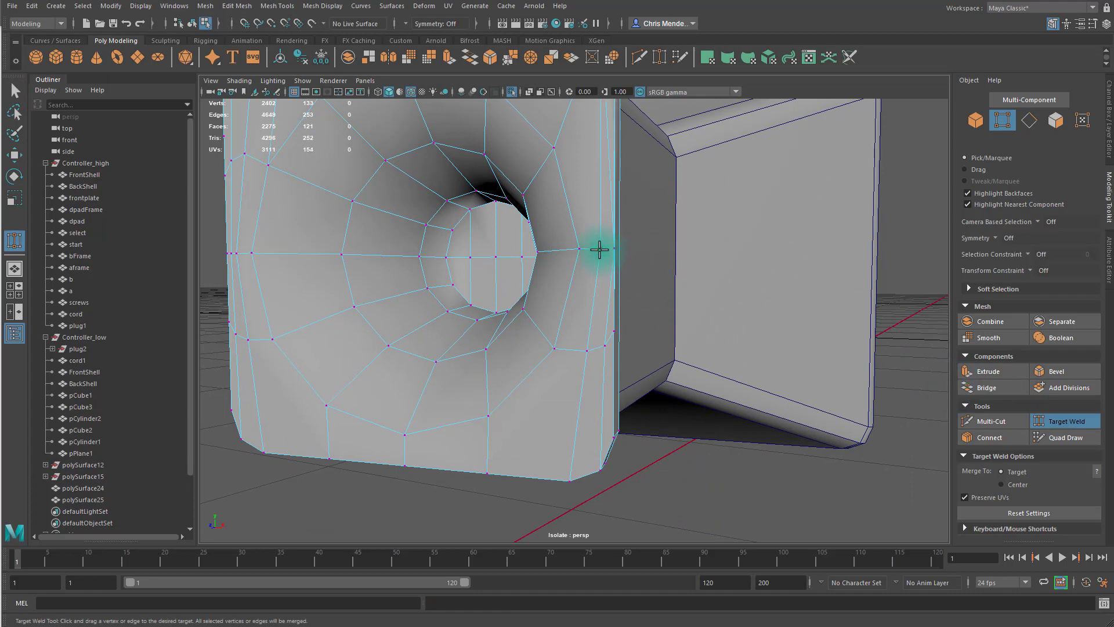
pyautogui.moveTo(599, 249); pyautogui.dragTo(614, 248)
pyautogui.keyDown('alt'); pyautogui.moveTo(643, 125); pyautogui.dragTo(631, 194, button='middle'); pyautogui.keyUp('alt')
pyautogui.moveTo(577, 233); pyautogui.dragTo(584, 182)
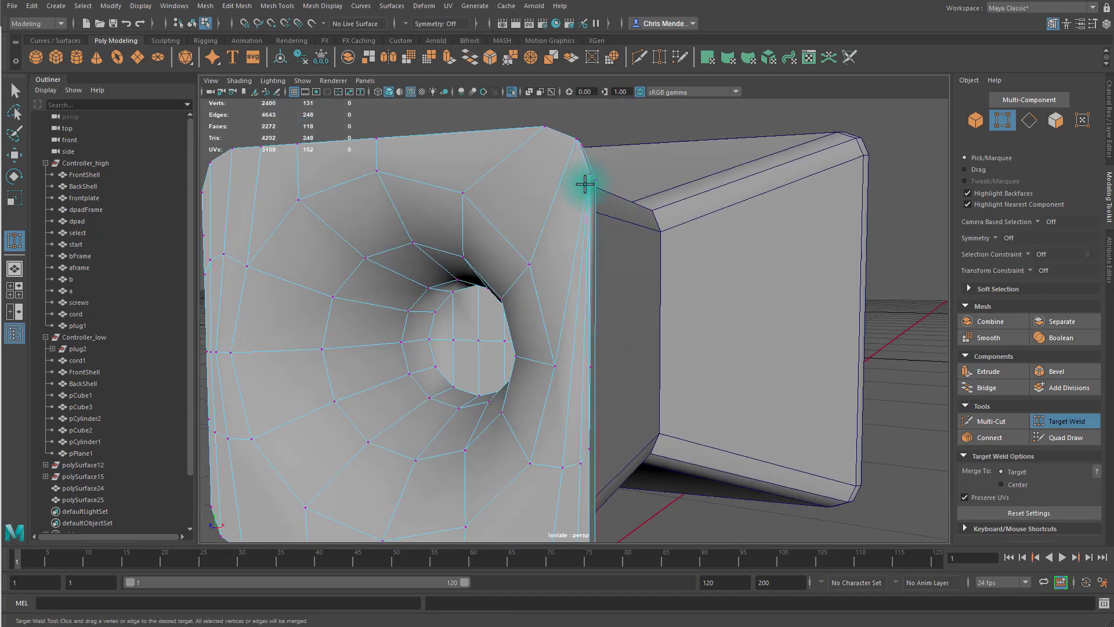
pyautogui.keyDown('alt'); pyautogui.moveTo(625, 296); pyautogui.dragTo(621, 271, button='middle'); pyautogui.keyUp('alt')
pyautogui.moveTo(561, 306); pyautogui.dragTo(567, 393)
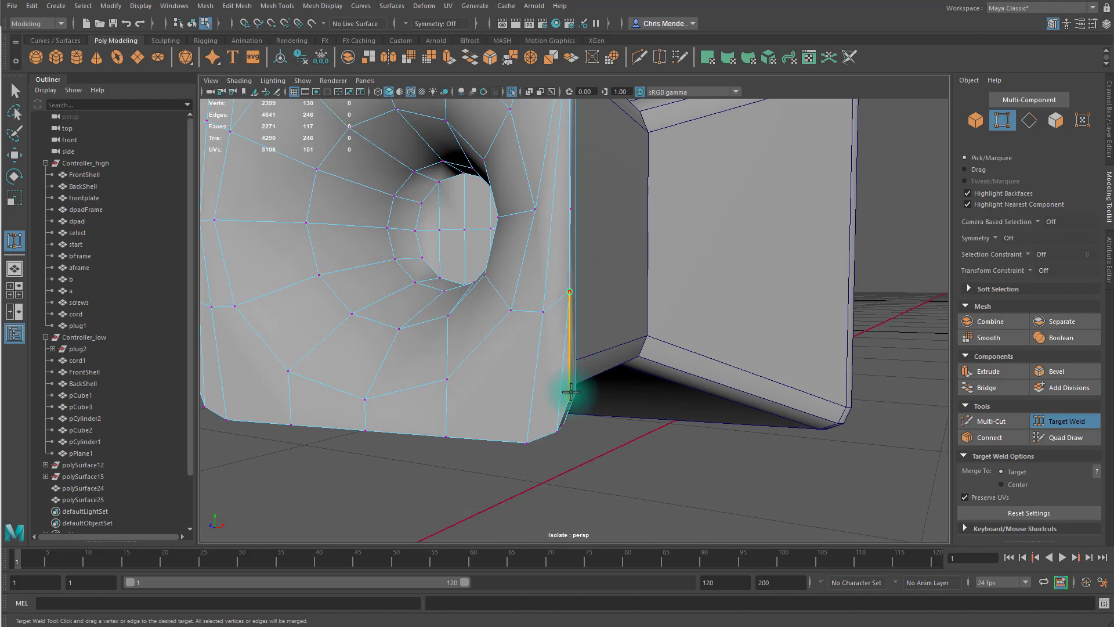
pyautogui.moveTo(543, 311); pyautogui.dragTo(571, 395)
# - Delete the surplus edge near the front face's lower corner and cut a new edge from the funnel's outer ring to that corner
pyautogui.keyDown('alt'); pyautogui.moveTo(558, 283); pyautogui.dragTo(579, 354); pyautogui.keyUp('alt')
pyautogui.press('q')
pyautogui.click(411, 185)
pyautogui.press('Delete')
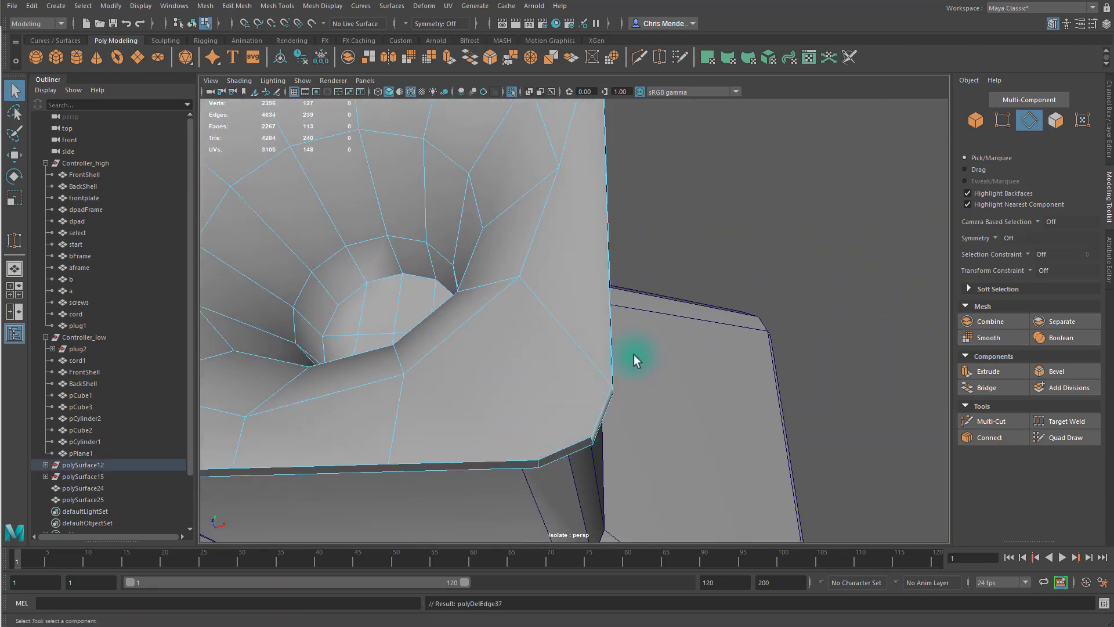
pyautogui.hotkey('ctrl', 'shift', 'x')
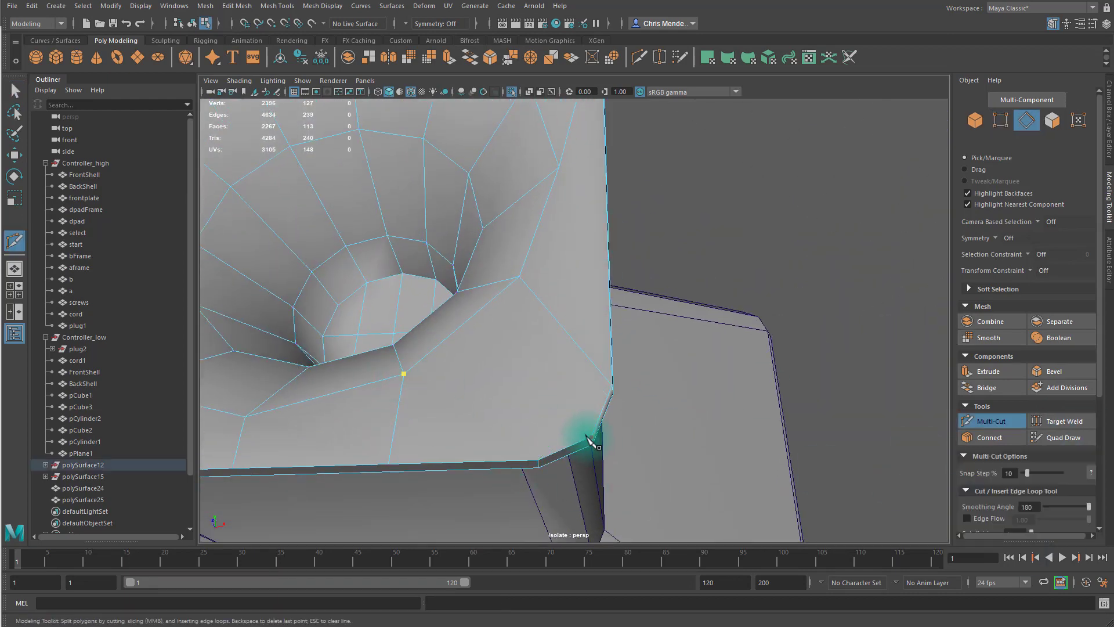
pyautogui.click(588, 438)
pyautogui.rightClick(589, 437)
# - Weld the outer vertices along the front face's lower edge onto the nearest corner vertices at both ends
pyautogui.moveTo(531, 334)
pyautogui.keyDown('alt'); pyautogui.mouseDown(button='middle')
pyautogui.moveTo(537, 386)
pyautogui.moveTo(528, 339)
pyautogui.mouseUp(button='middle'); pyautogui.keyUp('alt')
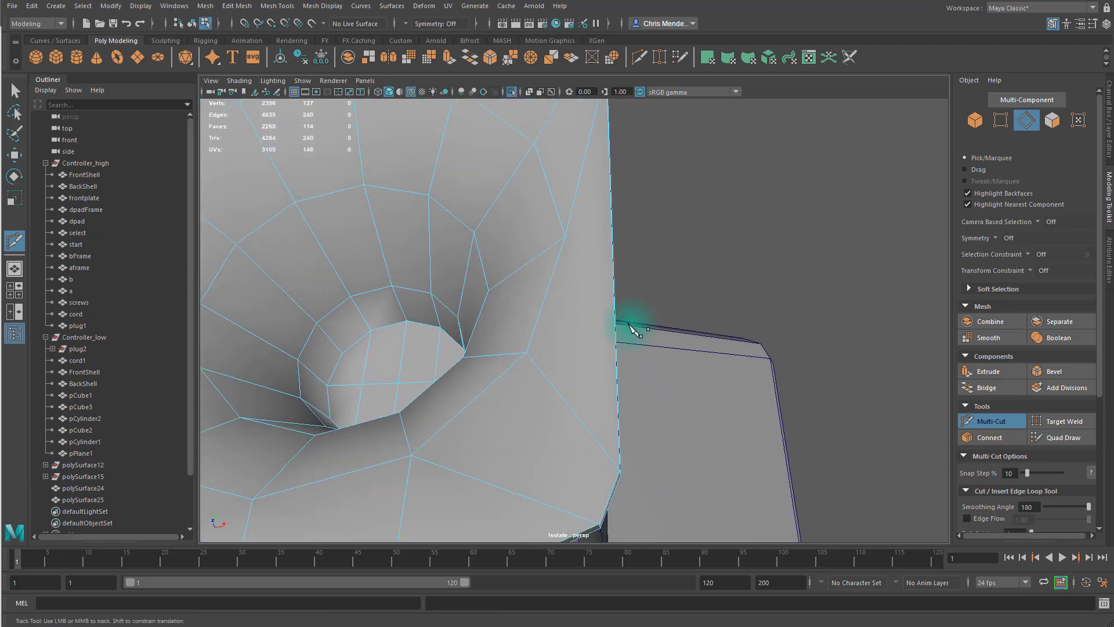
pyautogui.keyDown('alt'); pyautogui.moveTo(587, 184); pyautogui.dragTo(587, 371); pyautogui.keyUp('alt')
pyautogui.press('q')
pyautogui.press('F9')
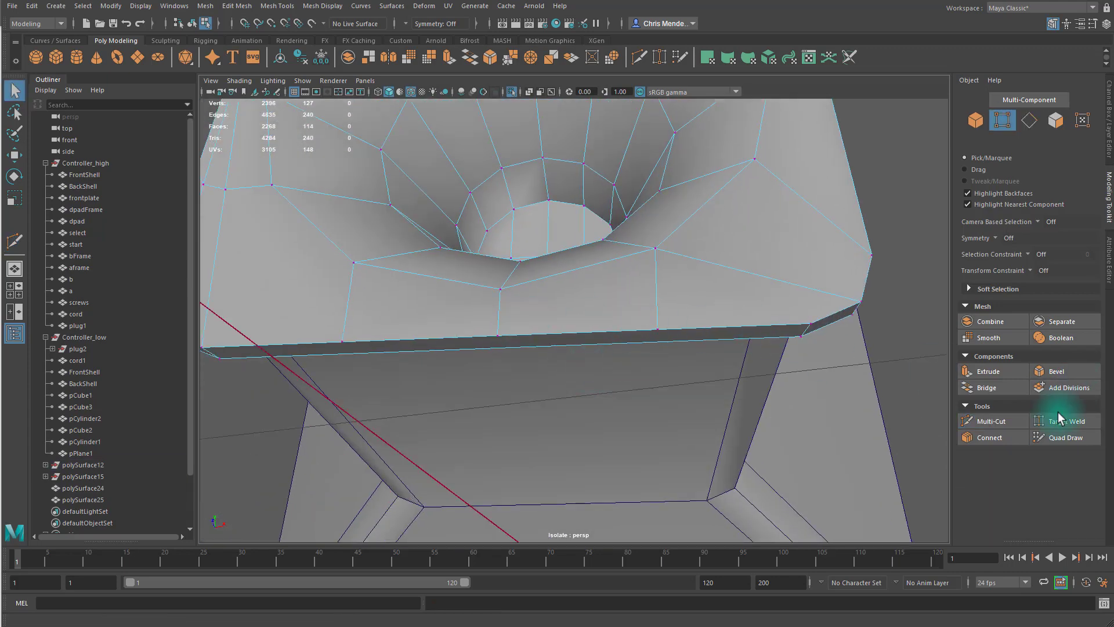
pyautogui.click(1059, 421)
pyautogui.moveTo(667, 323); pyautogui.dragTo(677, 346)
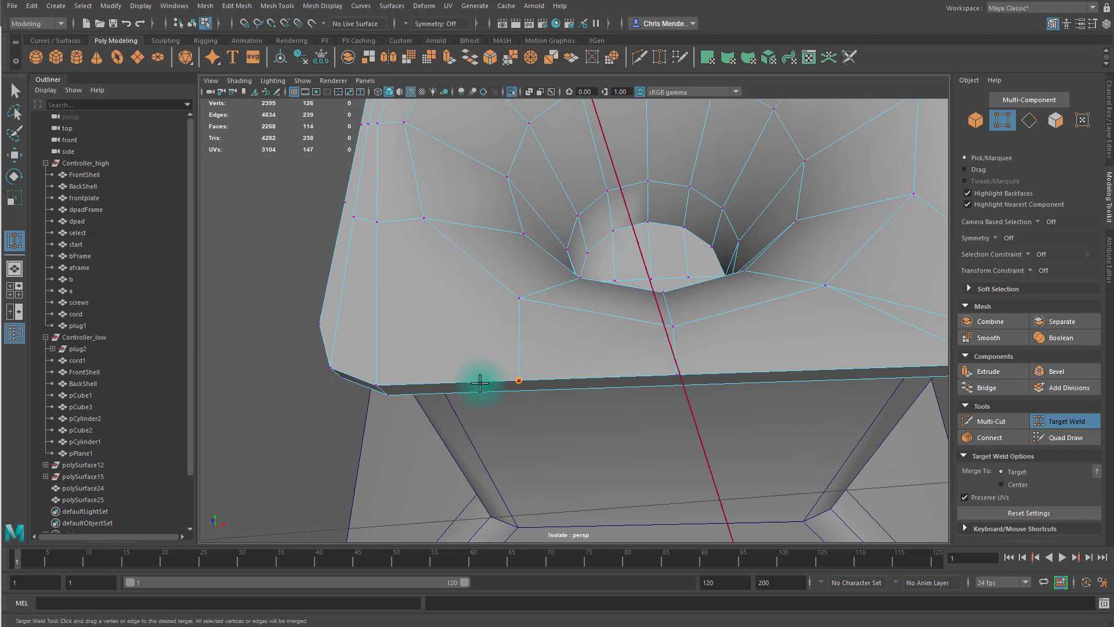
pyautogui.scroll(-5, 665, 369)
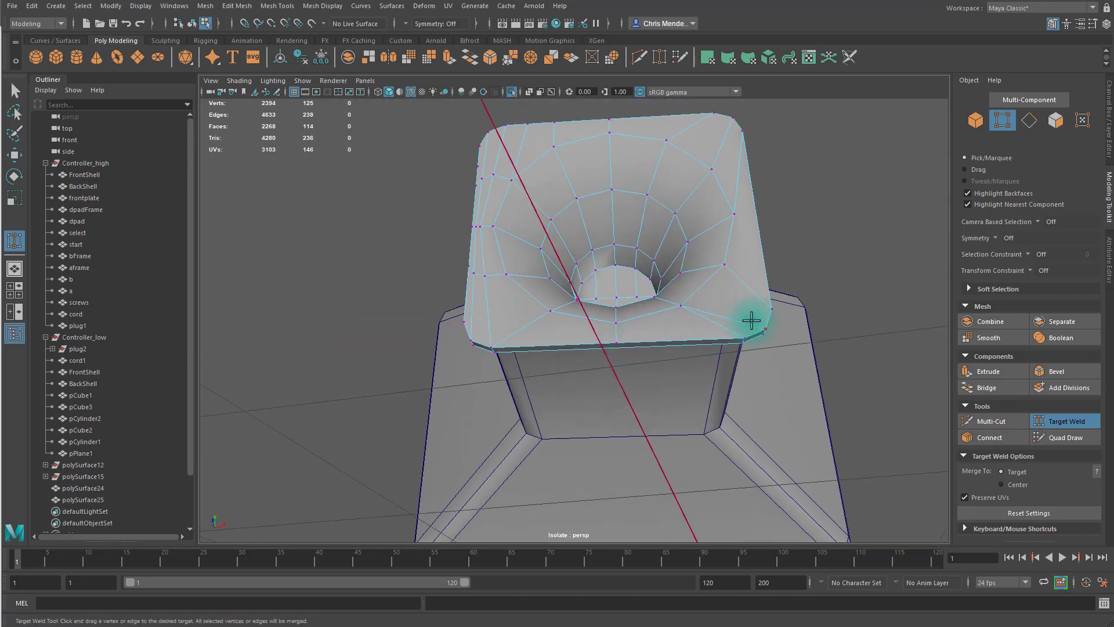
# - Delete the surplus diagonal edge near the lower corner and weld the lower edge's middle vertex onto the corner vertex
pyautogui.press('q')
pyautogui.press('F10')
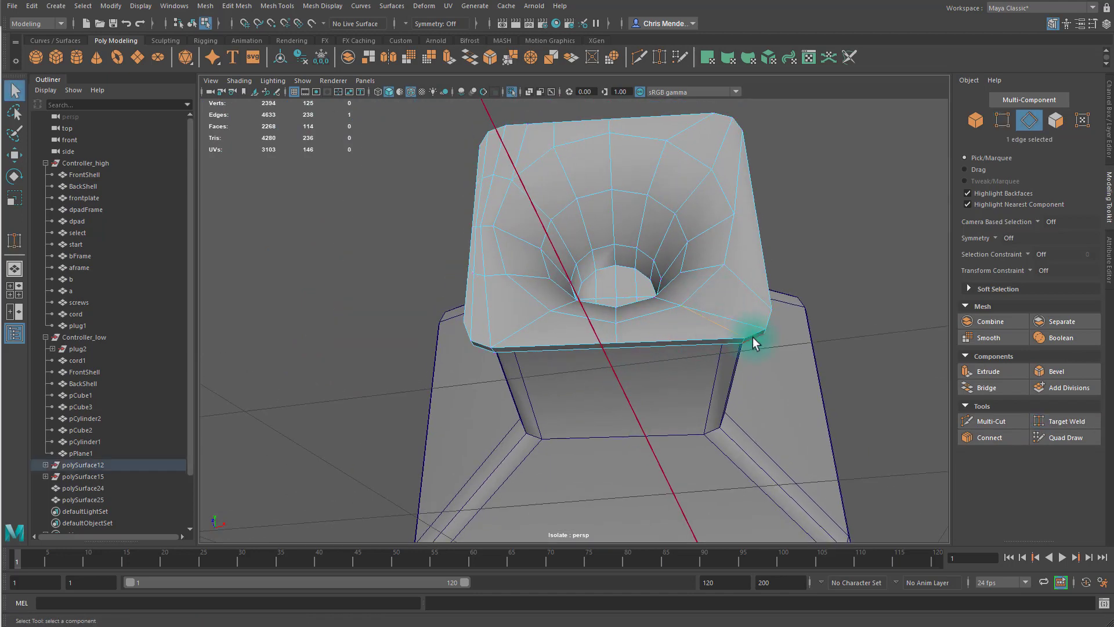
pyautogui.click(1045, 422)
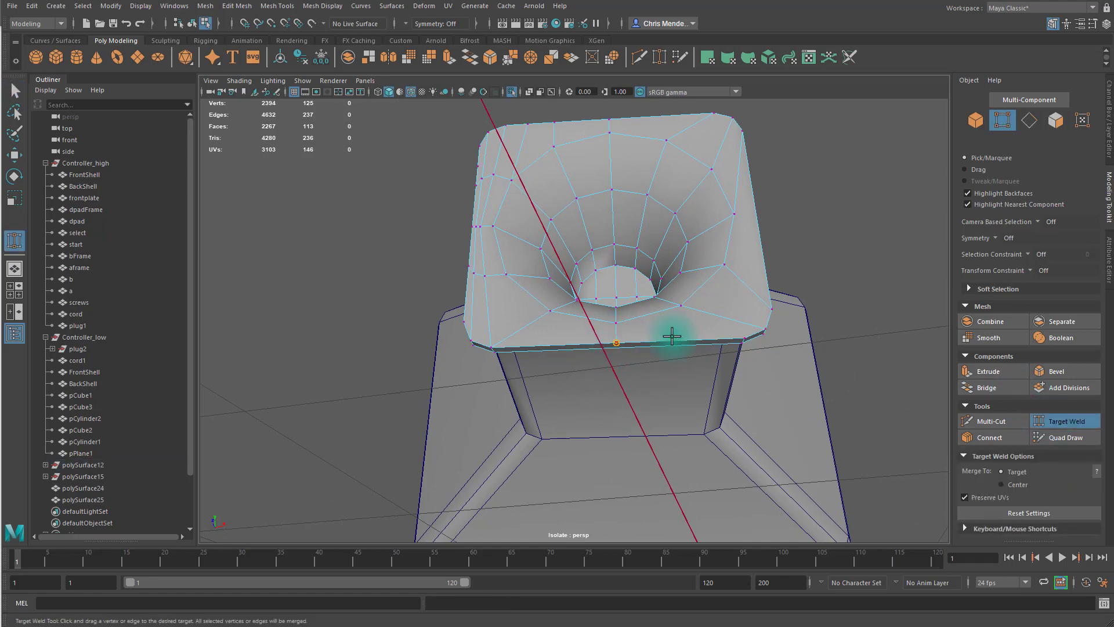
pyautogui.keyDown('alt'); pyautogui.moveTo(631, 359); pyautogui.dragTo(564, 350); pyautogui.keyUp('alt')
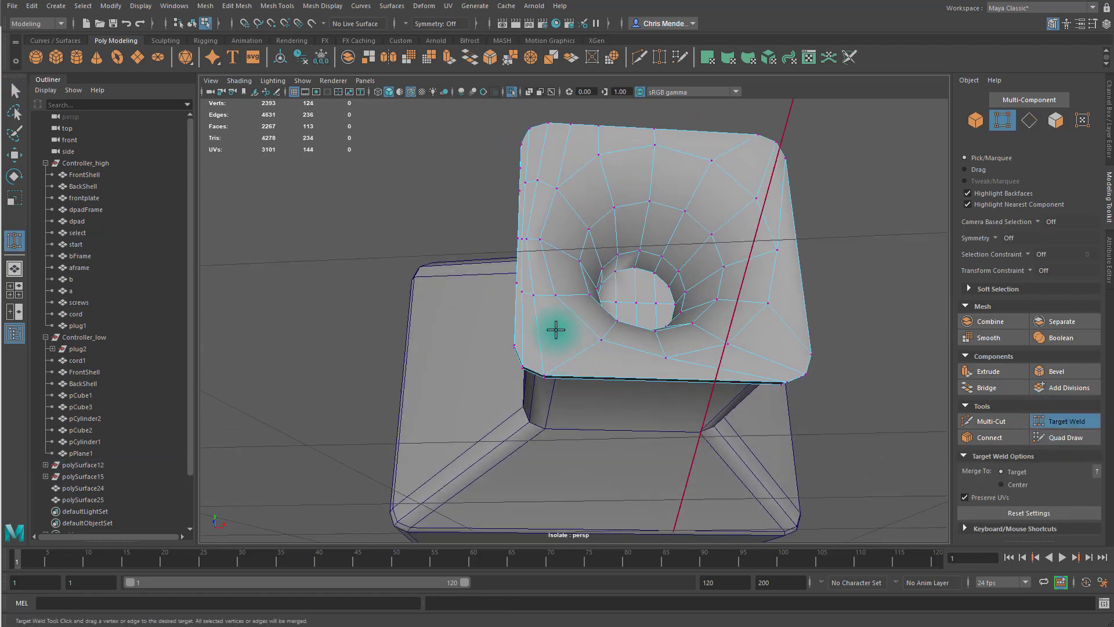
# - Weld the doubled vertices along the front face's opposite side edge together and down onto the lower corner vertices
pyautogui.scroll(3, 535, 259)
pyautogui.moveTo(492, 192); pyautogui.dragTo(487, 191)
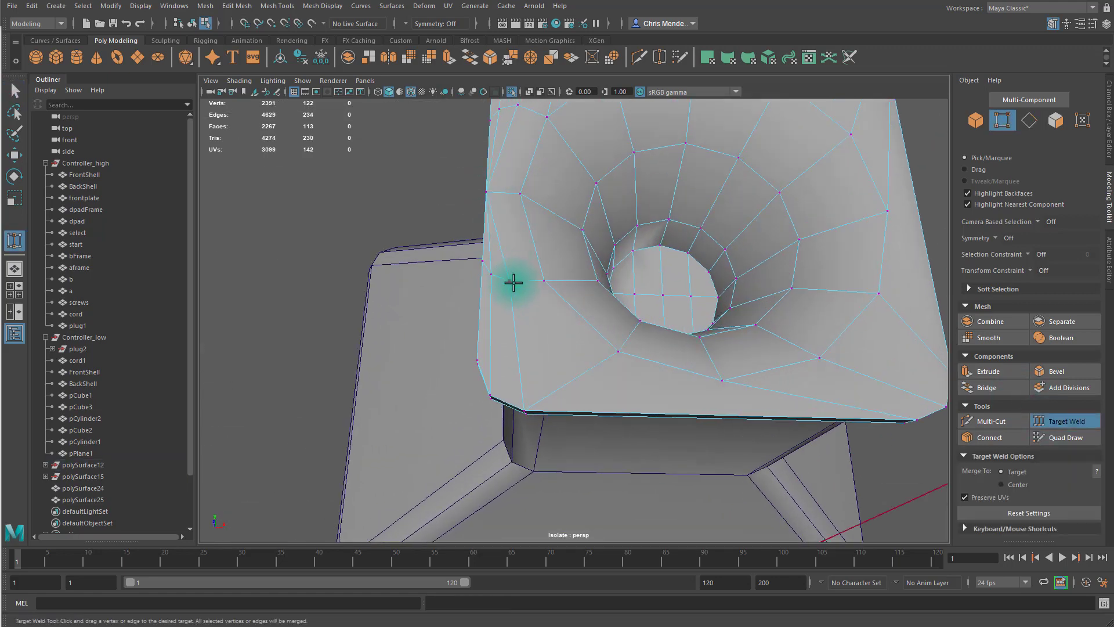
pyautogui.moveTo(481, 261); pyautogui.dragTo(478, 360)
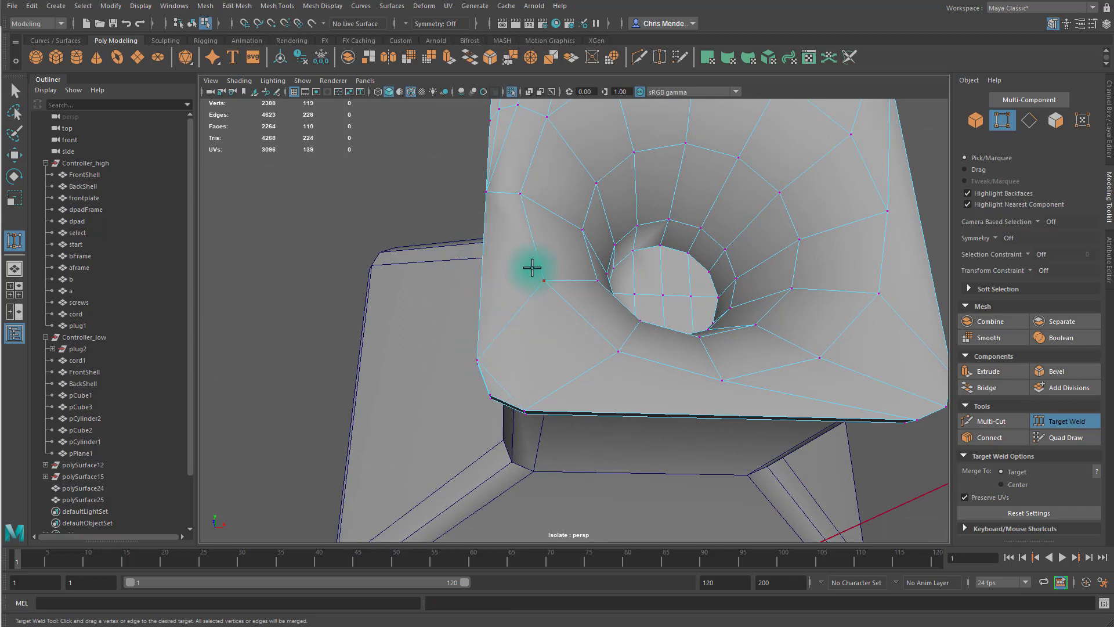
# - Delete the leftover edges at this lower corner and cut one edge from the funnel's outer ring to the corner vertex
pyautogui.press('q')
pyautogui.click(508, 387)
pyautogui.hotkey('ctrl', 'Delete')
pyautogui.click(516, 308)
pyautogui.hotkey('ctrl', 'Delete')
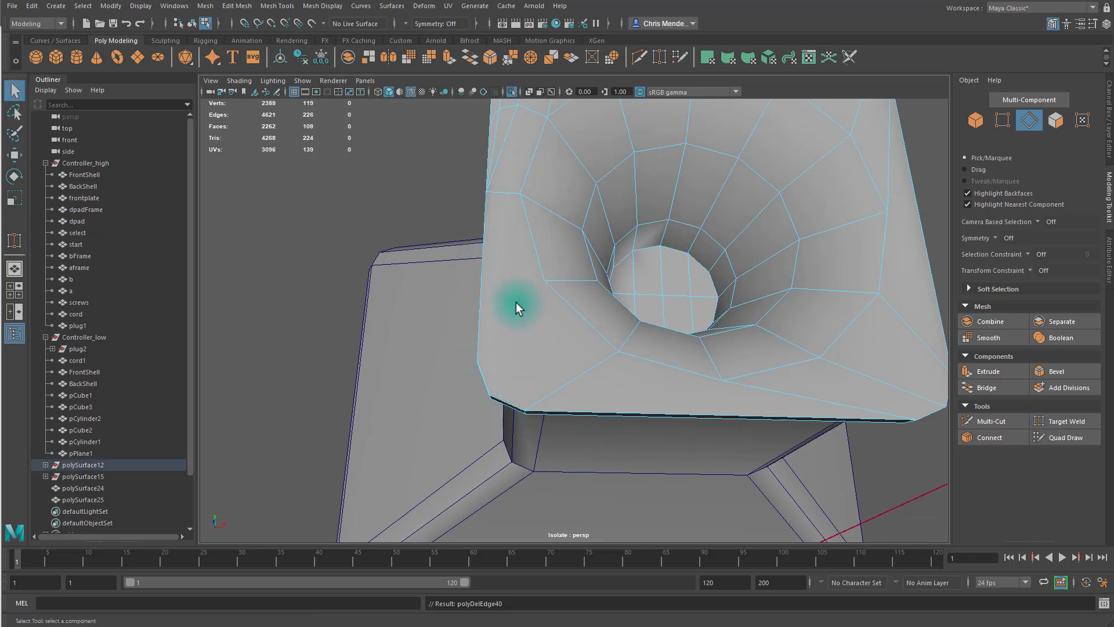
pyautogui.hotkey('ctrl', 'shift', 'x')
pyautogui.click(544, 281)
pyautogui.click(490, 396)
pyautogui.rightClick(490, 395)
# - Weld the remaining vertex on the front face's side edge onto the lower corner vertex
pyautogui.keyDown('alt'); pyautogui.moveTo(493, 395); pyautogui.dragTo(553, 288); pyautogui.keyUp('alt')
pyautogui.moveTo(552, 308); pyautogui.dragTo(494, 312, button='right')
pyautogui.click(1064, 420)
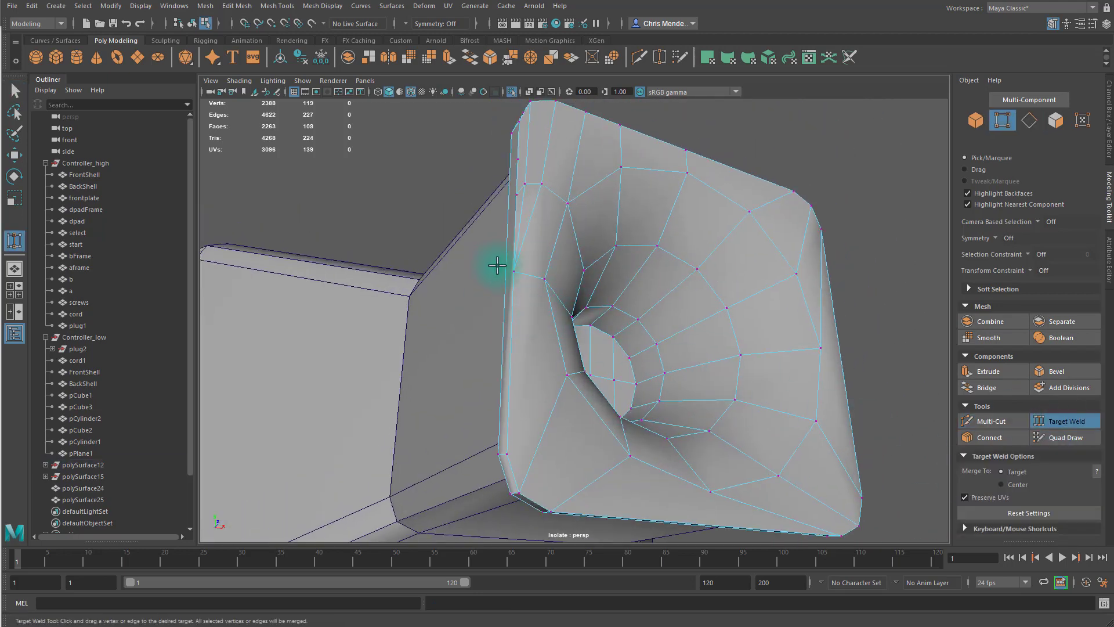
pyautogui.moveTo(516, 385); pyautogui.dragTo(508, 452)
# - Delete the surplus edges along that side of the front face and around its upper corner
pyautogui.keyDown('alt'); pyautogui.moveTo(570, 333); pyautogui.dragTo(535, 246); pyautogui.keyUp('alt')
pyautogui.moveTo(535, 246); pyautogui.dragTo(526, 208, button='right')
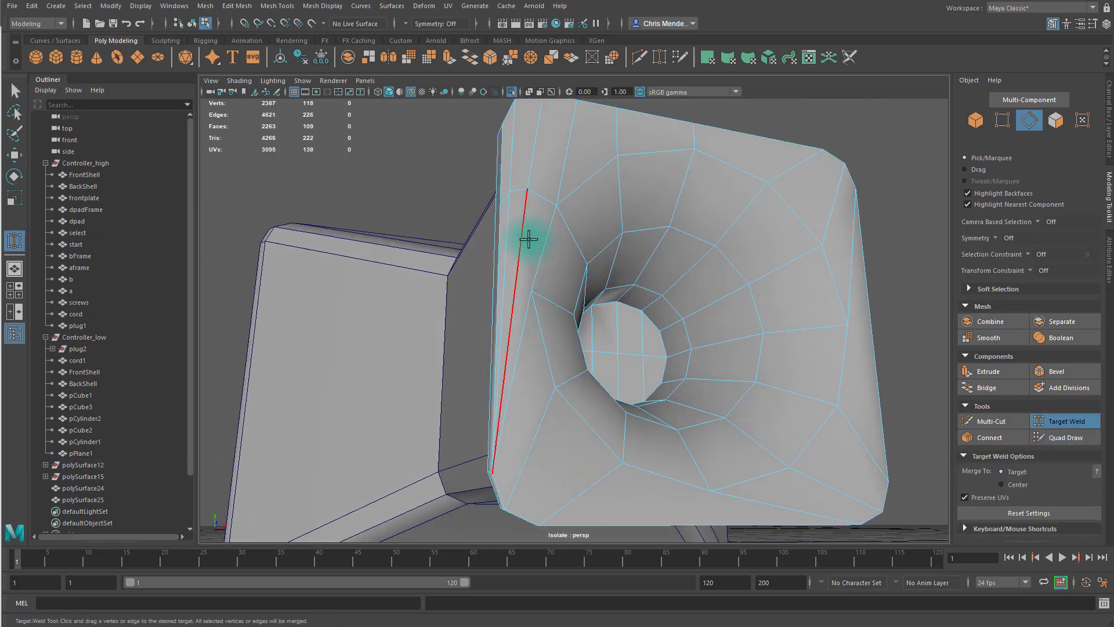
pyautogui.press('q')
pyautogui.click(524, 227)
pyautogui.hotkey('ctrl', 'Delete')
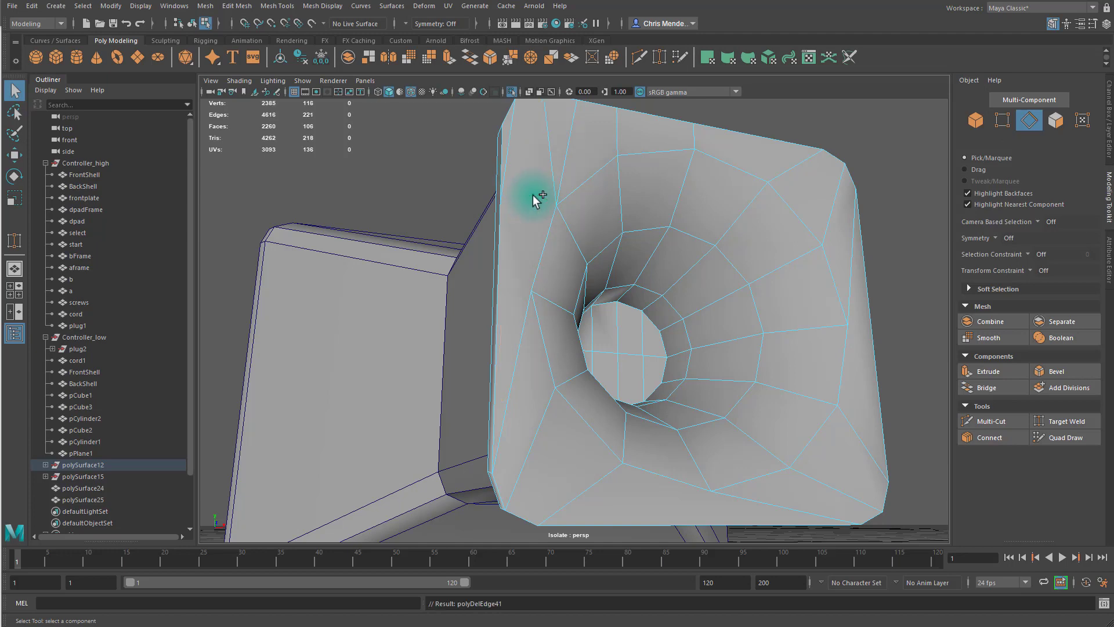
pyautogui.keyDown('alt'); pyautogui.moveTo(513, 176); pyautogui.dragTo(499, 241); pyautogui.keyUp('alt')
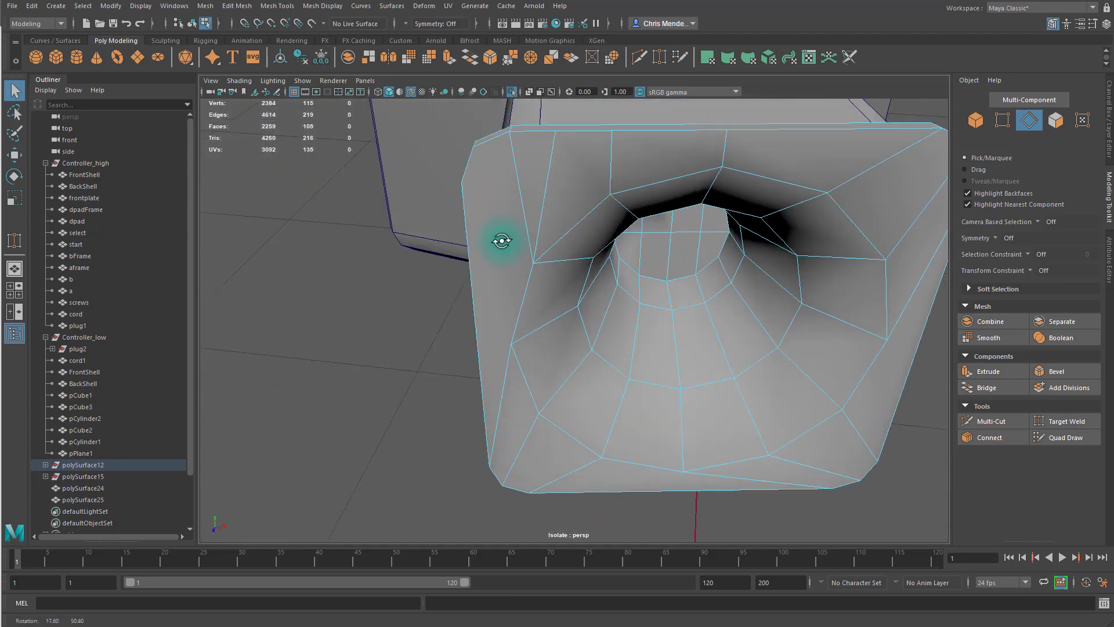
pyautogui.click(549, 167)
pyautogui.hotkey('ctrl', 'Delete')
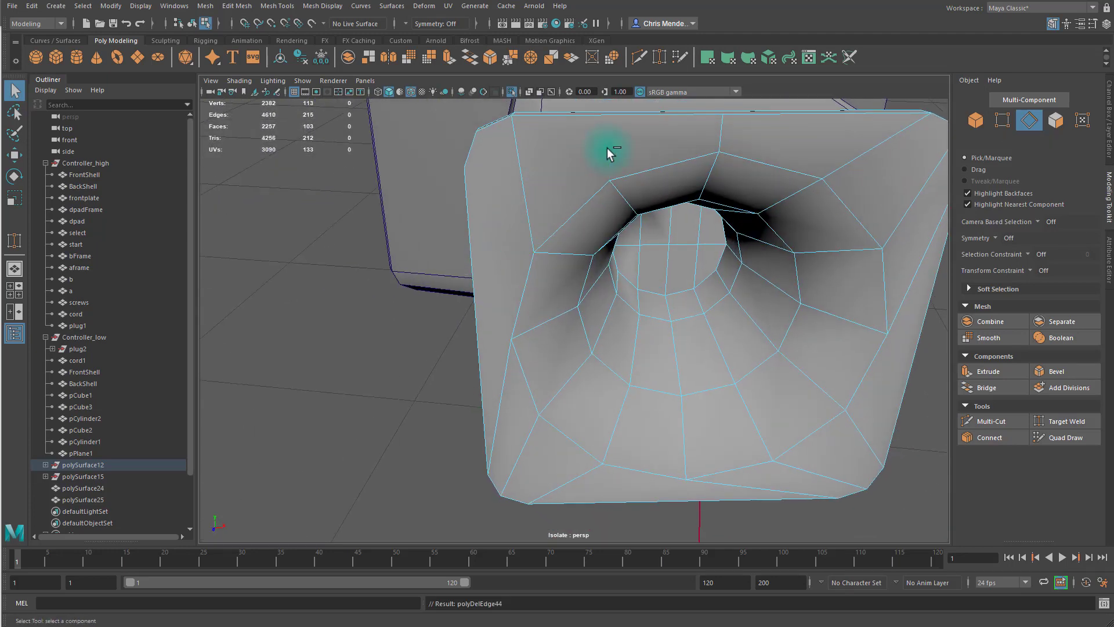
pyautogui.click(535, 160)
pyautogui.hotkey('ctrl', 'Delete')
# - Cut new edges from the funnel's outer ring to the vertices of the front face's cleared upper corner
pyautogui.keyDown('shift'); pyautogui.moveTo(535, 160); pyautogui.dragTo(500, 179, button='right'); pyautogui.keyUp('shift')
pyautogui.click(611, 180)
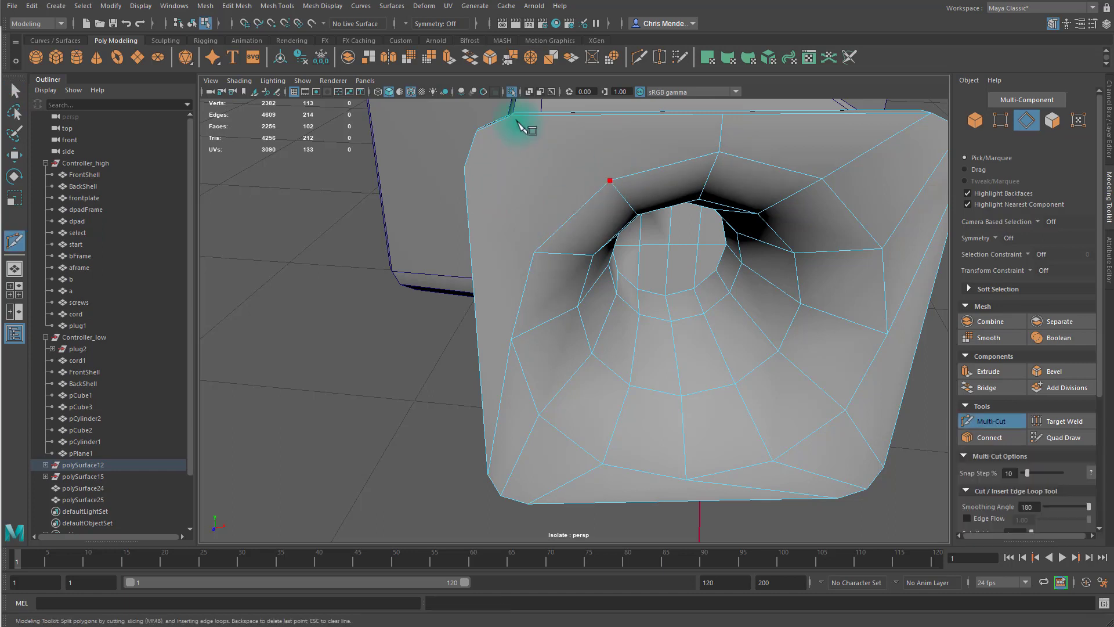
pyautogui.click(513, 116)
pyautogui.rightClick(513, 116)
pyautogui.click(465, 168)
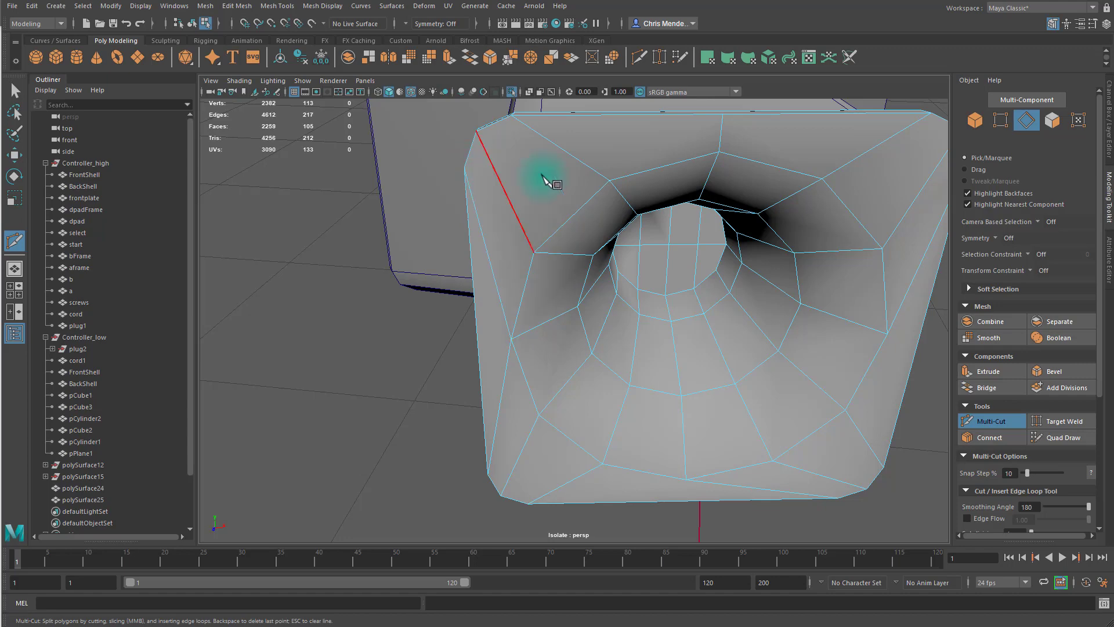
pyautogui.press('q')
# - Delete the remaining surplus edge and weld the leftover vertices along the front face's upper edge onto the corner vertex
pyautogui.keyDown('alt'); pyautogui.moveTo(741, 174); pyautogui.dragTo(792, 160); pyautogui.keyUp('alt')
pyautogui.keyDown('alt'); pyautogui.moveTo(405, 297); pyautogui.dragTo(764, 266); pyautogui.keyUp('alt')
pyautogui.hotkey('ctrl', 'z')
pyautogui.press('Delete')
pyautogui.click(1067, 421)
pyautogui.moveTo(529, 192); pyautogui.dragTo(331, 184)
# - Check the plug body and rim piece with Cleanup, set to select matching faces with more than 4 sides on the selected objects
pyautogui.keyDown('alt'); pyautogui.moveTo(331, 184); pyautogui.dragTo(618, 254); pyautogui.keyUp('alt')
pyautogui.keyDown('alt'); pyautogui.moveTo(617, 254); pyautogui.dragTo(657, 269, button='right'); pyautogui.keyUp('alt')
pyautogui.moveTo(604, 337); pyautogui.dragTo(687, 246, button='right')
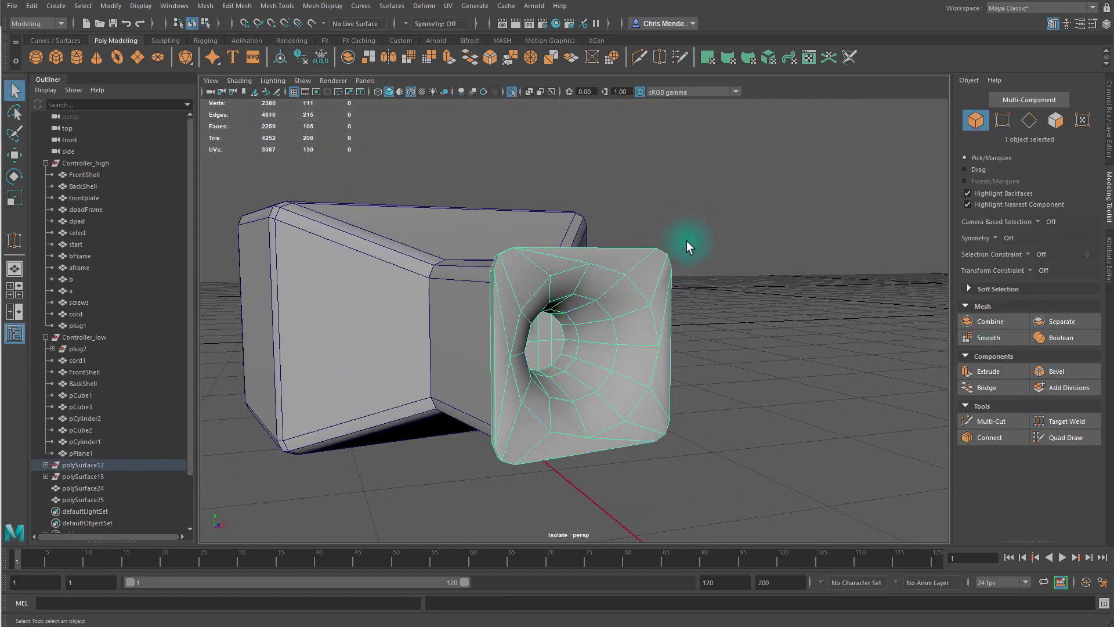
pyautogui.keyDown('alt'); pyautogui.moveTo(460, 242); pyautogui.dragTo(360, 220, button='right'); pyautogui.keyUp('alt')
pyautogui.moveTo(360, 221); pyautogui.dragTo(522, 325)
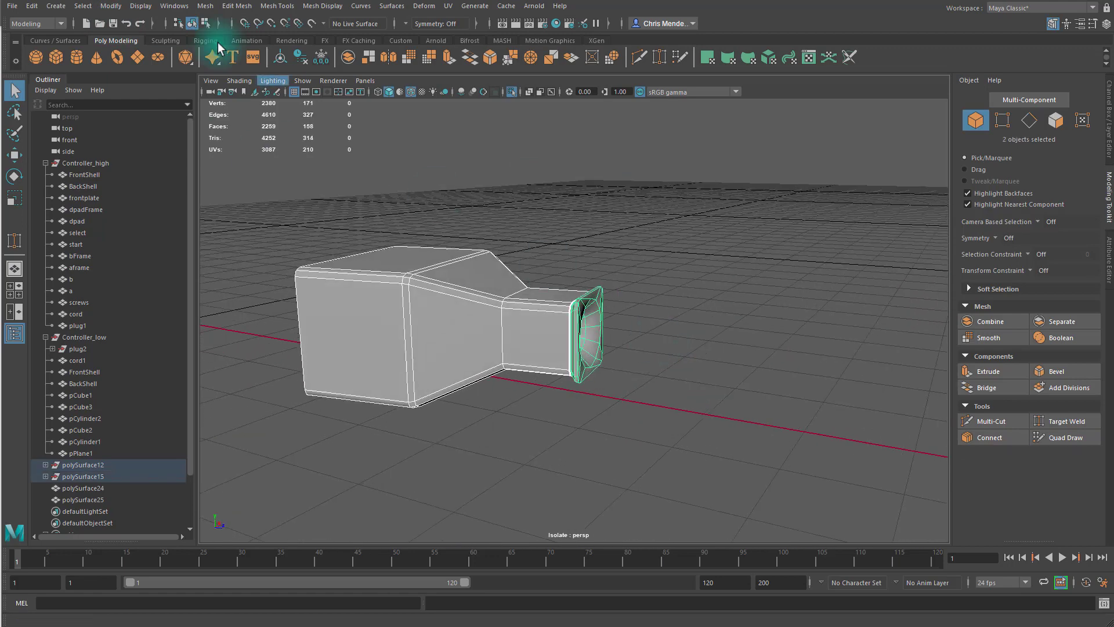
pyautogui.click(205, 6)
pyautogui.click(311, 235)
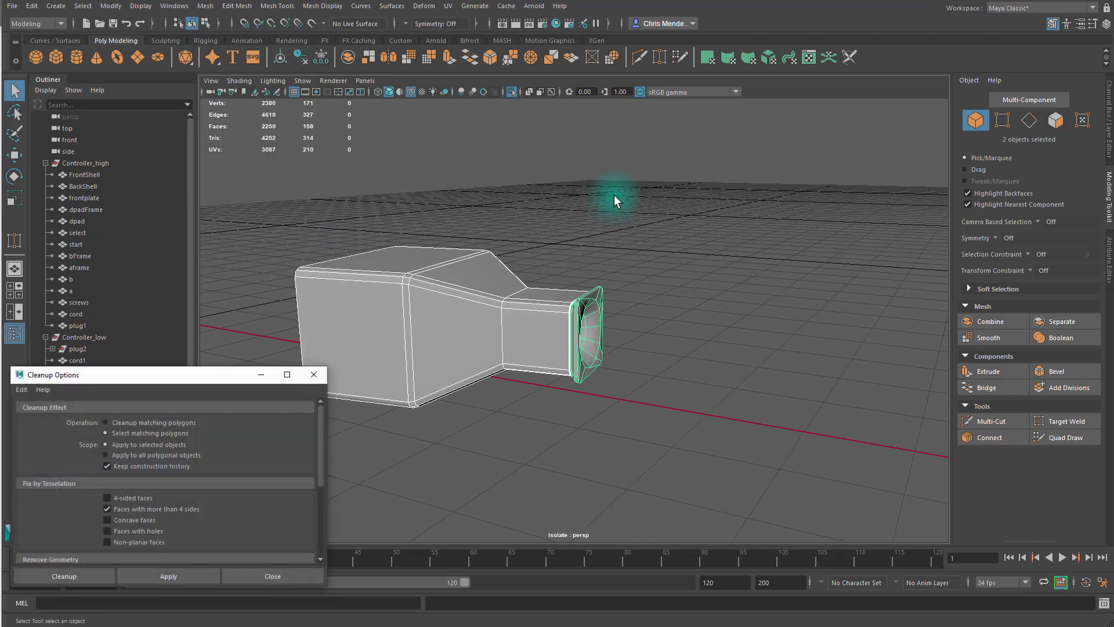
pyautogui.moveTo(178, 378); pyautogui.dragTo(315, 258)
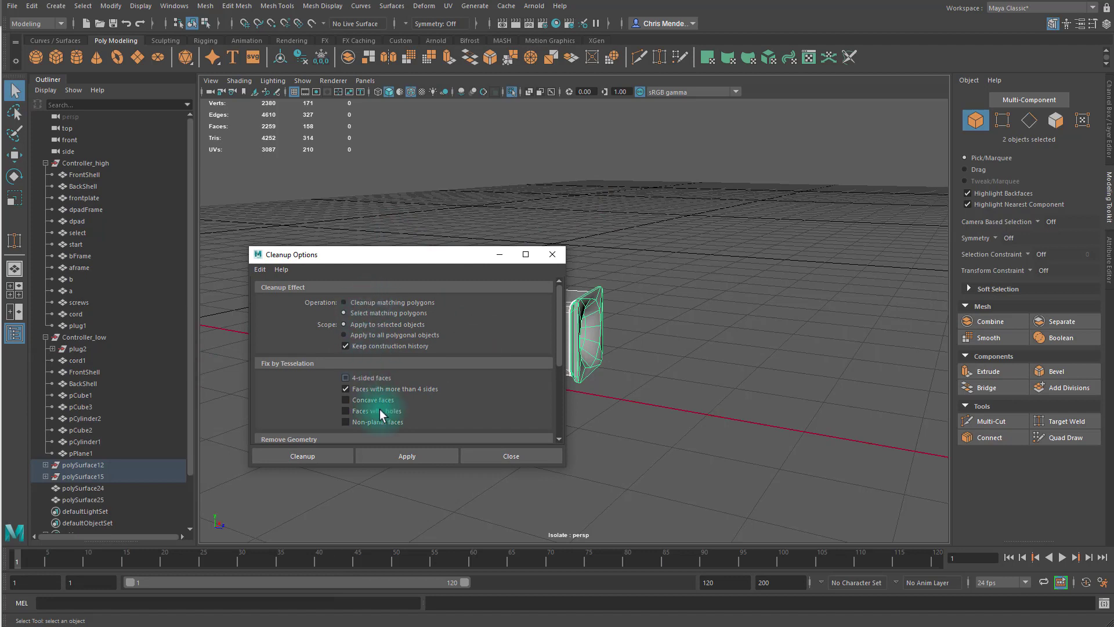
pyautogui.click(396, 457)
pyautogui.moveTo(472, 256); pyautogui.dragTo(684, 298)
pyautogui.click(728, 291)
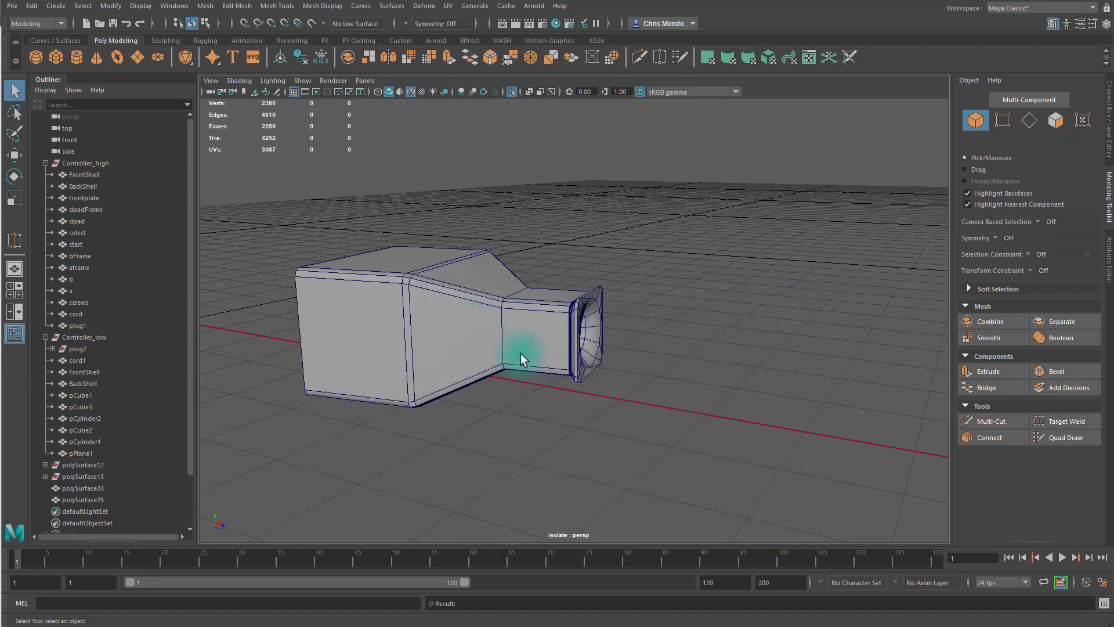
# - Combine the plug body and the rim piece into one mesh
pyautogui.click(582, 322)
pyautogui.keyDown('shift'); pyautogui.click(538, 322); pyautogui.keyUp('shift')
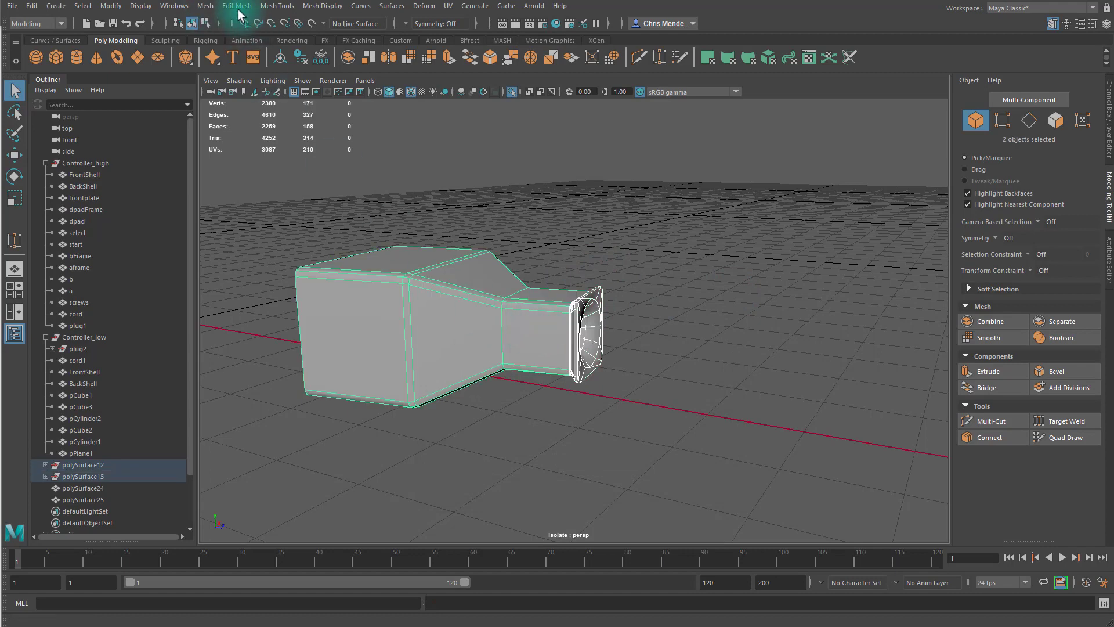
pyautogui.click(206, 6)
pyautogui.click(223, 43)
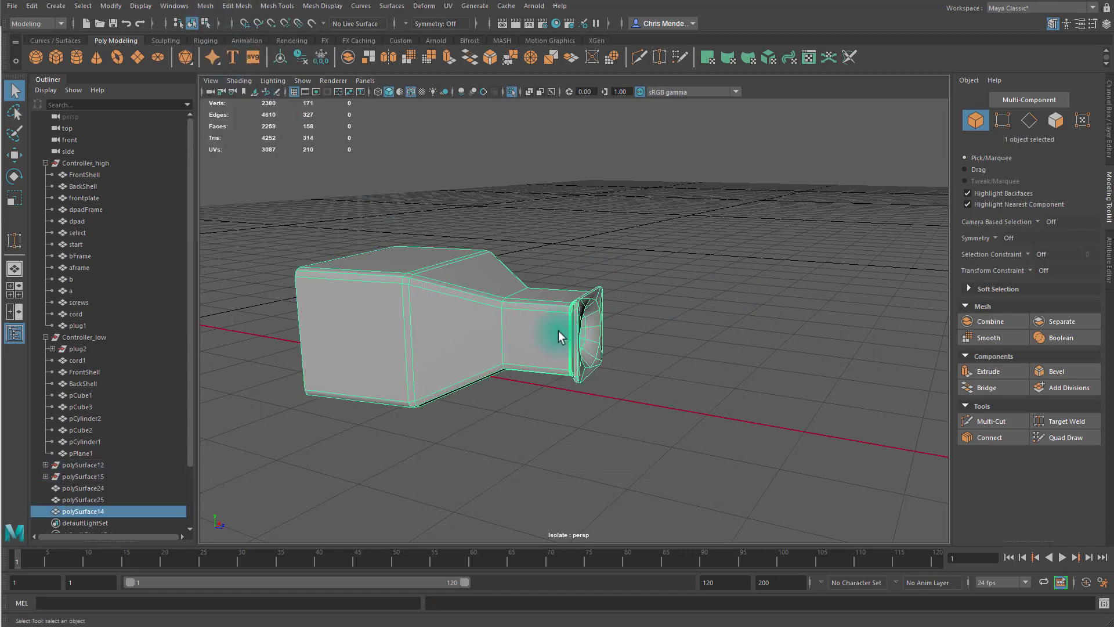
# - Merge the combined plug mesh's overlapping vertices with a distance threshold of 0.001
pyautogui.press('f')
pyautogui.keyDown('alt'); pyautogui.moveTo(579, 318); pyautogui.dragTo(646, 297, button='right'); pyautogui.keyUp('alt')
pyautogui.keyDown('alt'); pyautogui.moveTo(705, 275); pyautogui.dragTo(562, 278, button='middle'); pyautogui.keyUp('alt')
pyautogui.keyDown('alt'); pyautogui.moveTo(562, 284); pyautogui.dragTo(474, 186); pyautogui.keyUp('alt')
pyautogui.click(237, 5)
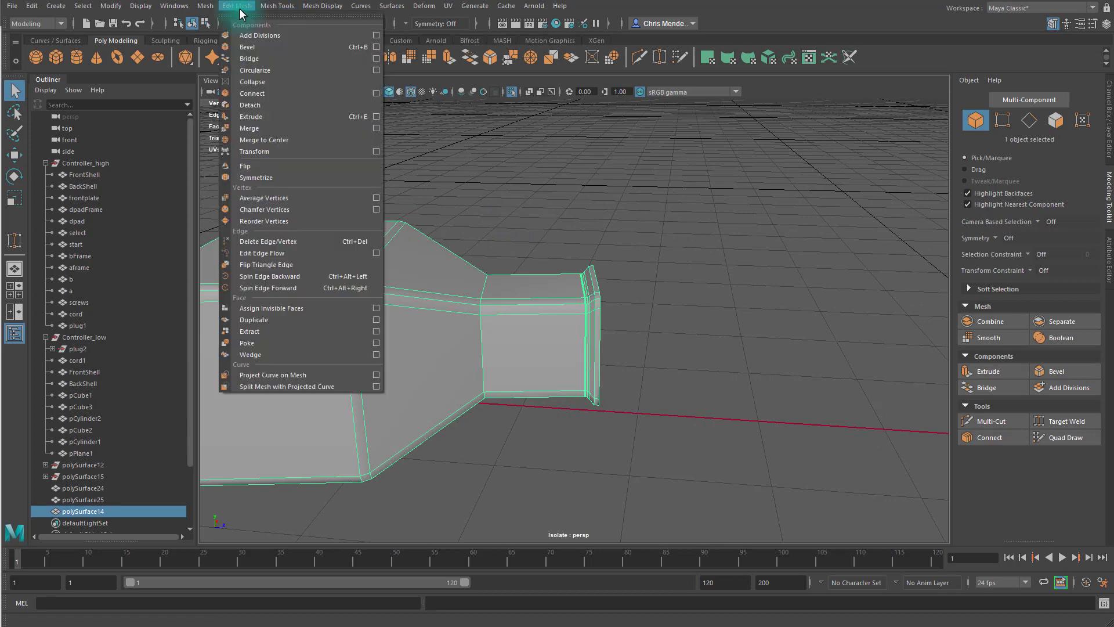
pyautogui.click(278, 129)
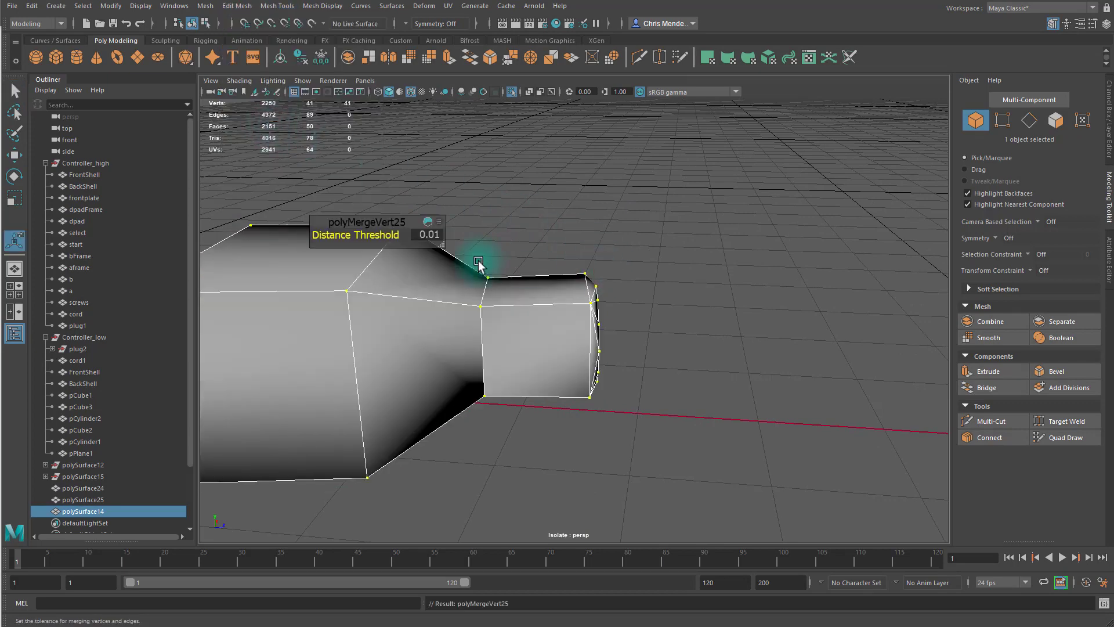
pyautogui.click(433, 235)
pyautogui.write('.00')
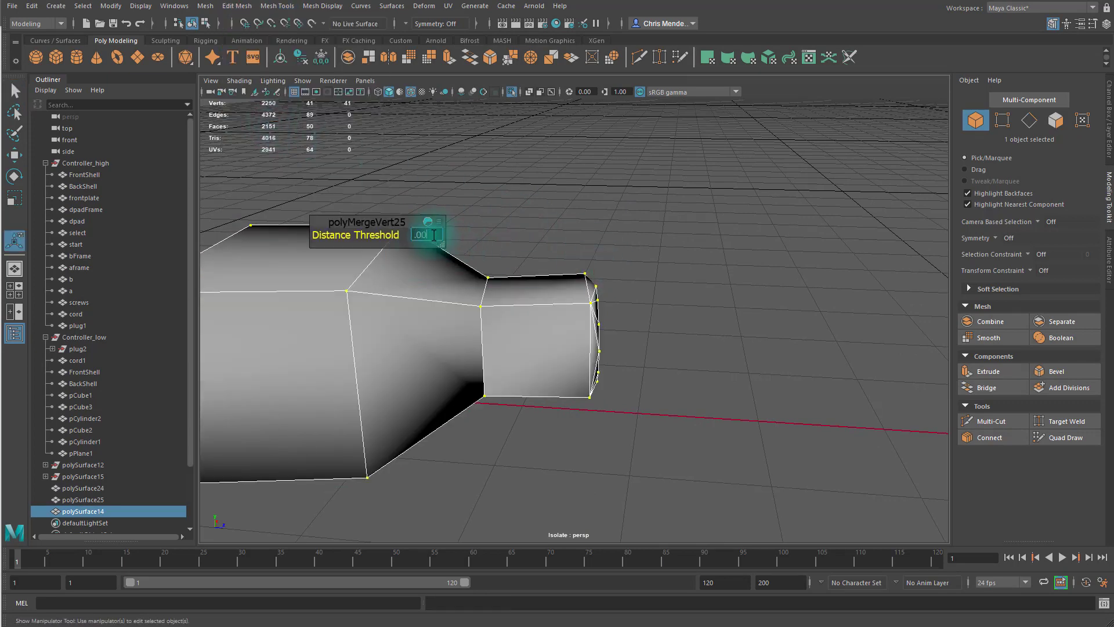
pyautogui.write('1')
pyautogui.press('Return')
# - Examine the merged plug mesh from several sides, checking the vertices along its bevelled edges, neck and rim
pyautogui.keyDown('alt'); pyautogui.moveTo(507, 251); pyautogui.dragTo(598, 260, button='right'); pyautogui.keyUp('alt')
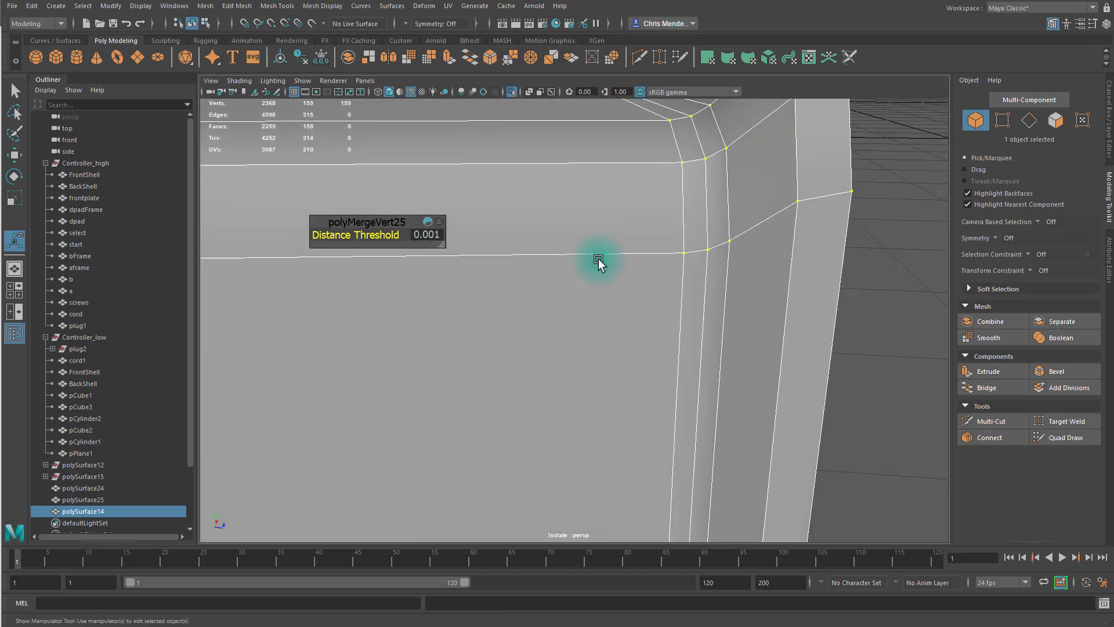
pyautogui.keyDown('alt'); pyautogui.moveTo(635, 267); pyautogui.dragTo(503, 275); pyautogui.keyUp('alt')
pyautogui.scroll(-4, 597, 271)
pyautogui.keyDown('alt'); pyautogui.moveTo(503, 275); pyautogui.dragTo(672, 283, button='middle'); pyautogui.keyUp('alt')
pyautogui.keyDown('alt'); pyautogui.moveTo(749, 290); pyautogui.dragTo(529, 301); pyautogui.keyUp('alt')
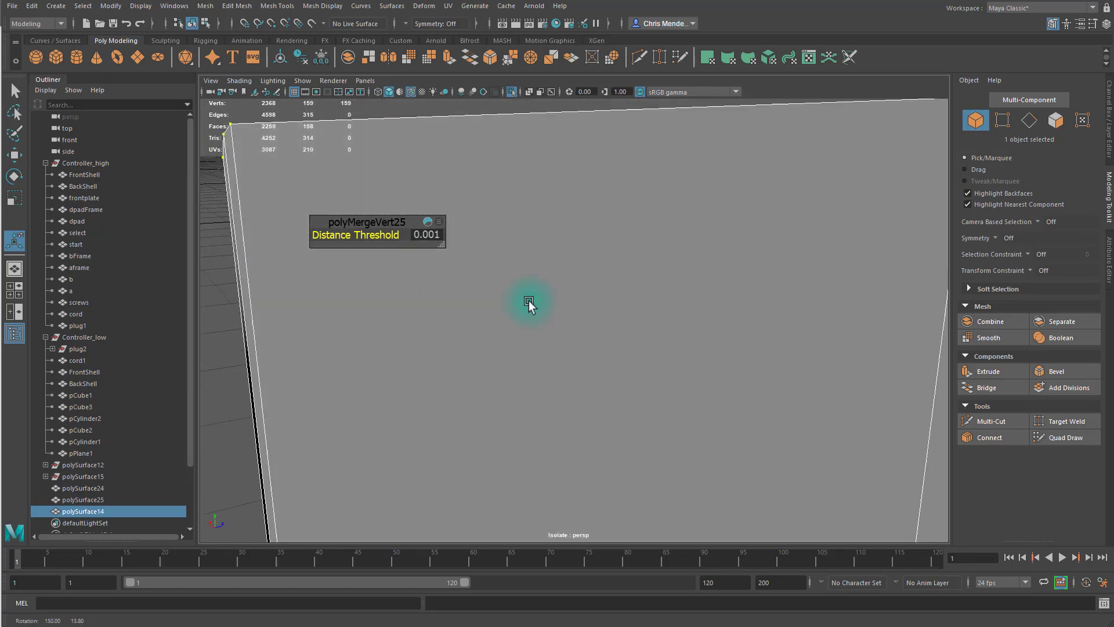
pyautogui.scroll(-5, 607, 325)
pyautogui.press('q')
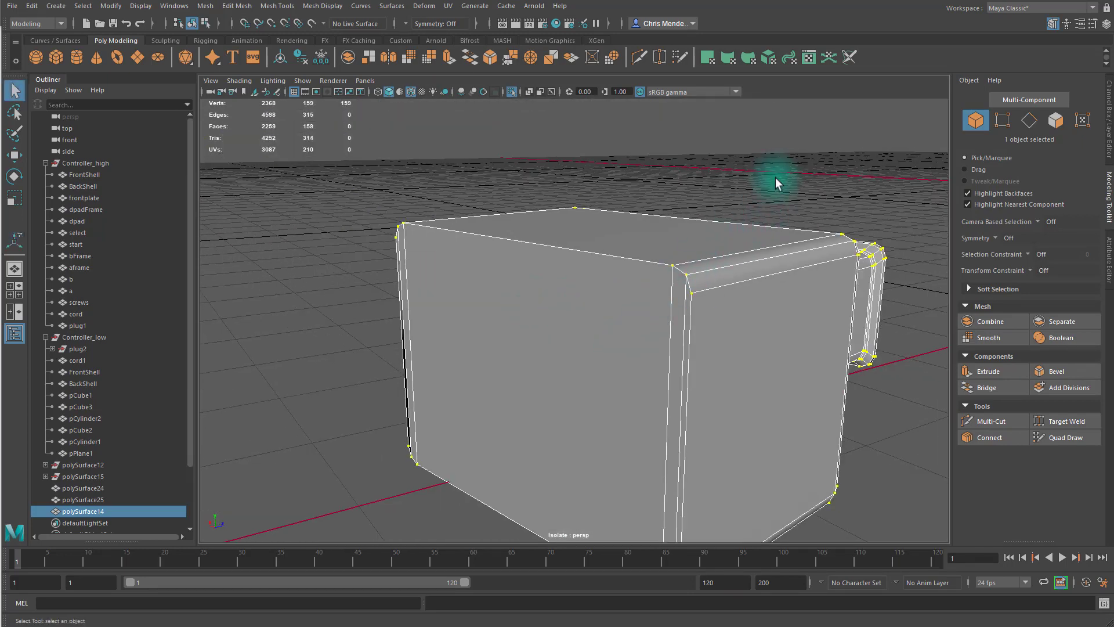
pyautogui.keyDown('alt'); pyautogui.moveTo(851, 219); pyautogui.dragTo(709, 226, button='middle'); pyautogui.keyUp('alt')
pyautogui.keyDown('alt'); pyautogui.moveTo(749, 243); pyautogui.dragTo(690, 237); pyautogui.keyUp('alt')
pyautogui.keyDown('alt'); pyautogui.moveTo(690, 238); pyautogui.dragTo(721, 263, button='right'); pyautogui.keyUp('alt')
pyautogui.keyDown('alt'); pyautogui.moveTo(854, 296); pyautogui.dragTo(706, 252, button='middle'); pyautogui.keyUp('alt')
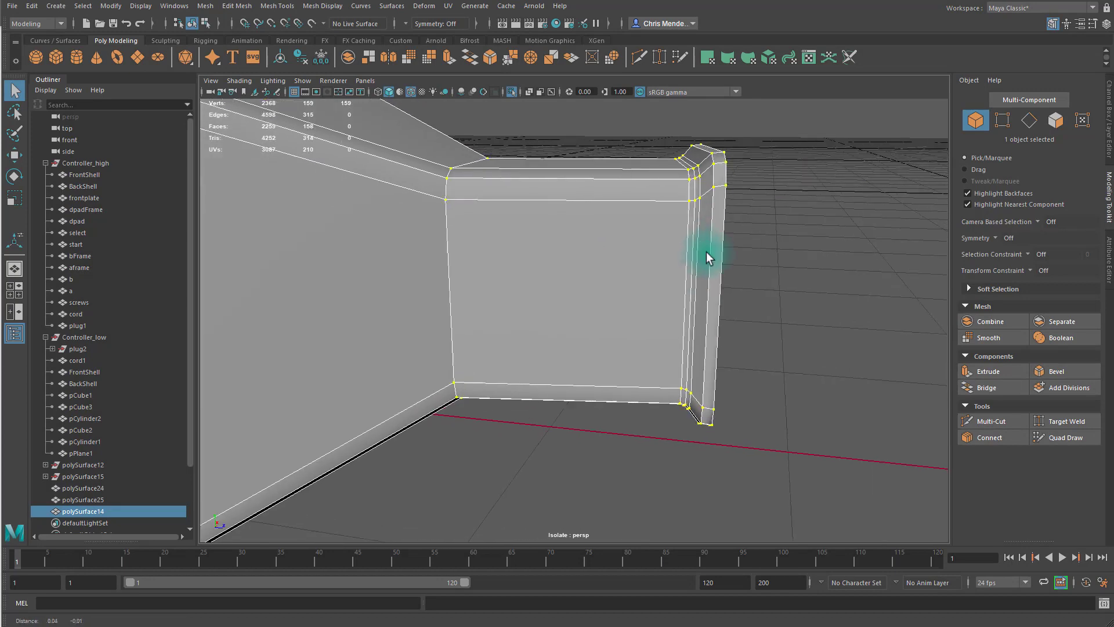
# - Test the join between the plug neck and the rim by moving its edge loops, undoing each move
pyautogui.doubleClick(689, 248)
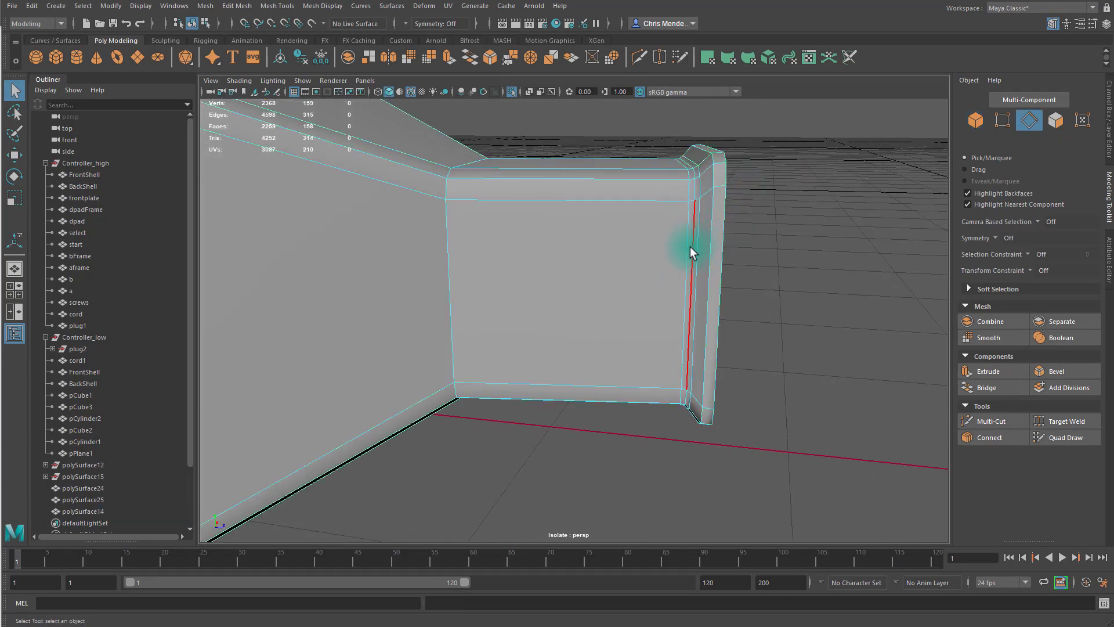
pyautogui.press('w')
pyautogui.moveTo(691, 258)
pyautogui.mouseDown()
pyautogui.moveTo(696, 232)
pyautogui.moveTo(691, 262)
pyautogui.mouseUp()
pyautogui.hotkey('ctrl', 'z')
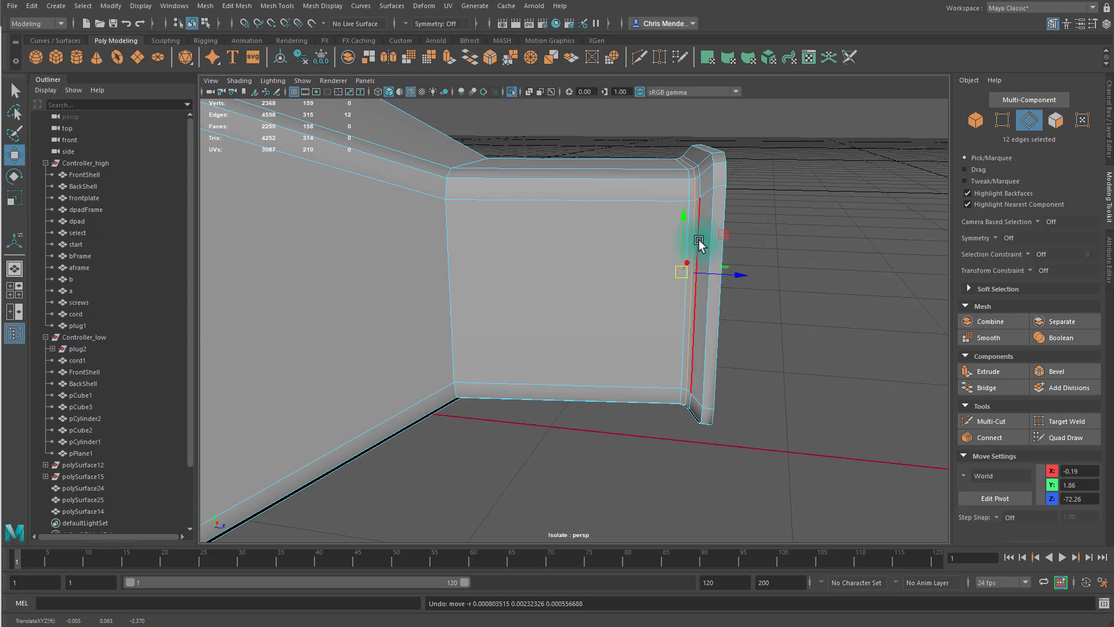
pyautogui.doubleClick(686, 181)
pyautogui.moveTo(676, 271); pyautogui.dragTo(734, 293)
pyautogui.hotkey('ctrl', 'z')
pyautogui.doubleClick(697, 187)
# - Leave the isolated view and combine all the low-poly plug pieces into one mesh, excluding the cord
pyautogui.keyDown('alt'); pyautogui.moveTo(784, 319); pyautogui.dragTo(721, 291); pyautogui.keyUp('alt')
pyautogui.keyDown('alt'); pyautogui.moveTo(722, 290); pyautogui.dragTo(656, 215, button='right'); pyautogui.keyUp('alt')
pyautogui.hotkey('ctrl', '1')
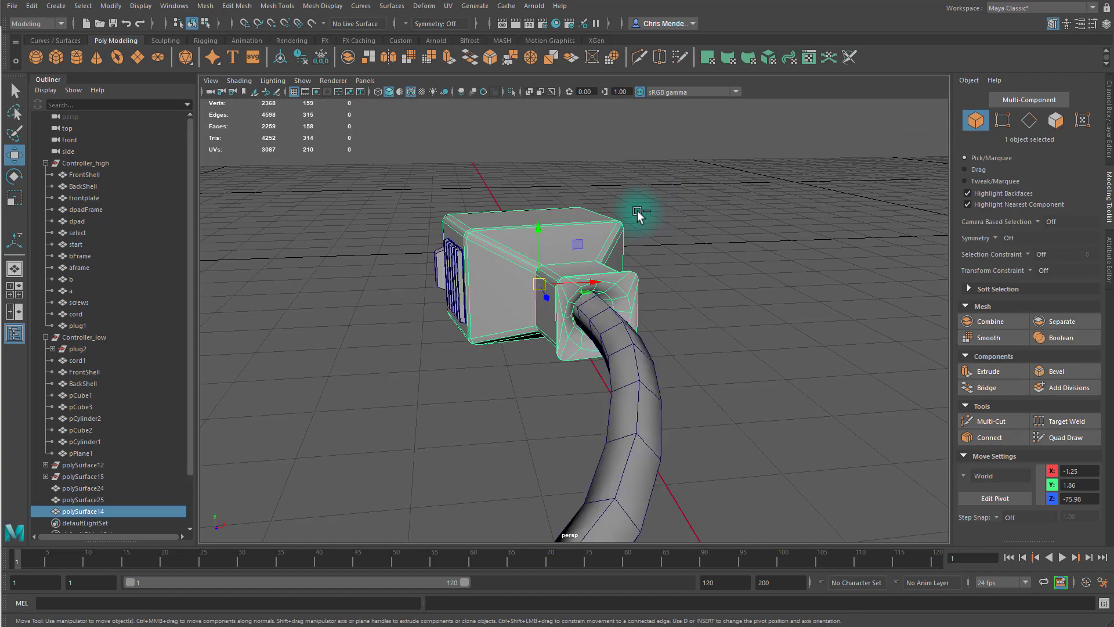
pyautogui.keyDown('alt'); pyautogui.moveTo(652, 264); pyautogui.dragTo(567, 241); pyautogui.keyUp('alt')
pyautogui.keyDown('alt'); pyautogui.moveTo(567, 242); pyautogui.dragTo(515, 234, button='right'); pyautogui.keyUp('alt')
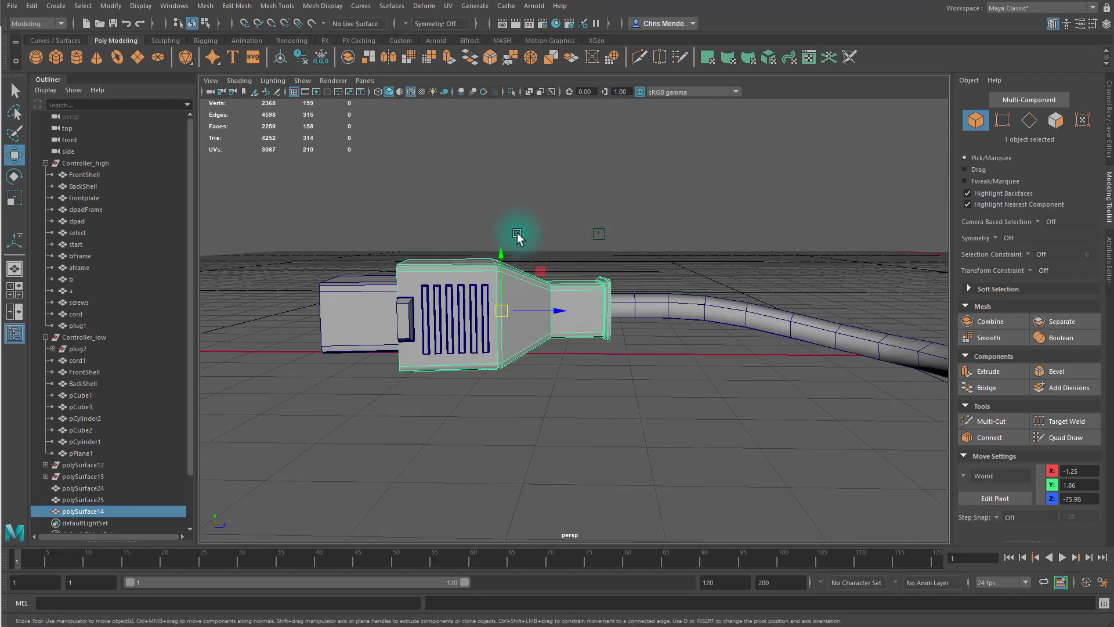
pyautogui.moveTo(313, 216); pyautogui.dragTo(575, 435)
pyautogui.keyDown('alt'); pyautogui.moveTo(500, 403); pyautogui.dragTo(571, 367); pyautogui.keyUp('alt')
pyautogui.keyDown('alt'); pyautogui.moveTo(345, 169); pyautogui.dragTo(435, 261); pyautogui.keyUp('alt')
pyautogui.keyDown('alt'); pyautogui.moveTo(435, 261); pyautogui.dragTo(510, 273, button='right'); pyautogui.keyUp('alt')
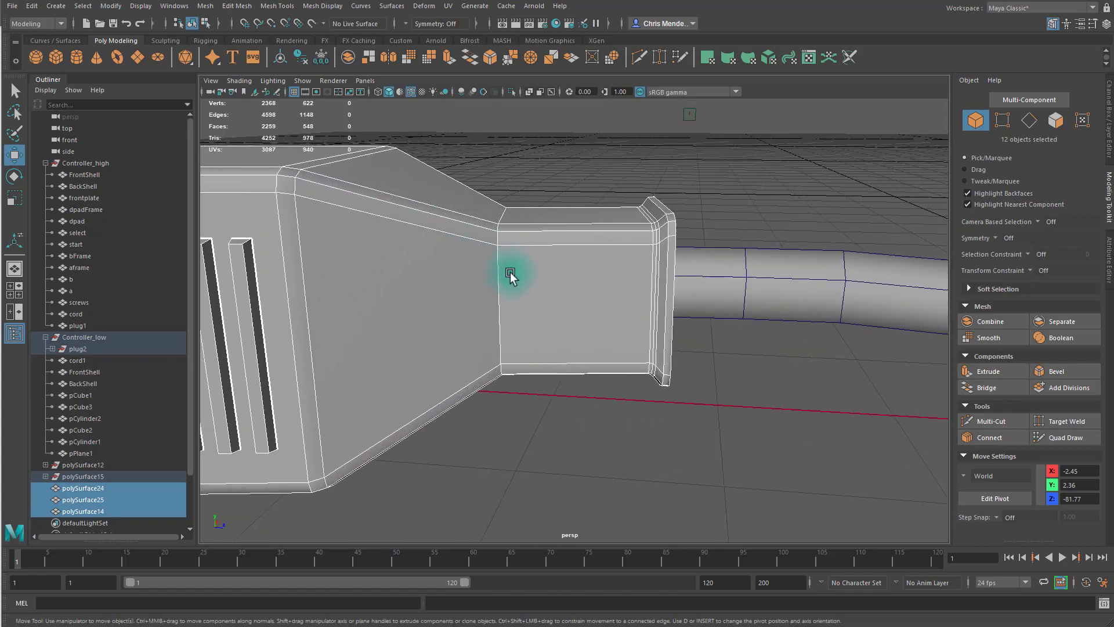
pyautogui.keyDown('alt'); pyautogui.moveTo(605, 266); pyautogui.dragTo(522, 249, button='right'); pyautogui.keyUp('alt')
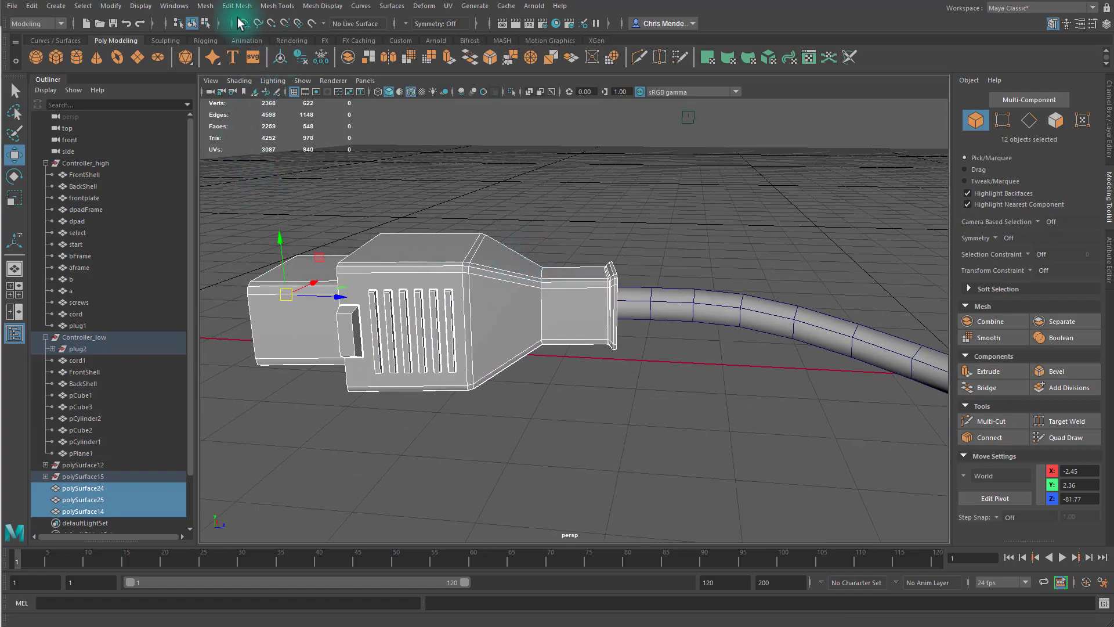
pyautogui.click(205, 5)
pyautogui.click(227, 46)
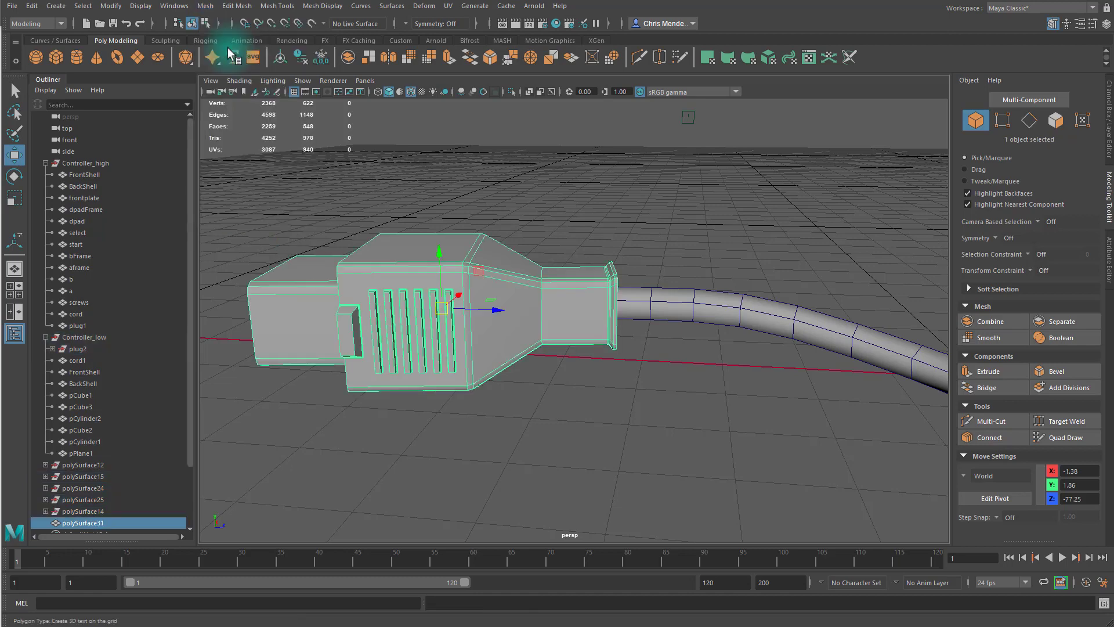
# - Delete the construction history of the combined plug mesh
pyautogui.click(39, 7)
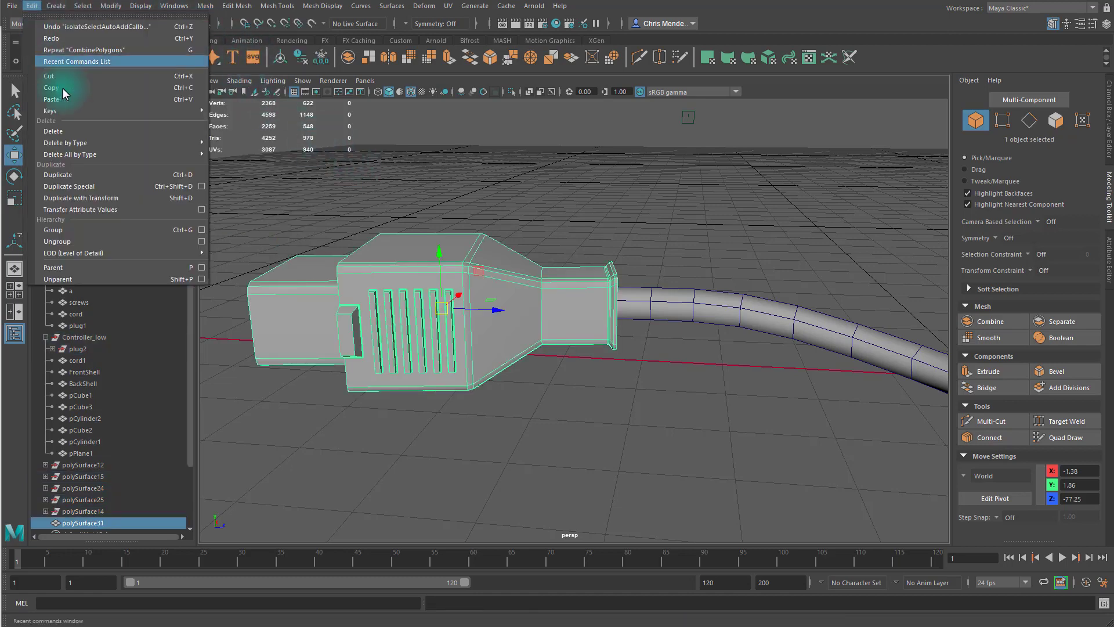
pyautogui.moveTo(88, 151)
pyautogui.click(226, 163)
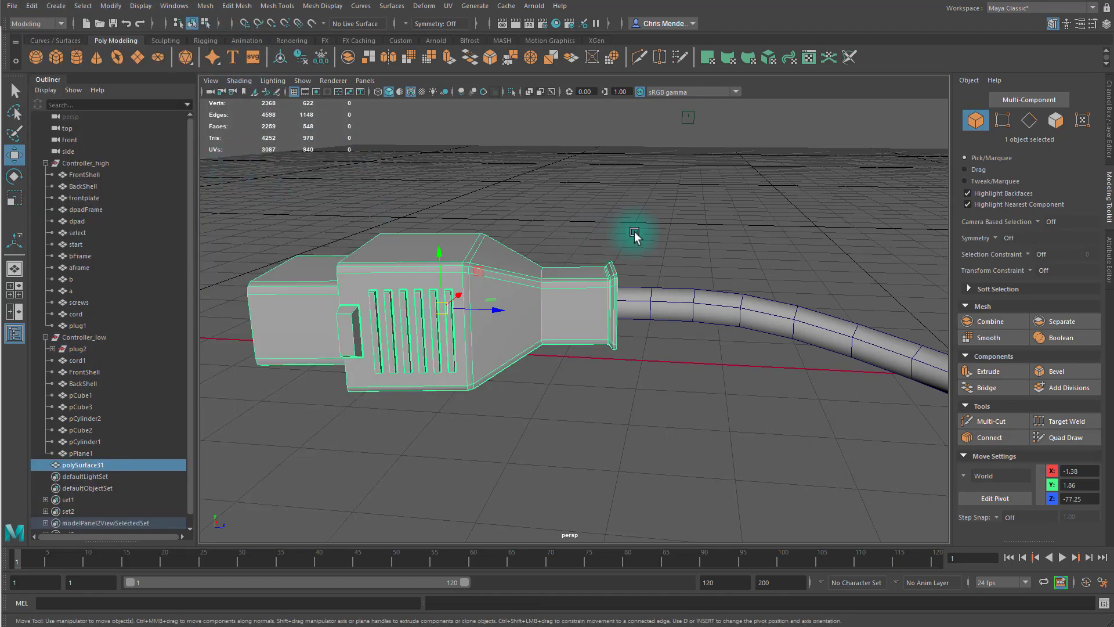
# - Show the Controller_high1 layer to compare the high-poly plug and cord with the low-poly version
pyautogui.click(1109, 126)
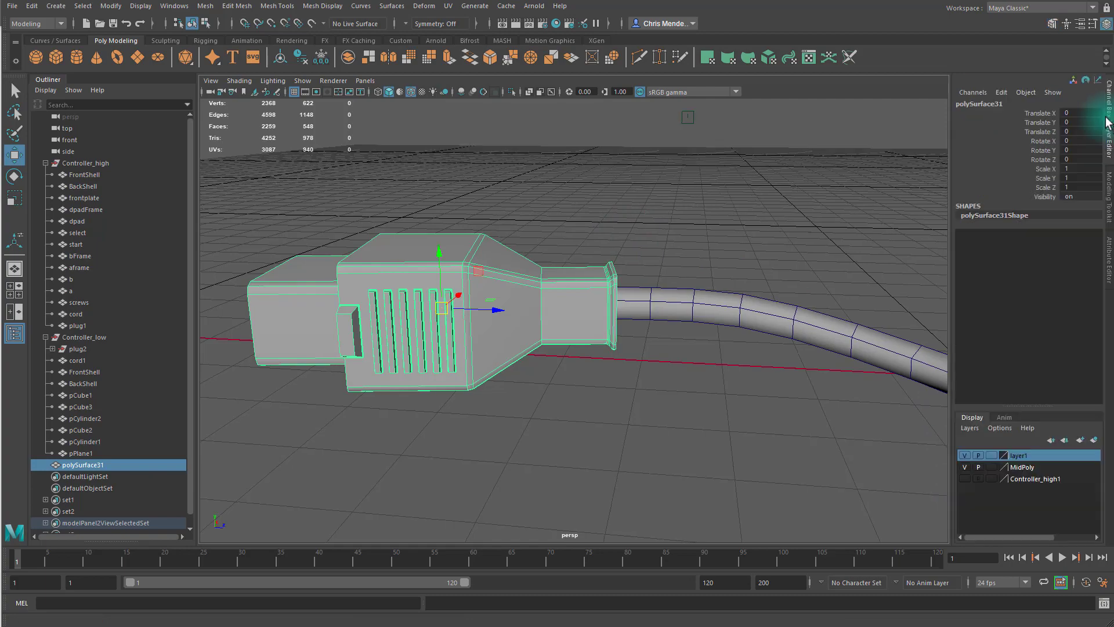
pyautogui.click(966, 479)
pyautogui.keyDown('alt'); pyautogui.moveTo(816, 447); pyautogui.dragTo(814, 405); pyautogui.keyUp('alt')
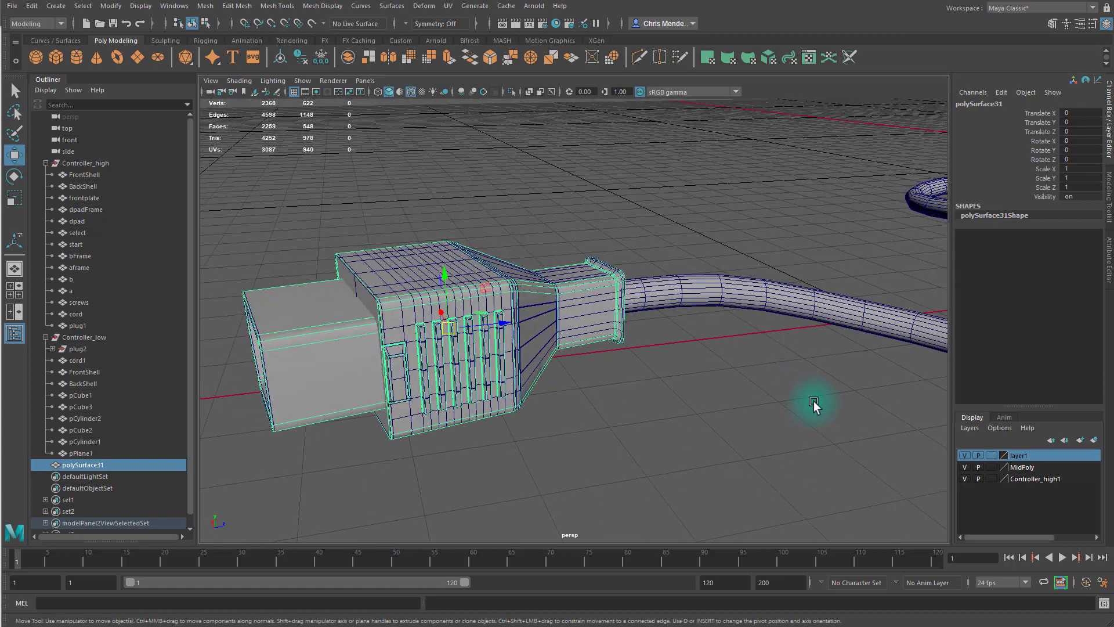
pyautogui.keyDown('alt'); pyautogui.moveTo(814, 403); pyautogui.dragTo(697, 392, button='right'); pyautogui.keyUp('alt')
pyautogui.keyDown('alt'); pyautogui.moveTo(818, 307); pyautogui.dragTo(746, 262, button='middle'); pyautogui.keyUp('alt')
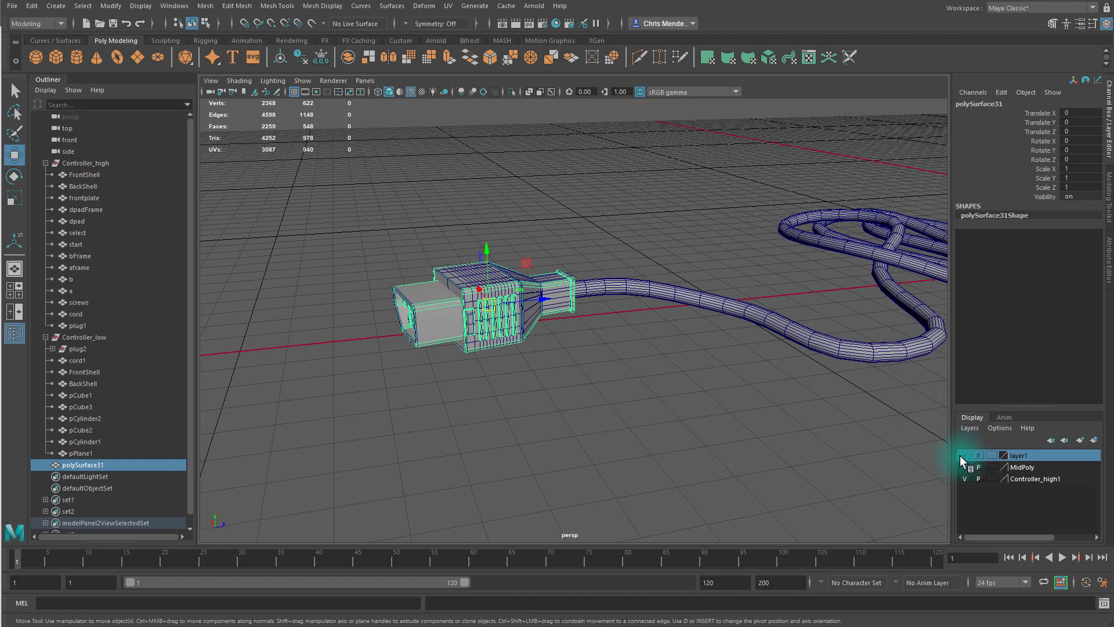
# - Move the combined plug mesh polySurface31 into the Controller_low group
pyautogui.click(74, 453)
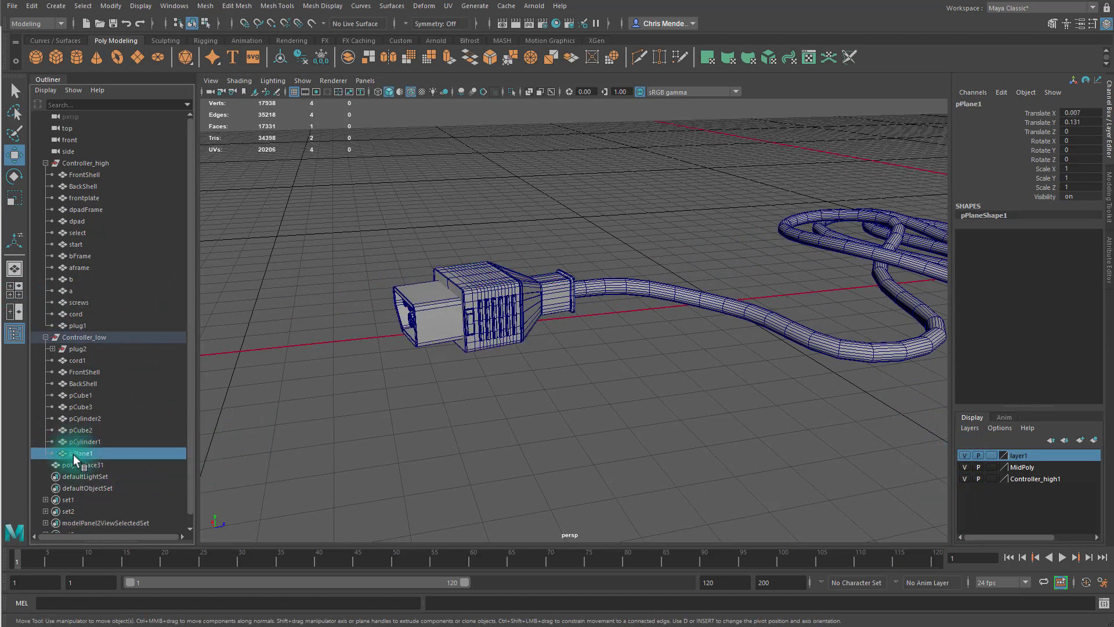
pyautogui.click(83, 464)
pyautogui.moveTo(95, 454); pyautogui.dragTo(99, 343)
# - Check the leftover groups nested inside plug2 and delete the plug2 group from Controller_low
pyautogui.click(63, 361)
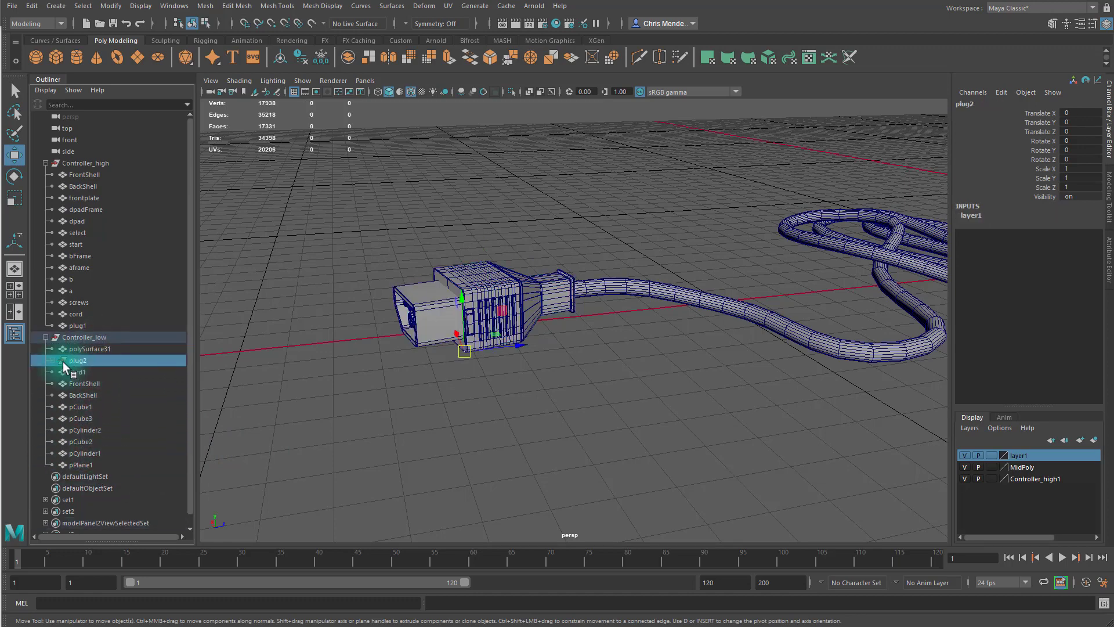
pyautogui.click(52, 360)
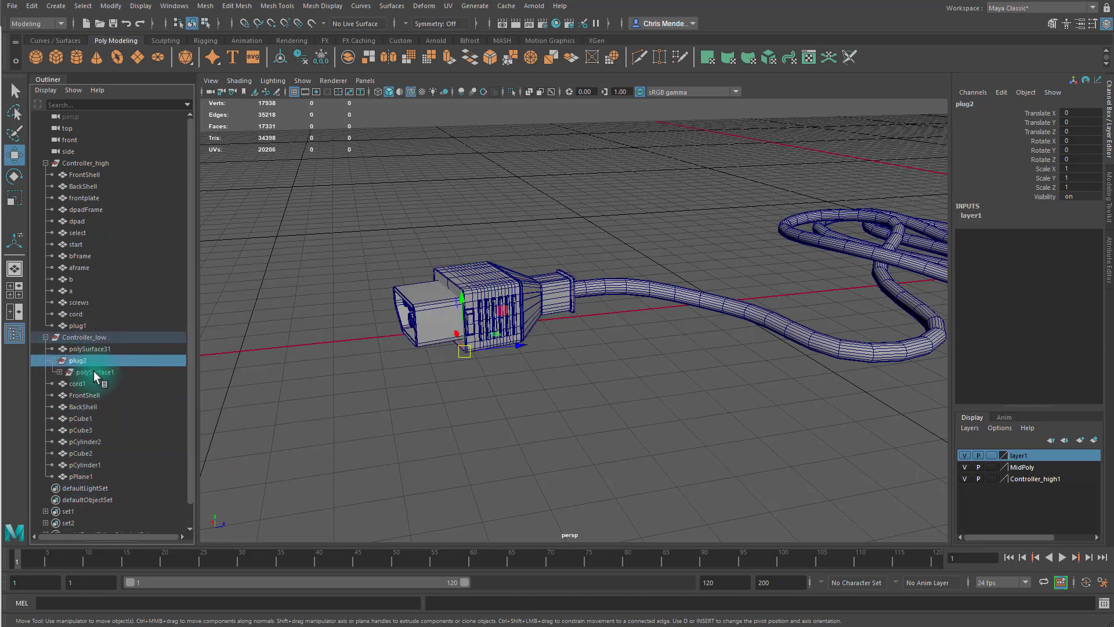
pyautogui.click(59, 372)
pyautogui.click(97, 441)
pyautogui.click(106, 431)
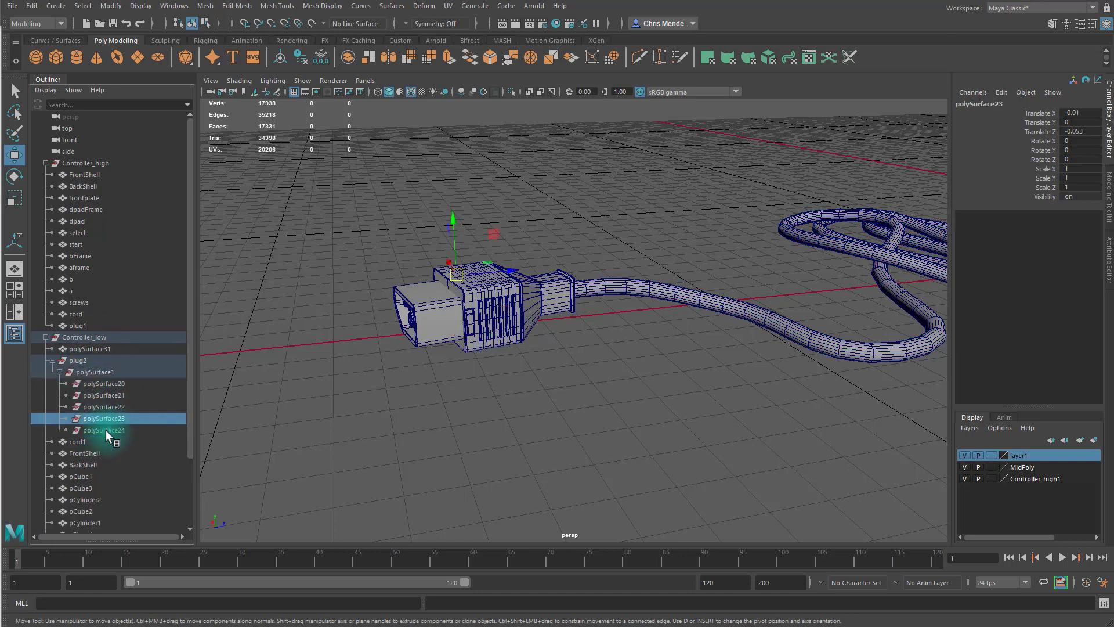
pyautogui.click(104, 407)
pyautogui.click(75, 339)
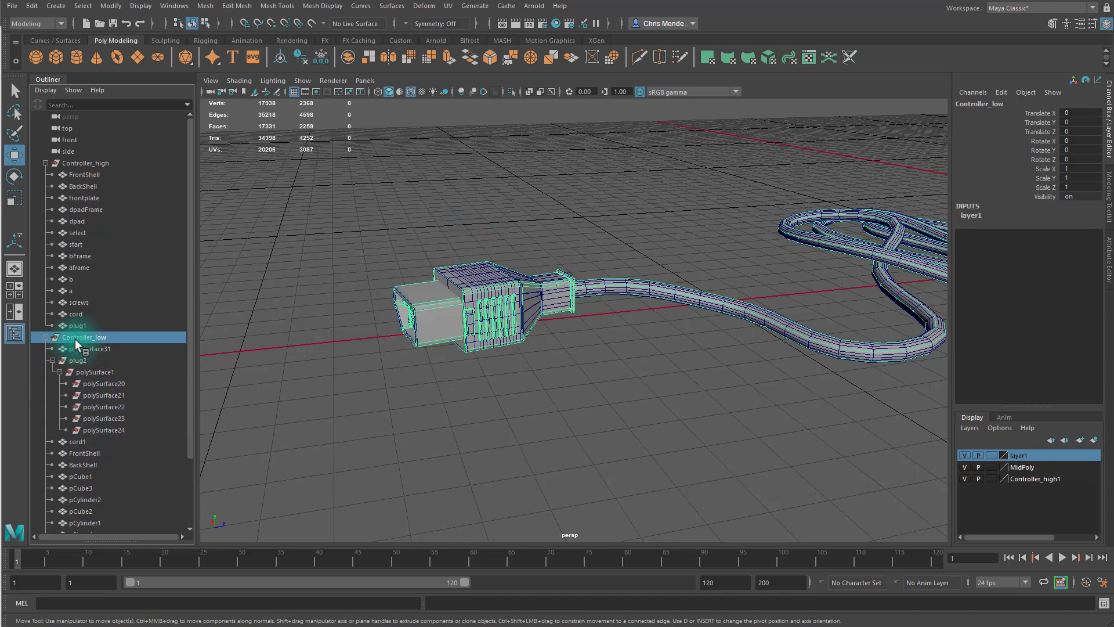
pyautogui.click(73, 361)
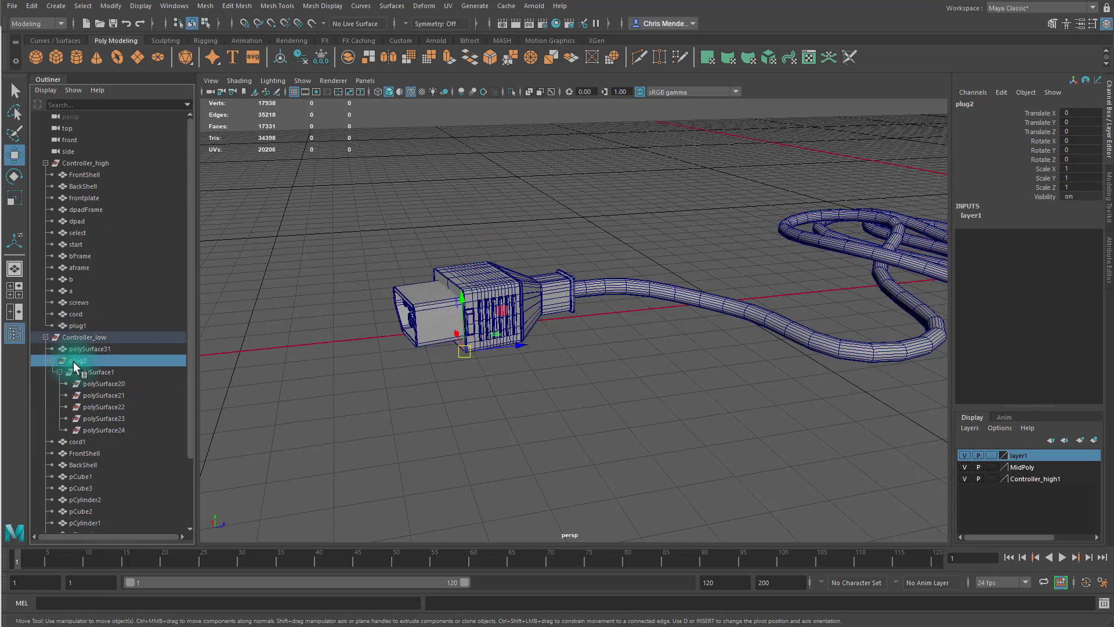
pyautogui.press('Delete')
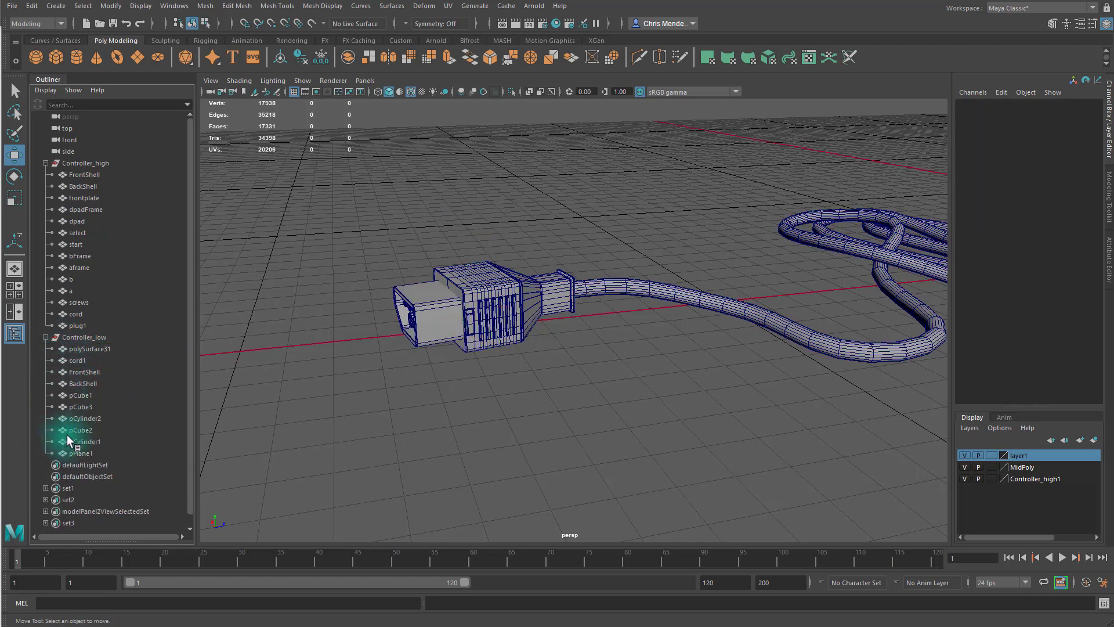
# - Select the Controller_low group and hide the MidPoly and Controller_high1 layers, keeping layer1 visible
pyautogui.click(68, 337)
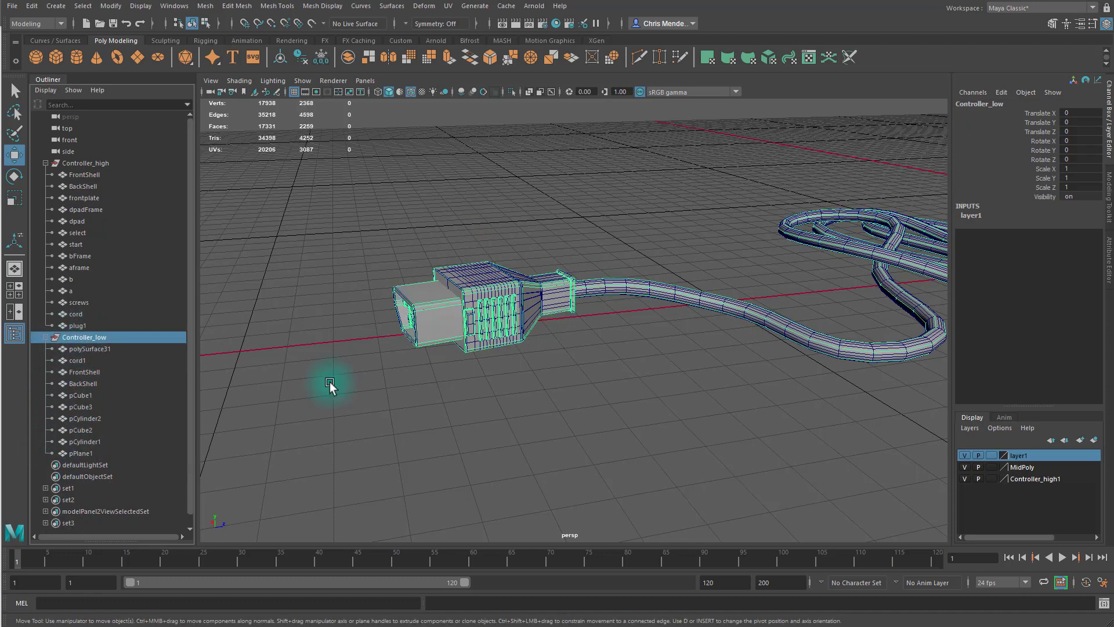
pyautogui.click(966, 456)
pyautogui.click(966, 467)
pyautogui.click(965, 479)
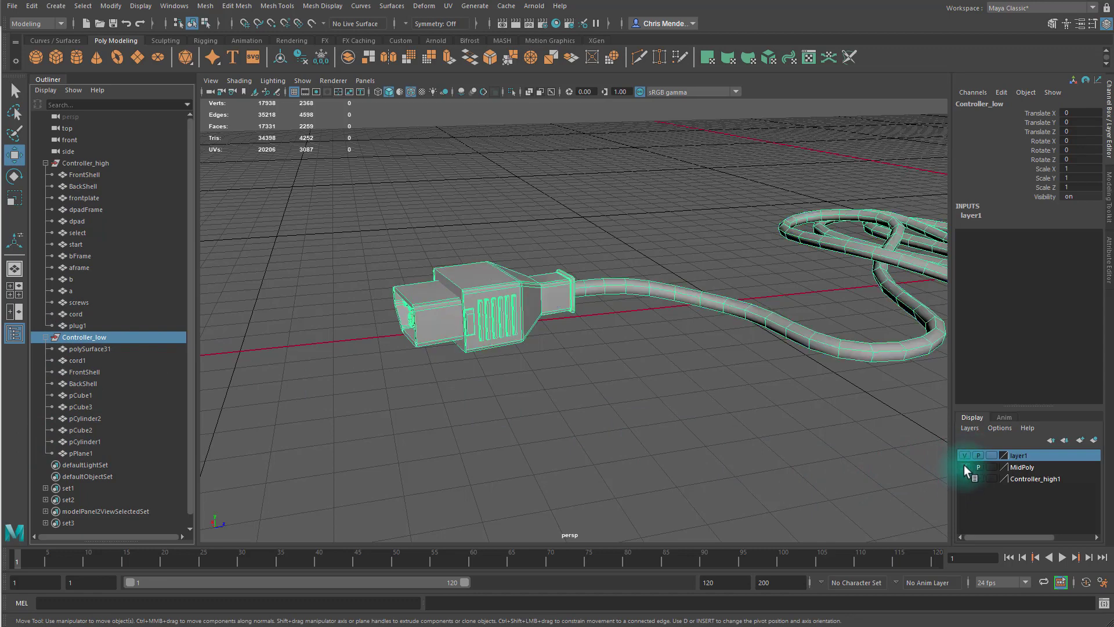
pyautogui.click(964, 455)
pyautogui.click(964, 455)
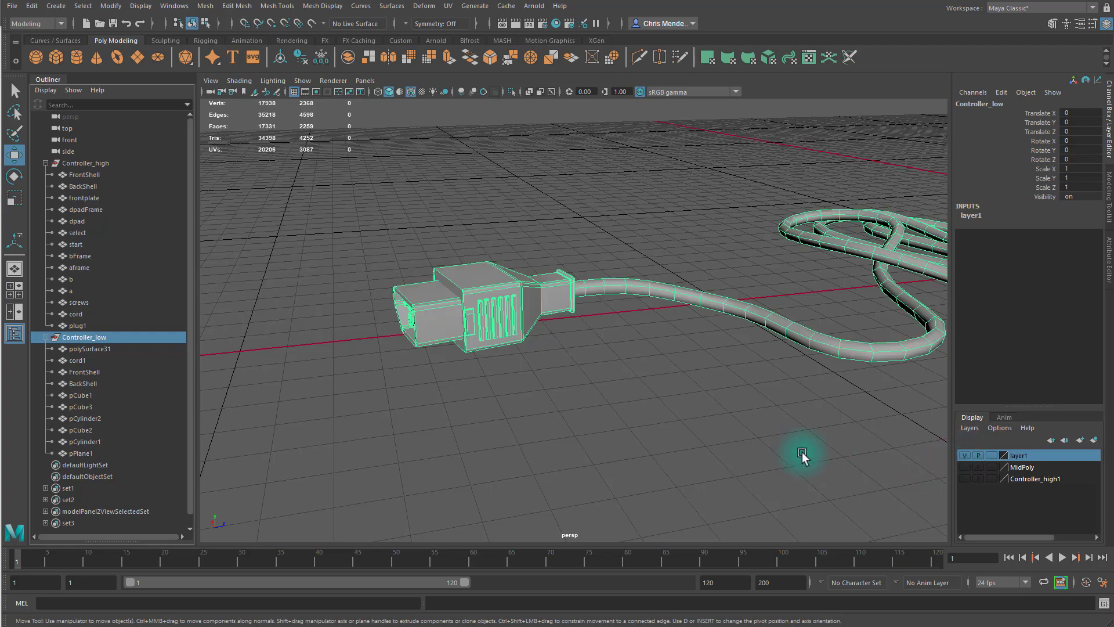
# - Look over the whole low-poly controller and delete the MidPoly display layer
pyautogui.keyDown('alt'); pyautogui.moveTo(801, 455); pyautogui.dragTo(686, 461, button='middle'); pyautogui.keyUp('alt')
pyautogui.keyDown('alt'); pyautogui.moveTo(686, 456); pyautogui.dragTo(789, 453); pyautogui.keyUp('alt')
pyautogui.keyDown('alt'); pyautogui.moveTo(789, 453); pyautogui.dragTo(746, 443, button='right'); pyautogui.keyUp('alt')
pyautogui.keyDown('alt'); pyautogui.moveTo(746, 443); pyautogui.dragTo(643, 448, button='middle'); pyautogui.keyUp('alt')
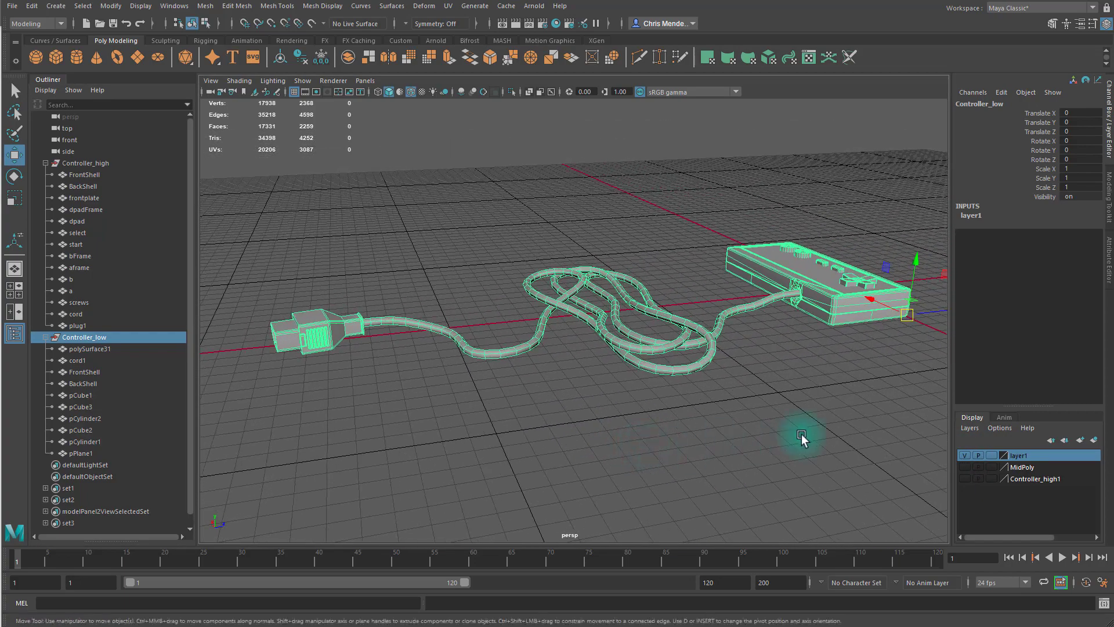
pyautogui.keyDown('alt'); pyautogui.moveTo(804, 441); pyautogui.dragTo(931, 444); pyautogui.keyUp('alt')
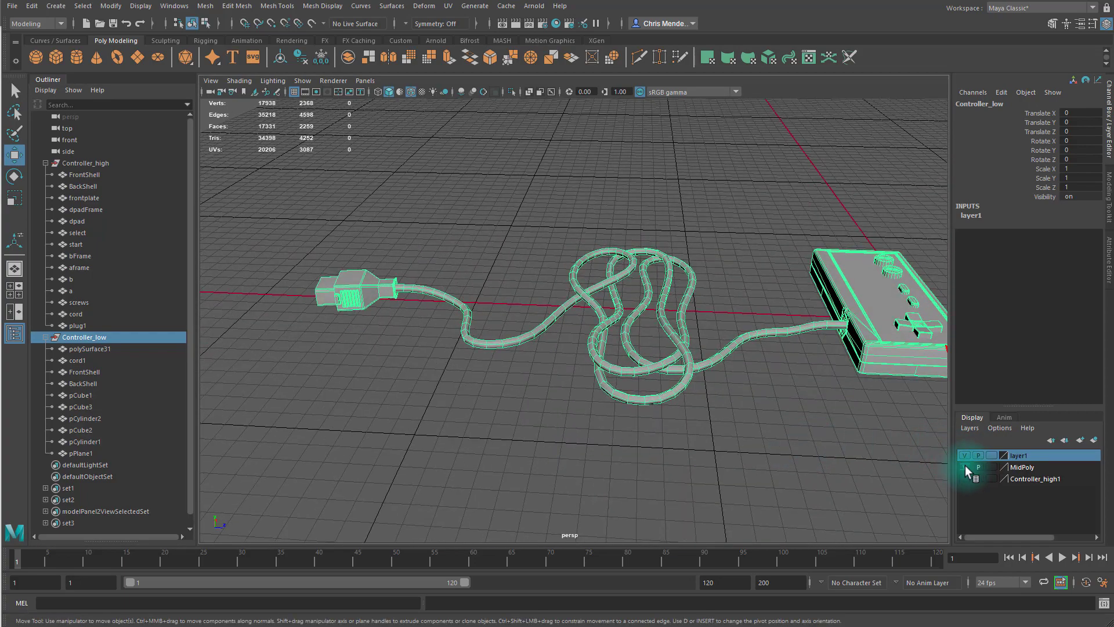
pyautogui.click(1022, 467)
pyautogui.rightClick(1038, 469)
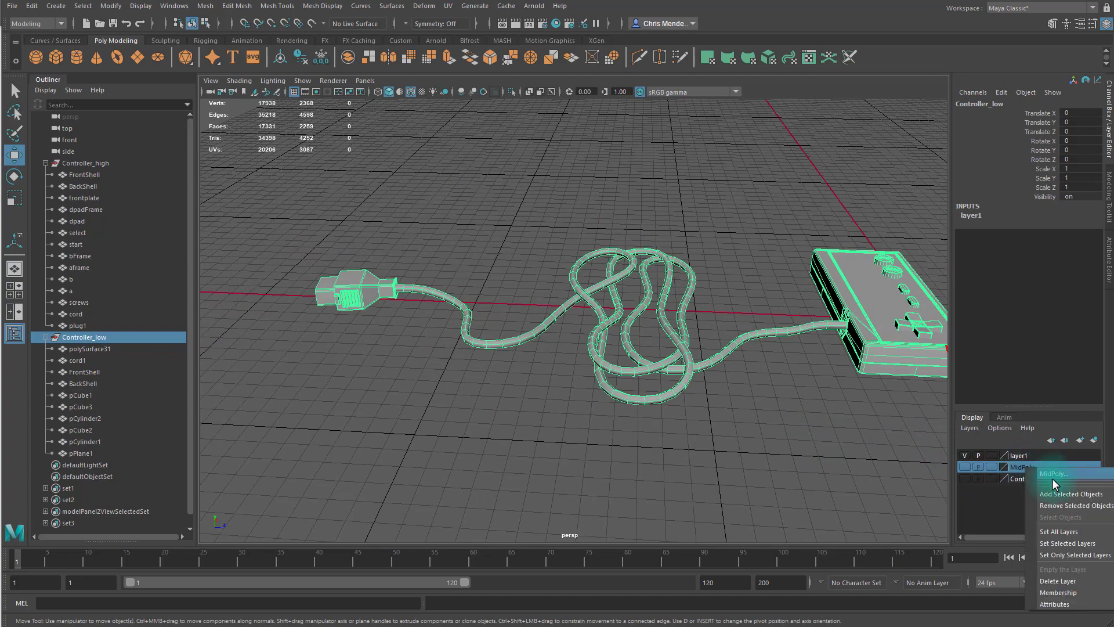
pyautogui.click(1058, 581)
# - Check which meshes layer1 controls by toggling its visibility, and rename that display layer LP
pyautogui.click(964, 456)
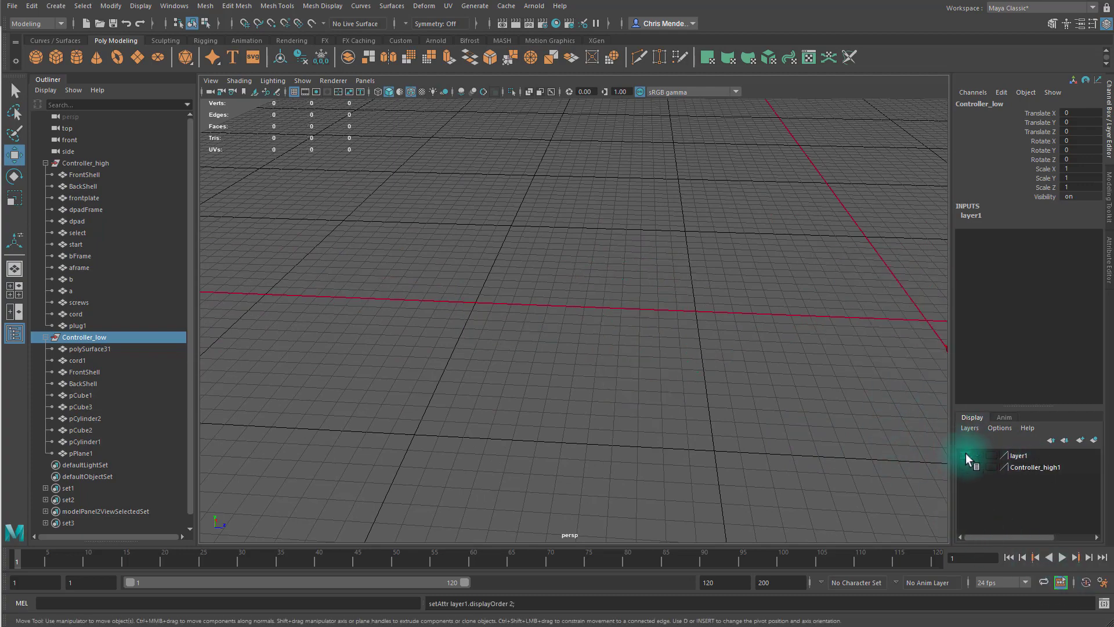
pyautogui.click(964, 455)
pyautogui.keyDown('alt'); pyautogui.moveTo(765, 441); pyautogui.dragTo(907, 444); pyautogui.keyUp('alt')
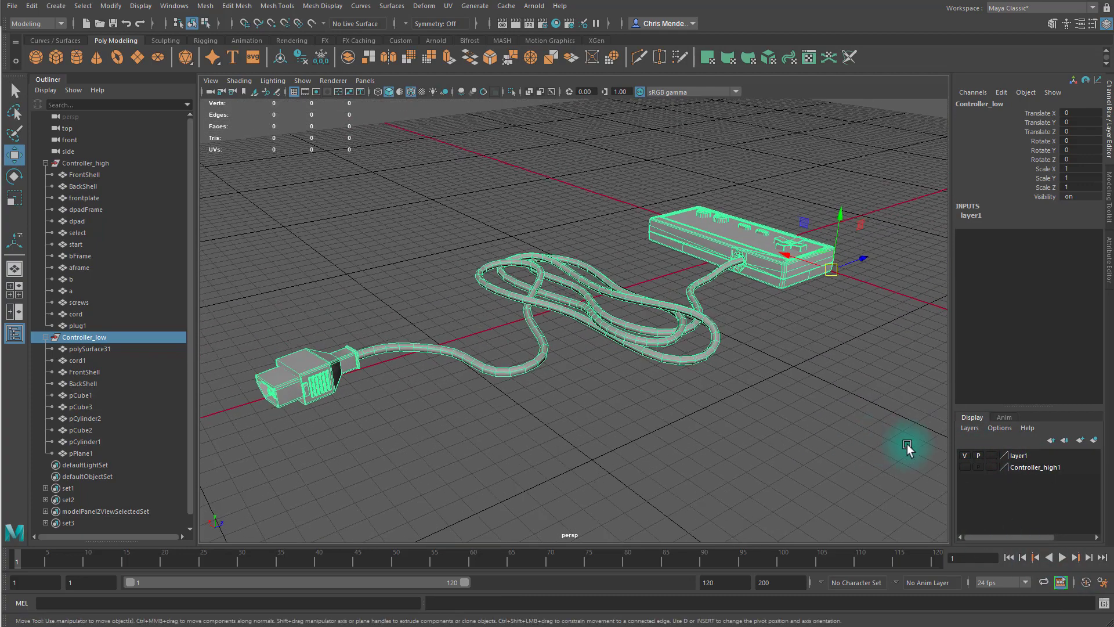
pyautogui.doubleClick(1023, 458)
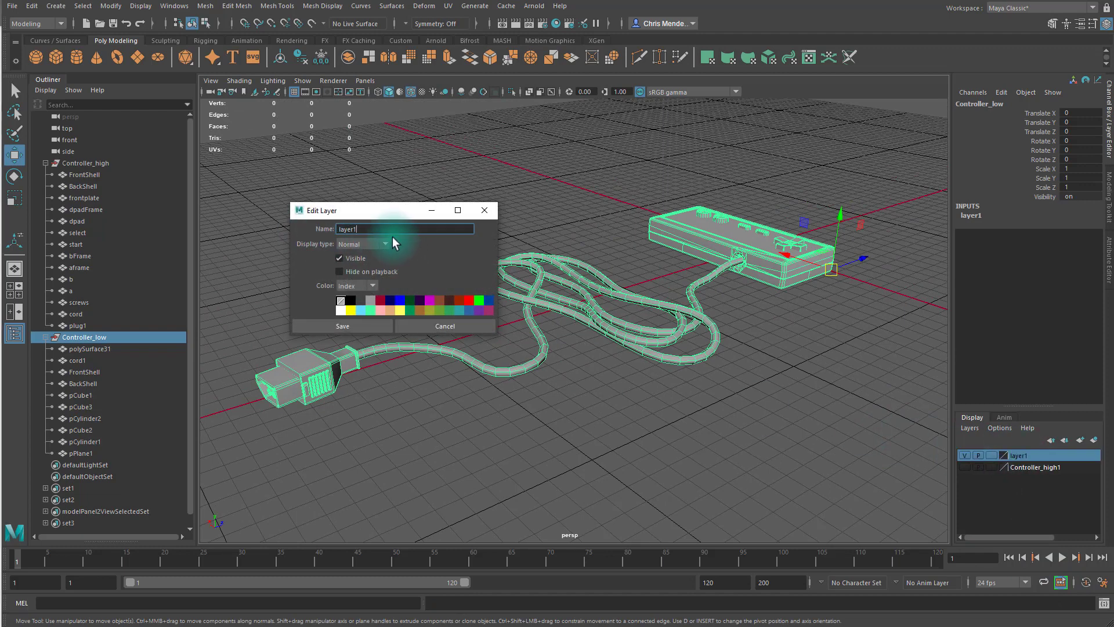
pyautogui.press('BackSpace')
pyautogui.press('BackSpace')
pyautogui.press('BackSpace')
pyautogui.press('BackSpace')
pyautogui.press('BackSpace')
pyautogui.write('LP')
pyautogui.click(350, 323)
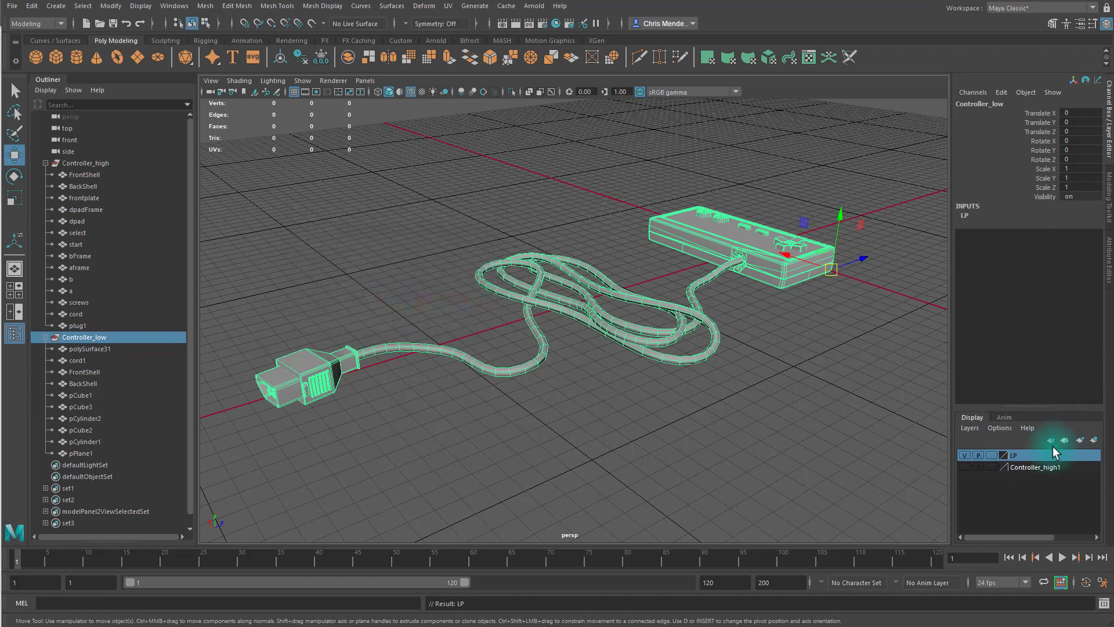
# - Rename the Controller_high1 display layer HP and toggle its visibility to check its contents
pyautogui.doubleClick(1022, 467)
pyautogui.moveTo(419, 229); pyautogui.dragTo(301, 226)
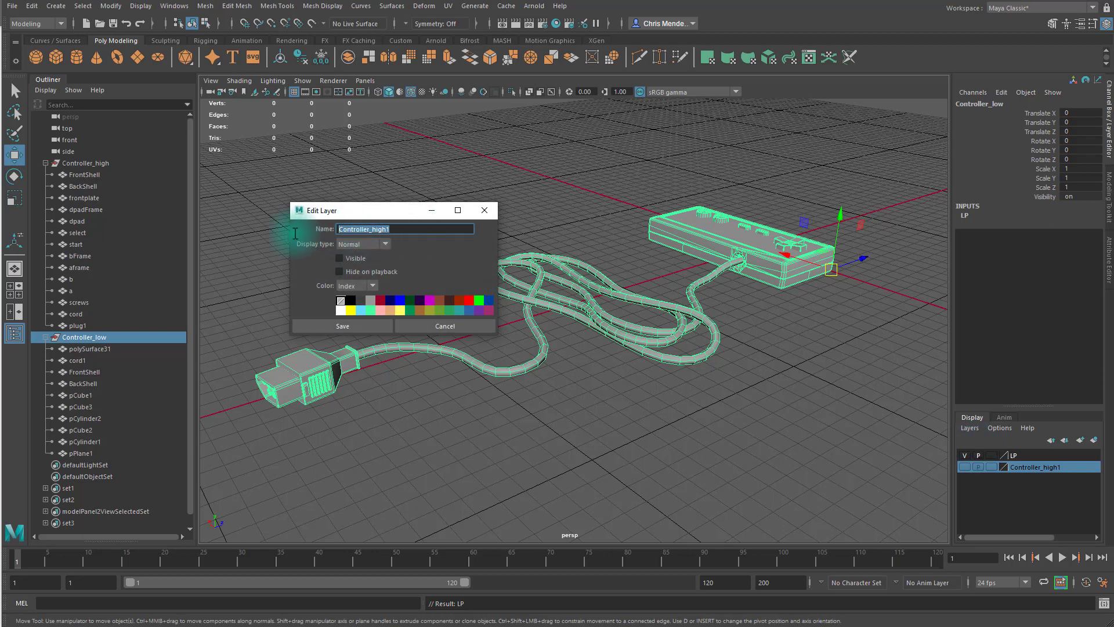
pyautogui.write('HP')
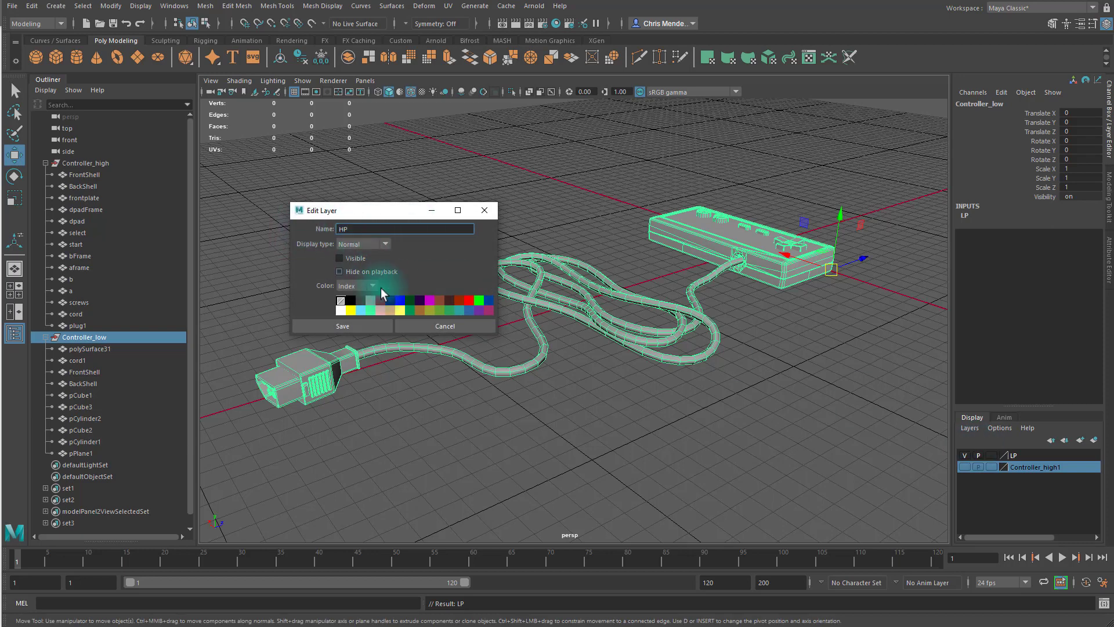
pyautogui.click(345, 327)
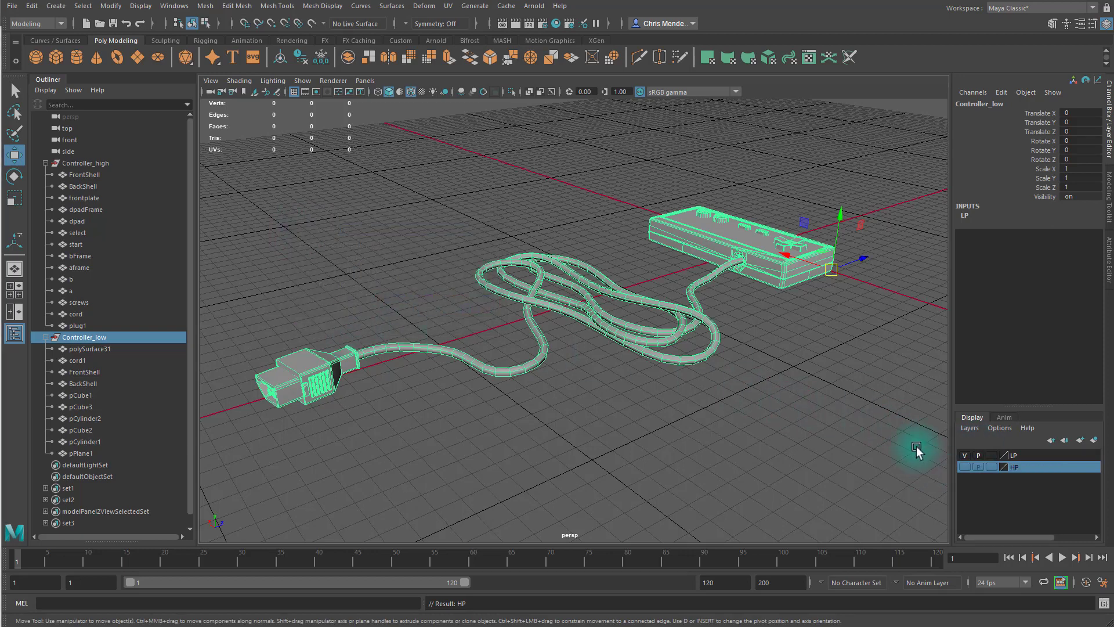
pyautogui.click(965, 466)
pyautogui.click(964, 467)
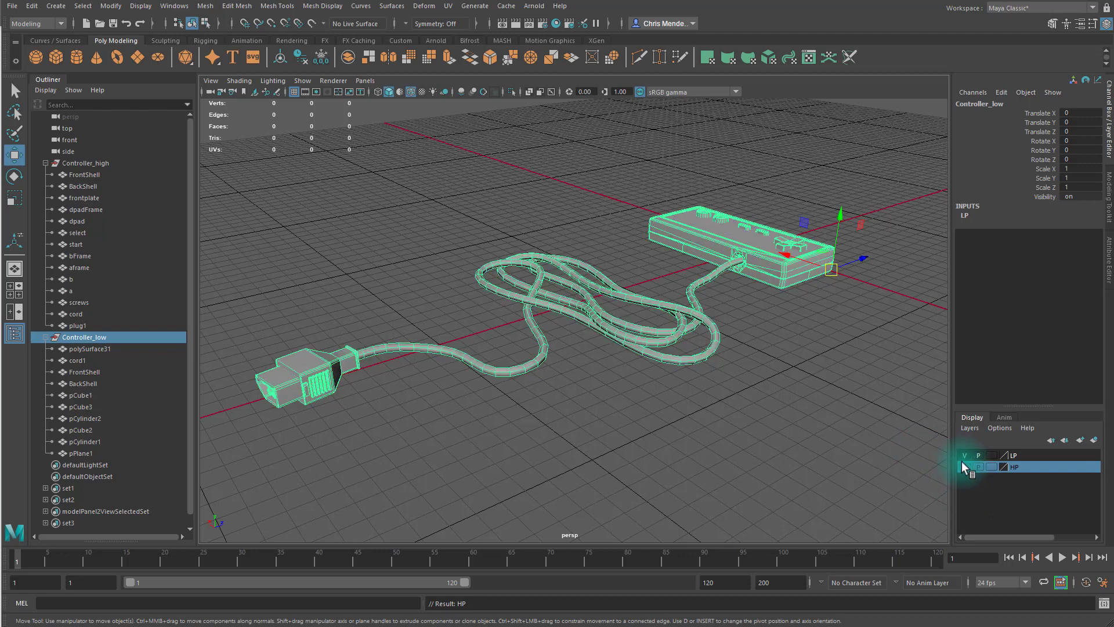
# - Show the HP layer and compare the polygon counts of the Controller_low and Controller_high groups, leaving nothing selected
pyautogui.click(1026, 455)
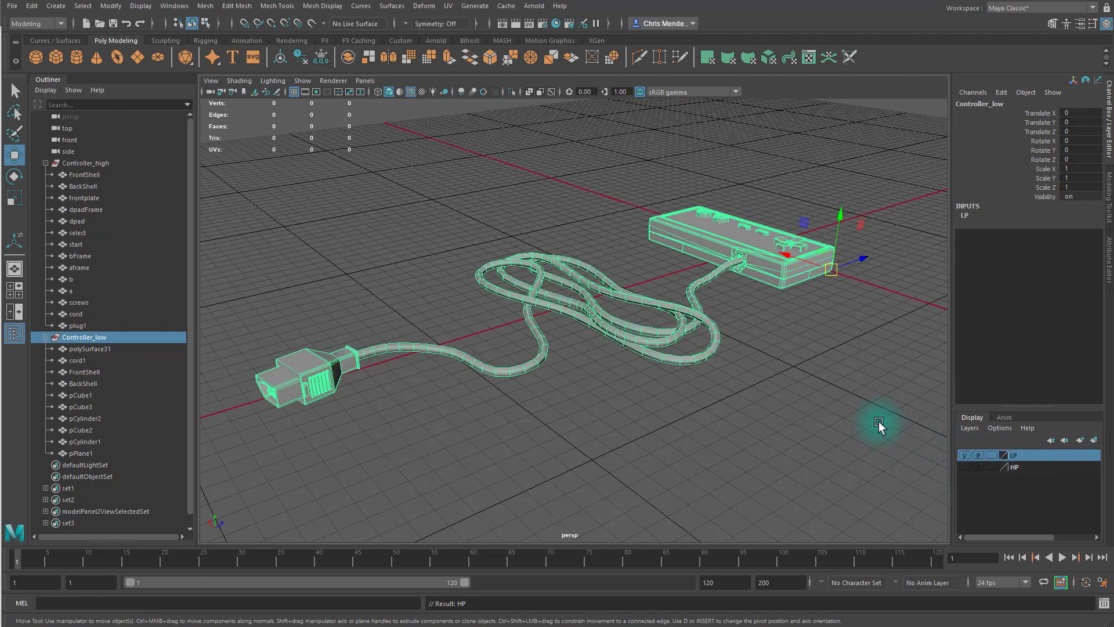
pyautogui.click(81, 338)
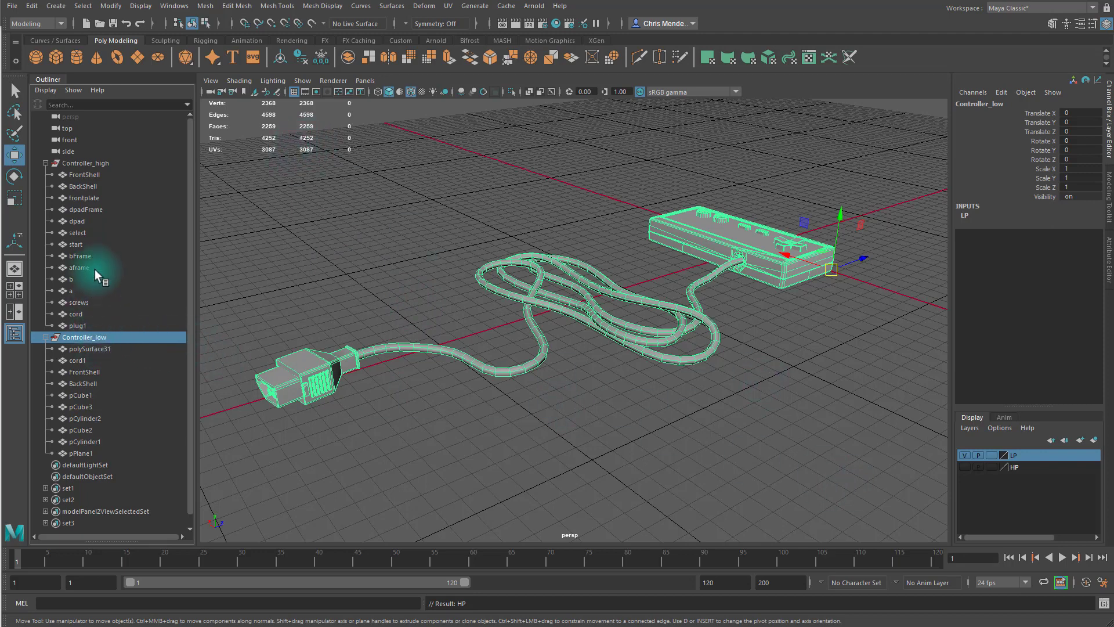
pyautogui.click(99, 164)
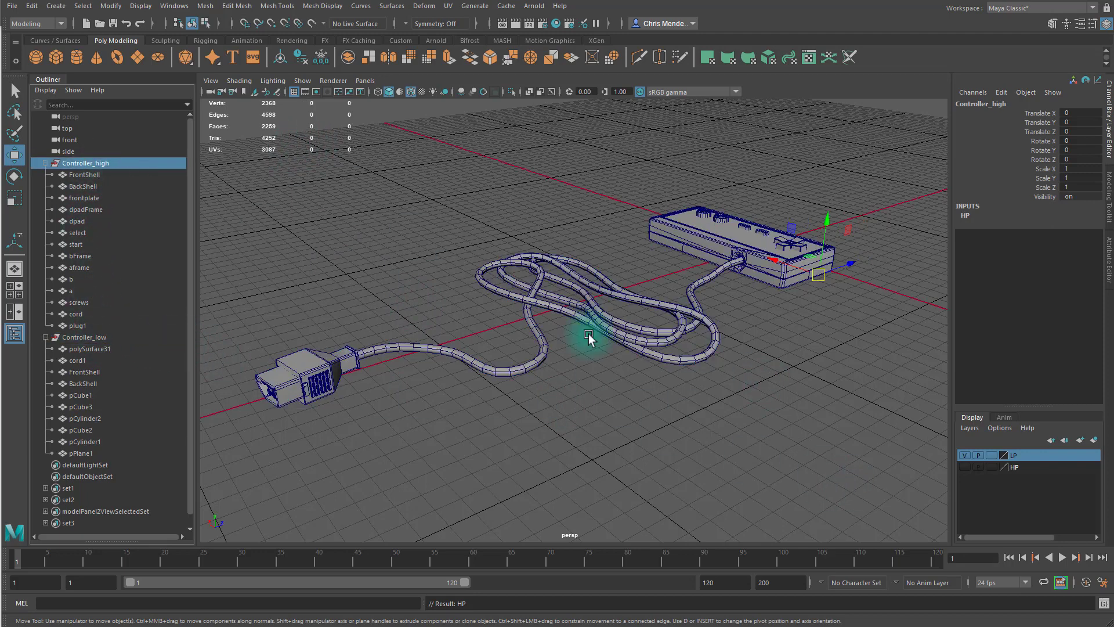
pyautogui.click(965, 467)
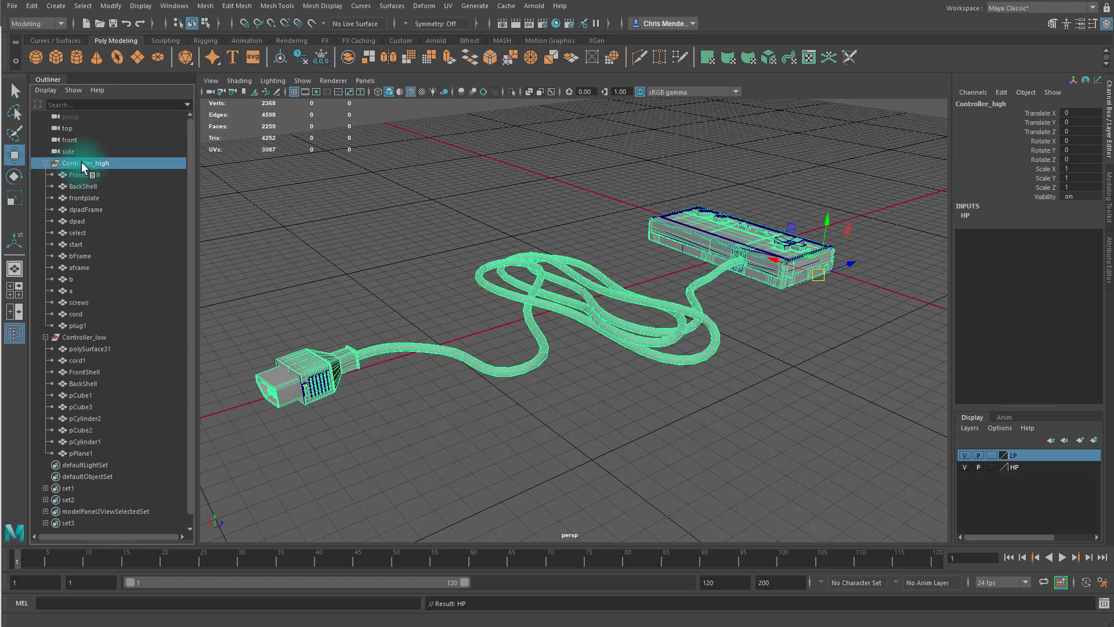
pyautogui.moveTo(82, 162); pyautogui.dragTo(396, 208)
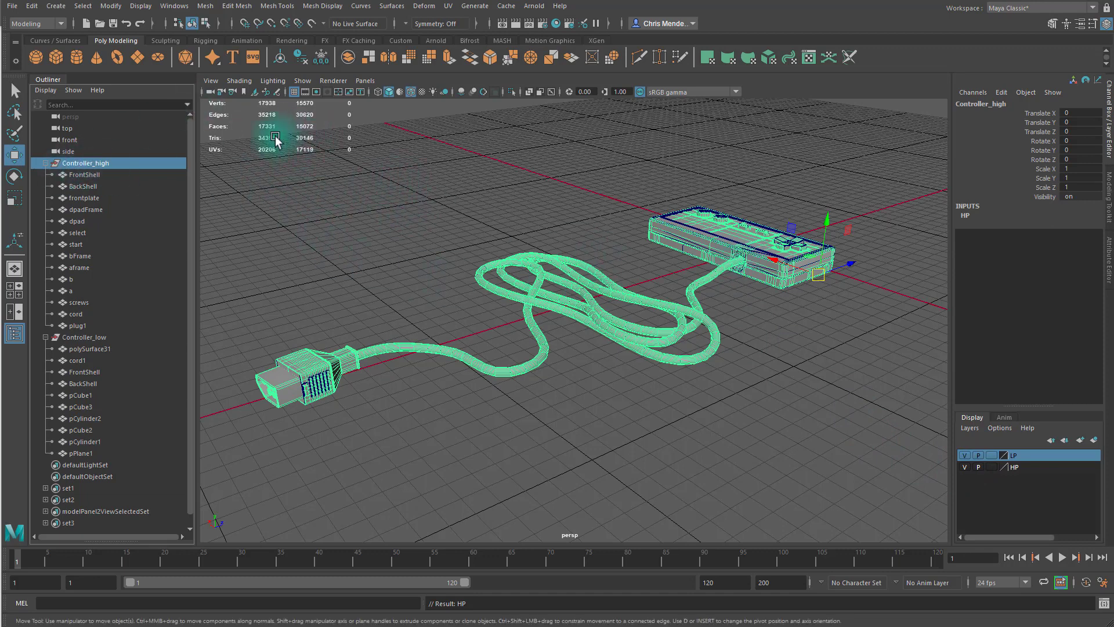
pyautogui.click(907, 473)
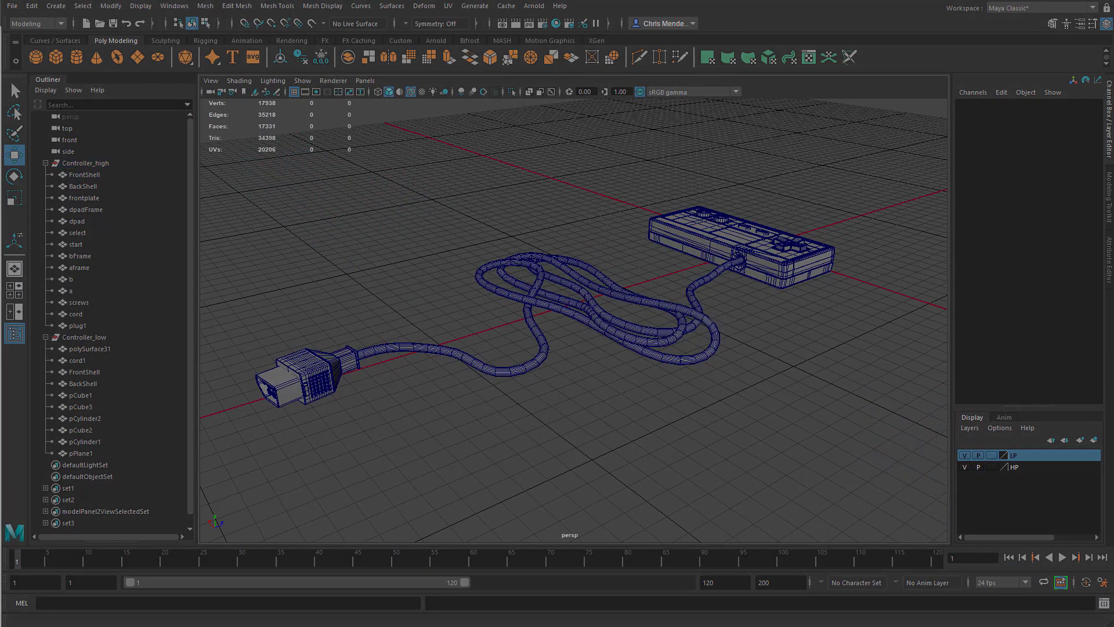